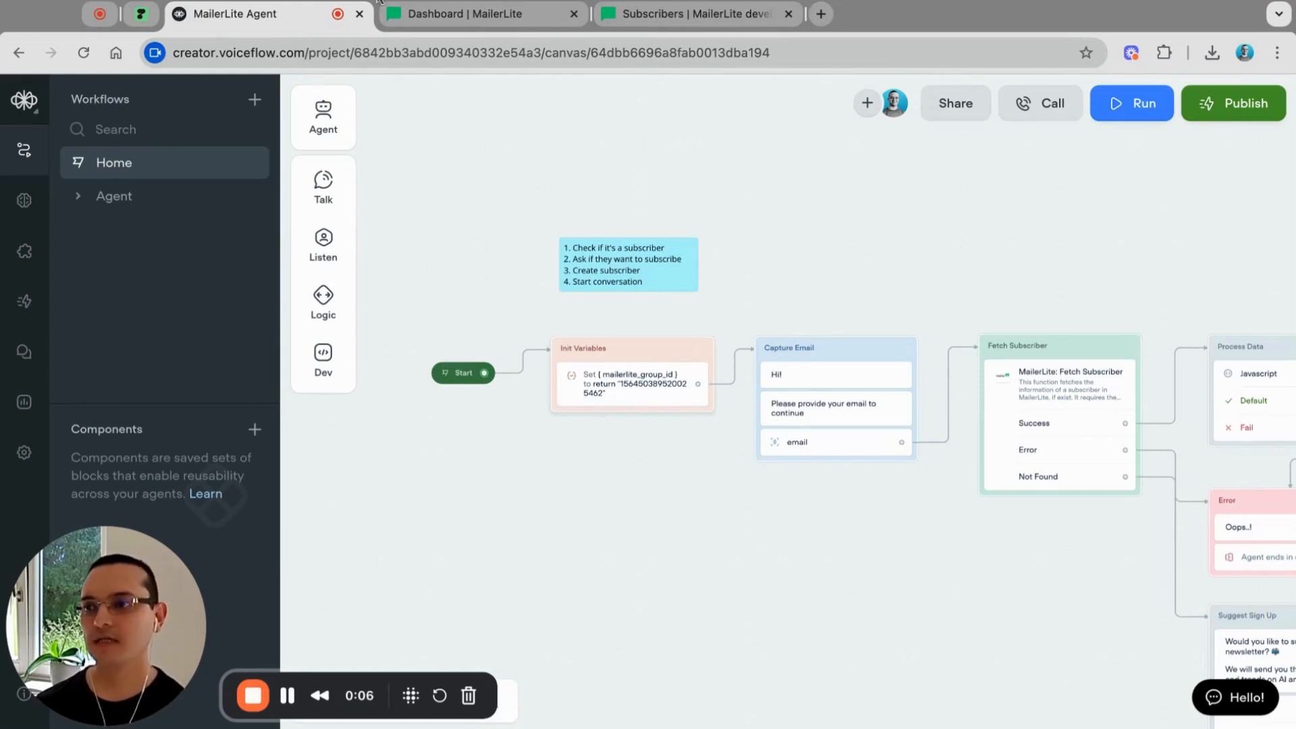
Step: Go to MailerLite's Integrations page, then view the Subscribers API reference's list-all endpoint
{"action": "left_click", "coordinate": [496, 22]}
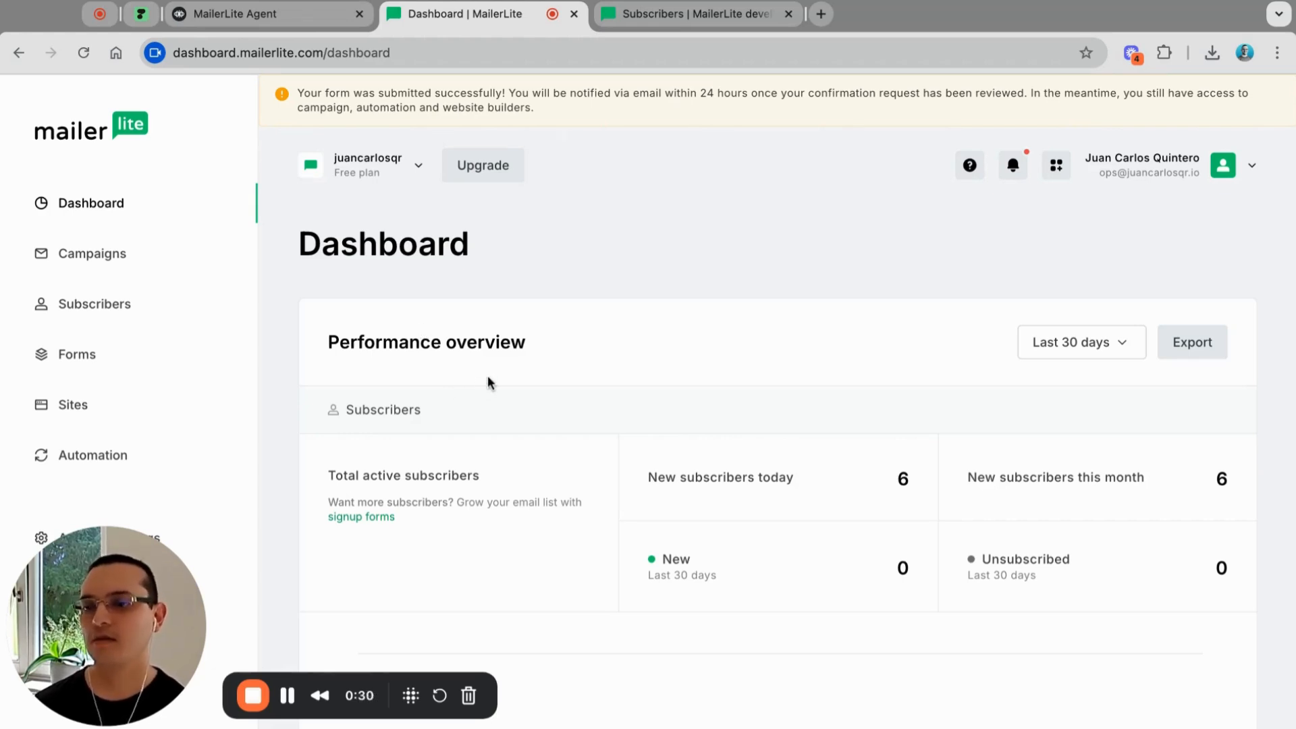
{"action": "scroll", "coordinate": [113, 496], "scroll_direction": "down", "scroll_amount": 3}
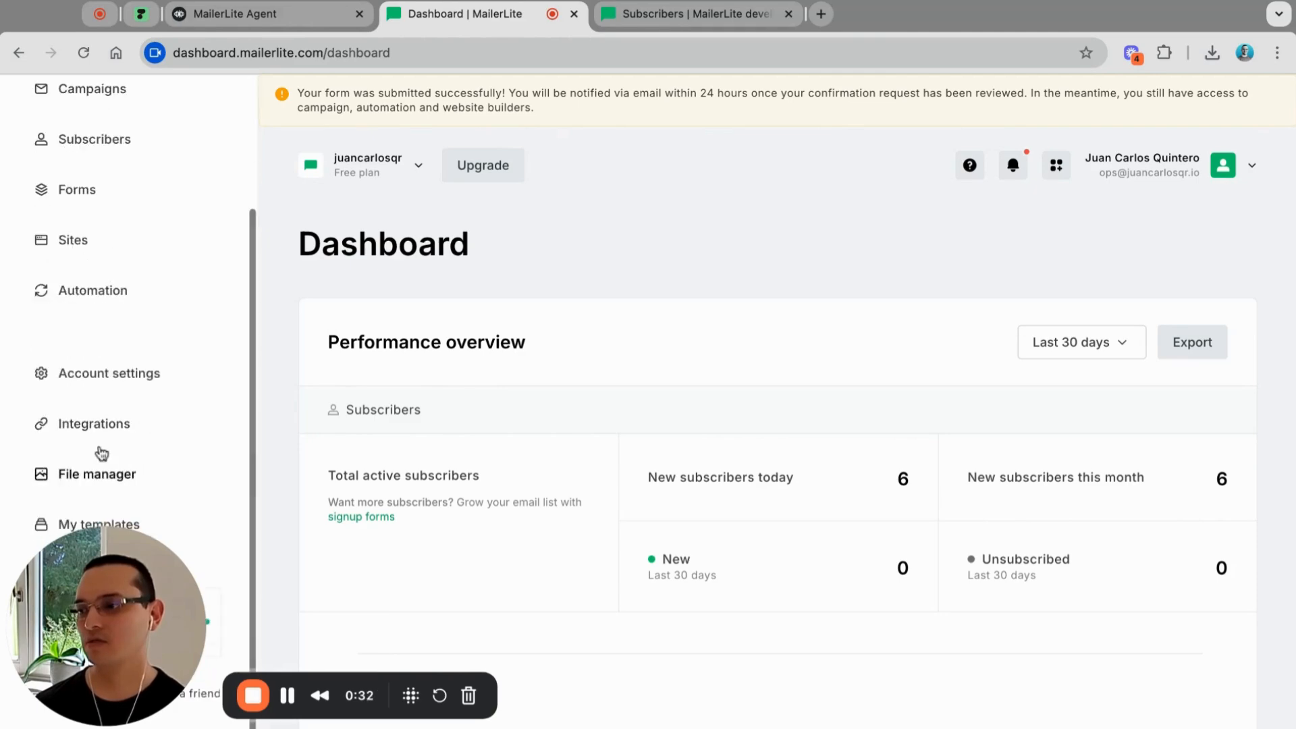
{"action": "left_click", "coordinate": [99, 440]}
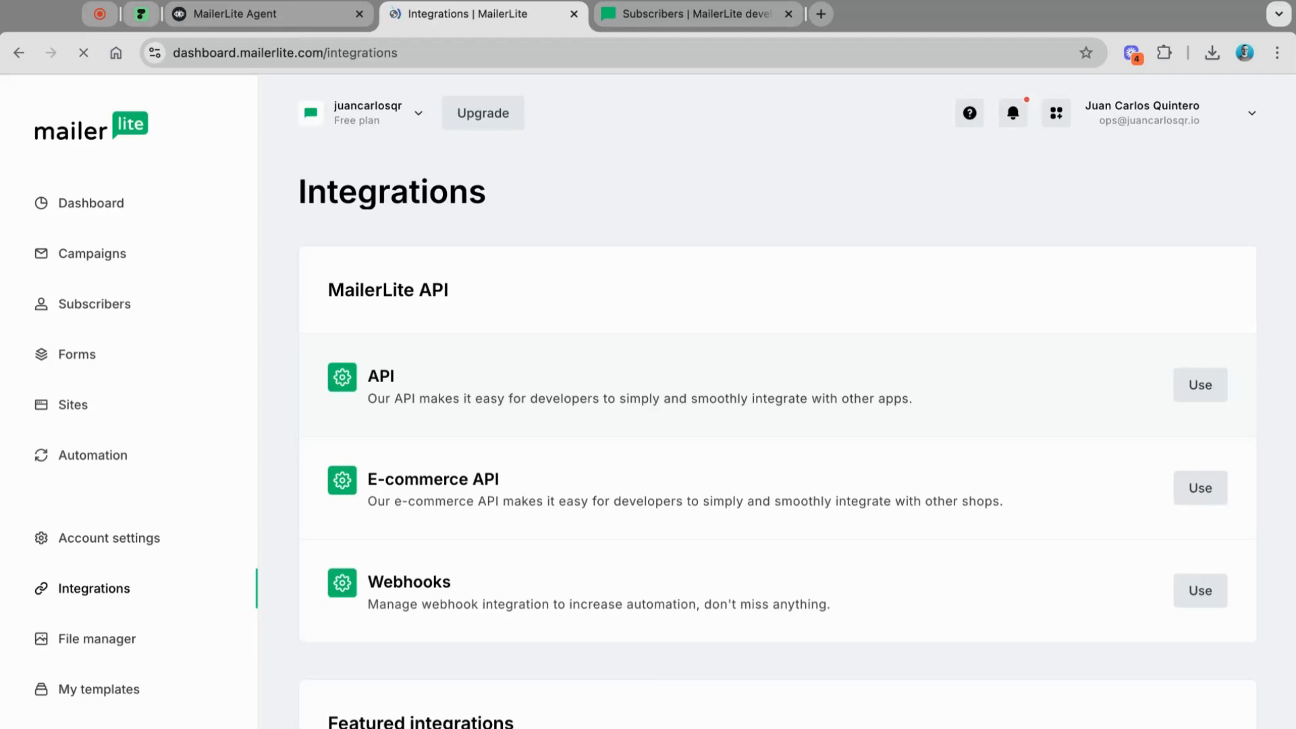
{"action": "left_click", "coordinate": [718, 19]}
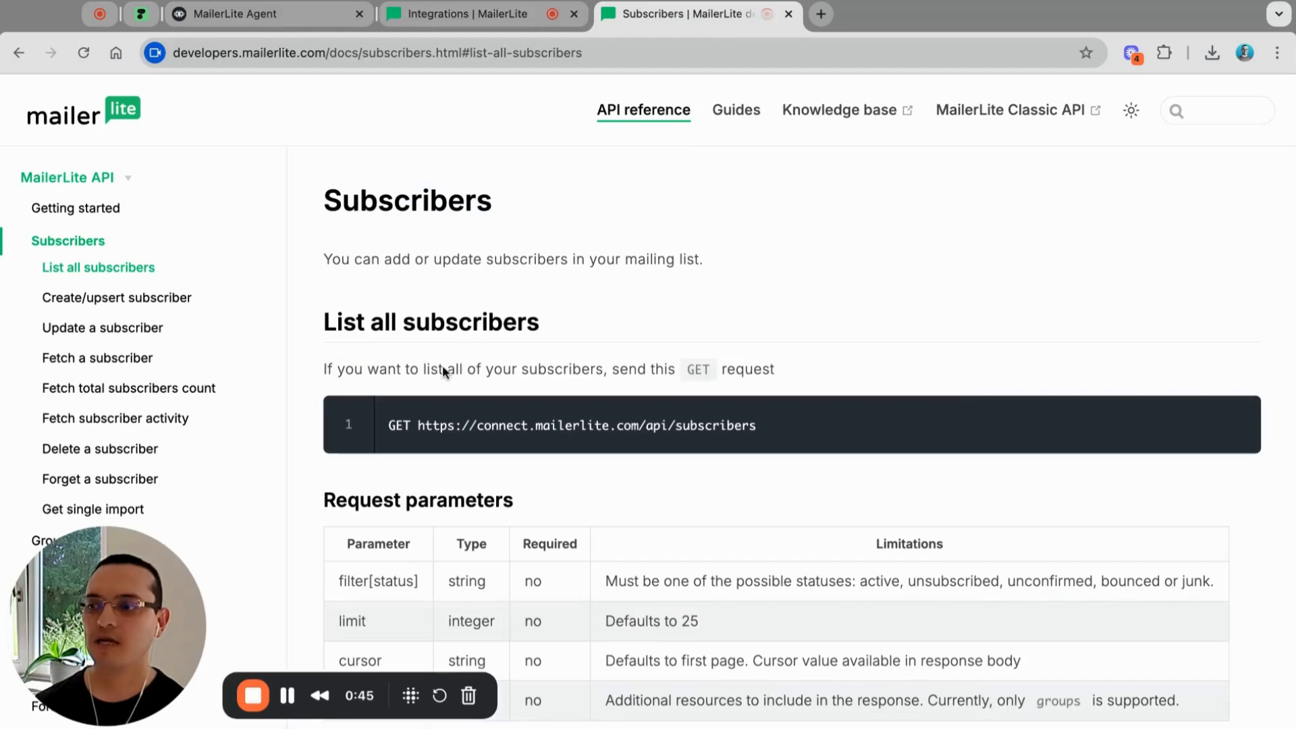
{"action": "left_click", "coordinate": [69, 206]}
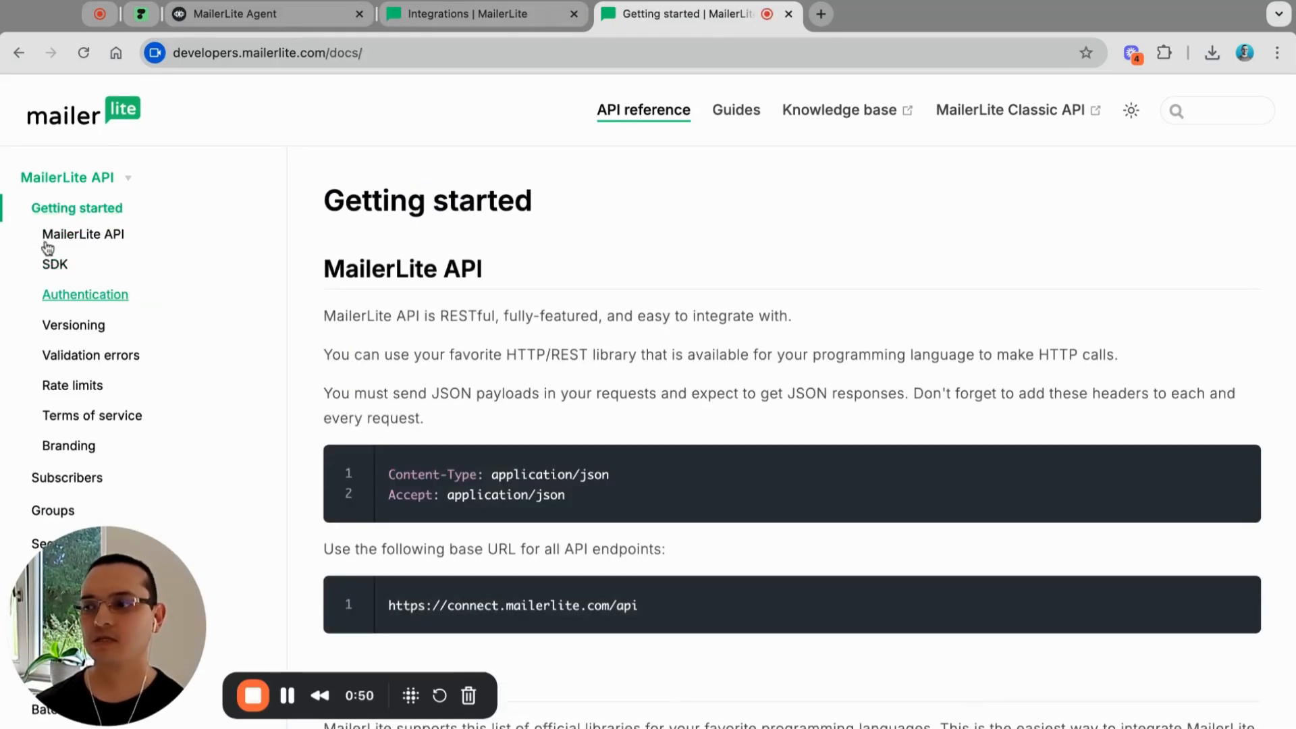
{"action": "left_click", "coordinate": [79, 305]}
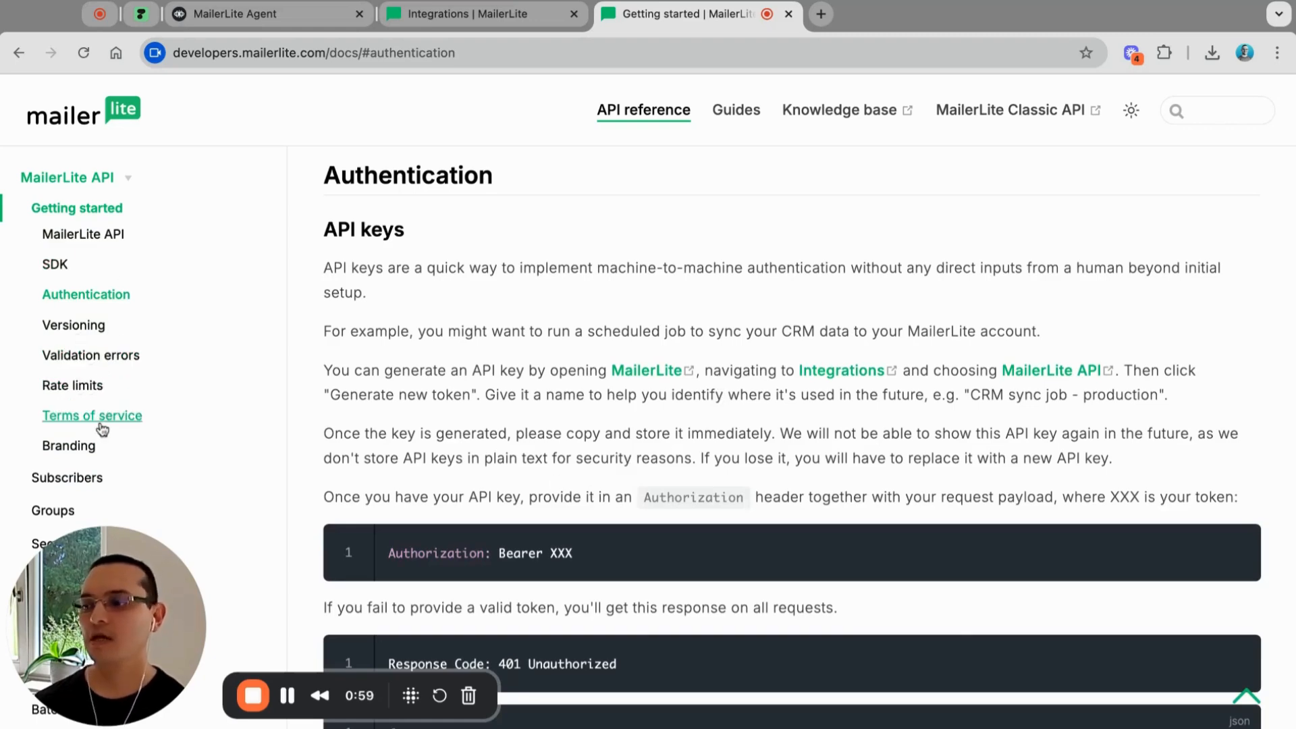
{"action": "scroll", "coordinate": [99, 439], "scroll_direction": "down", "scroll_amount": 3}
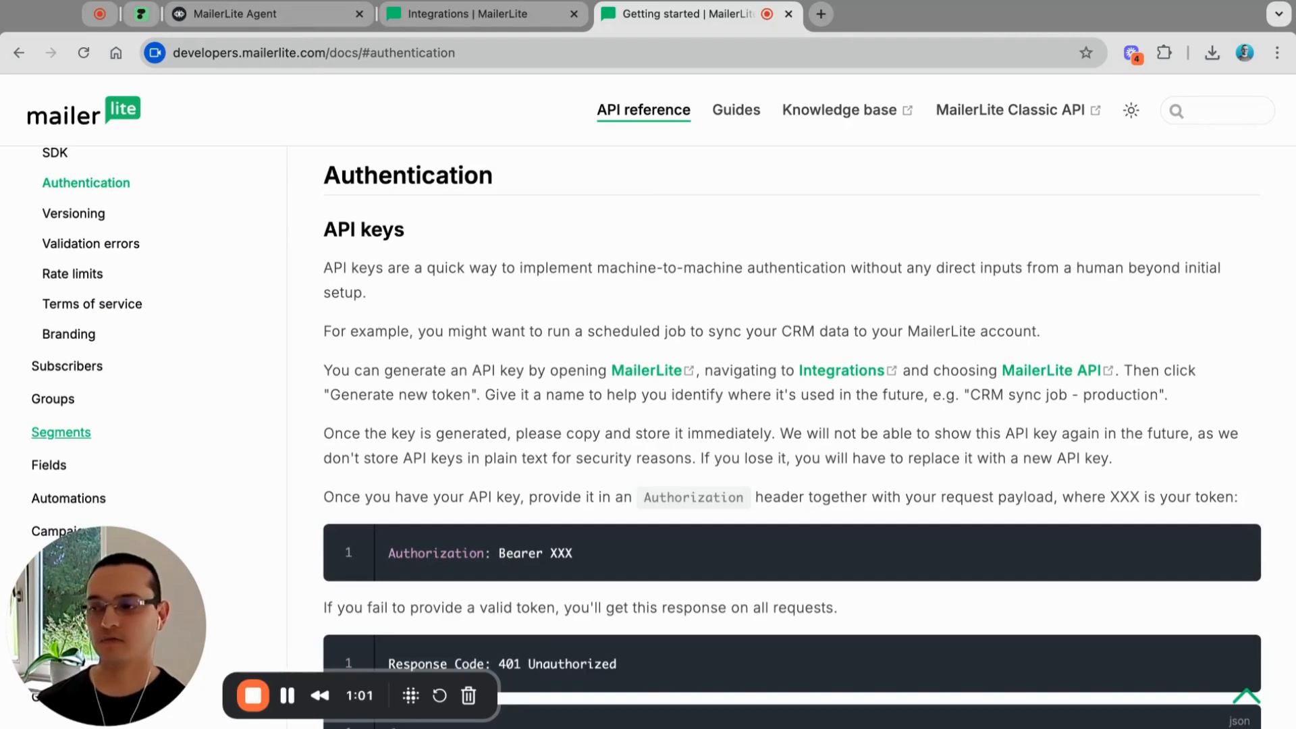
{"action": "left_click", "coordinate": [76, 366]}
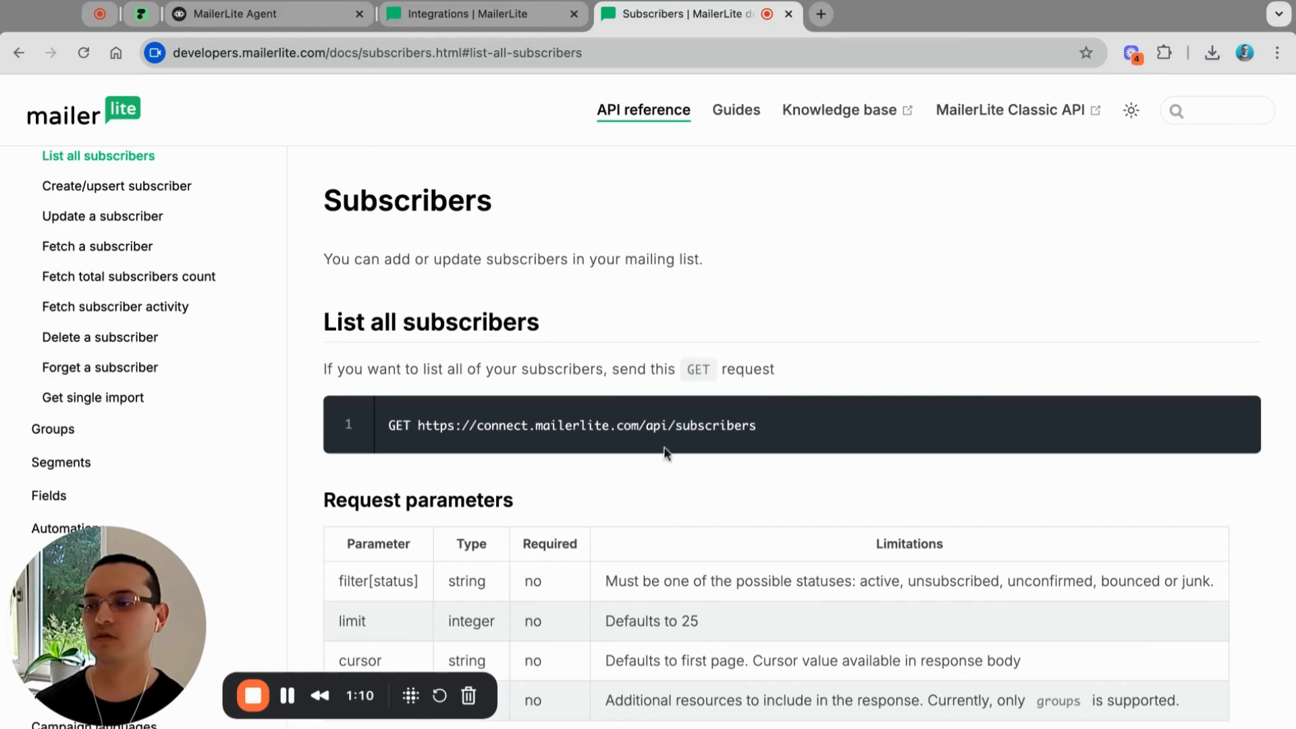
Step: Review the Create/upsert subscriber and Fetch a subscriber endpoints, then return to MailerLite Integrations
{"action": "scroll", "coordinate": [176, 389], "scroll_direction": "up", "scroll_amount": 1}
{"action": "scroll", "coordinate": [176, 389], "scroll_direction": "up", "scroll_amount": 2}
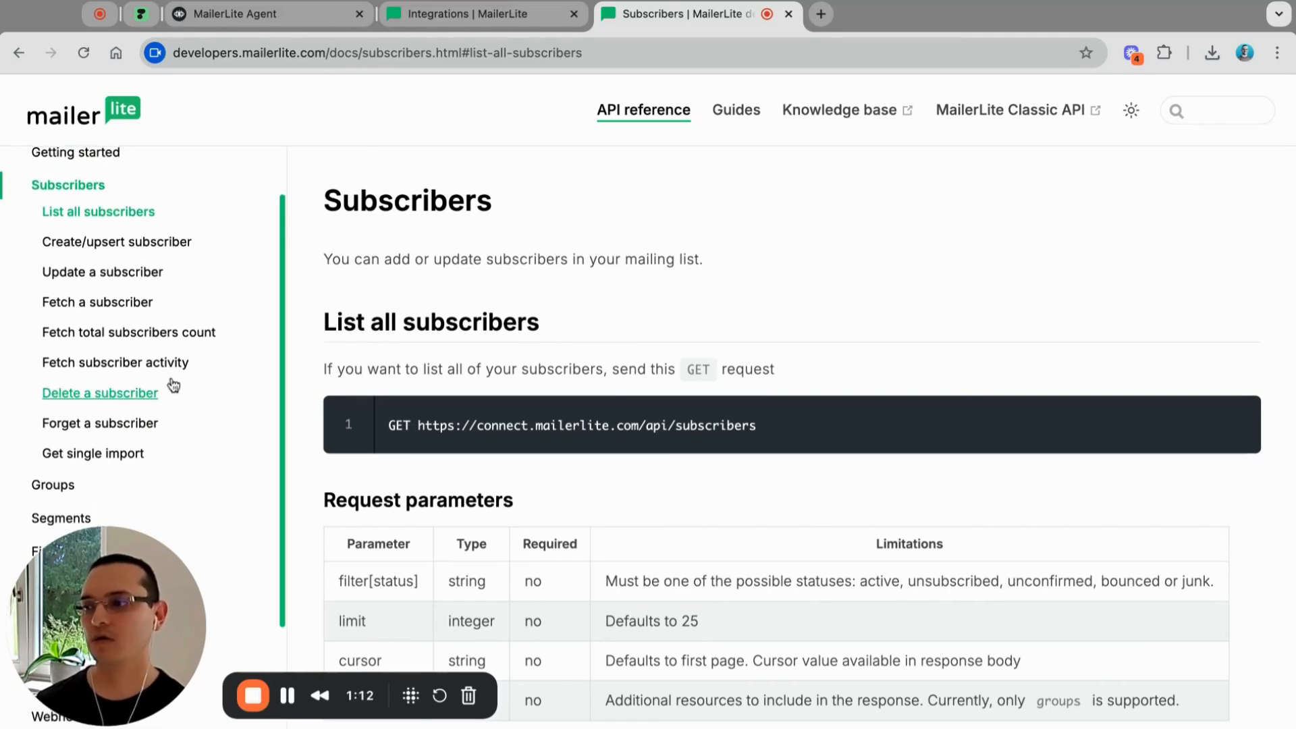
{"action": "left_click", "coordinate": [106, 244]}
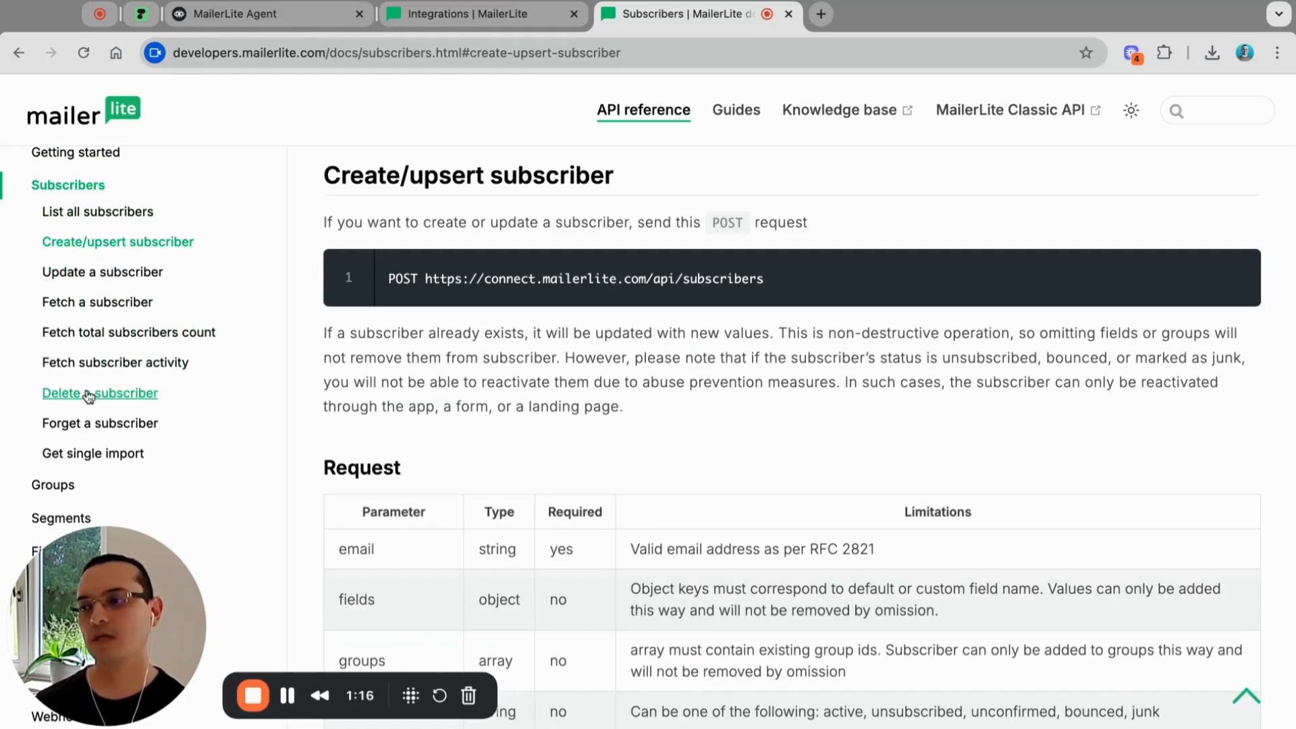
{"action": "left_click", "coordinate": [83, 309]}
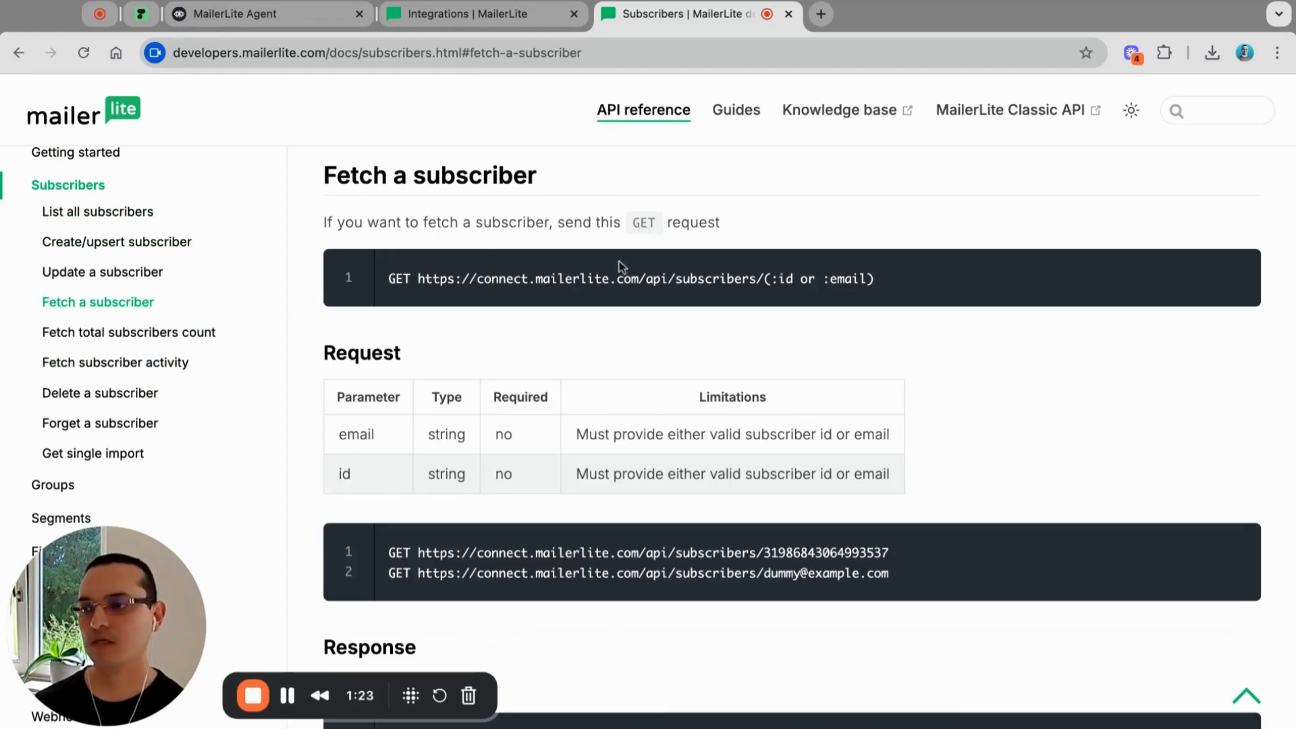
{"action": "scroll", "coordinate": [521, 399], "scroll_direction": "up", "scroll_amount": 2}
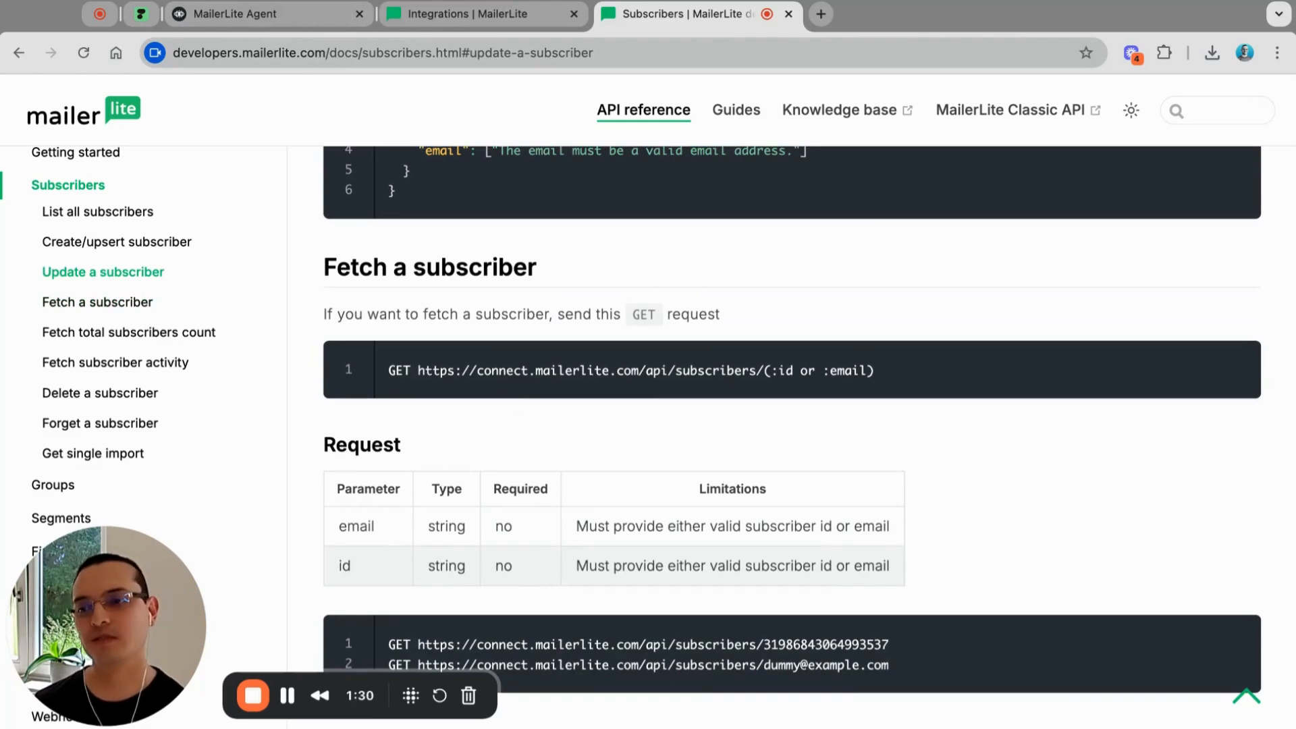
{"action": "left_click", "coordinate": [466, 17]}
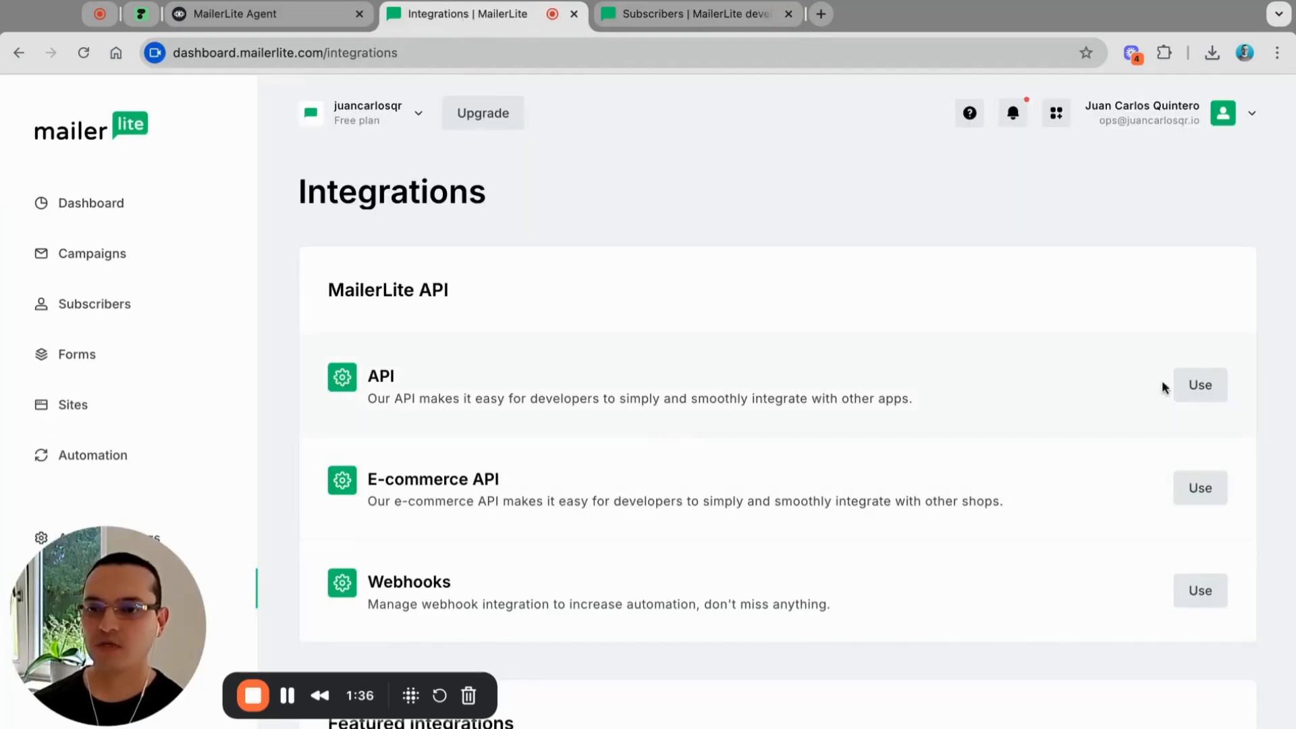
Step: Start a new MailerLite API token and name it 'YouTube'
{"action": "left_click", "coordinate": [1213, 395]}
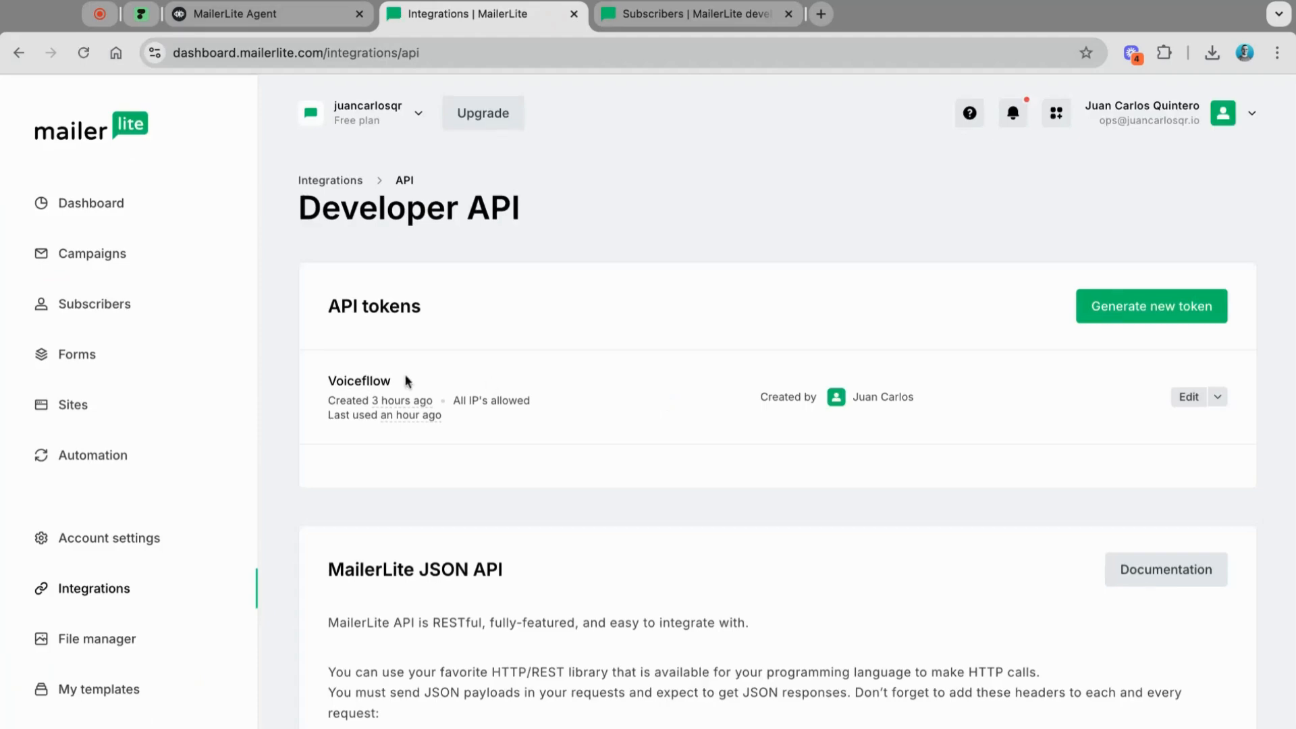
{"action": "left_click", "coordinate": [1171, 310]}
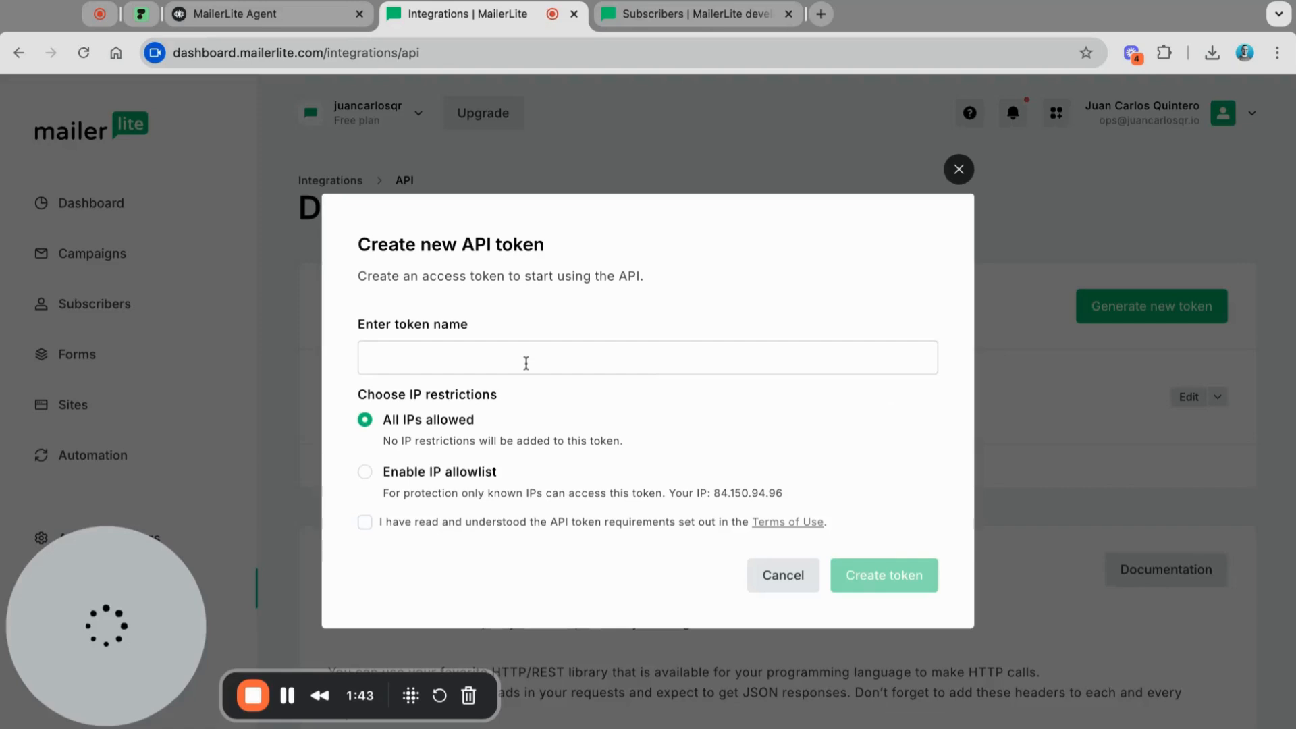
{"action": "left_click", "coordinate": [526, 361]}
{"action": "type", "text": "YoutTube"}
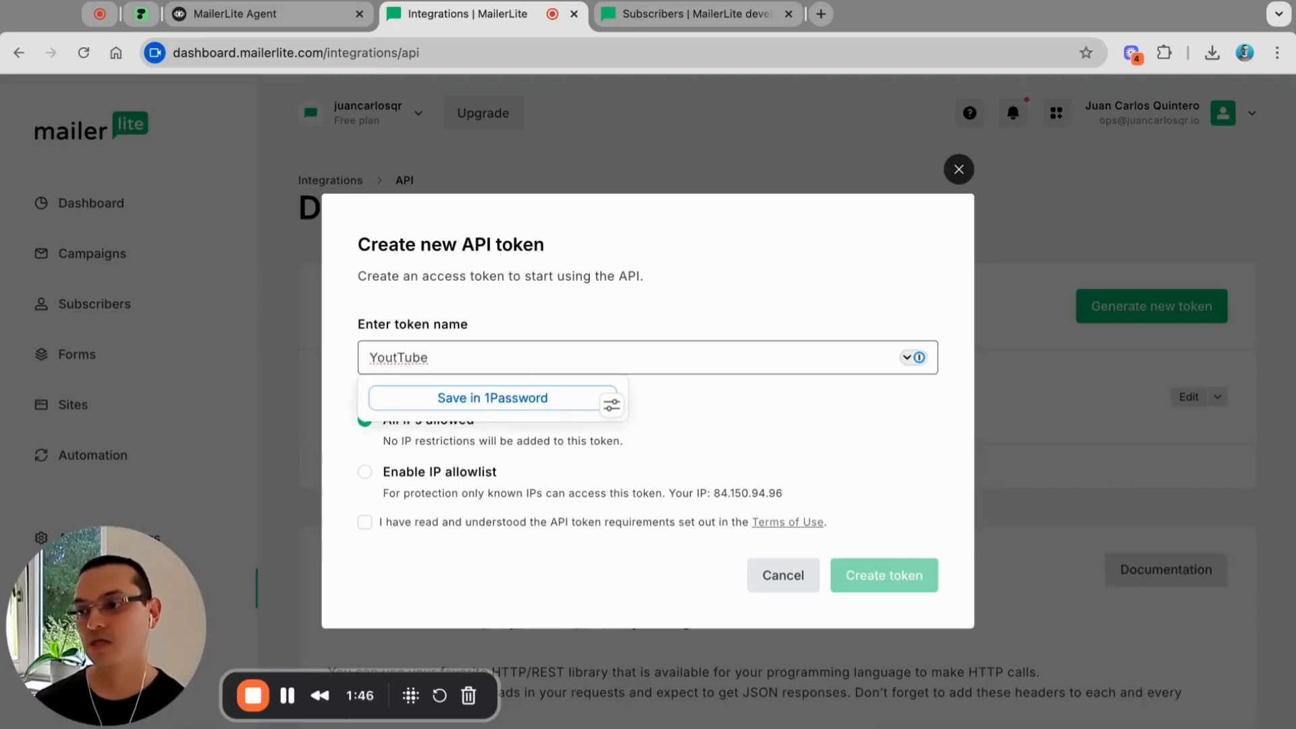
{"action": "left_click", "coordinate": [399, 357]}
{"action": "key", "text": "BackSpace"}
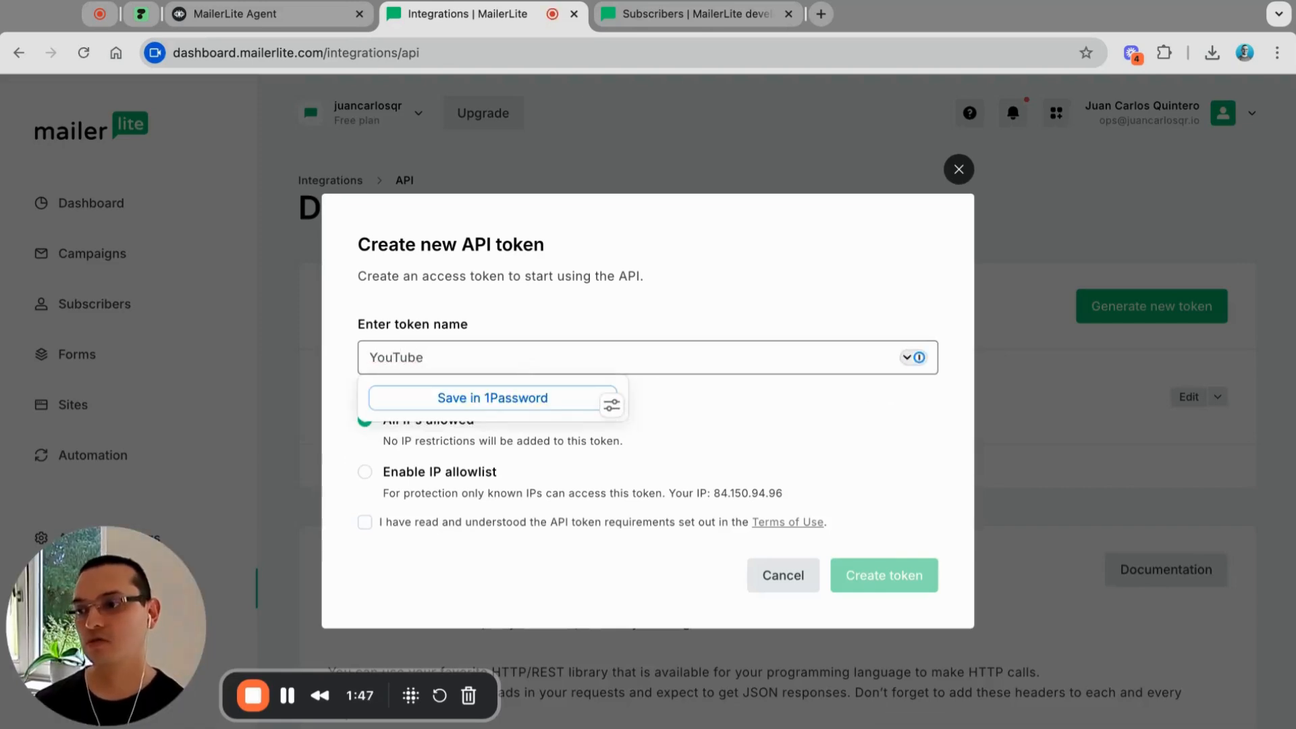
{"action": "left_click", "coordinate": [464, 560]}
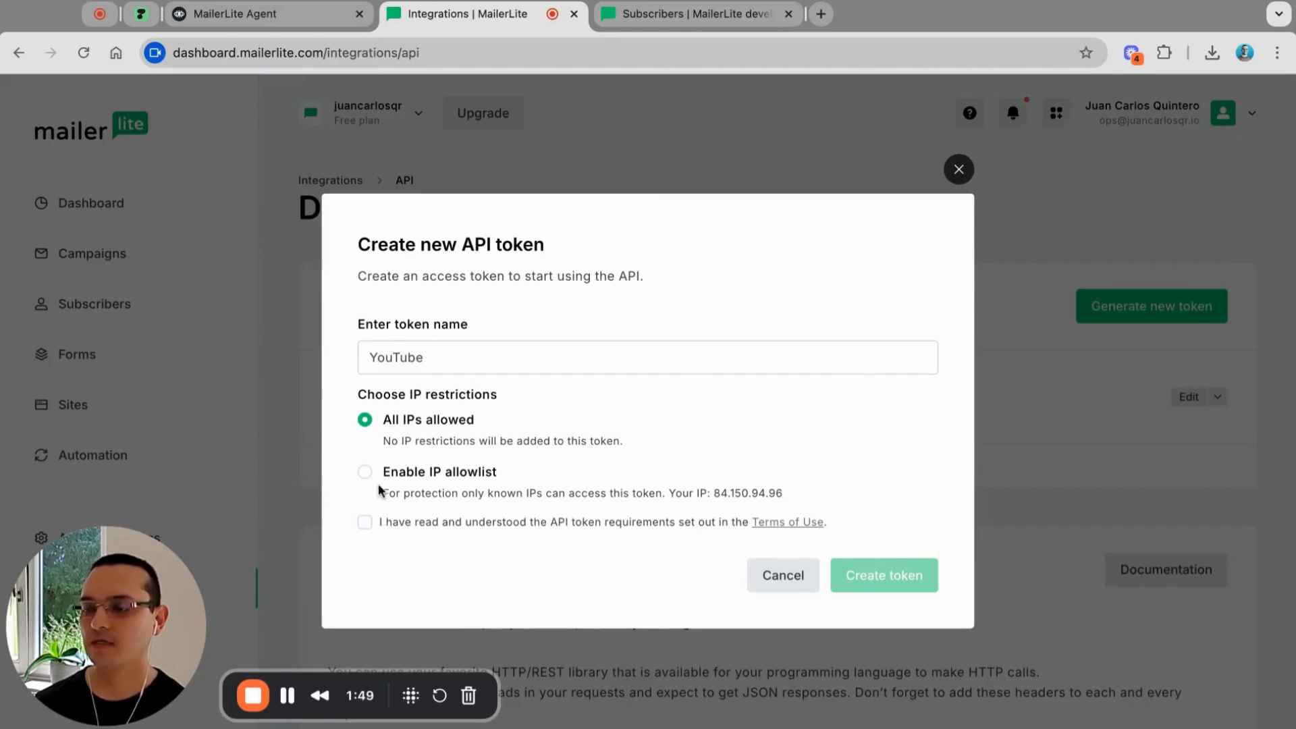
Step: Accept the token terms, create the YouTube token, and copy its value
{"action": "left_click", "coordinate": [364, 523]}
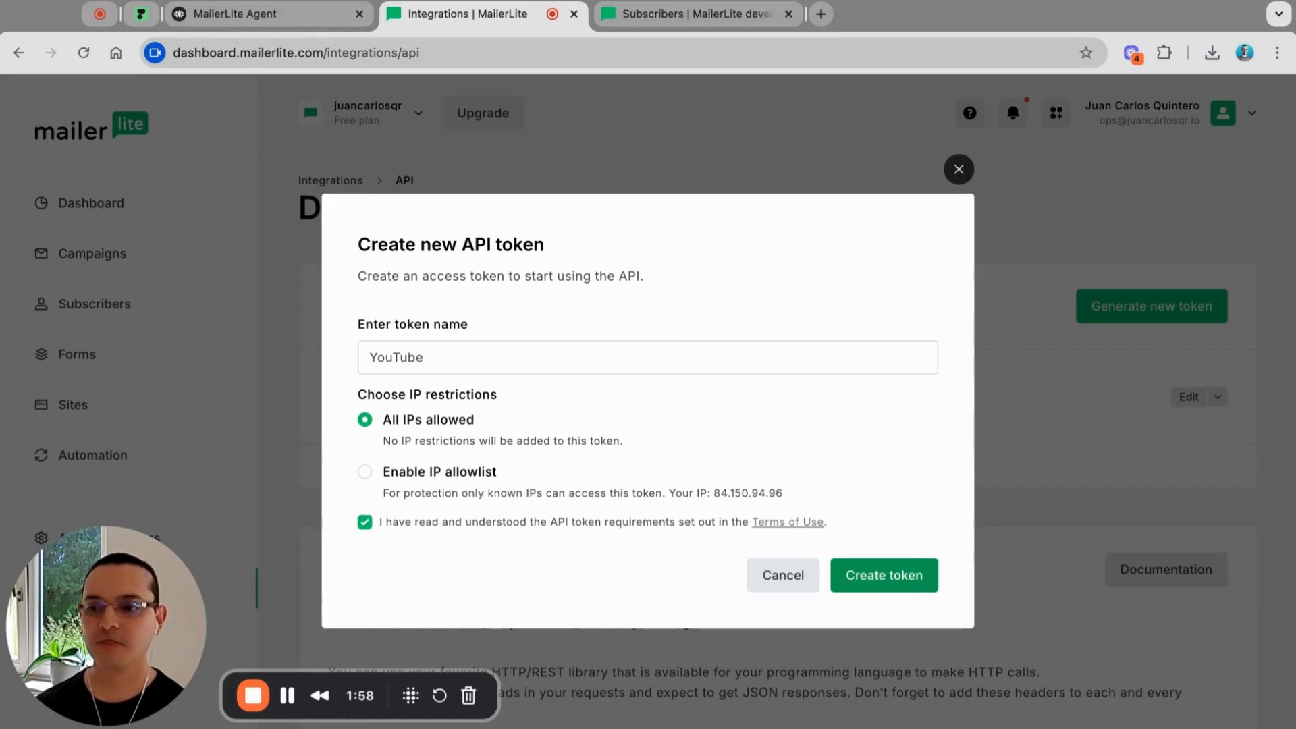
{"action": "left_click", "coordinate": [878, 578]}
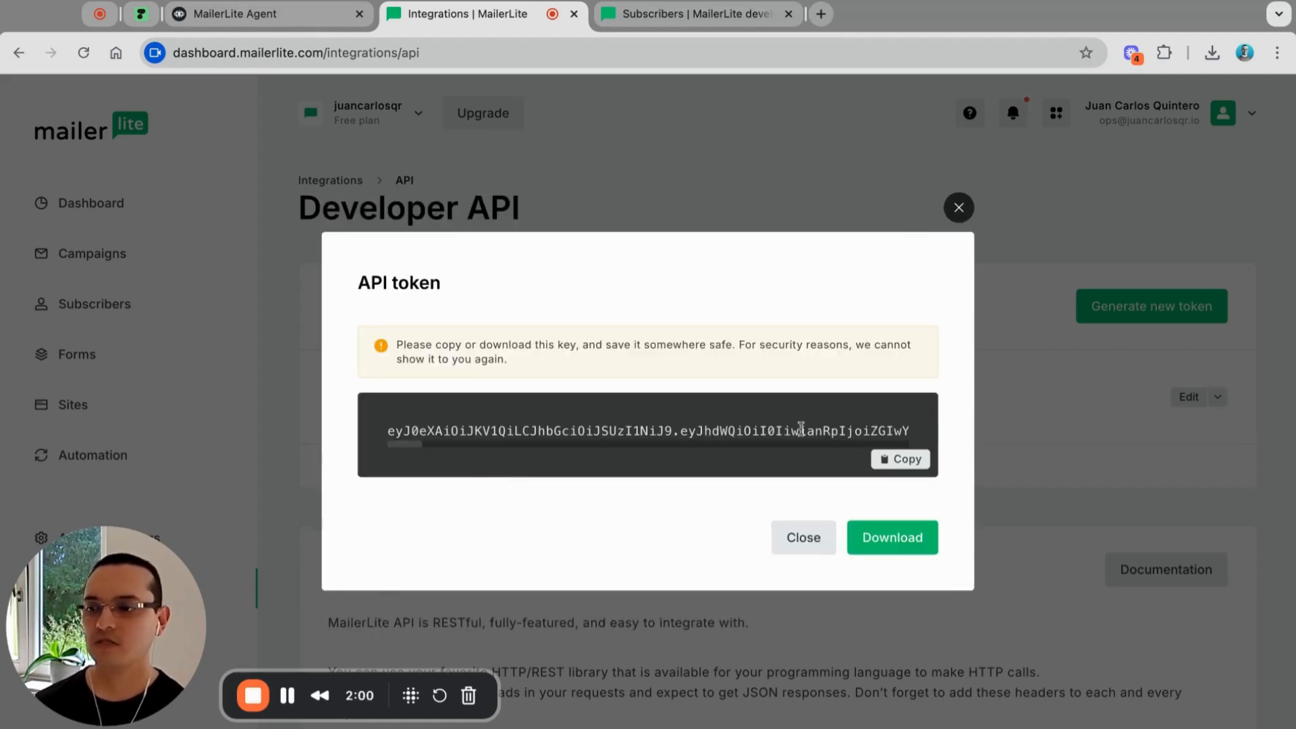
{"action": "left_click", "coordinate": [897, 463]}
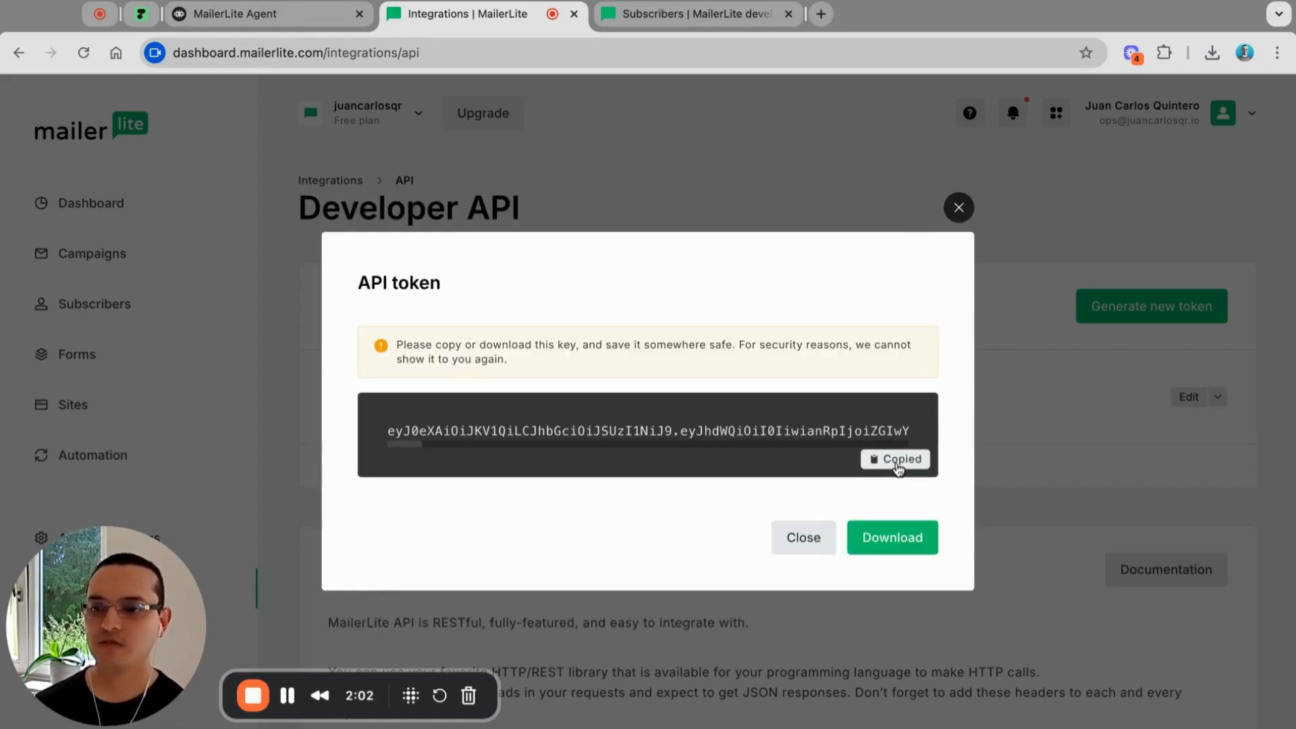
Step: Go to the Voiceflow agent's Secrets settings
{"action": "left_click", "coordinate": [274, 26]}
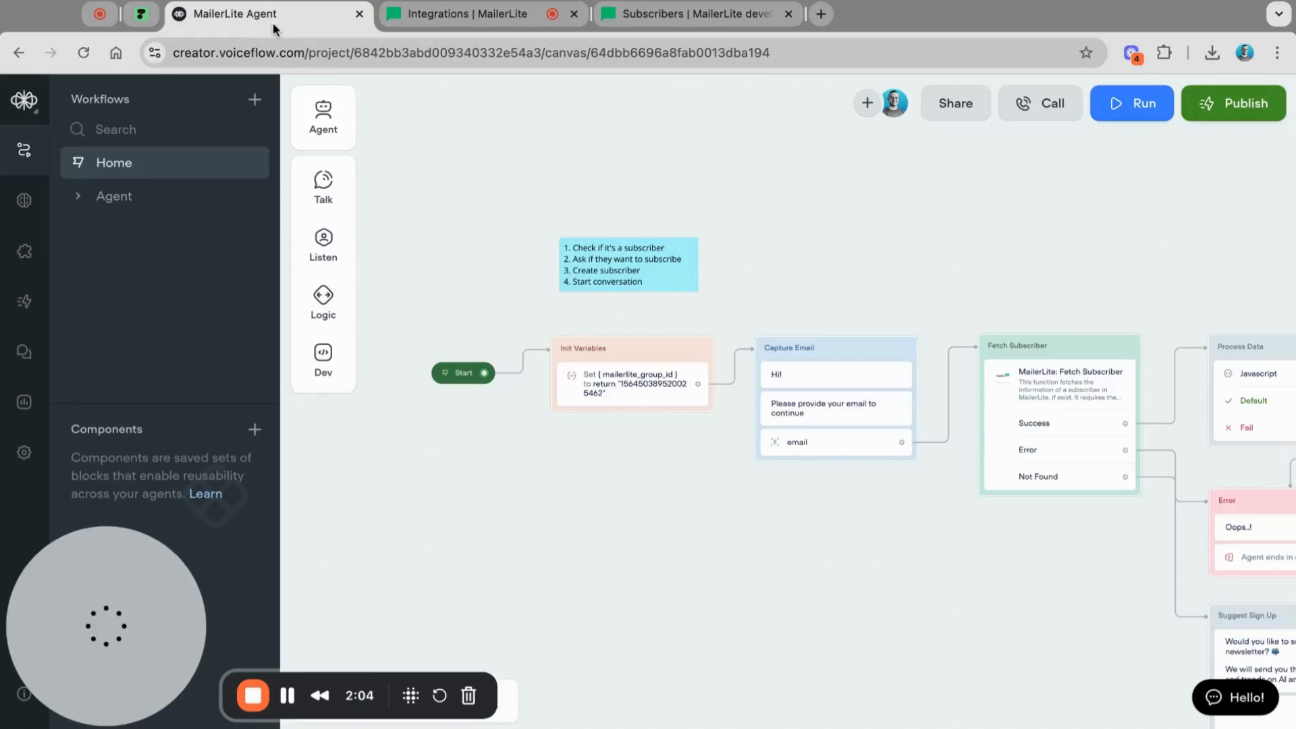
{"action": "left_click", "coordinate": [24, 456]}
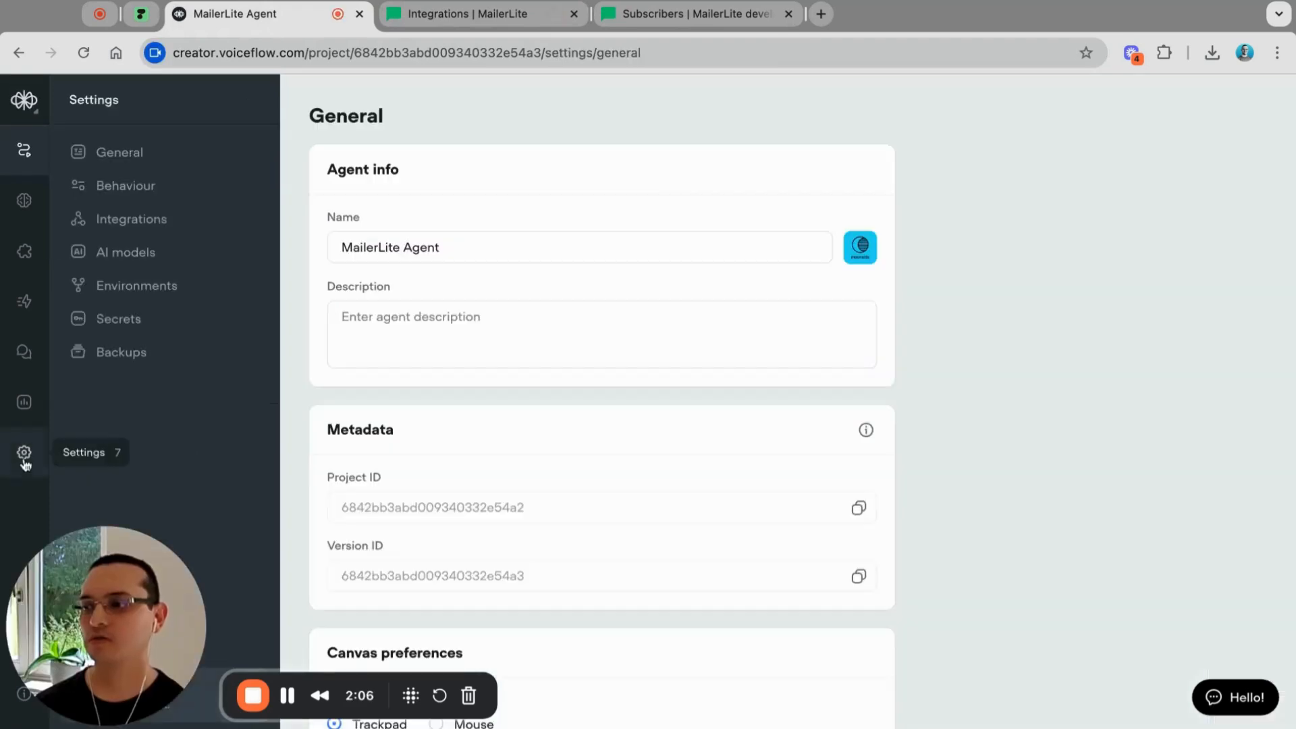
{"action": "left_click", "coordinate": [124, 321]}
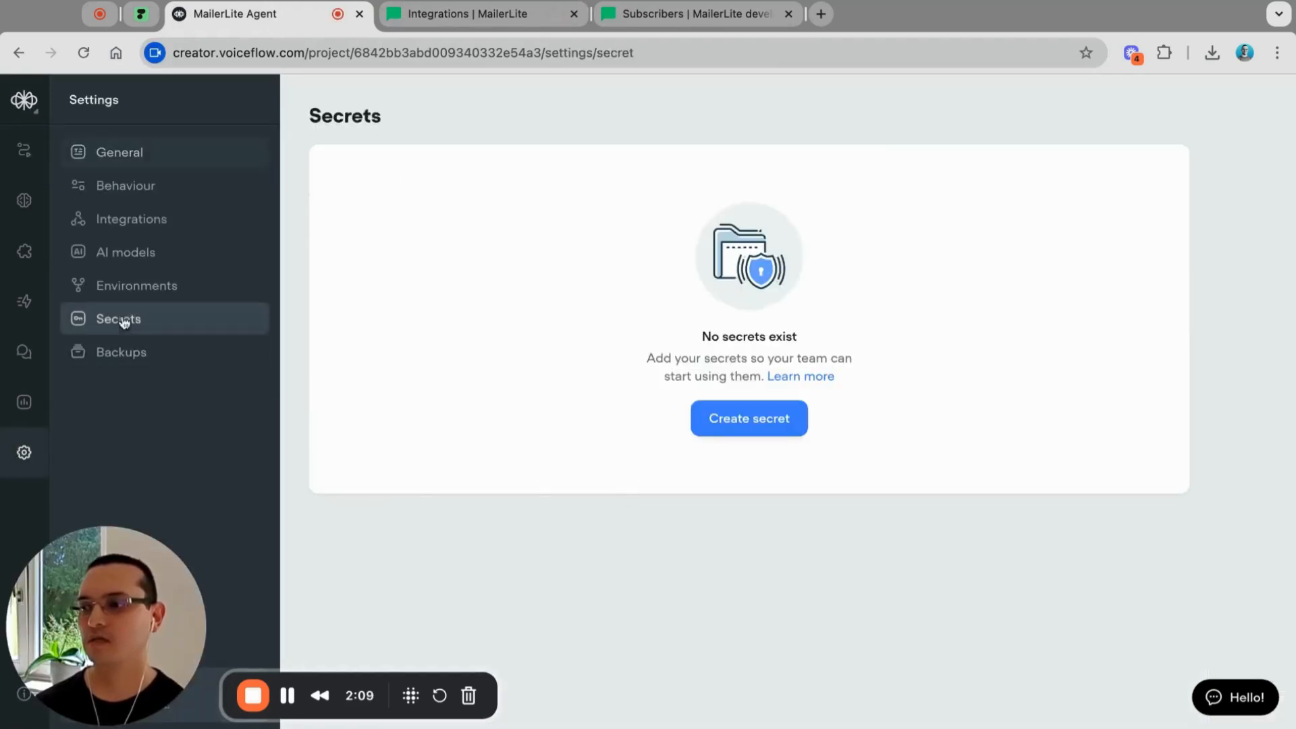
Step: Create secret MAILERLITE_API_KEY with the pasted MailerLite API token as its value
{"action": "left_click", "coordinate": [746, 422]}
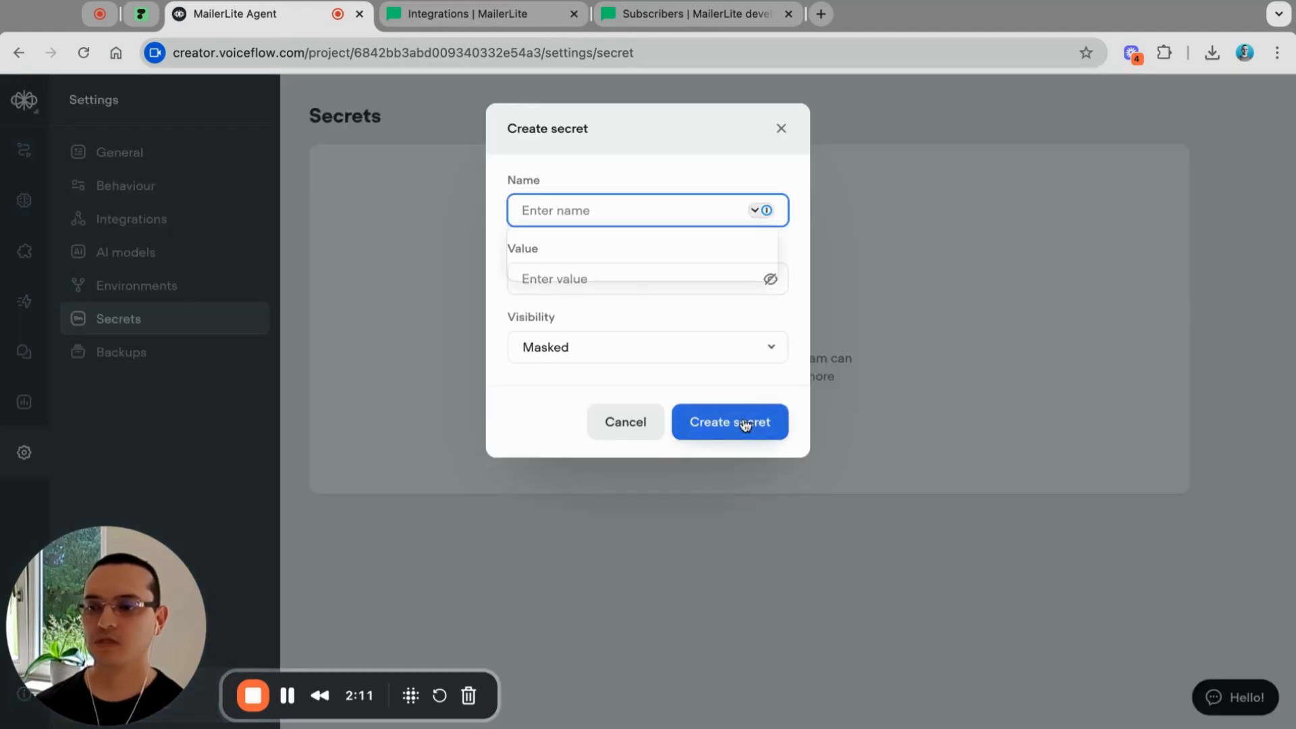
{"action": "type", "text": "MAI"}
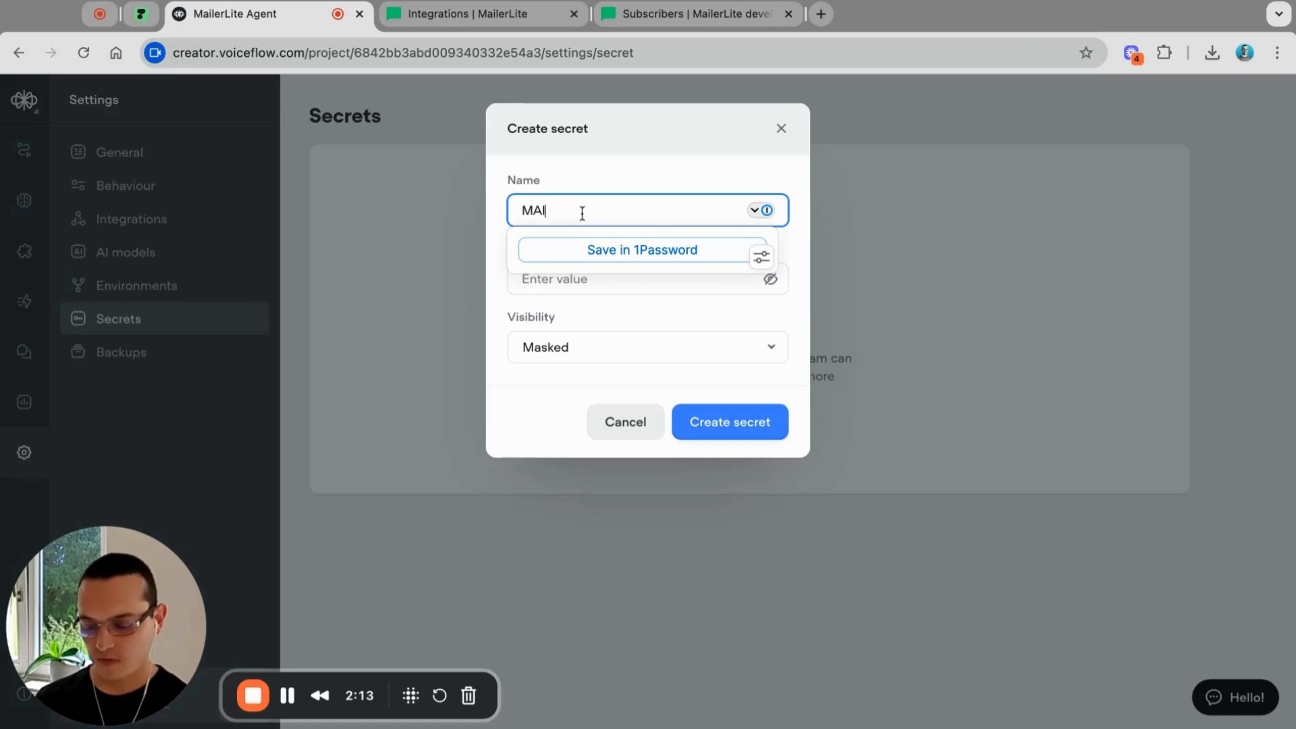
{"action": "type", "text": "LERLITE_"}
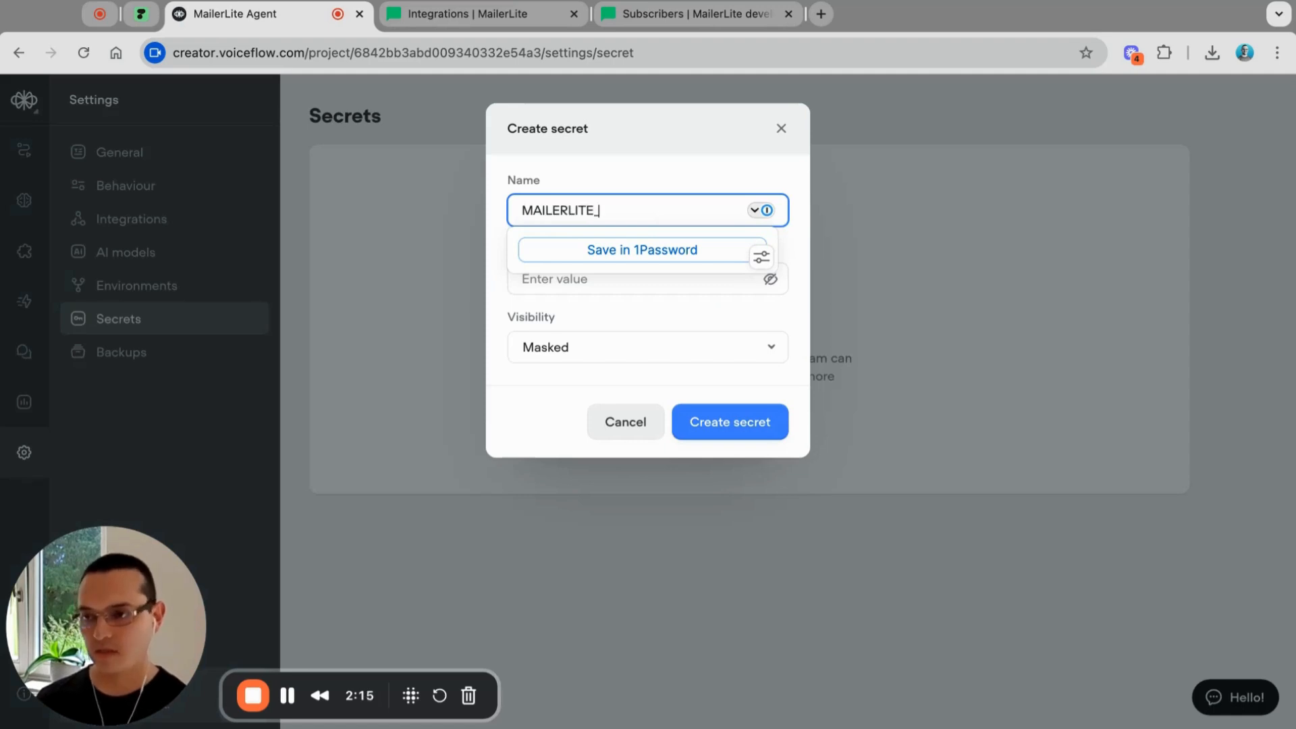
{"action": "type", "text": "API_KEY"}
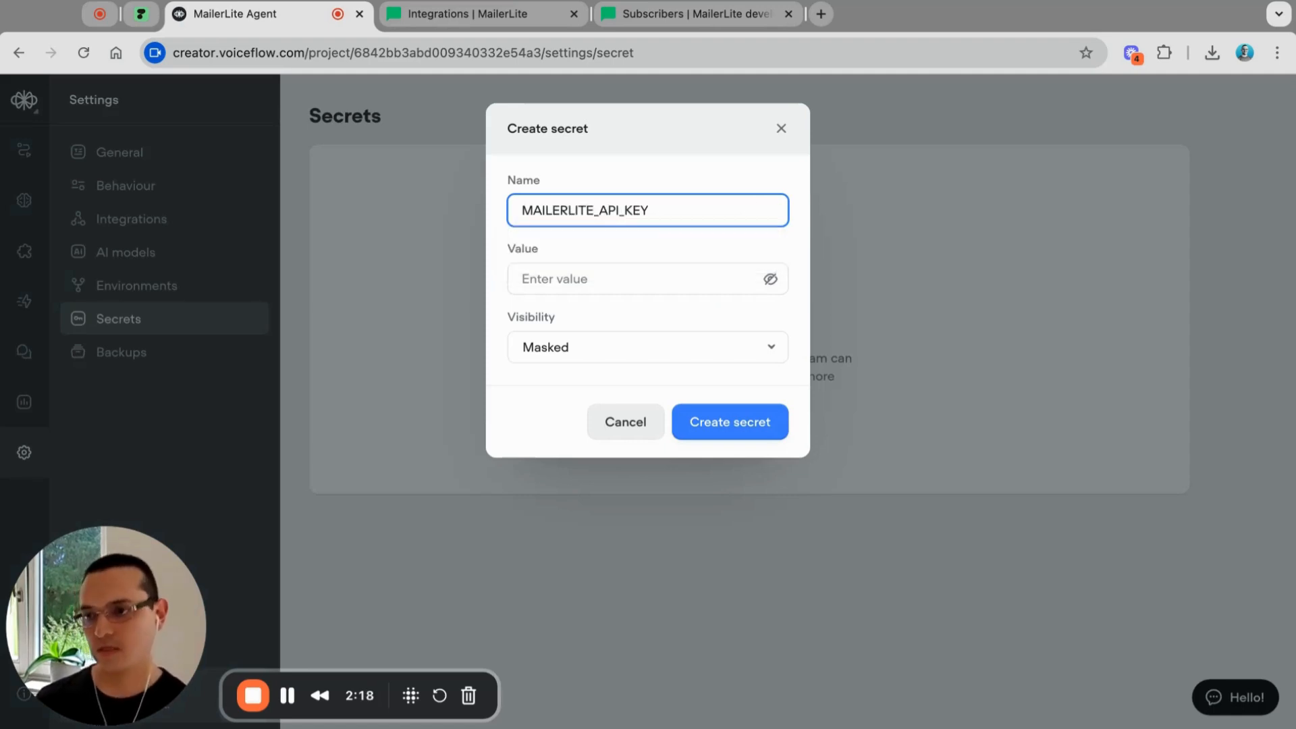
{"action": "left_click", "coordinate": [573, 278]}
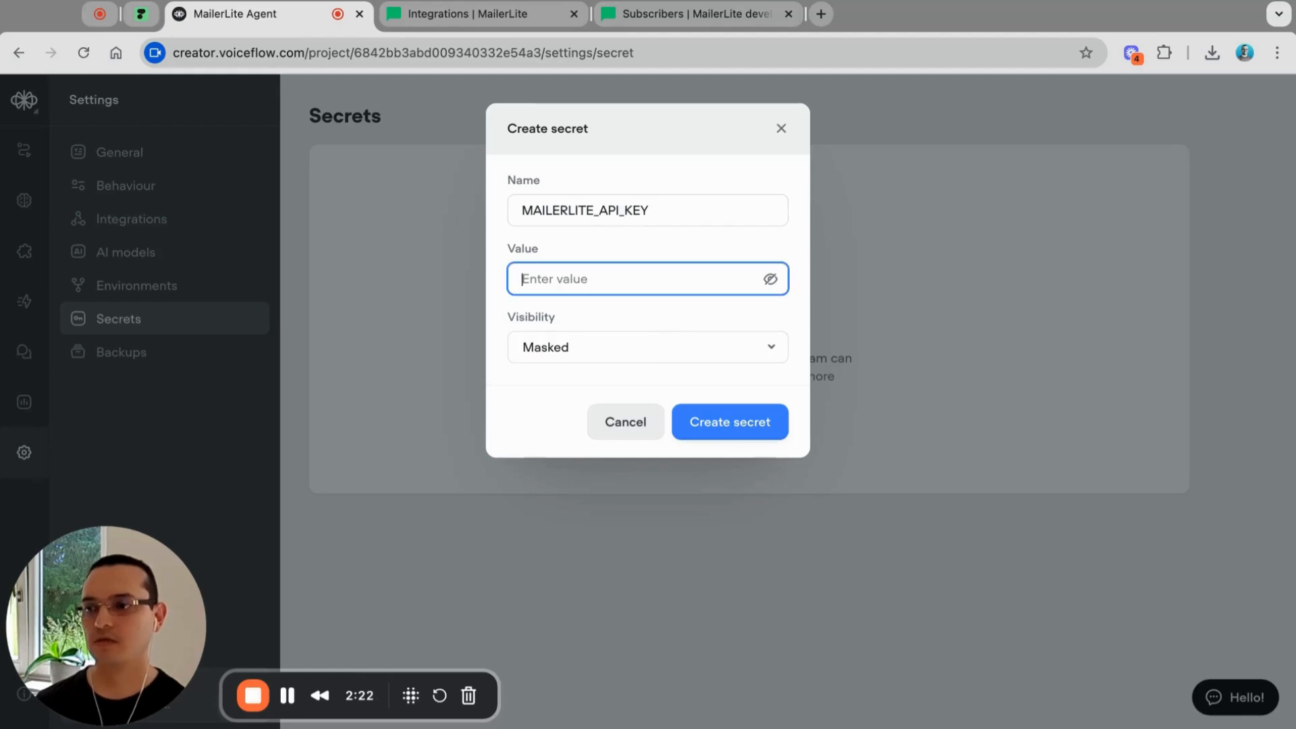
{"action": "key", "text": "super+v"}
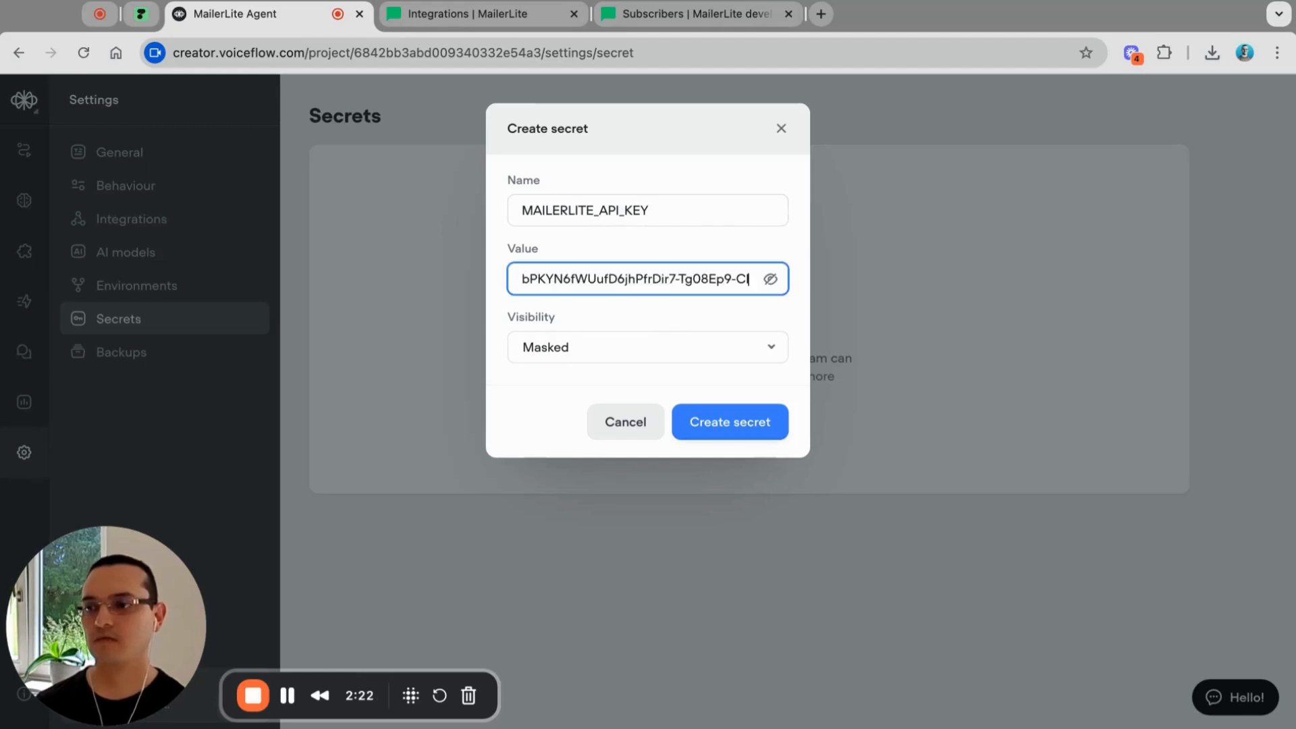
{"action": "left_click", "coordinate": [756, 424]}
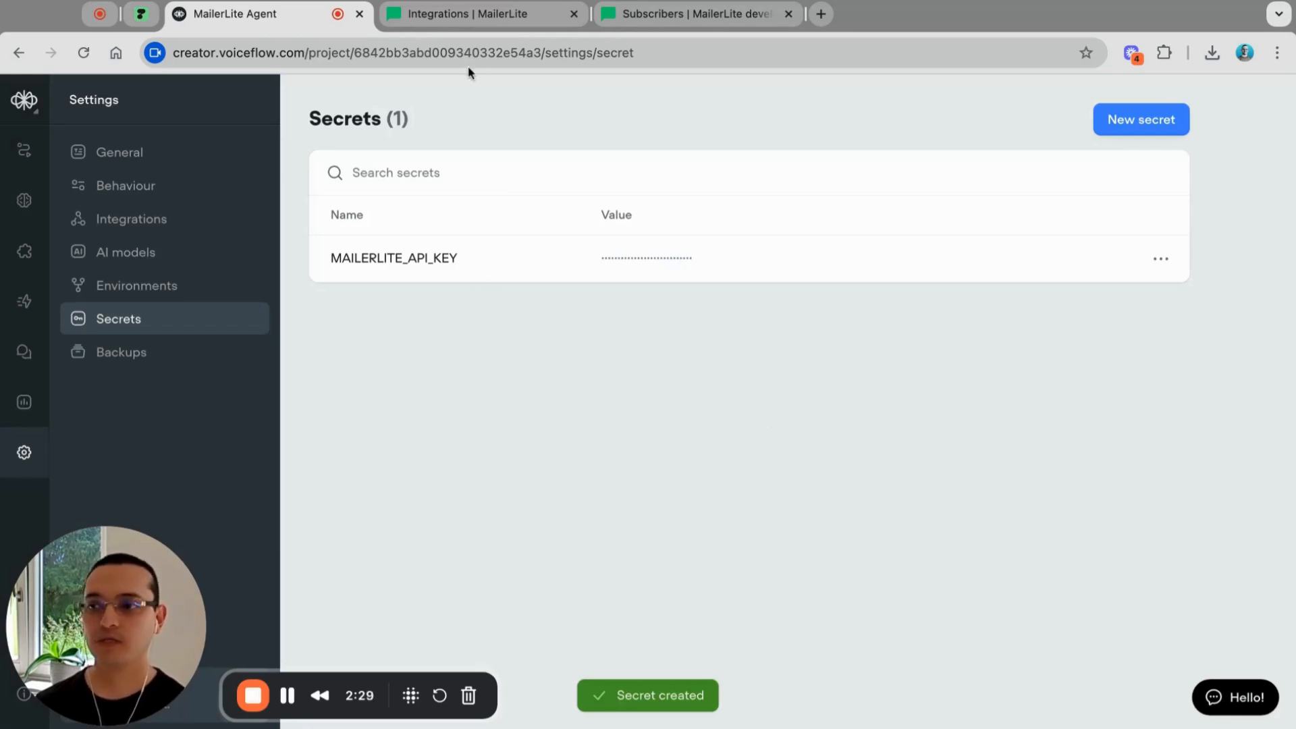
Step: Close the MailerLite API token dialog and return to the Voiceflow agent
{"action": "left_click", "coordinate": [476, 18]}
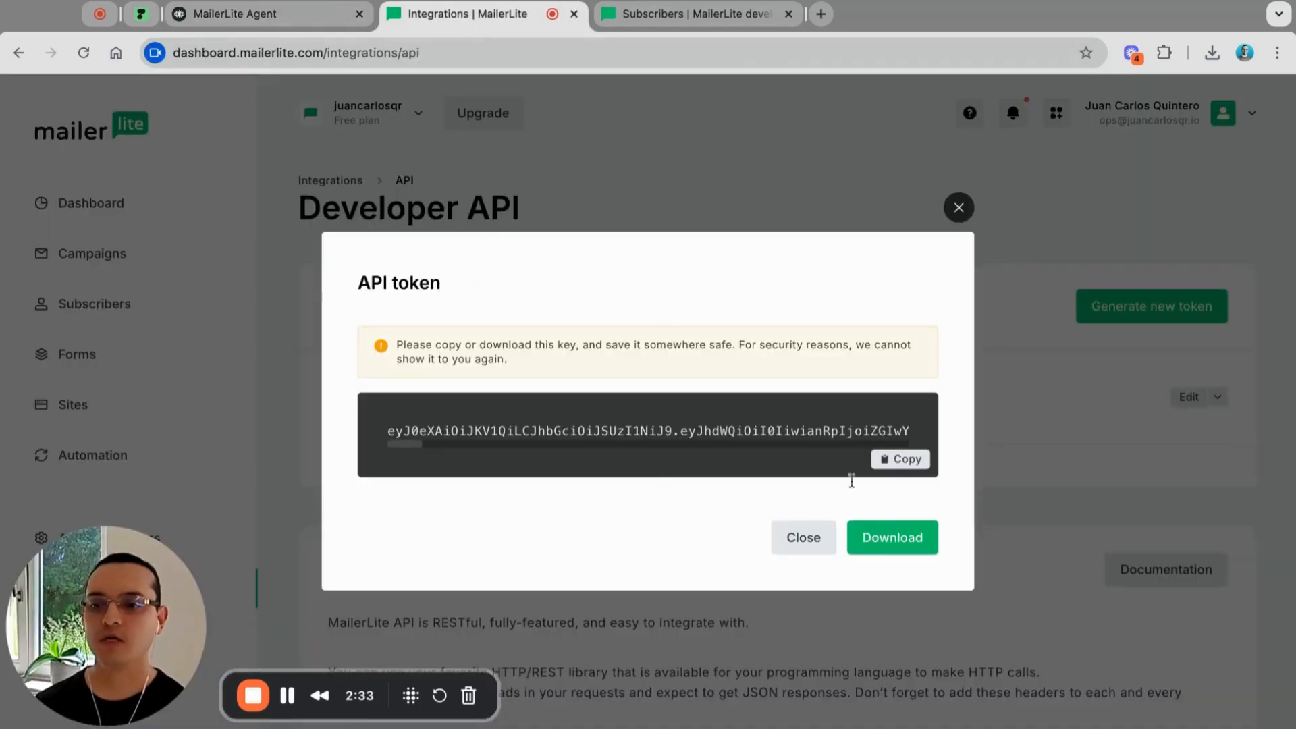
{"action": "left_click", "coordinate": [794, 540]}
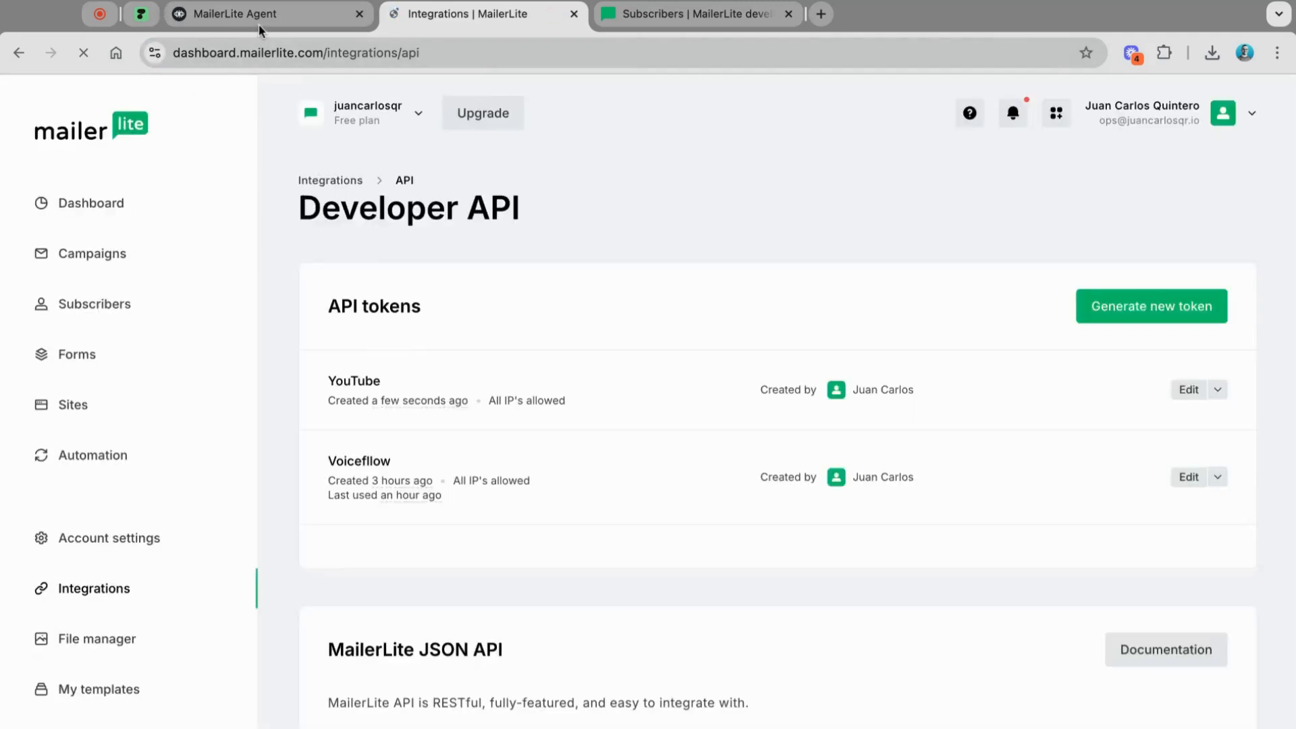
{"action": "left_click", "coordinate": [260, 25]}
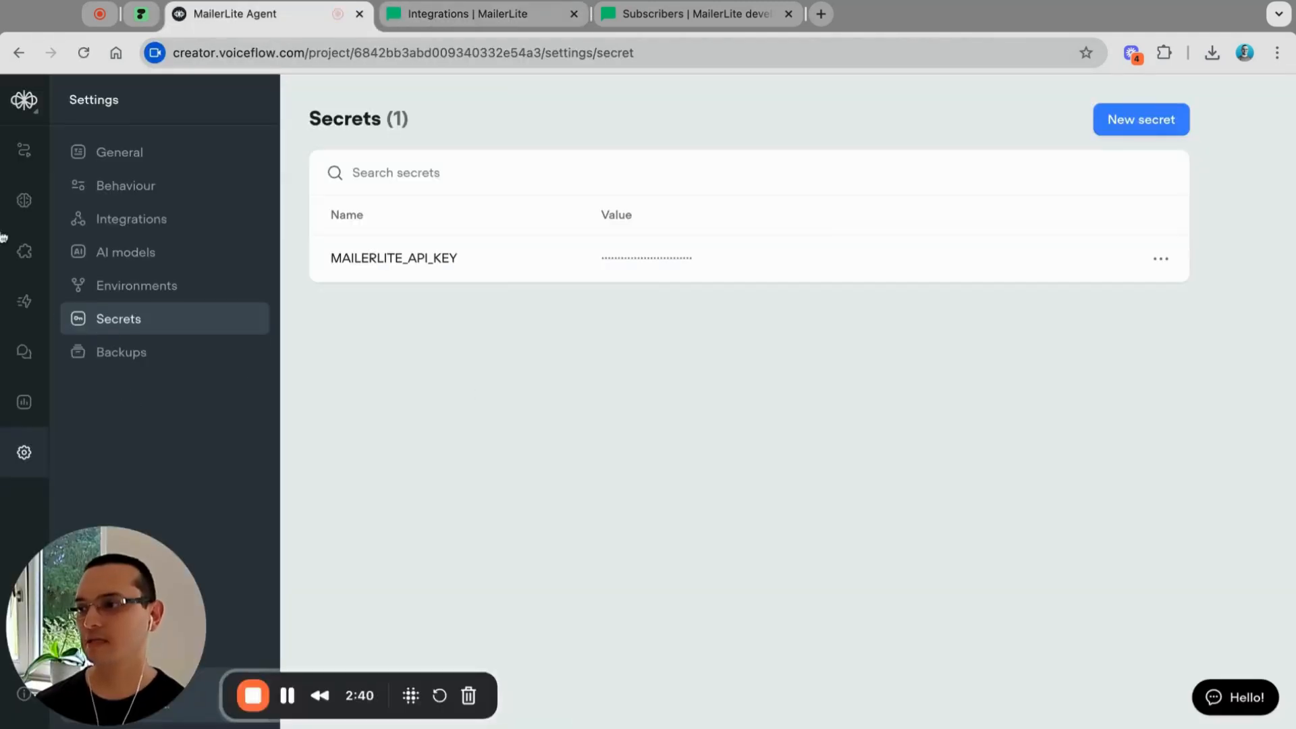
Step: In Workflows, map the Fetch Subscriber block's apiKey input to the MAILERLITE_API_KEY secret
{"action": "left_click", "coordinate": [24, 154]}
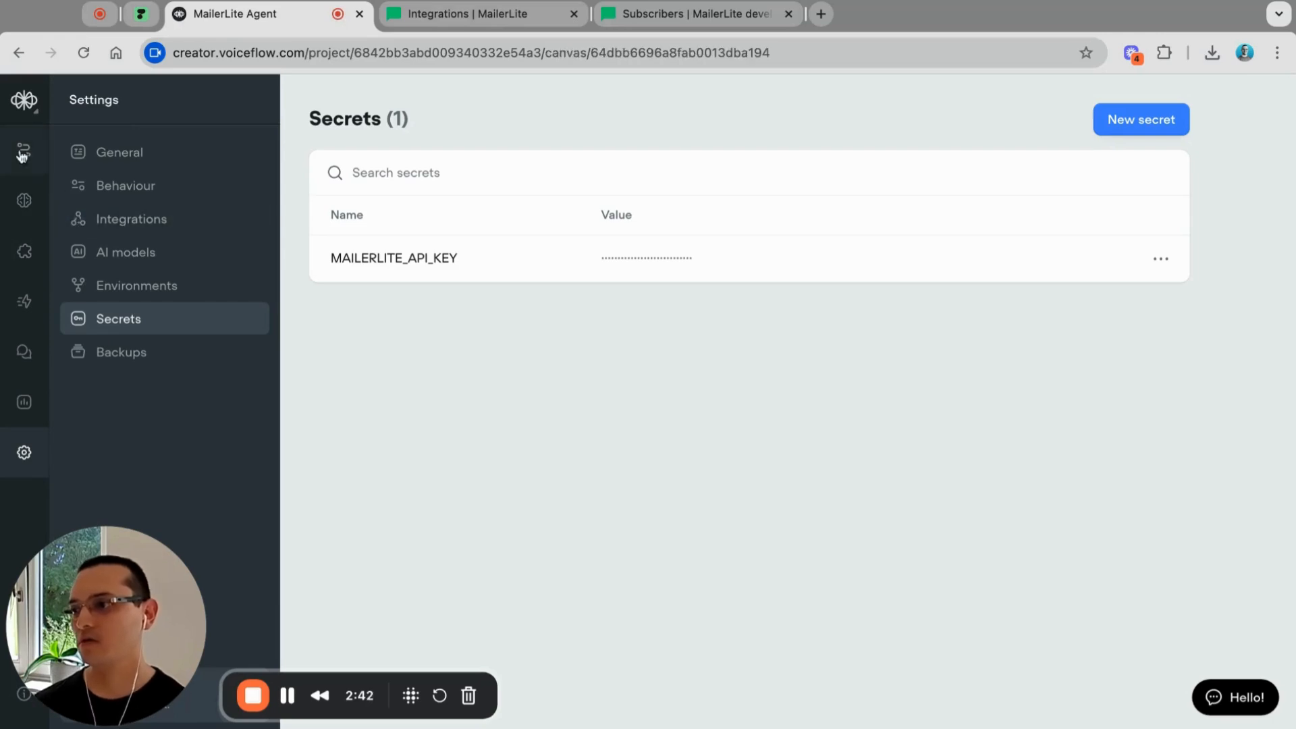
{"action": "scroll", "coordinate": [824, 504], "scroll_direction": "right", "scroll_amount": 10}
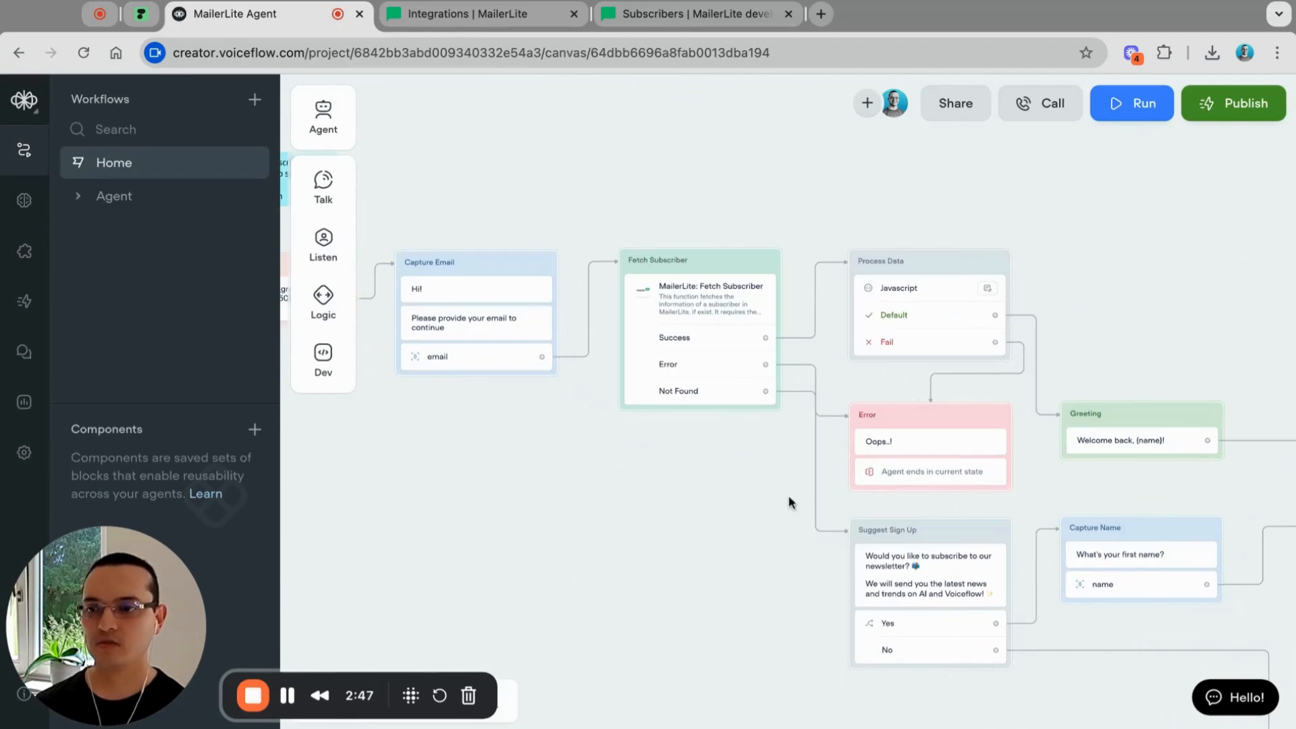
{"action": "left_click", "coordinate": [680, 325]}
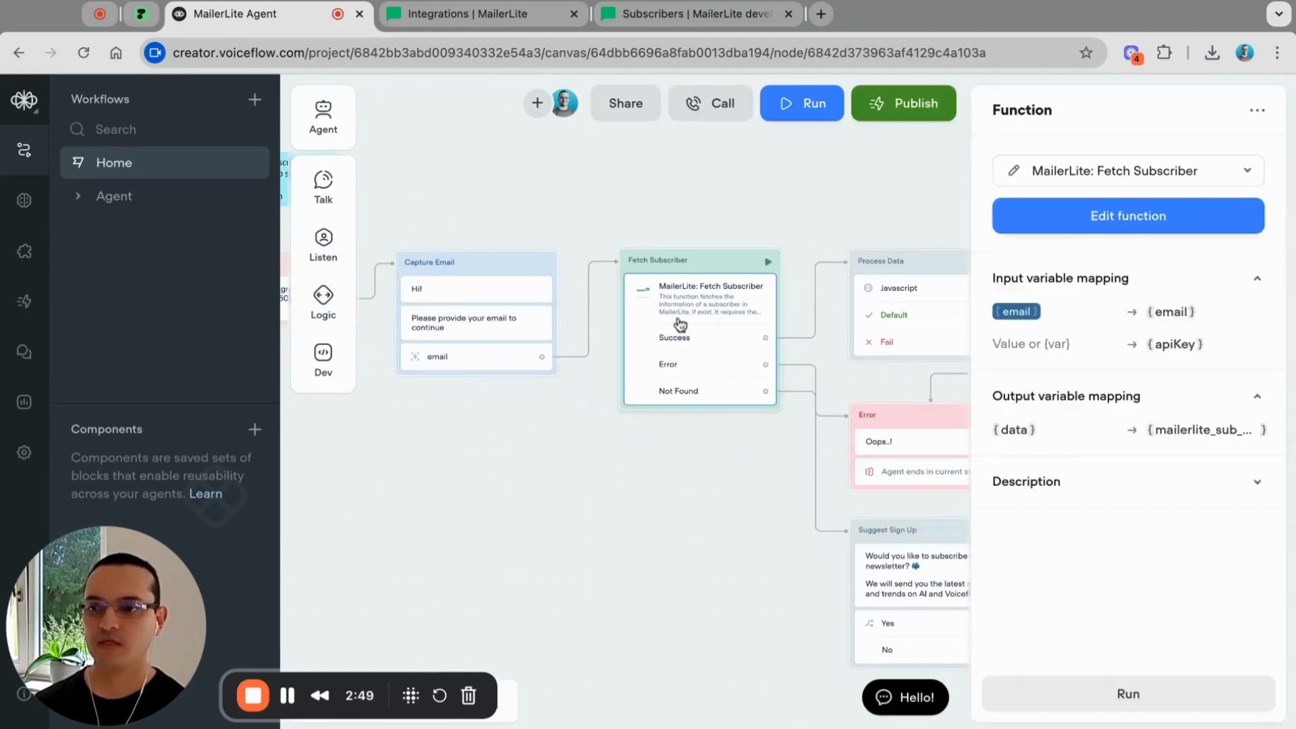
{"action": "left_click", "coordinate": [1052, 342]}
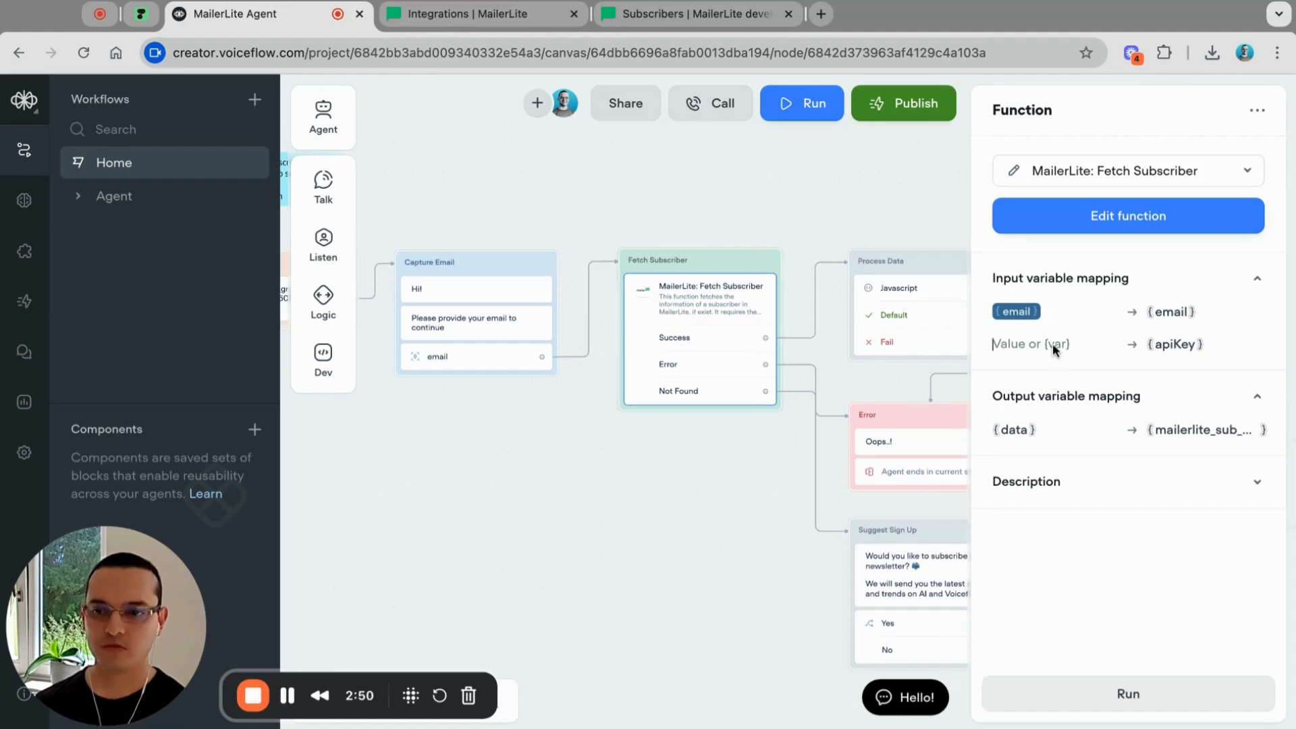
{"action": "type", "text": "{"}
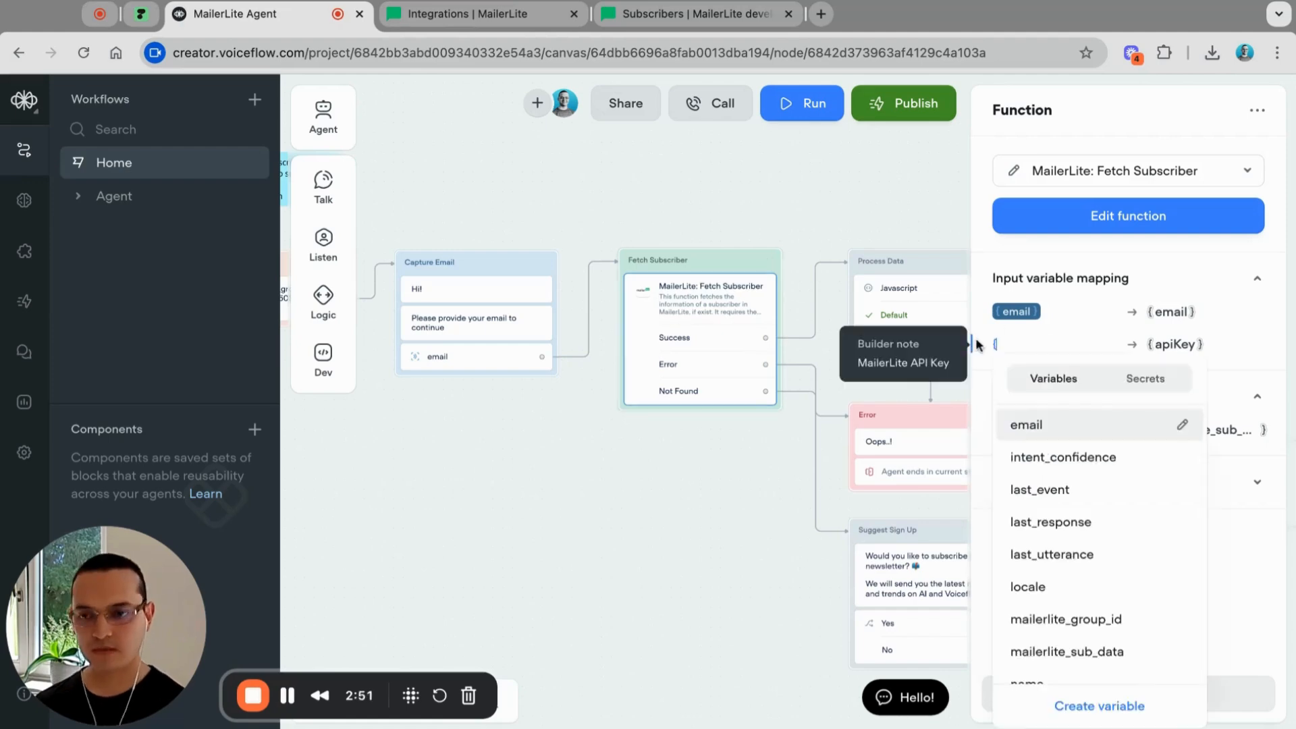
{"action": "left_click", "coordinate": [1151, 382]}
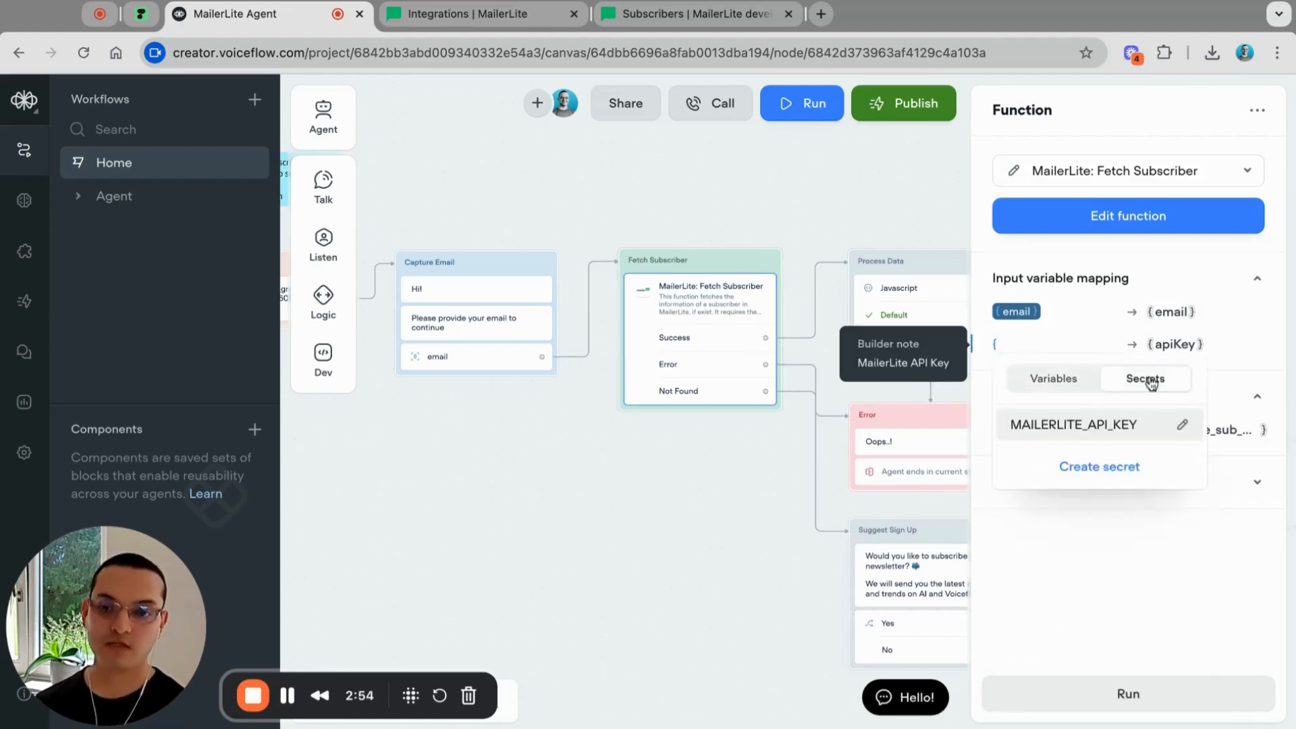
{"action": "left_click", "coordinate": [1080, 425]}
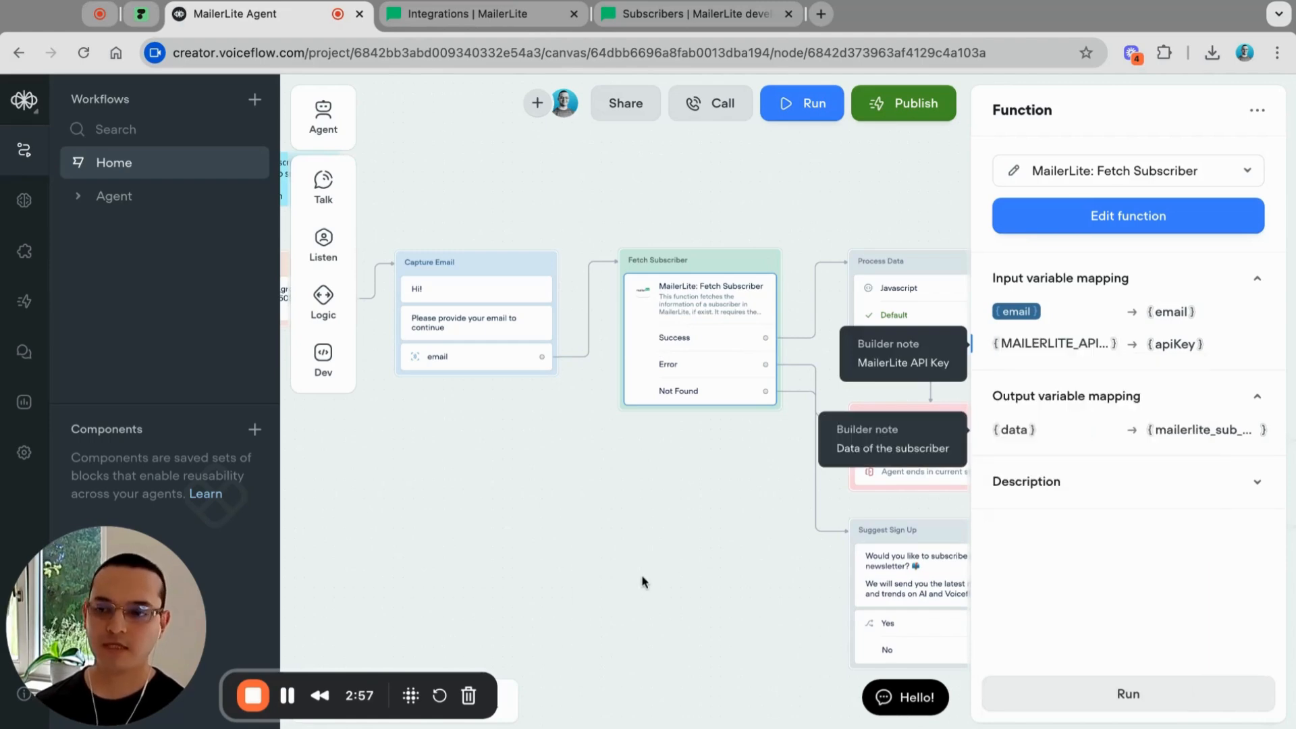
{"action": "left_click", "coordinate": [658, 573]}
{"action": "scroll", "coordinate": [659, 574], "scroll_direction": "right", "scroll_amount": 15}
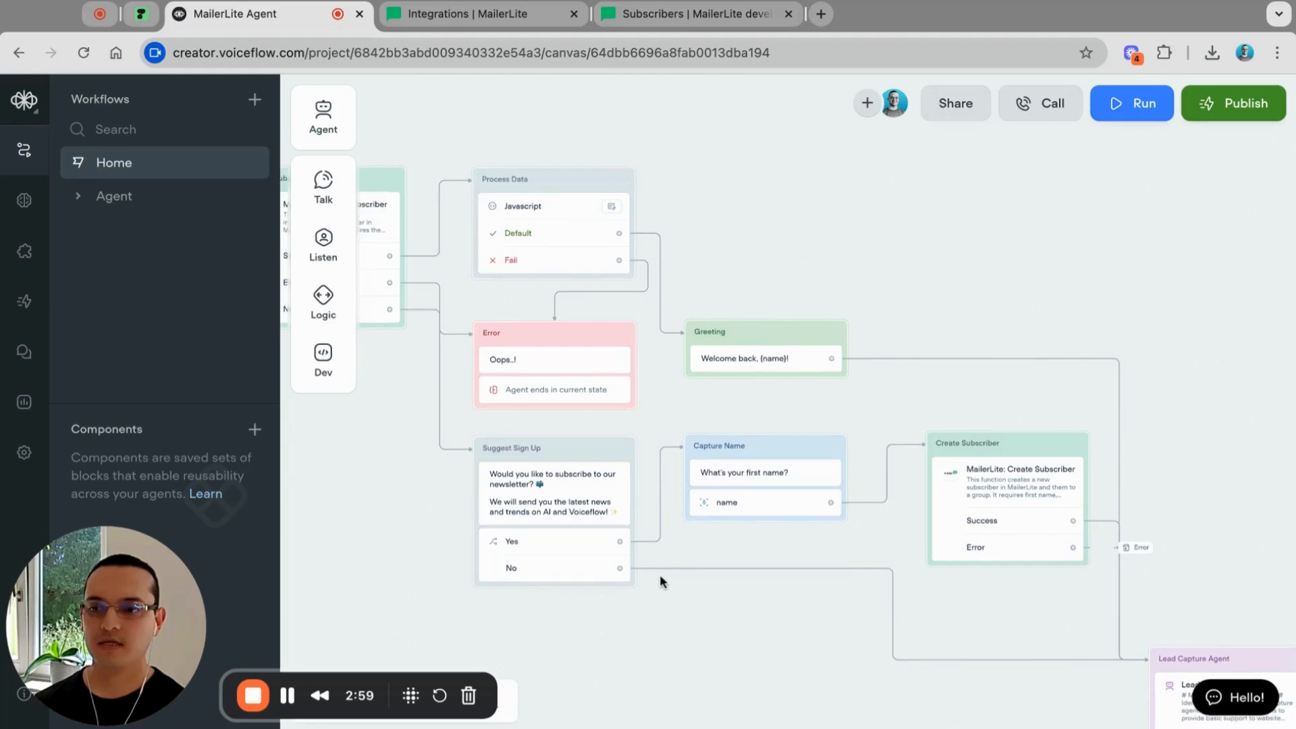
Step: Map the Create Subscriber block's apiKey input to the MAILERLITE_API_KEY secret
{"action": "scroll", "coordinate": [659, 574], "scroll_direction": "right", "scroll_amount": 5}
{"action": "scroll", "coordinate": [607, 392], "scroll_direction": "left", "scroll_amount": 4}
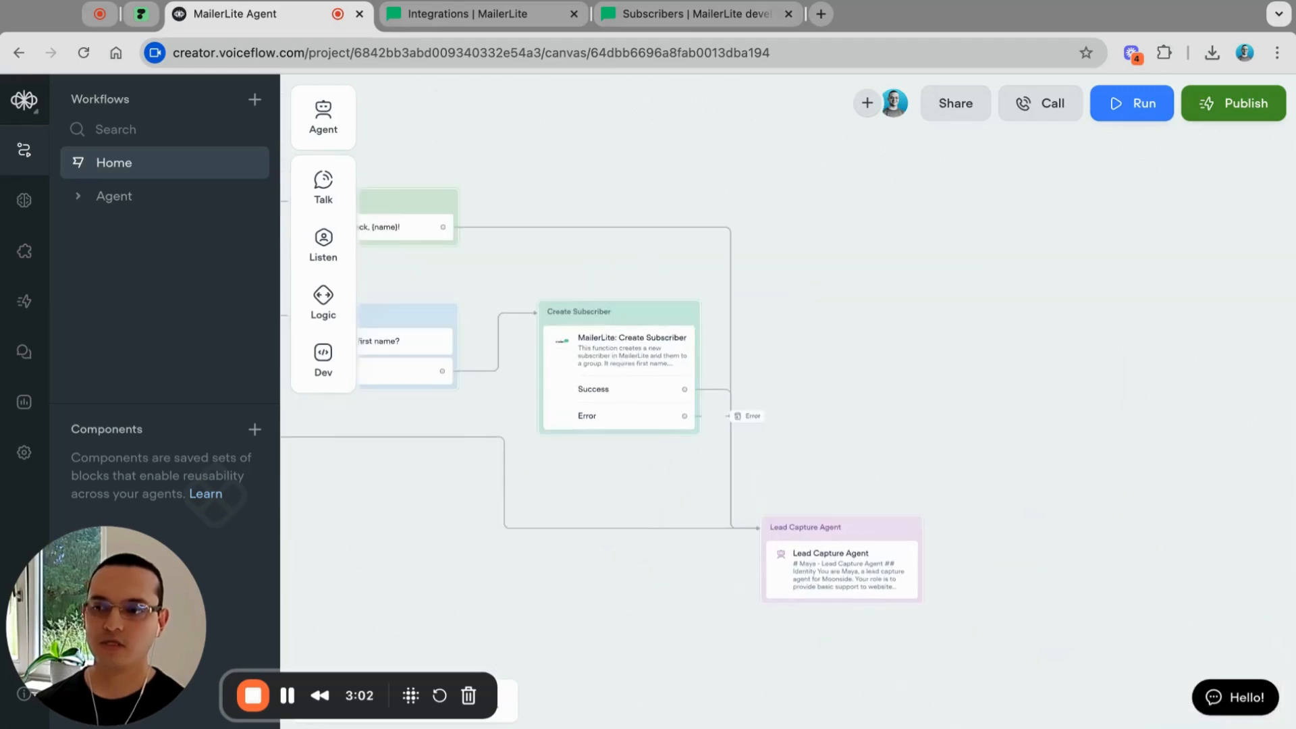
{"action": "left_click", "coordinate": [621, 350]}
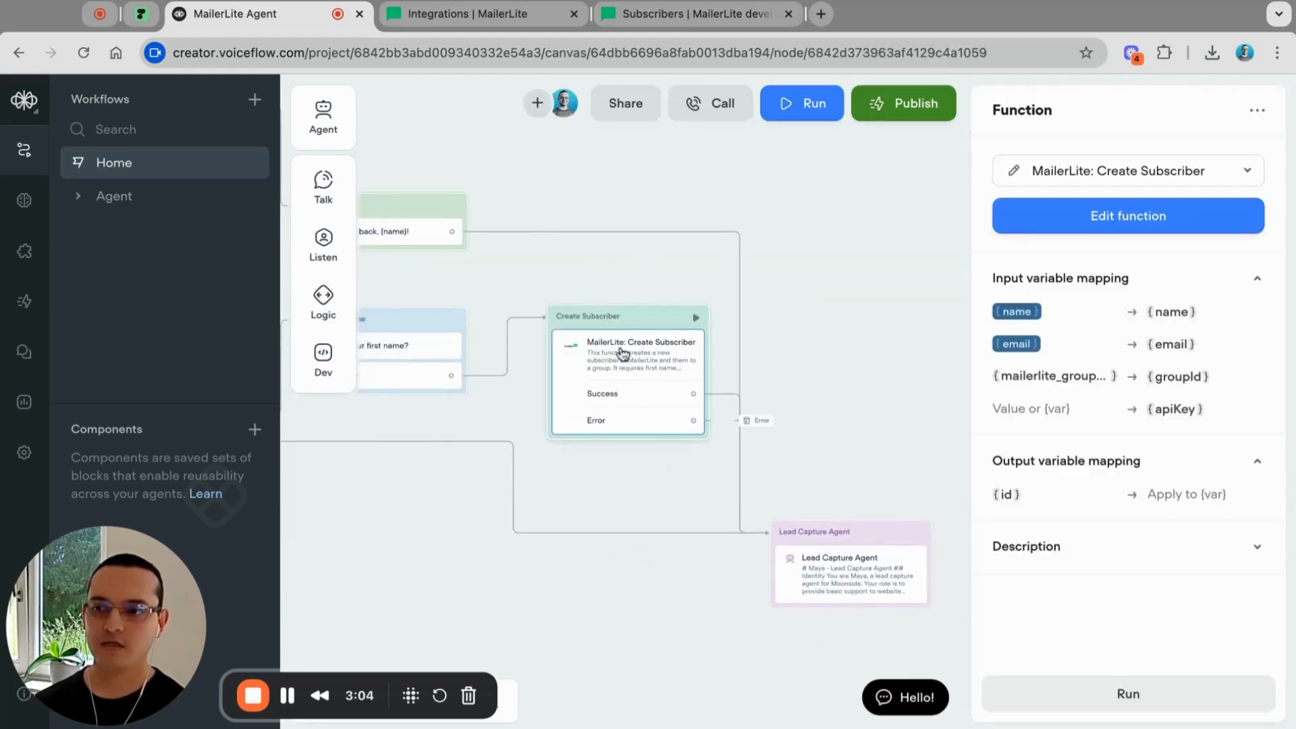
{"action": "left_click", "coordinate": [1040, 418]}
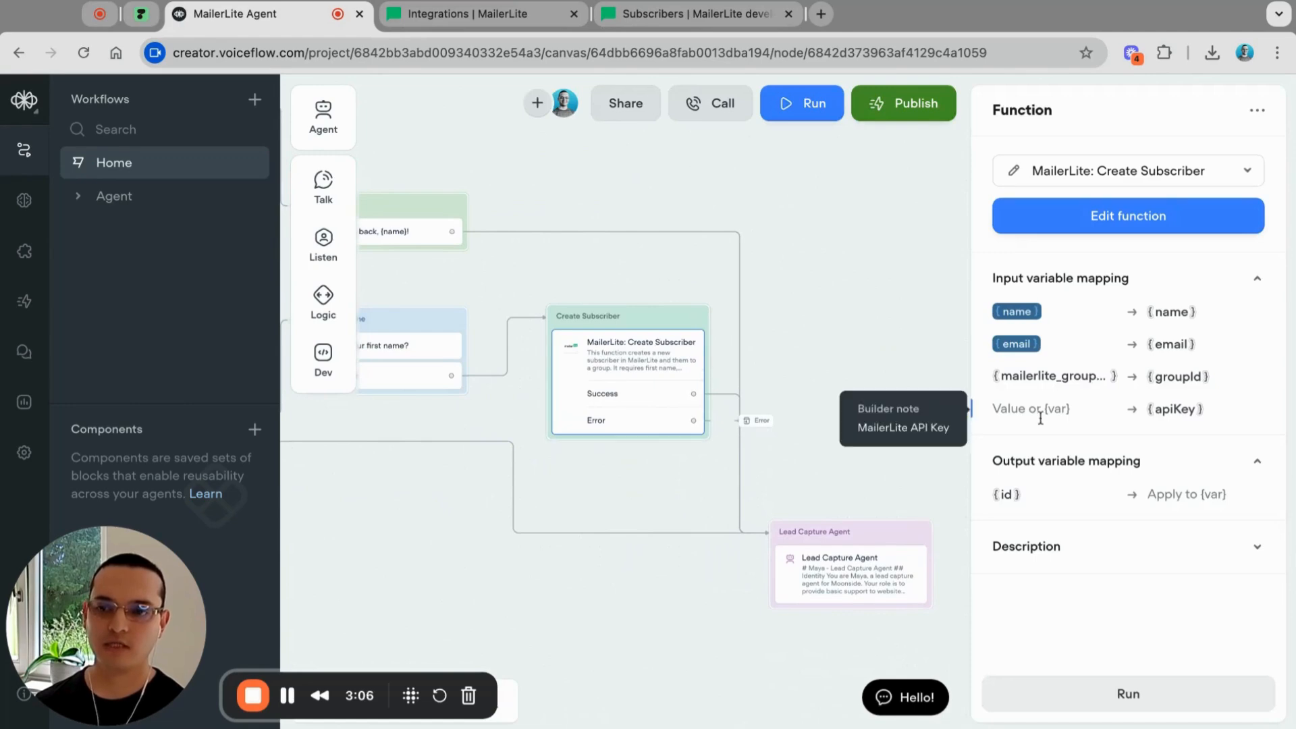
{"action": "type", "text": "{"}
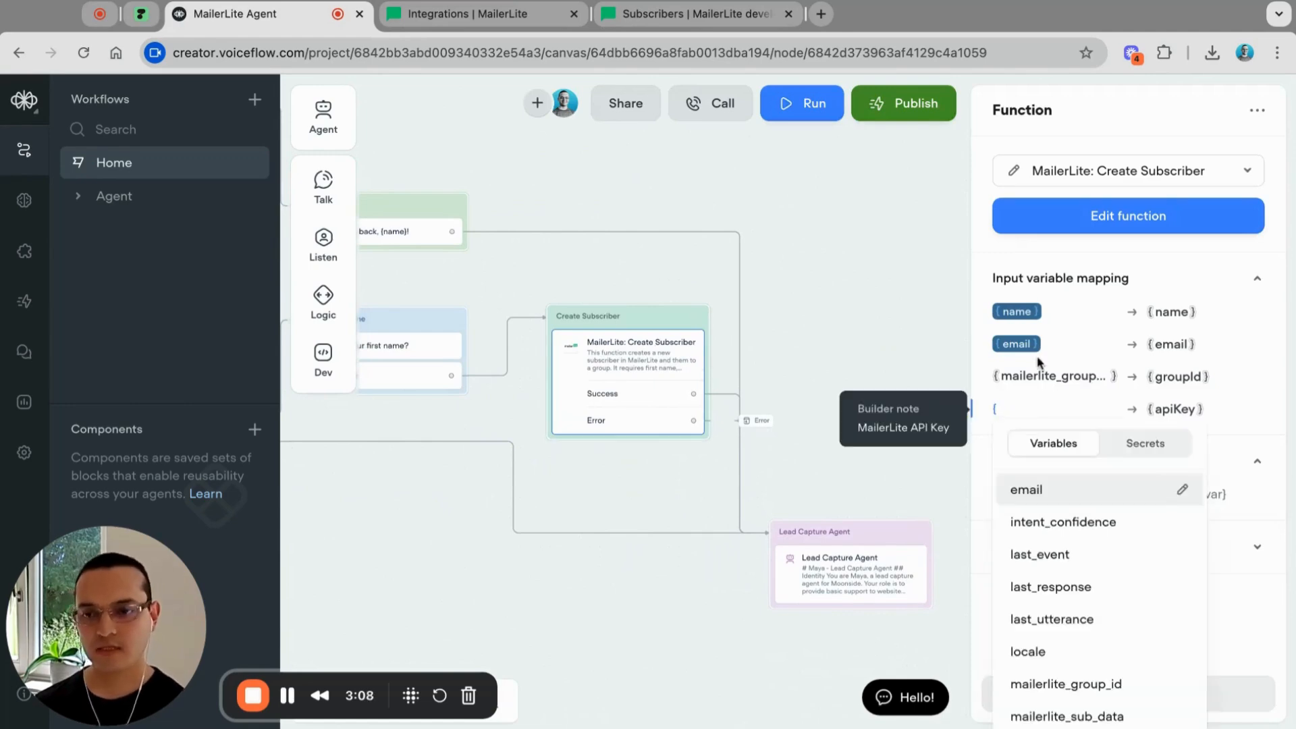
{"action": "left_click", "coordinate": [1150, 453]}
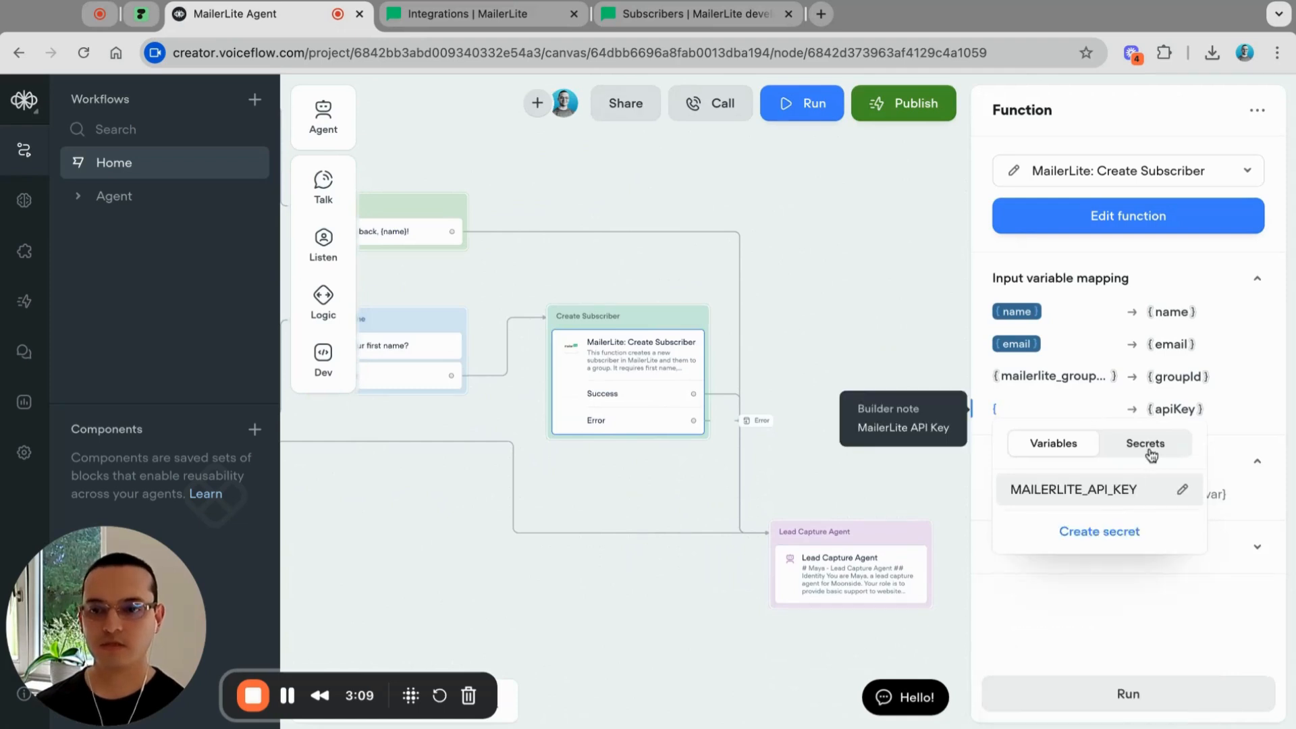
{"action": "left_click", "coordinate": [1074, 494]}
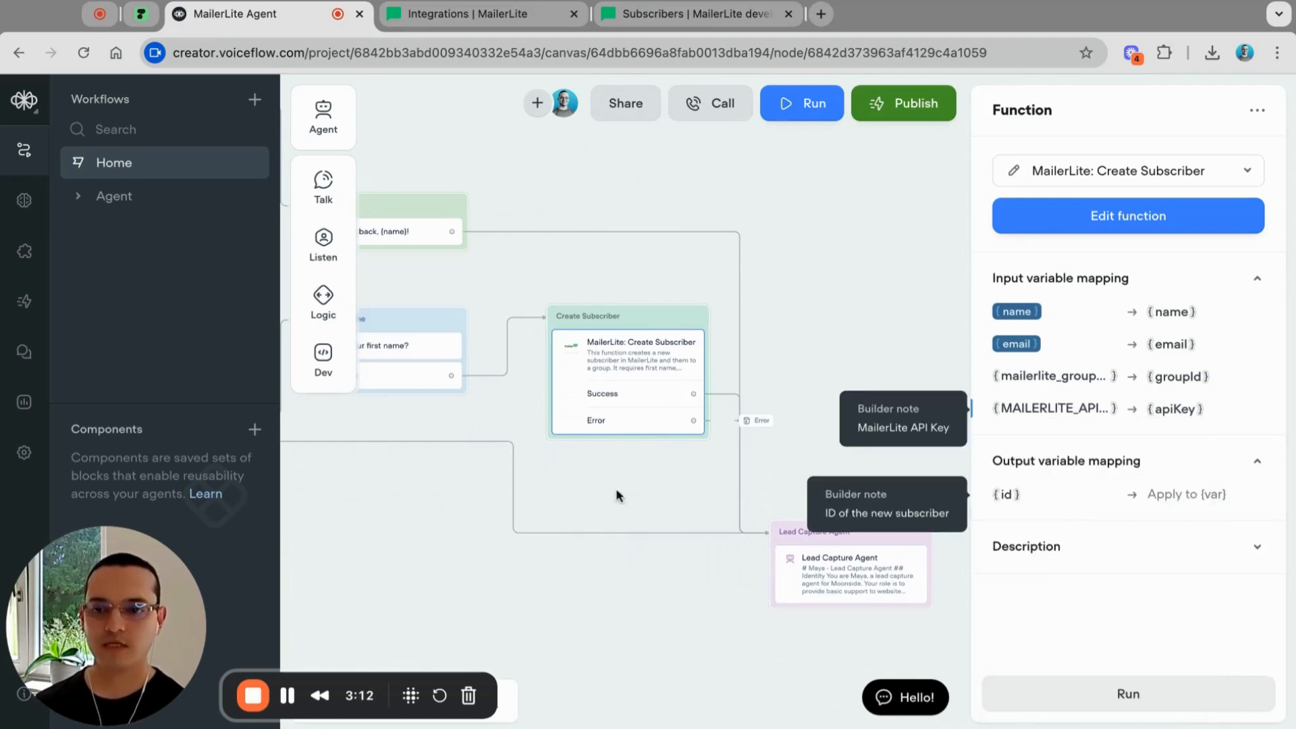
{"action": "left_click", "coordinate": [581, 485]}
{"action": "scroll", "coordinate": [581, 484], "scroll_direction": "down", "scroll_amount": 5}
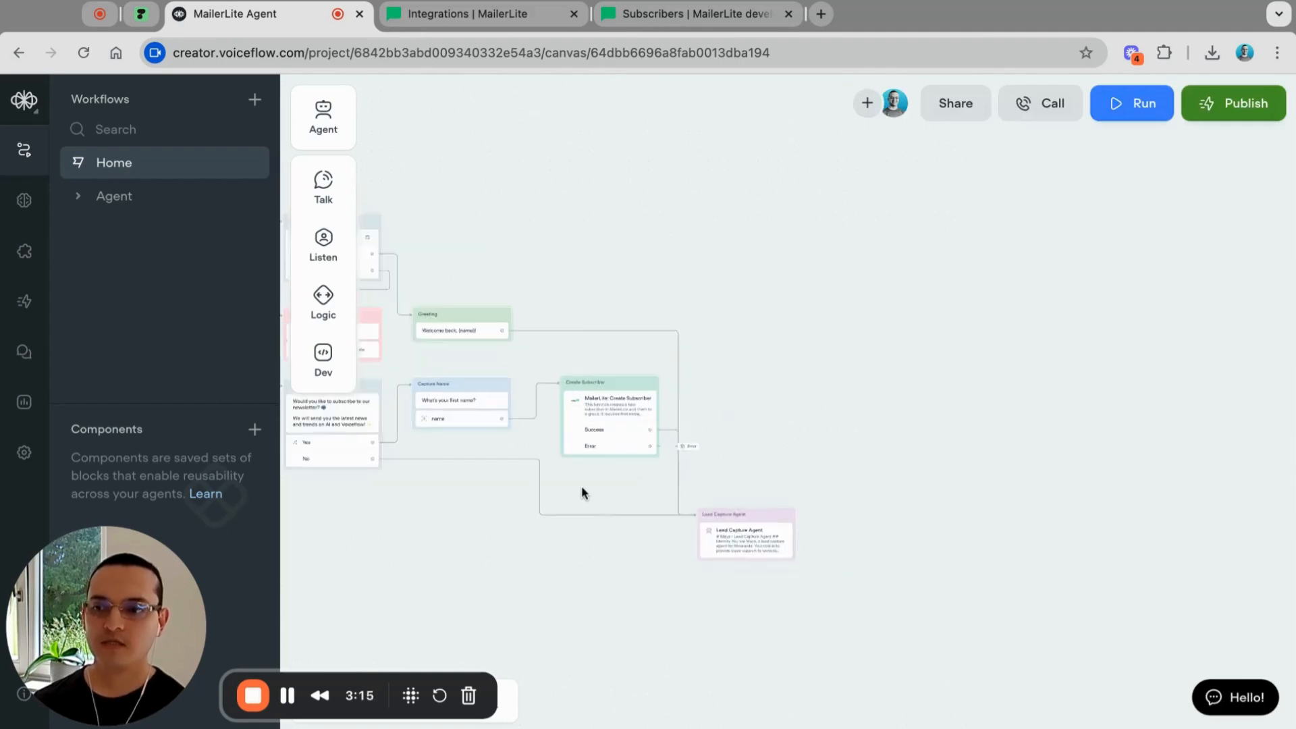
{"action": "scroll", "coordinate": [581, 484], "scroll_direction": "left", "scroll_amount": 3}
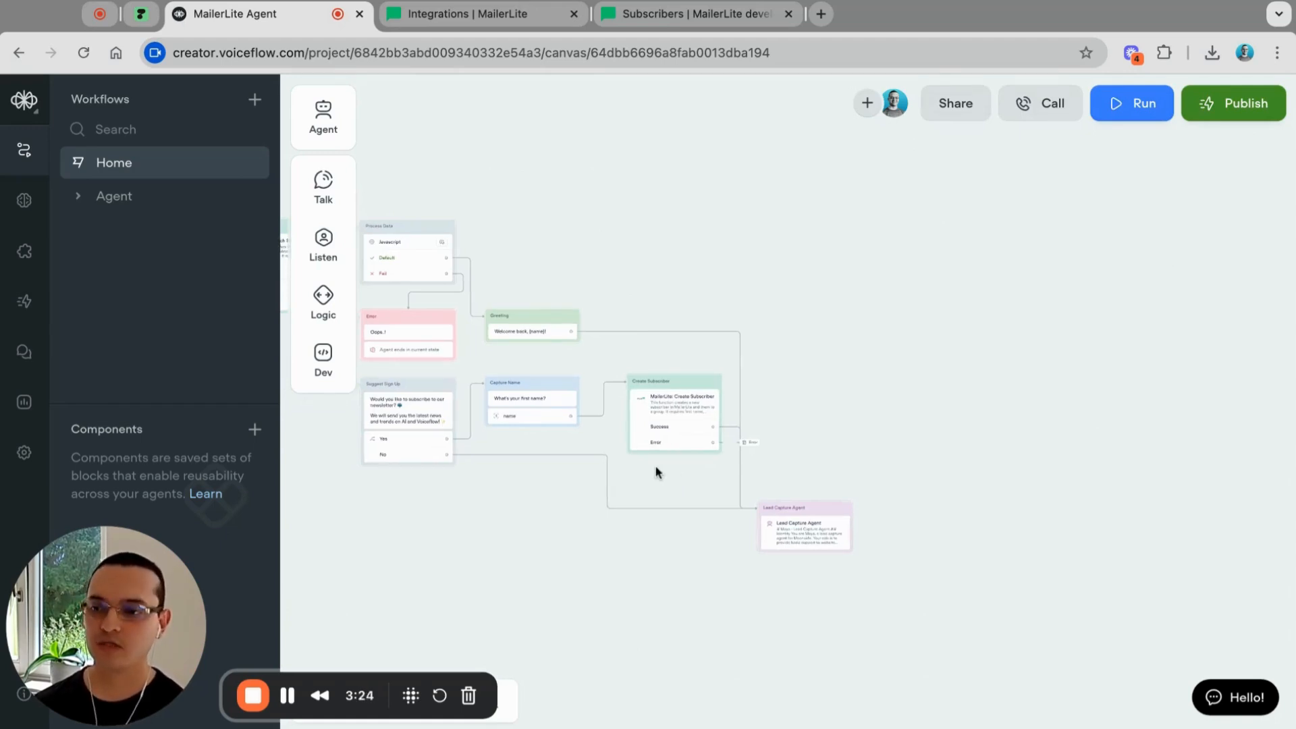
{"action": "scroll", "coordinate": [657, 469], "scroll_direction": "left", "scroll_amount": 10}
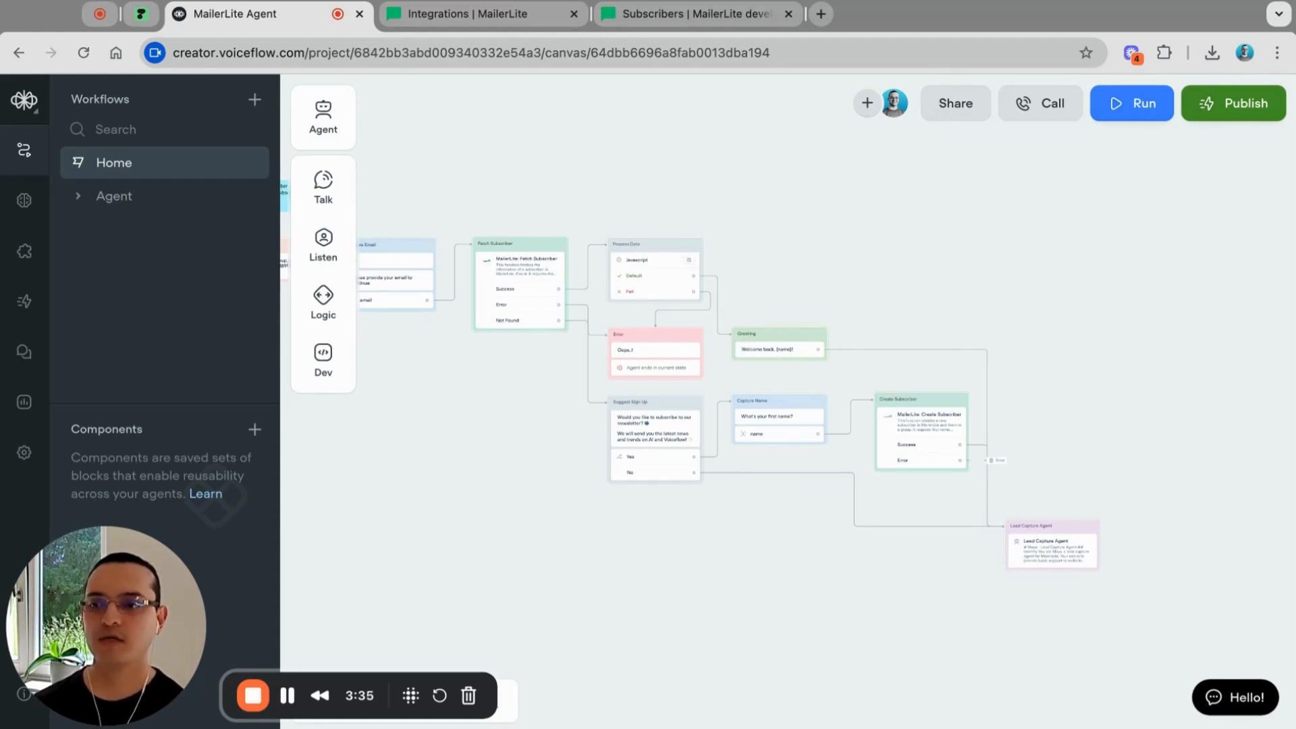
{"action": "scroll", "coordinate": [529, 414], "scroll_direction": "left", "scroll_amount": 5}
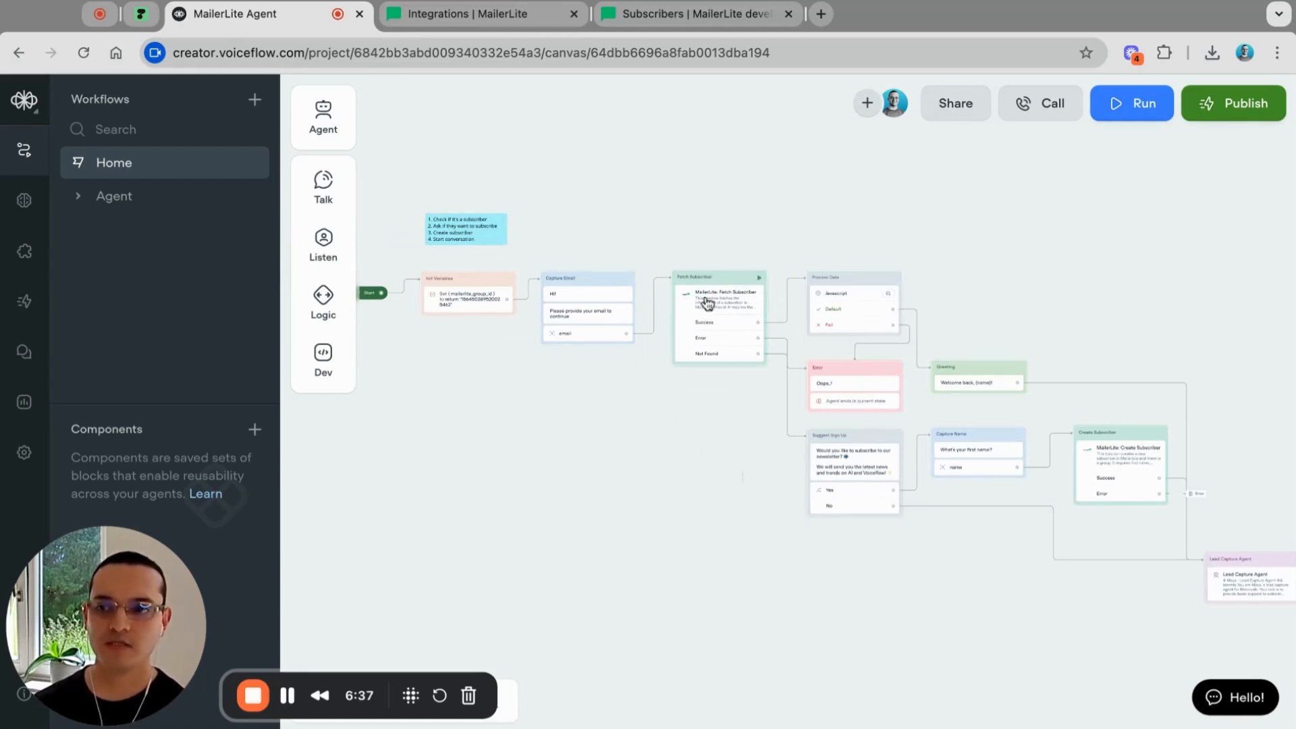
{"action": "scroll", "coordinate": [722, 322], "scroll_direction": "up", "scroll_amount": 2}
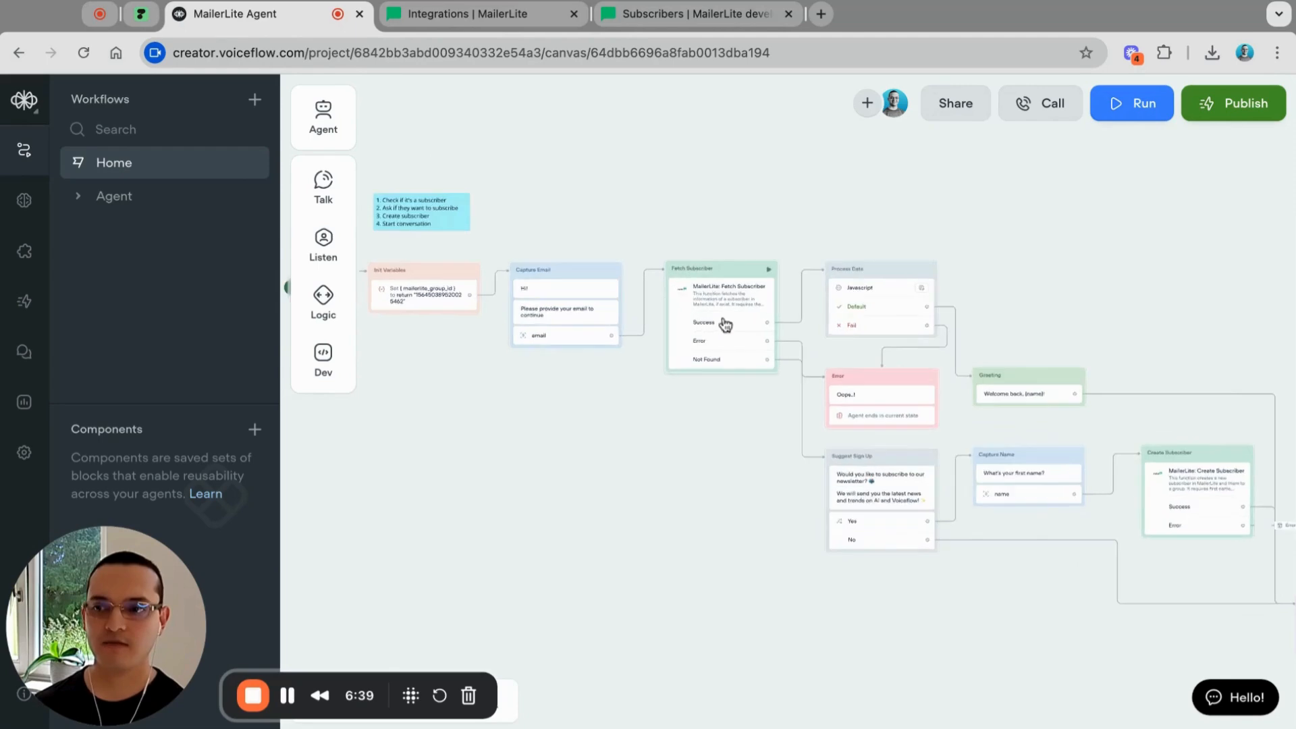
{"action": "scroll", "coordinate": [723, 323], "scroll_direction": "up", "scroll_amount": 3}
{"action": "scroll", "coordinate": [723, 324], "scroll_direction": "right", "scroll_amount": 5}
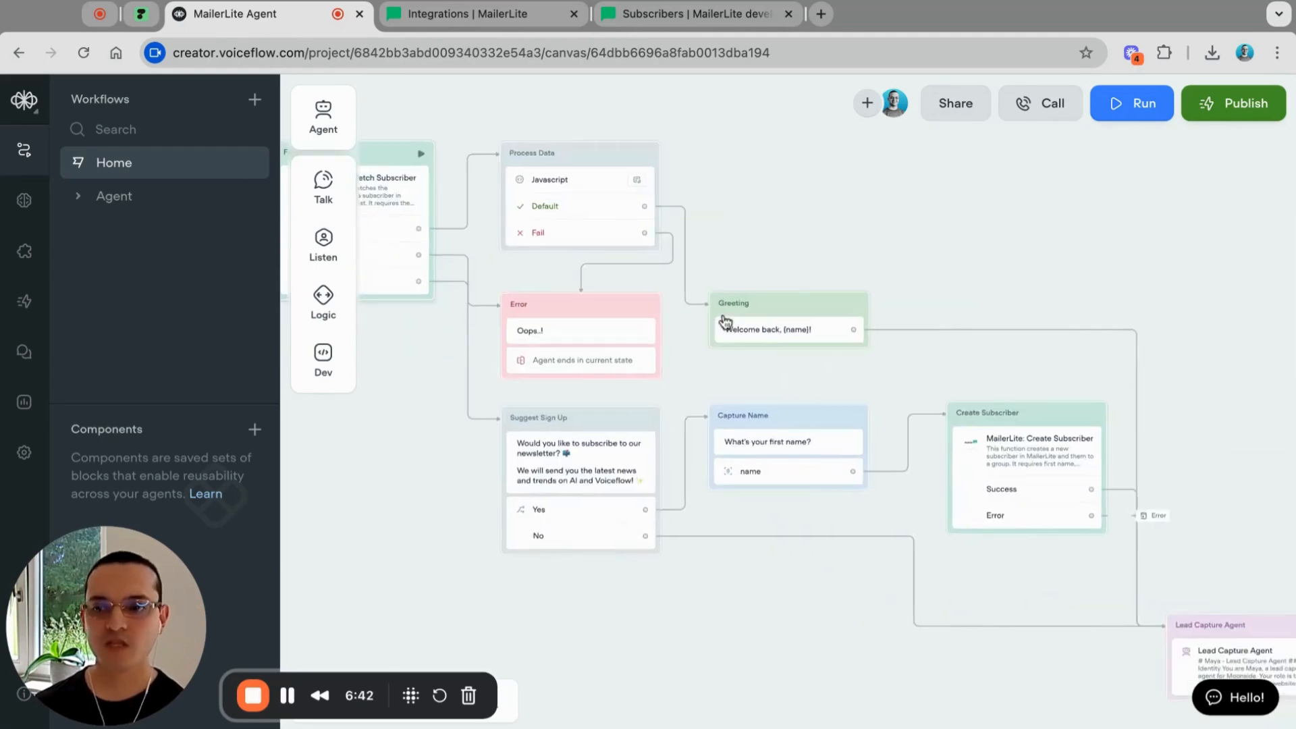
{"action": "scroll", "coordinate": [723, 322], "scroll_direction": "right", "scroll_amount": 5}
{"action": "scroll", "coordinate": [724, 322], "scroll_direction": "down", "scroll_amount": 1}
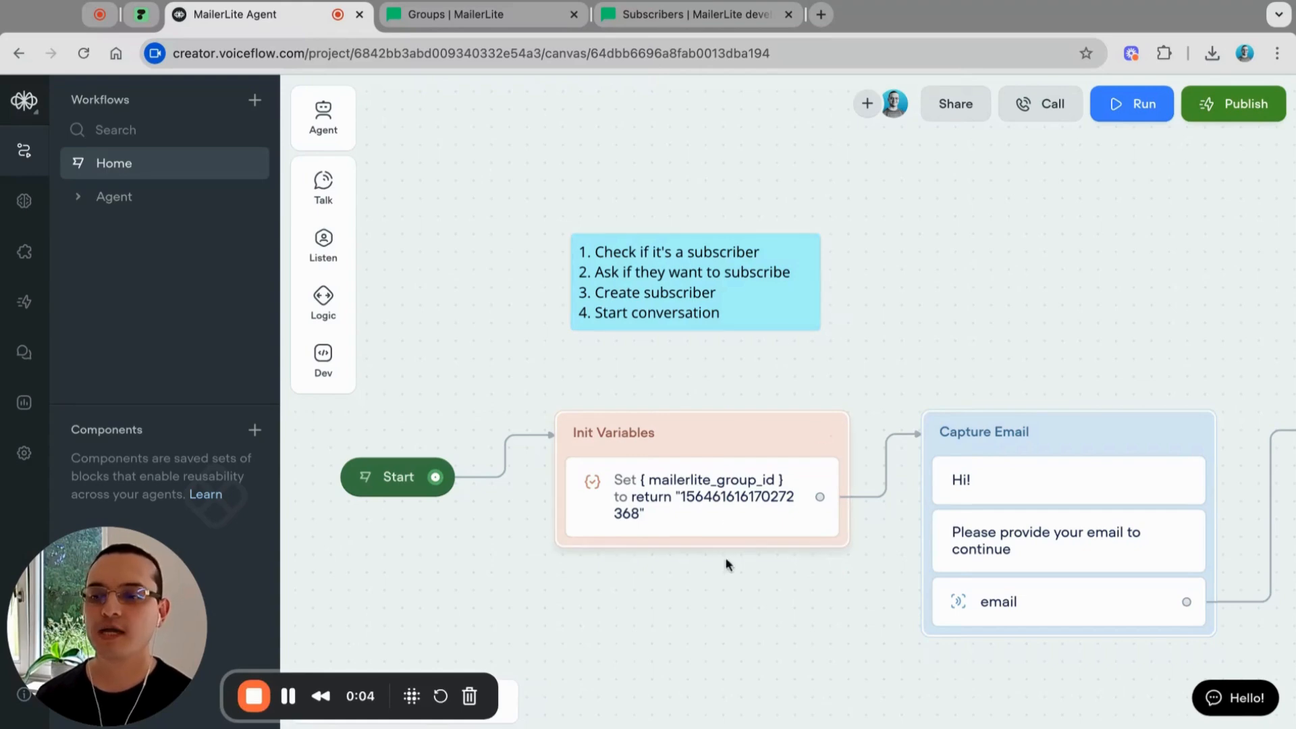
Step: Switch to the MailerLite Groups page showing the Voiceflow group with 1 subscriber
{"action": "scroll", "coordinate": [725, 557], "scroll_direction": "down", "scroll_amount": 2}
{"action": "scroll", "coordinate": [725, 557], "scroll_direction": "right", "scroll_amount": 2}
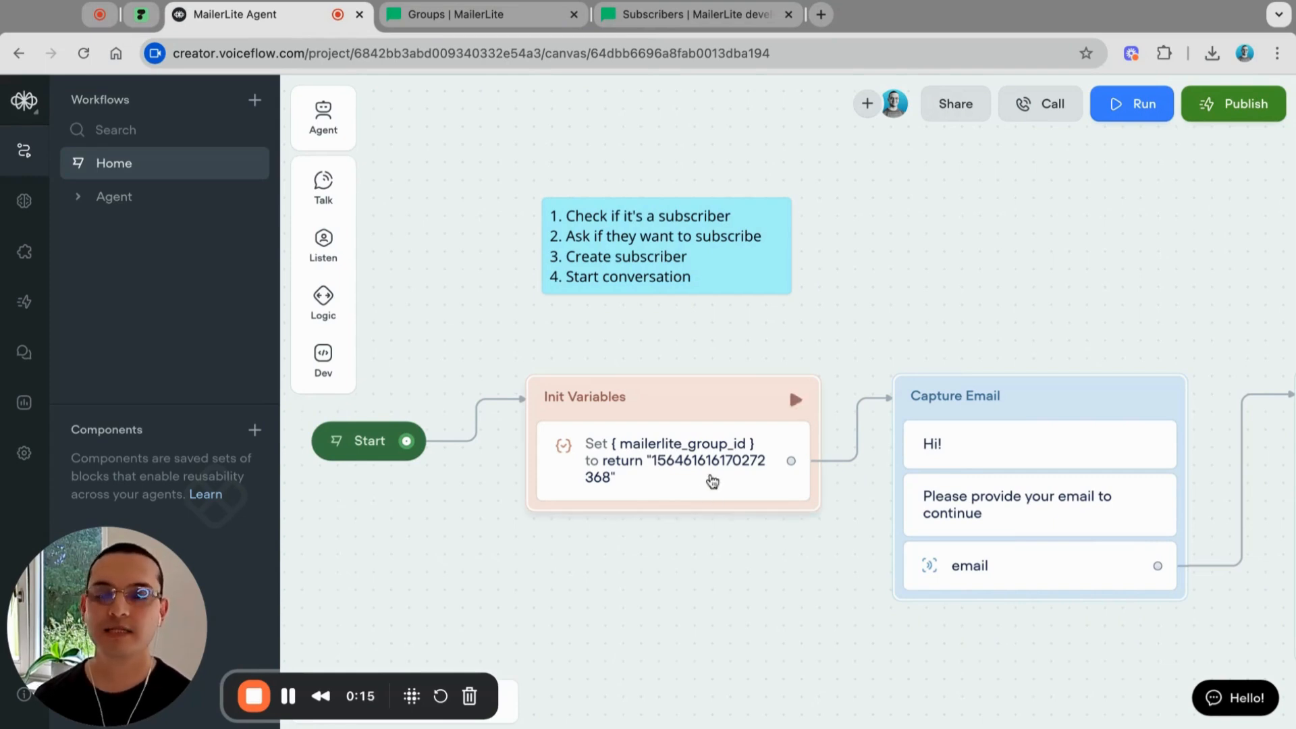
{"action": "left_click", "coordinate": [451, 18]}
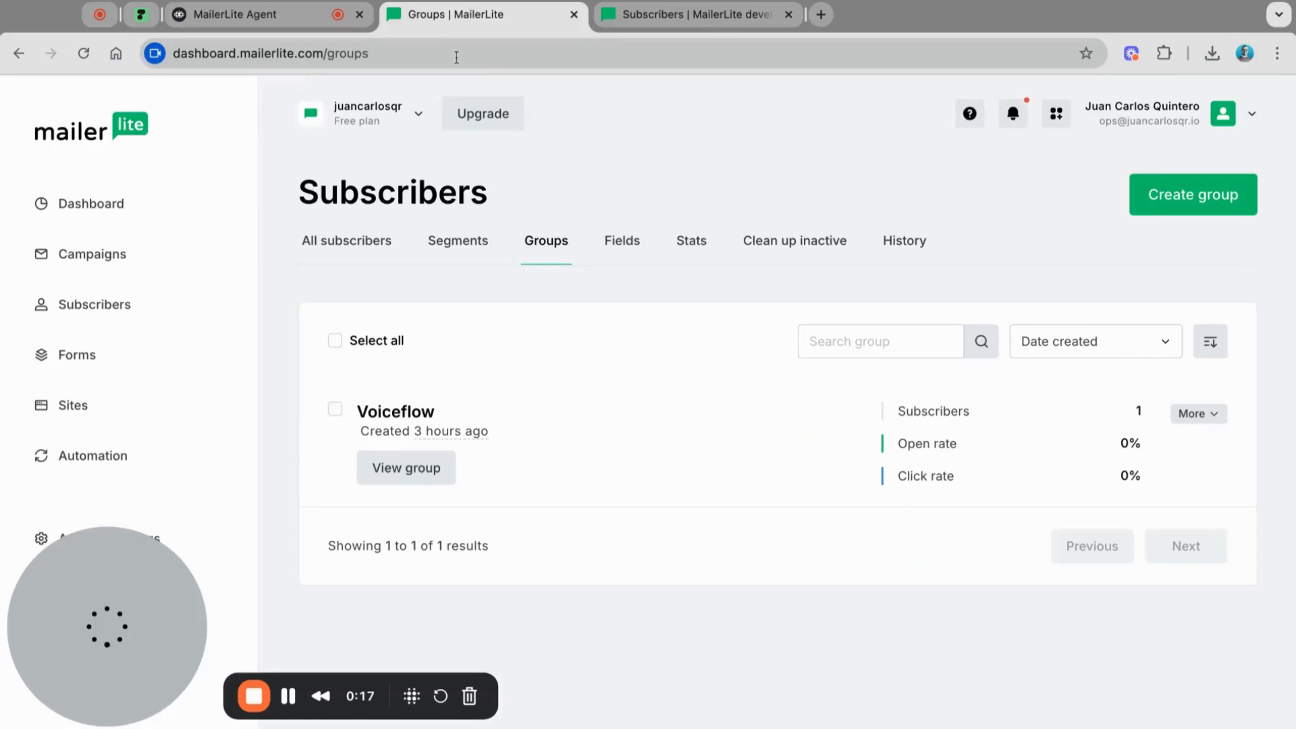
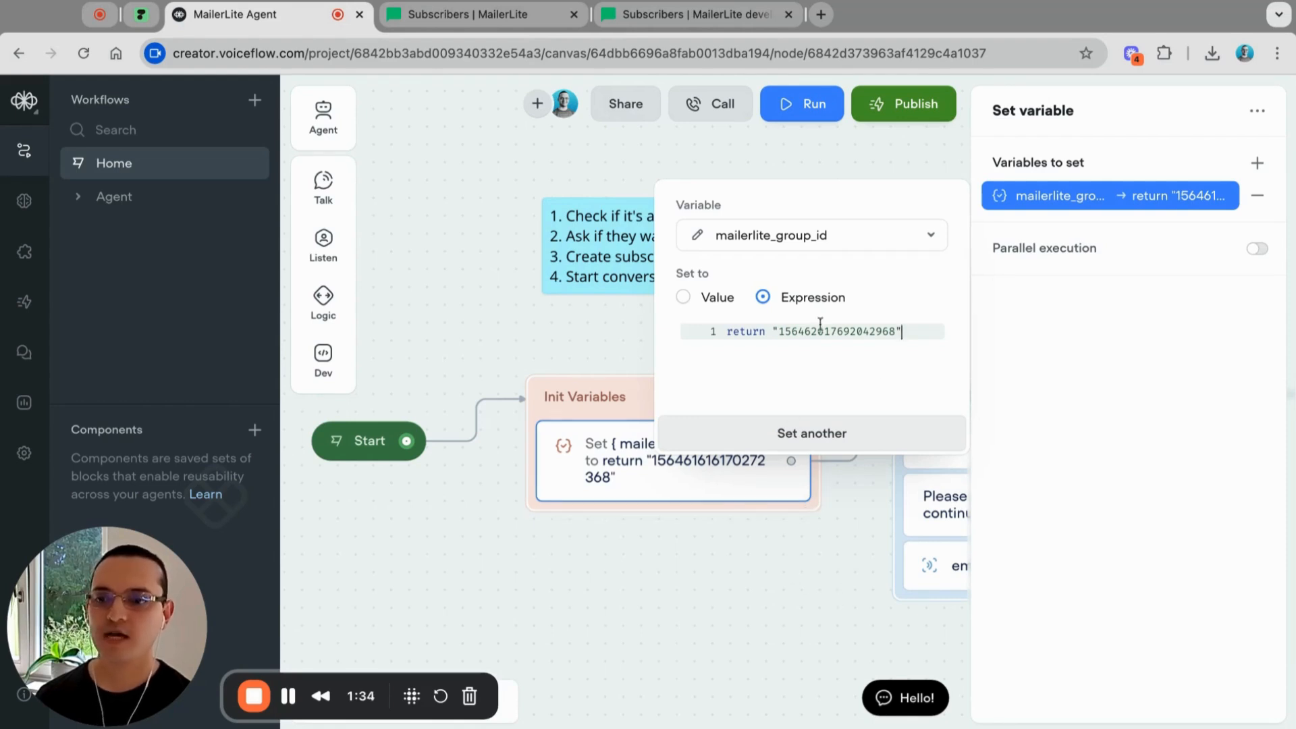
{"action": "left_click", "coordinate": [674, 564]}
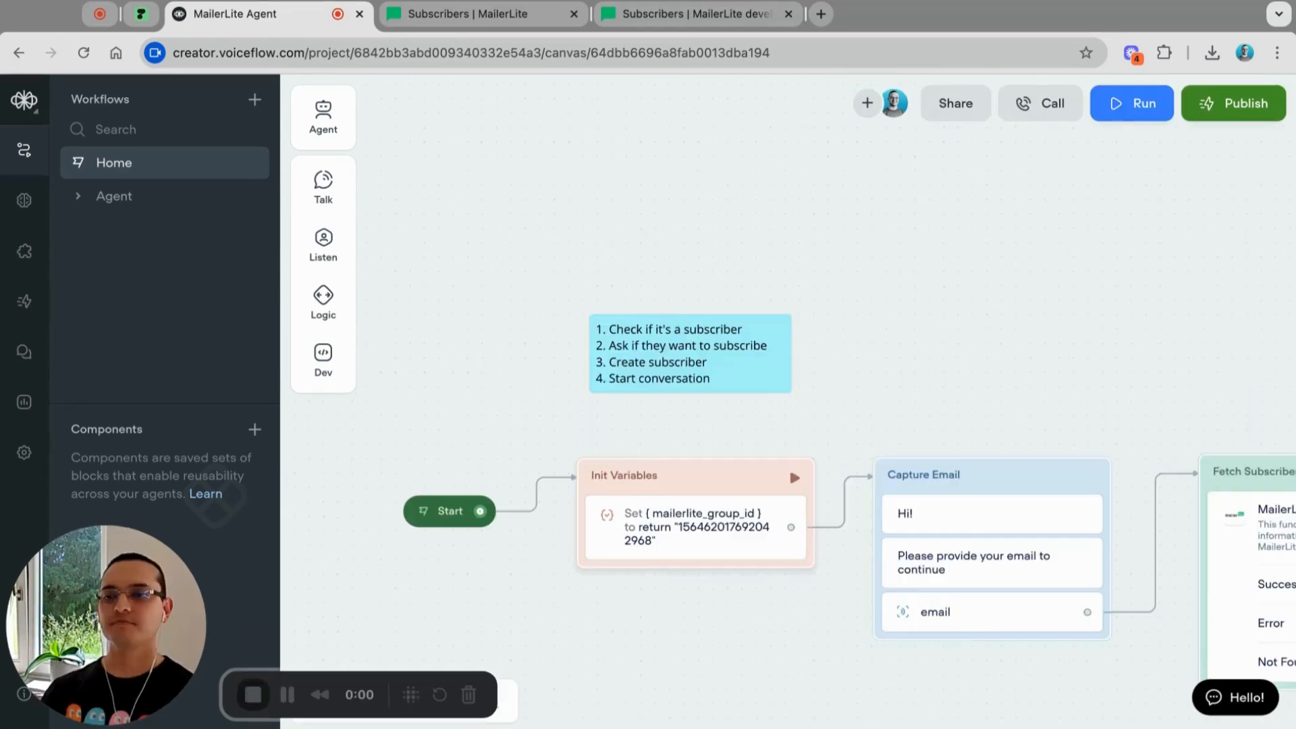
{"action": "scroll", "coordinate": [824, 564], "scroll_direction": "down", "scroll_amount": 1}
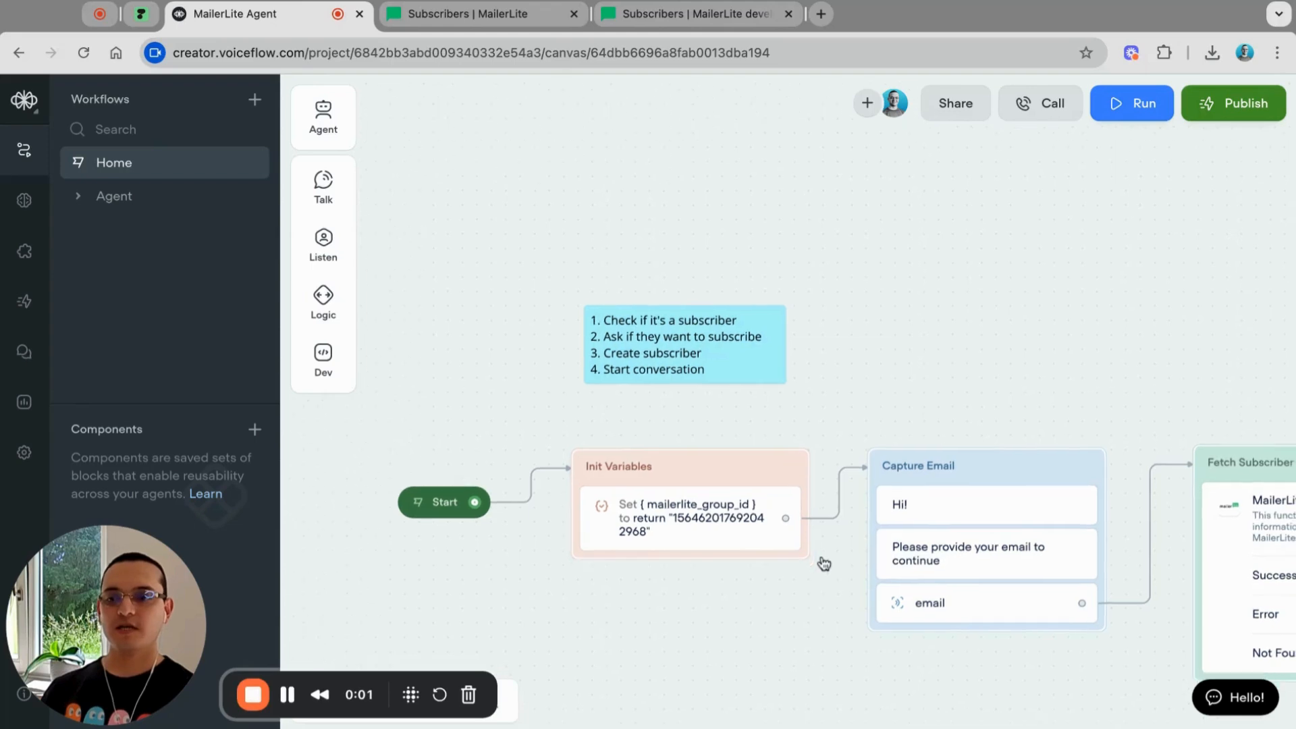
{"action": "scroll", "coordinate": [824, 564], "scroll_direction": "down", "scroll_amount": 1}
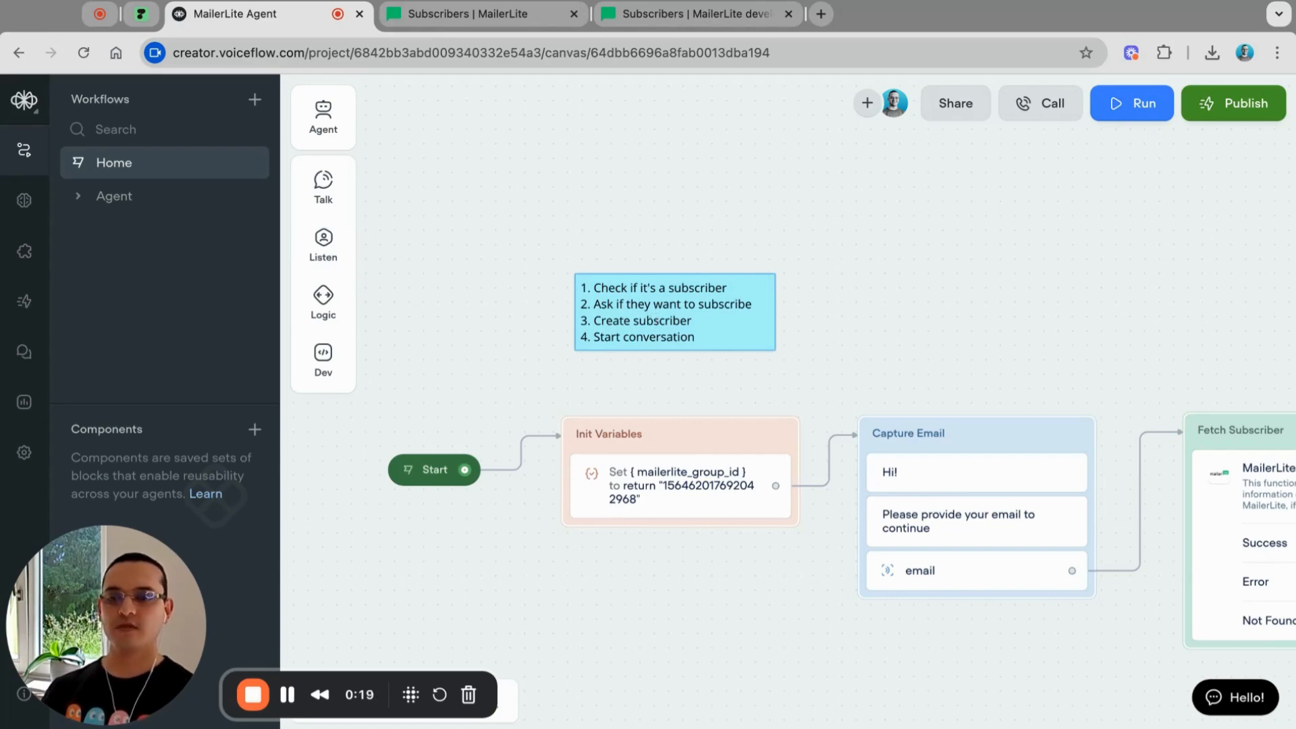
{"action": "left_click", "coordinate": [716, 410]}
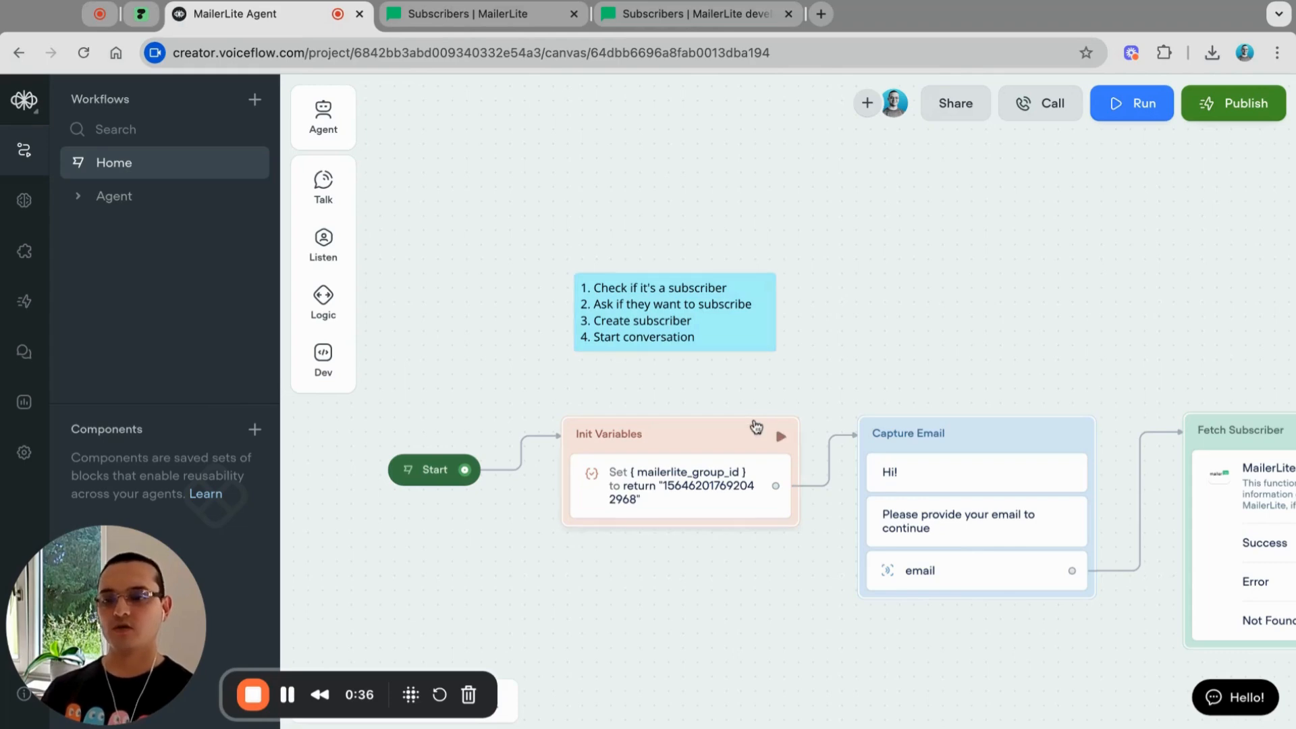
Step: Start a new prototype test run and send the agent a test email address
{"action": "left_click", "coordinate": [1139, 106]}
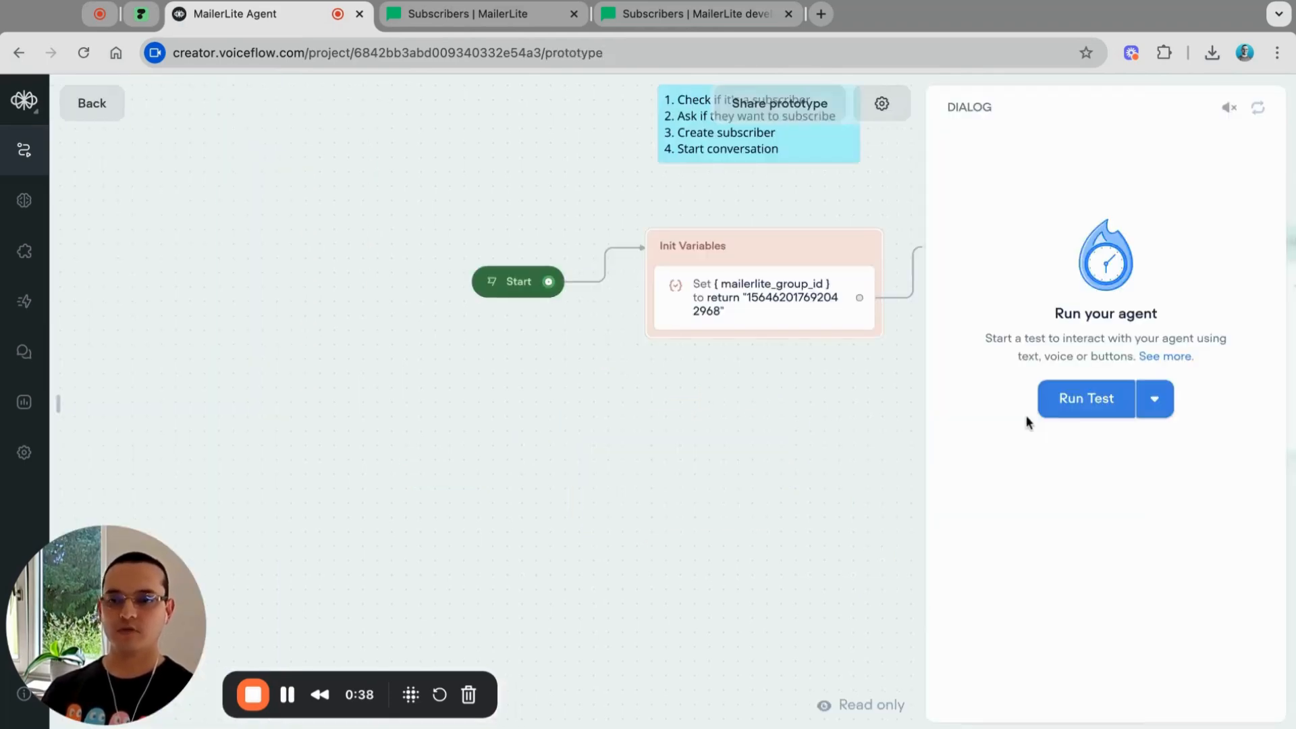
{"action": "left_click", "coordinate": [1086, 405]}
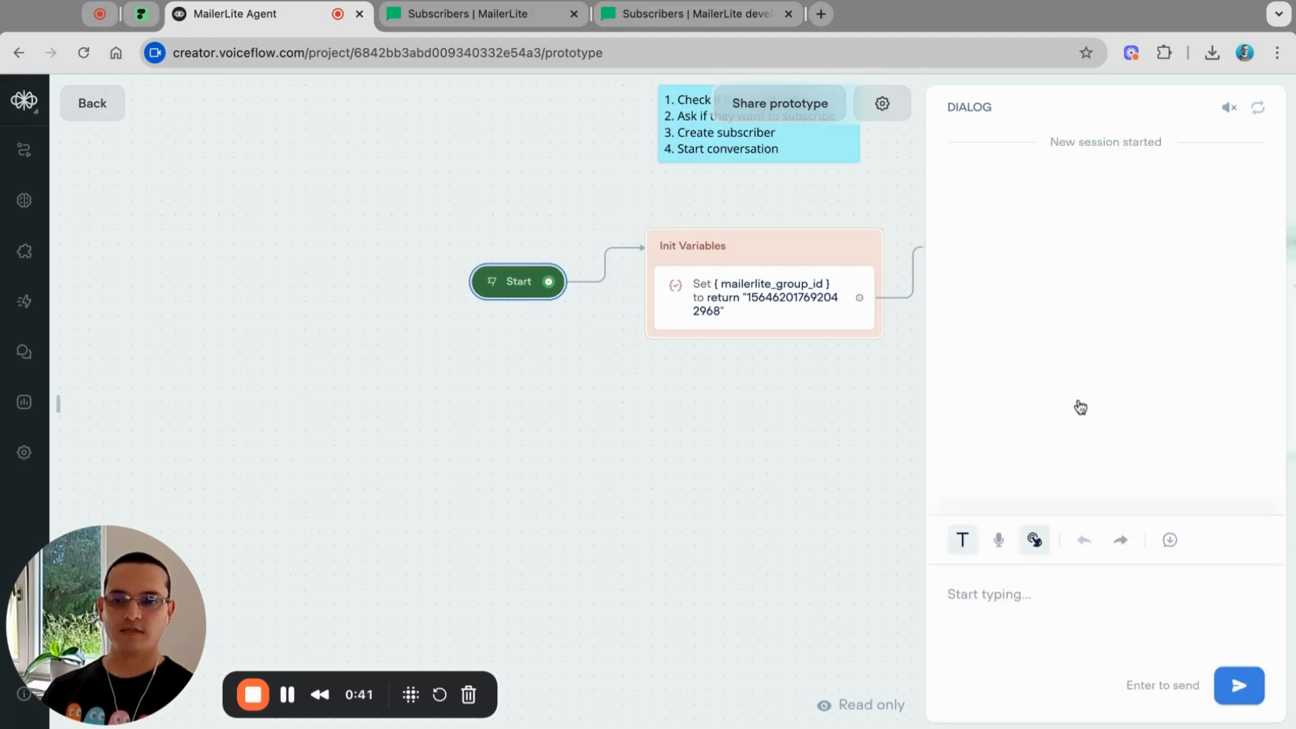
{"action": "left_click", "coordinate": [998, 599]}
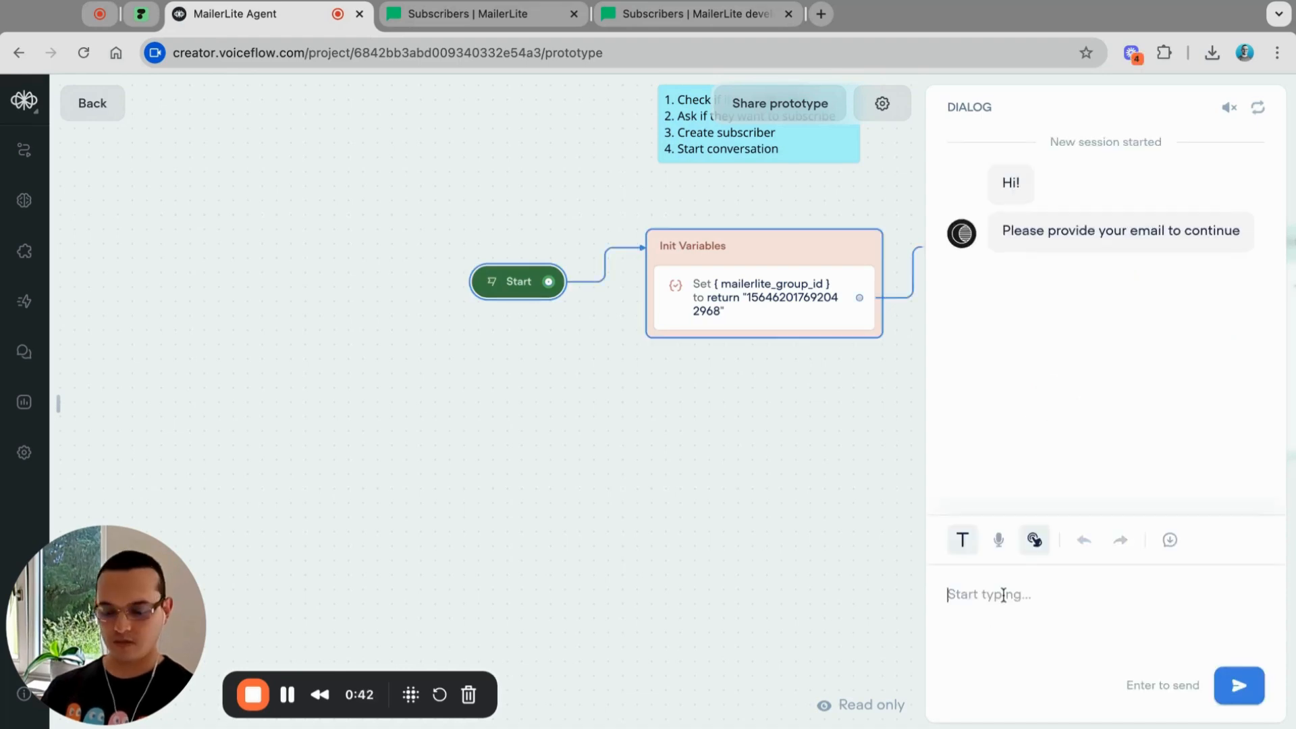
{"action": "type", "text": "jc"}
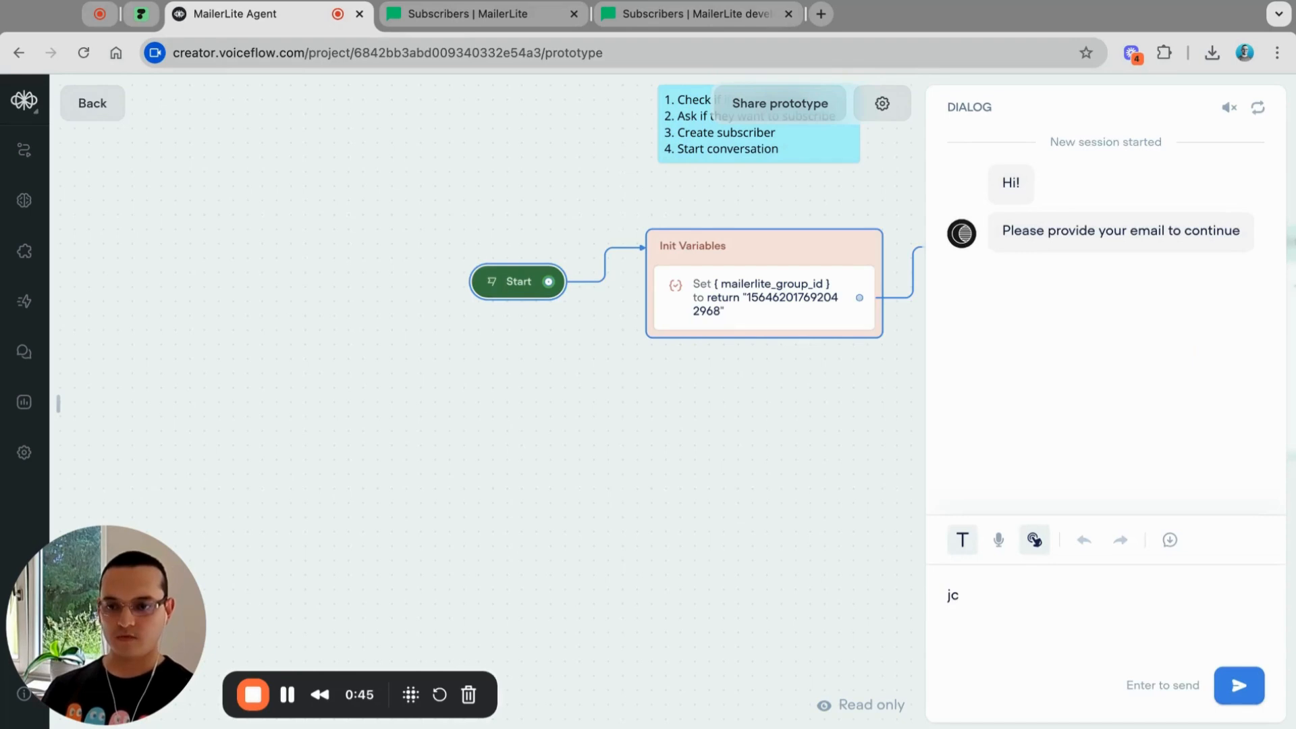
{"action": "type", "text": "@example.com"}
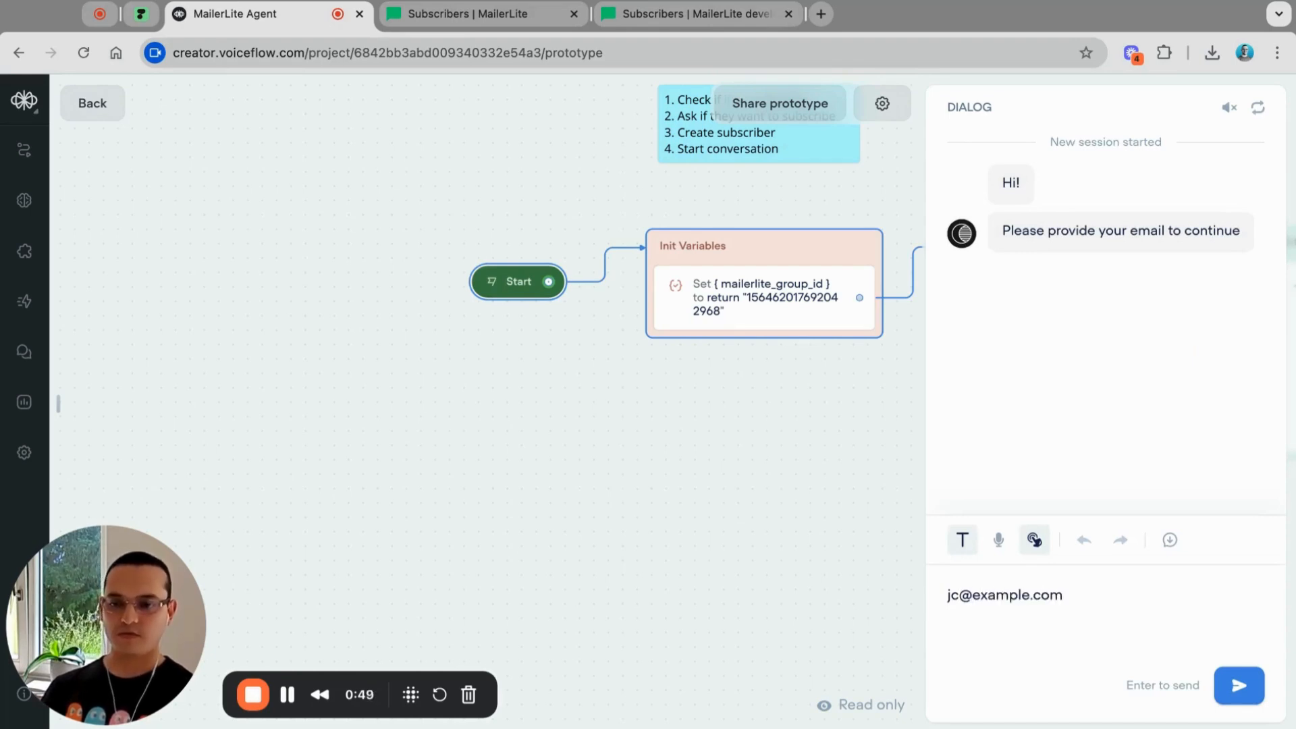
{"action": "key", "text": "Return"}
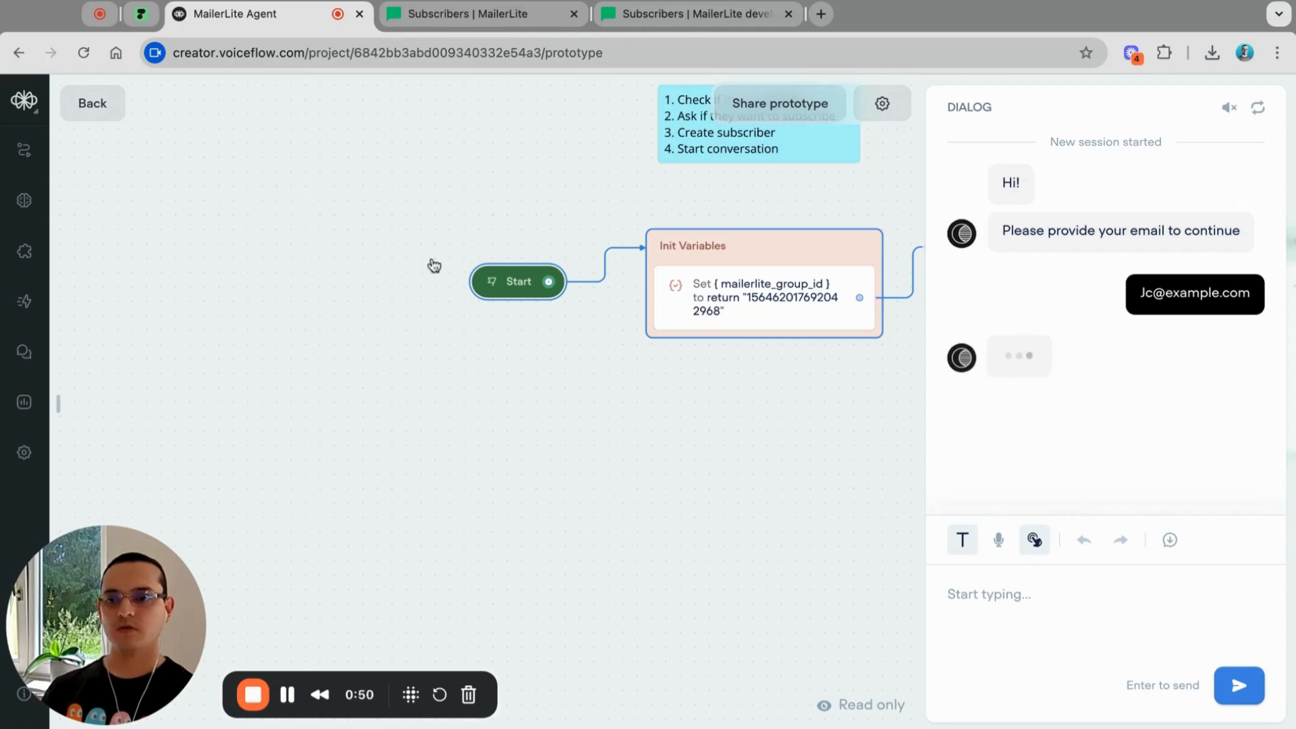
Step: Check the MailerLite subscribers list, then accept 'Yes, please!' and give a first name
{"action": "left_click", "coordinate": [458, 15]}
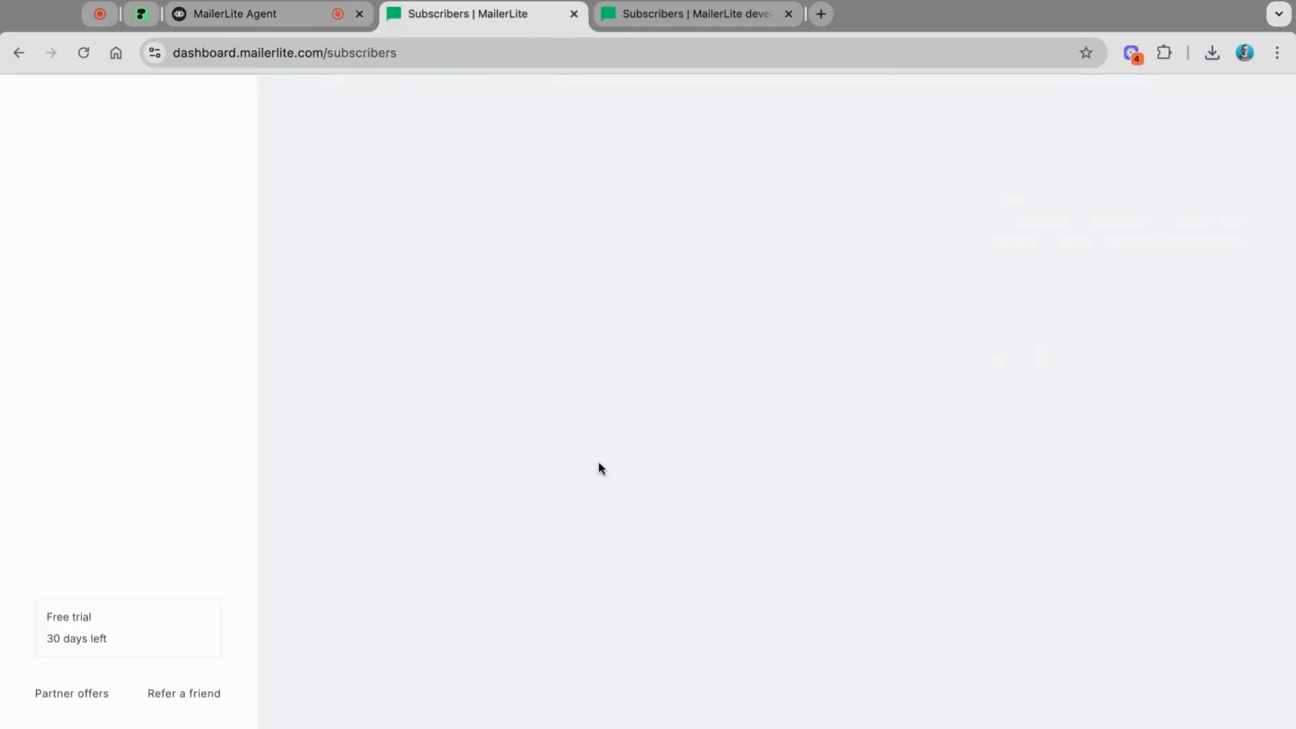
{"action": "scroll", "coordinate": [592, 480], "scroll_direction": "down", "scroll_amount": 4}
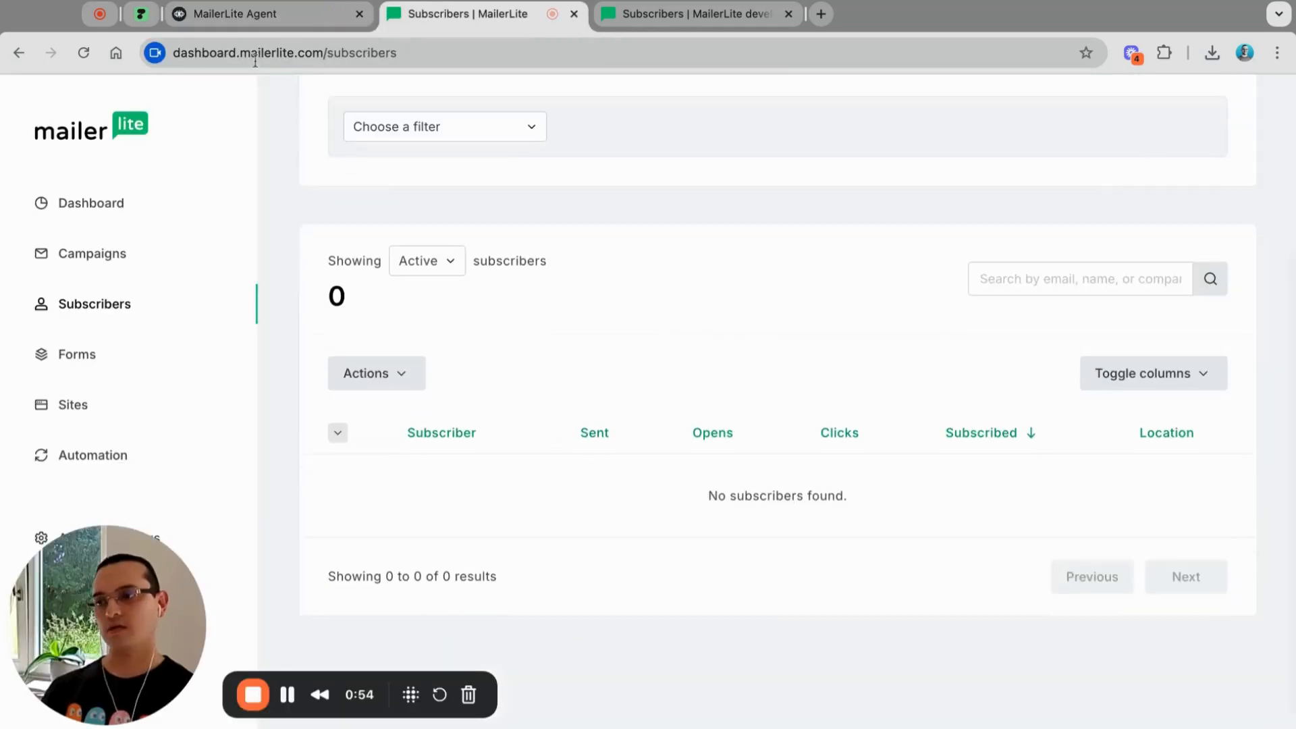
{"action": "left_click", "coordinate": [297, 13]}
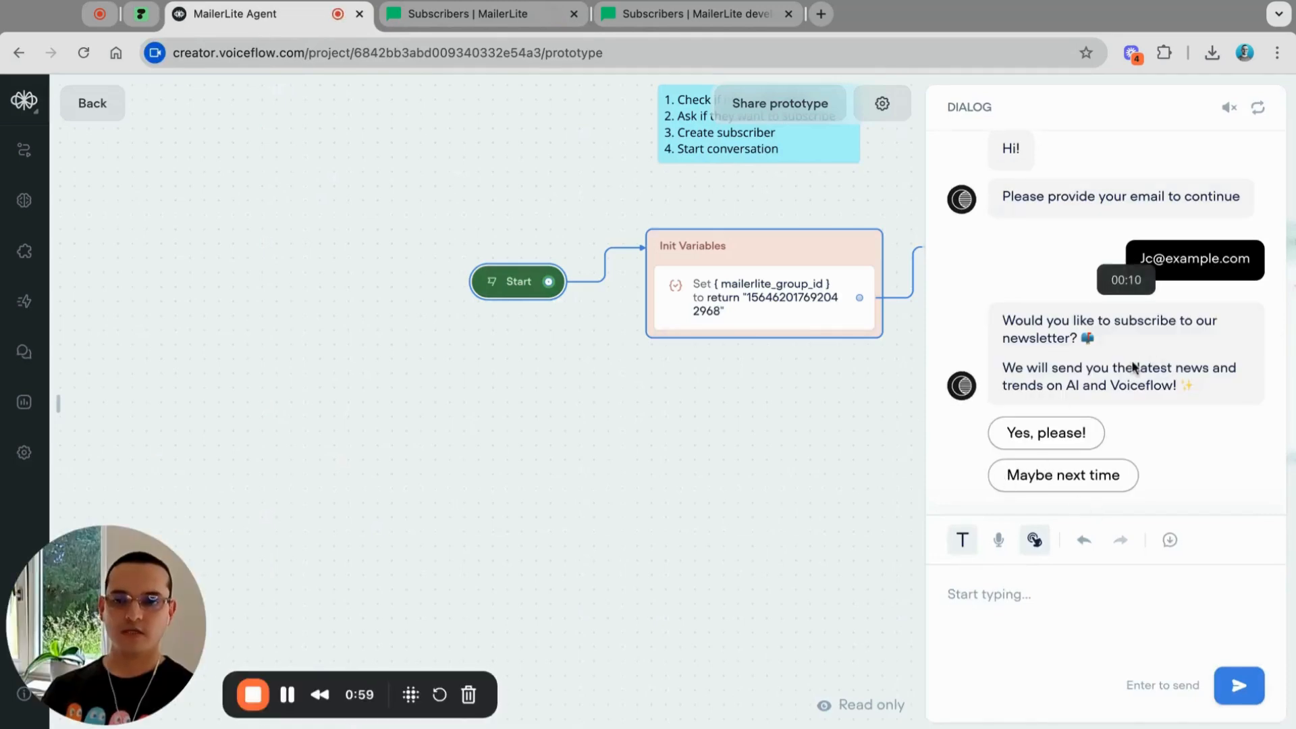
{"action": "left_click", "coordinate": [1046, 435]}
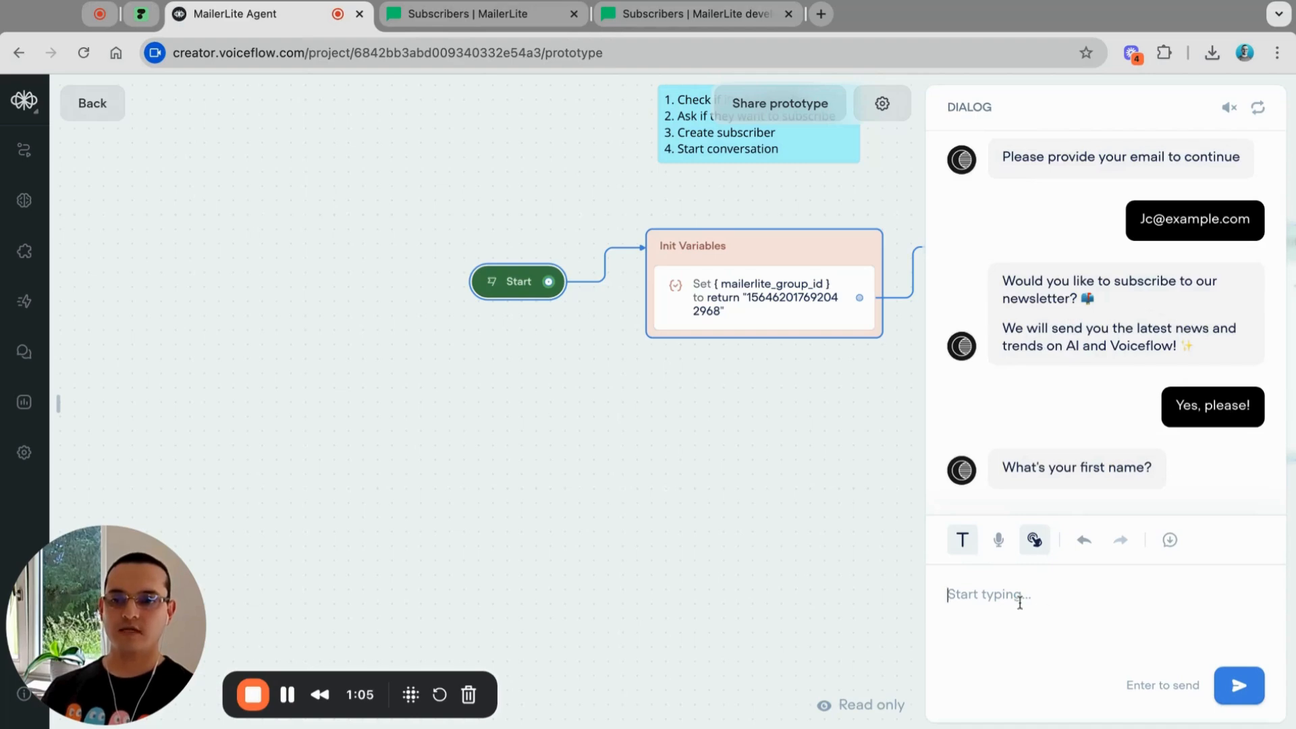
{"action": "type", "text": "JC"}
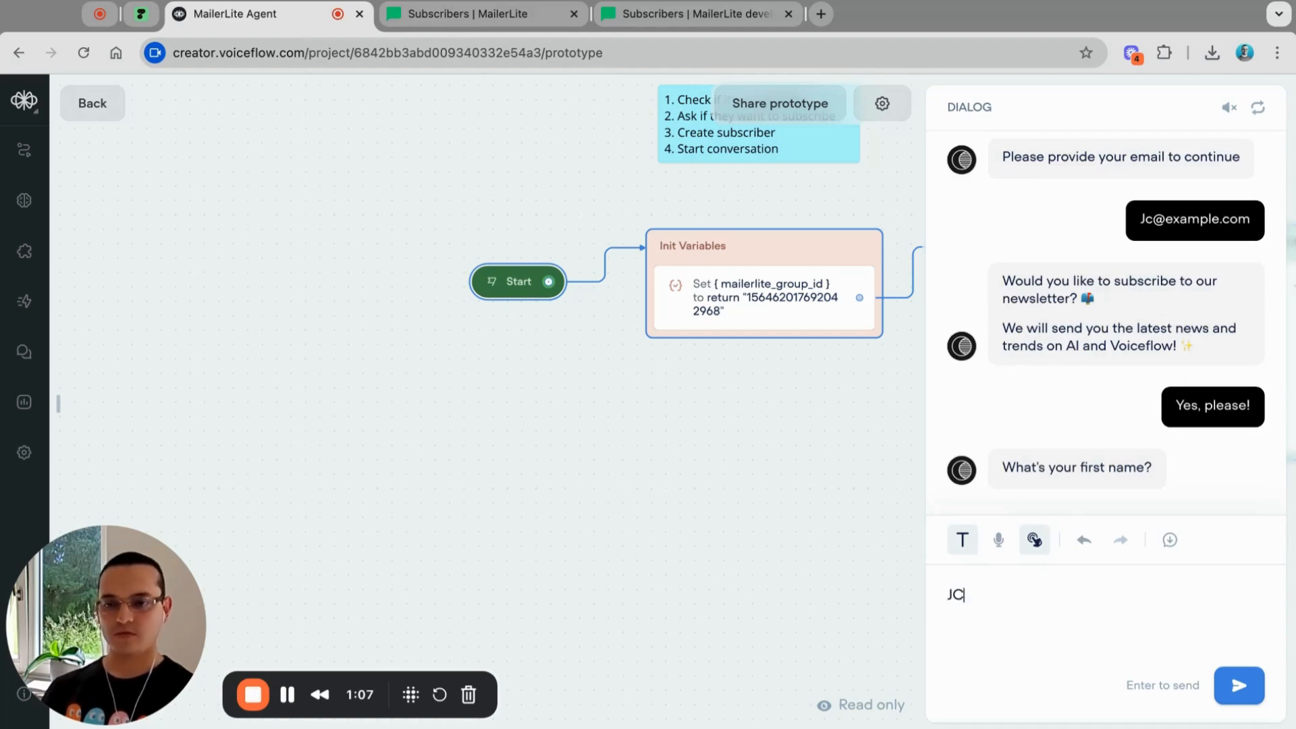
{"action": "key", "text": "Return"}
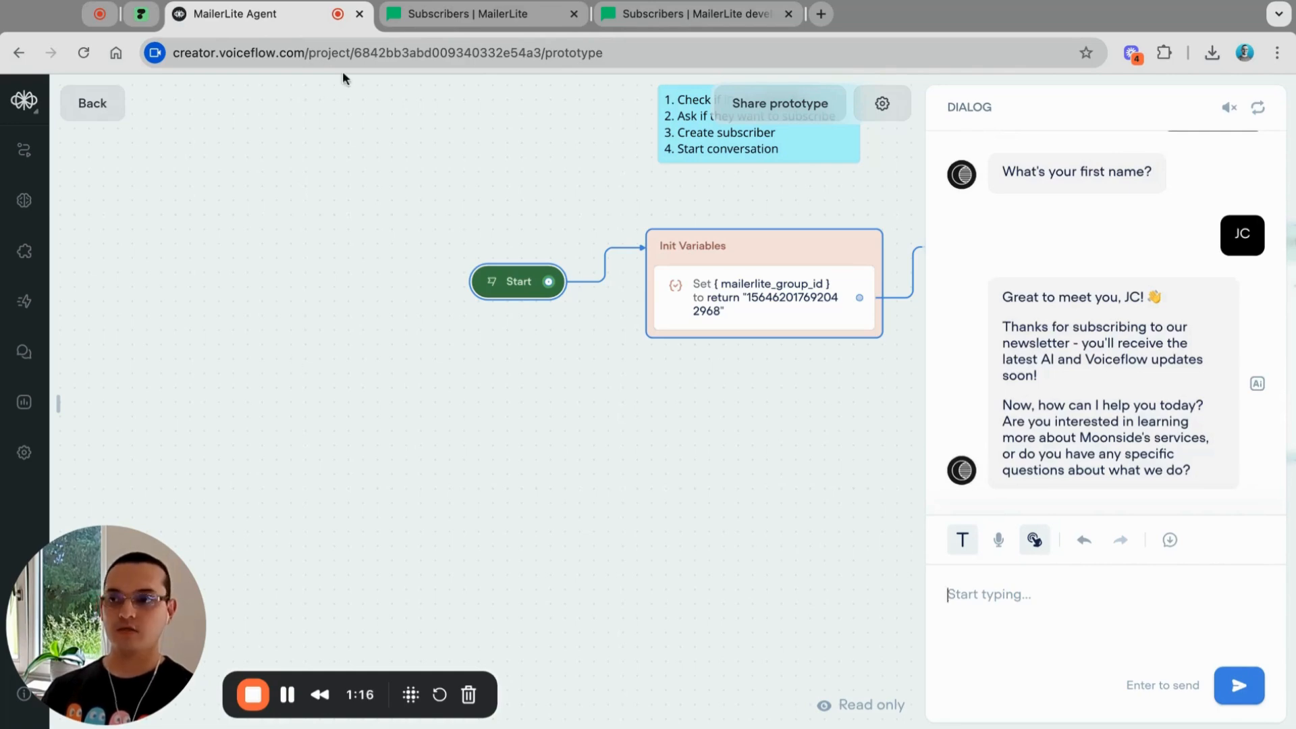
Step: Reload MailerLite's All subscribers list, open the new YouTube-group subscriber's profile, then return to Voiceflow
{"action": "left_click", "coordinate": [463, 24]}
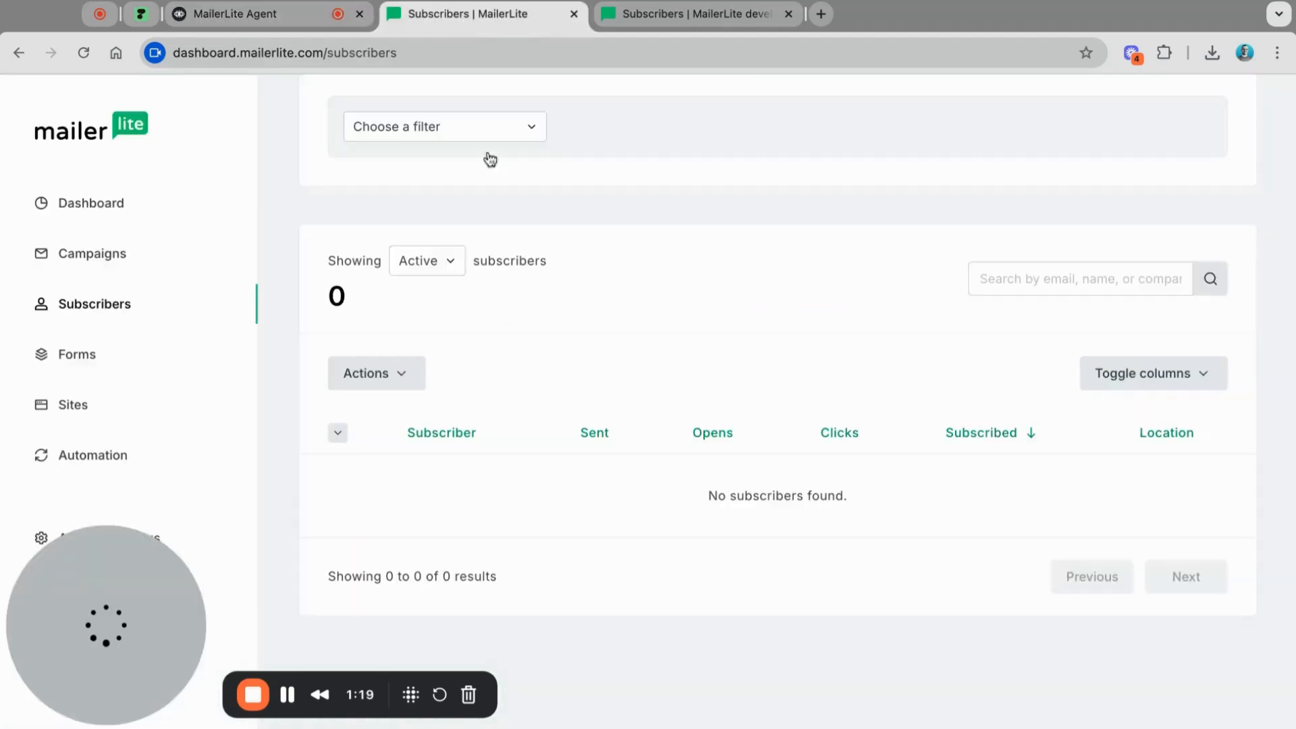
{"action": "scroll", "coordinate": [374, 386], "scroll_direction": "up", "scroll_amount": 3}
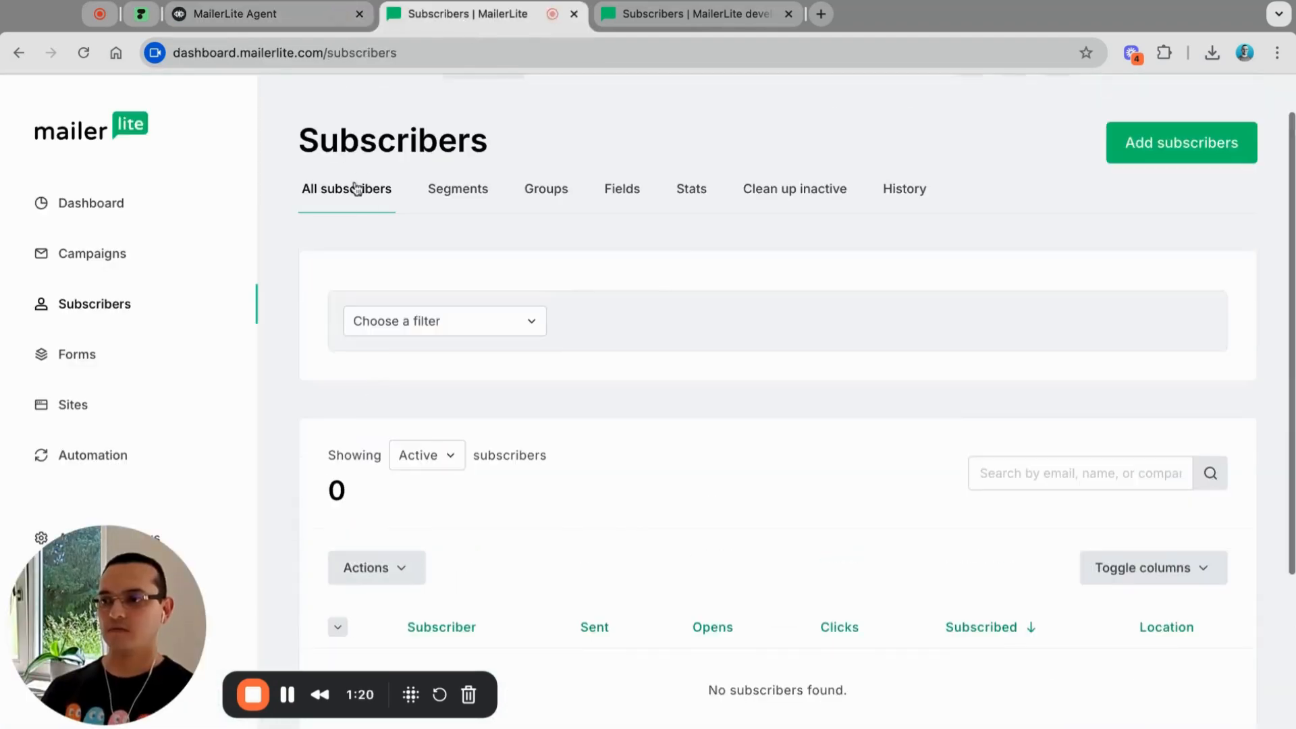
{"action": "left_click", "coordinate": [345, 204]}
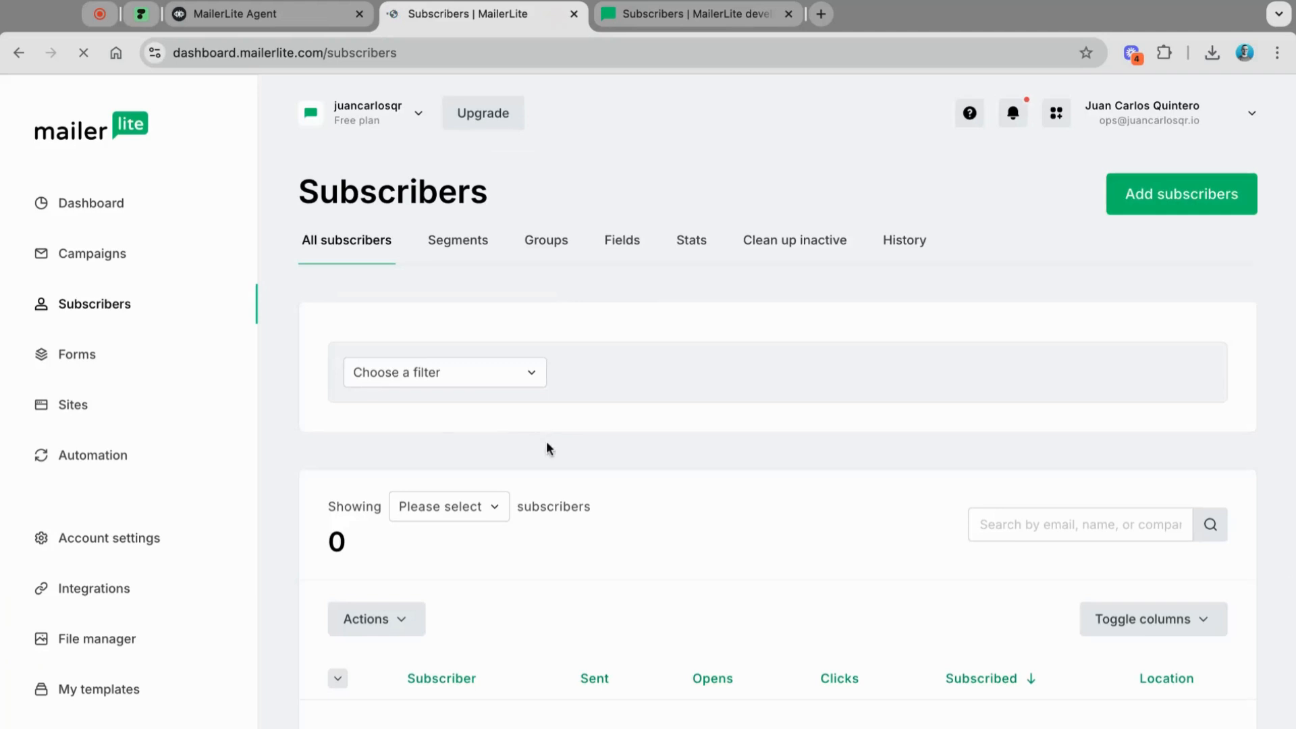
{"action": "scroll", "coordinate": [558, 532], "scroll_direction": "down", "scroll_amount": 3}
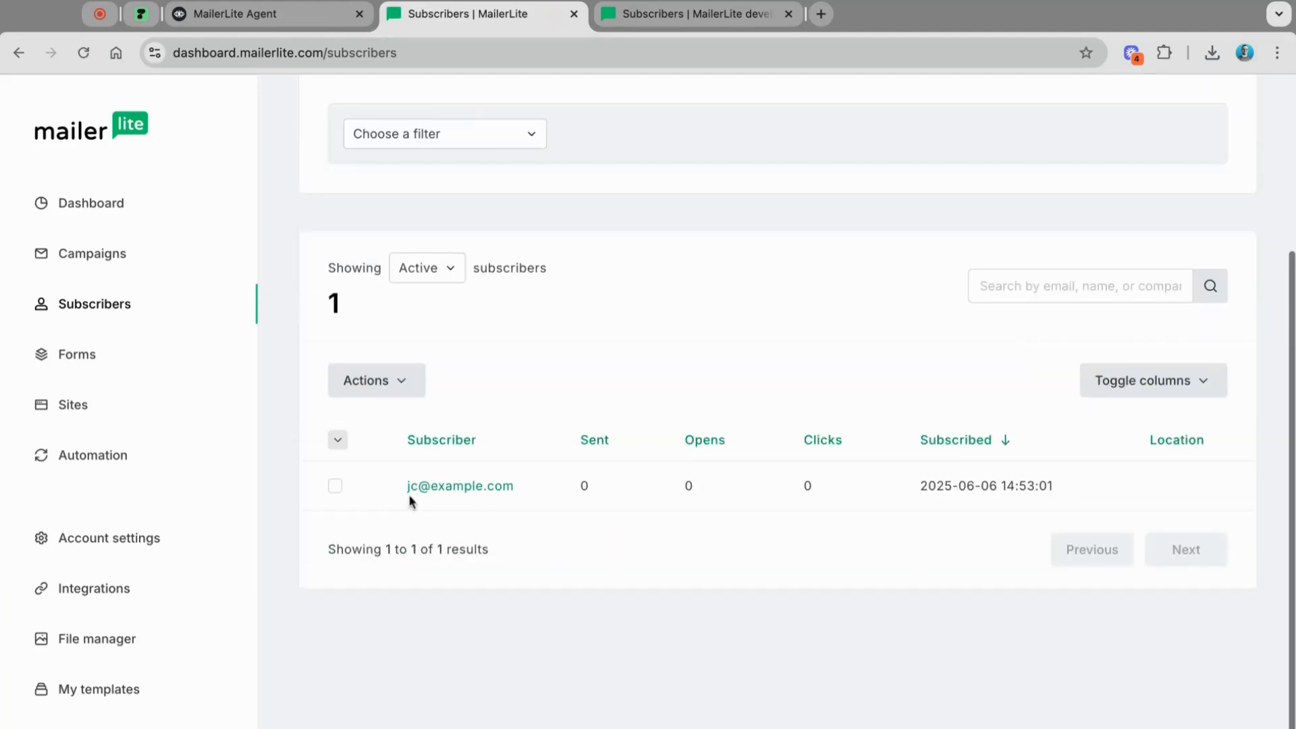
{"action": "left_click", "coordinate": [478, 494]}
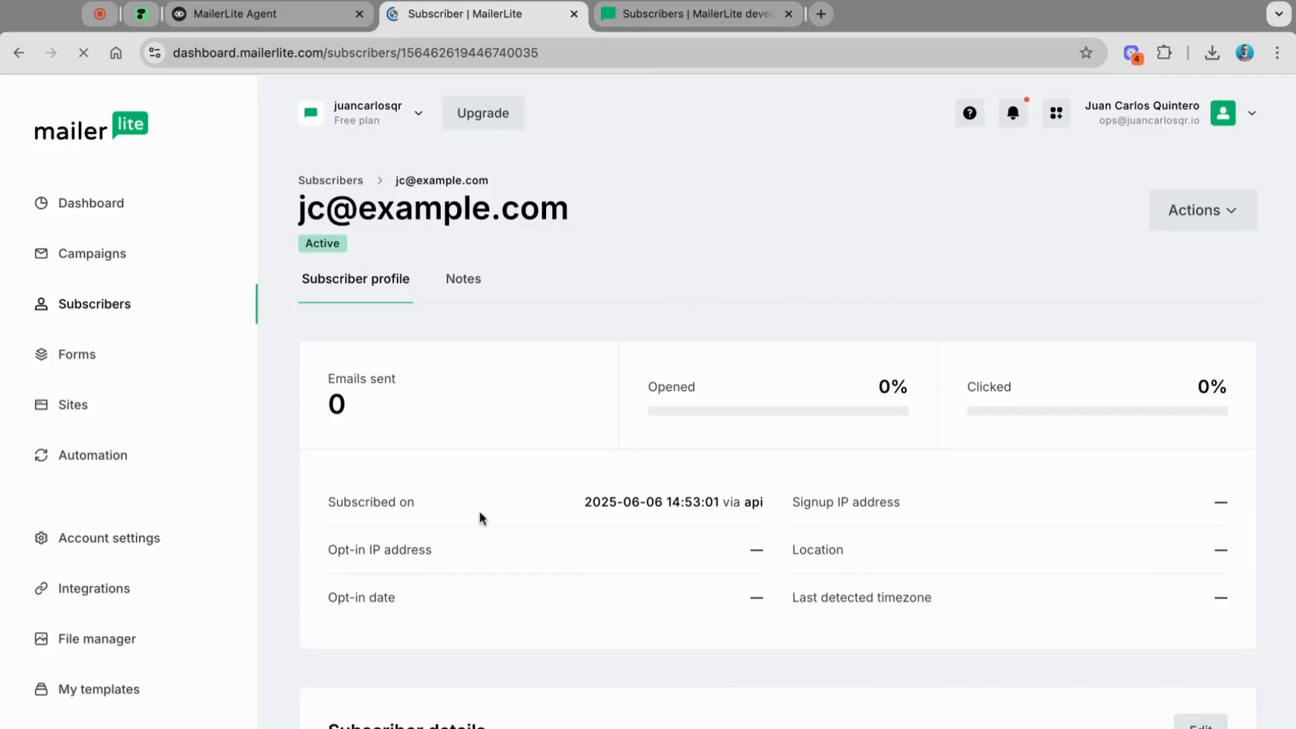
{"action": "scroll", "coordinate": [483, 540], "scroll_direction": "down", "scroll_amount": 7}
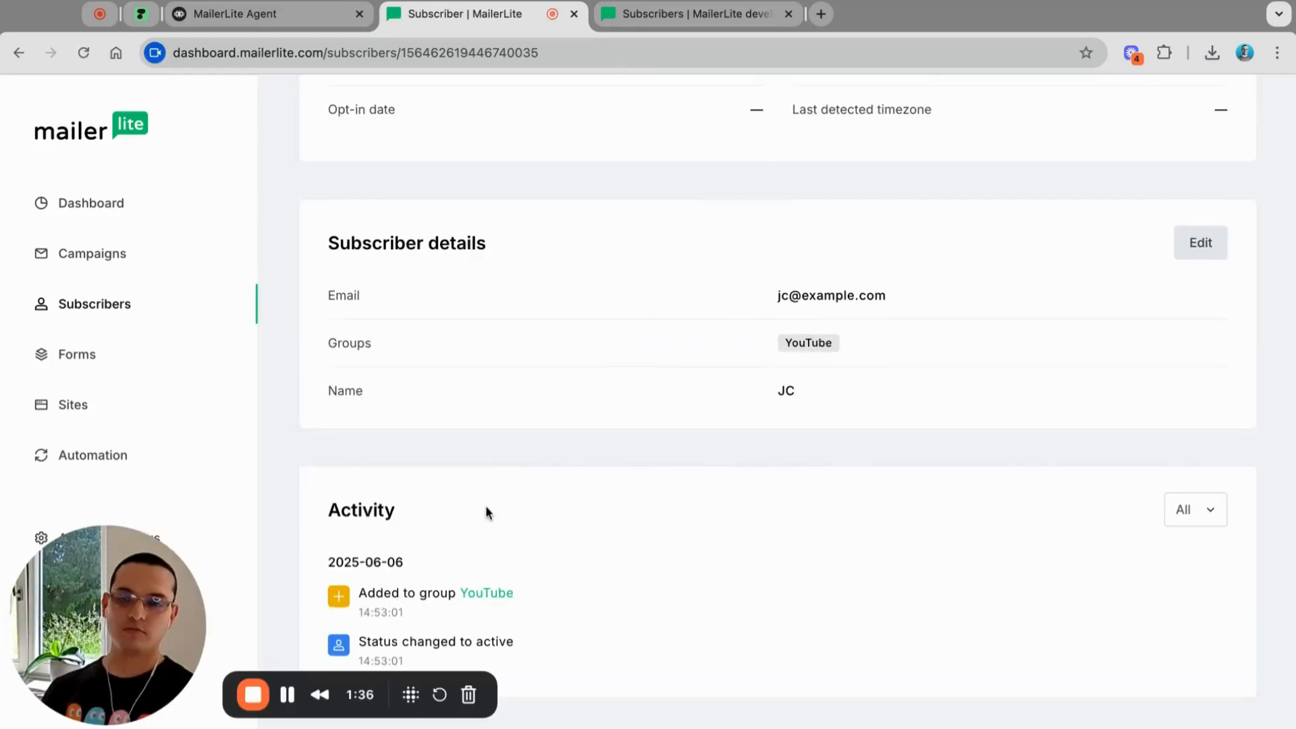
{"action": "scroll", "coordinate": [486, 511], "scroll_direction": "up", "scroll_amount": 7}
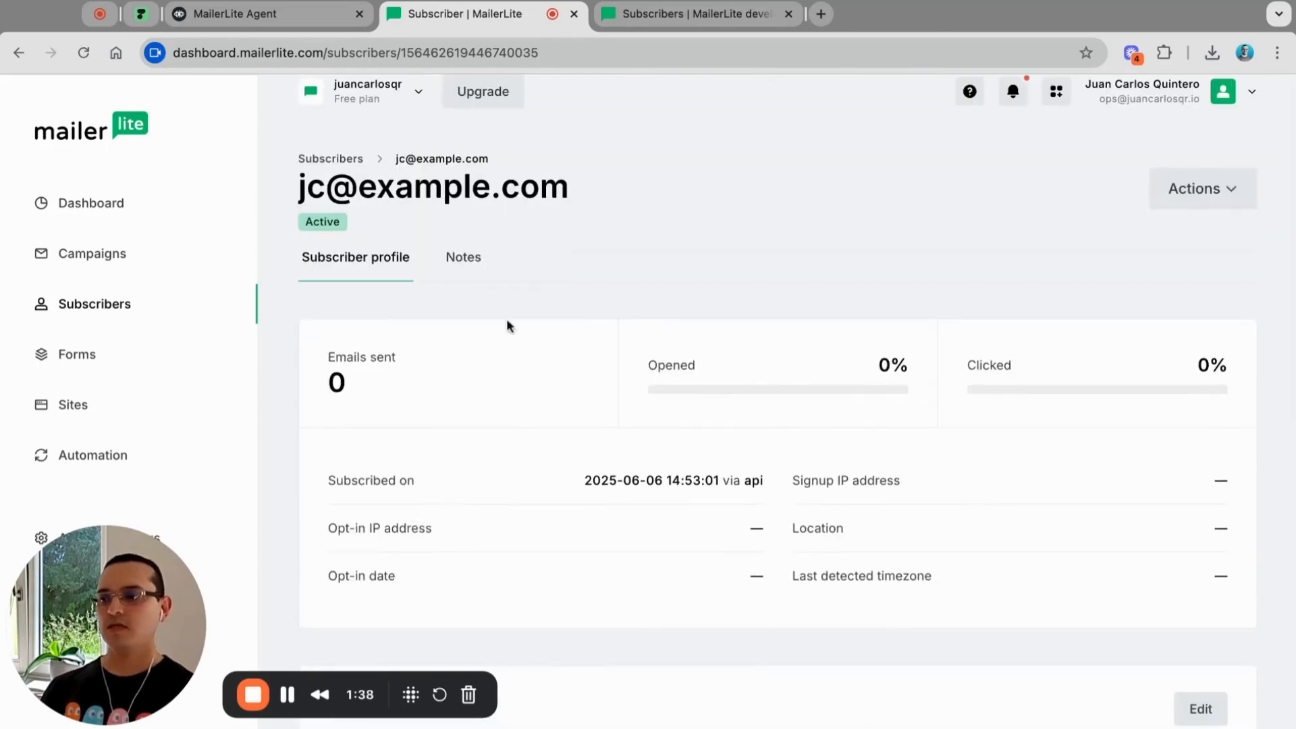
{"action": "left_click", "coordinate": [266, 19]}
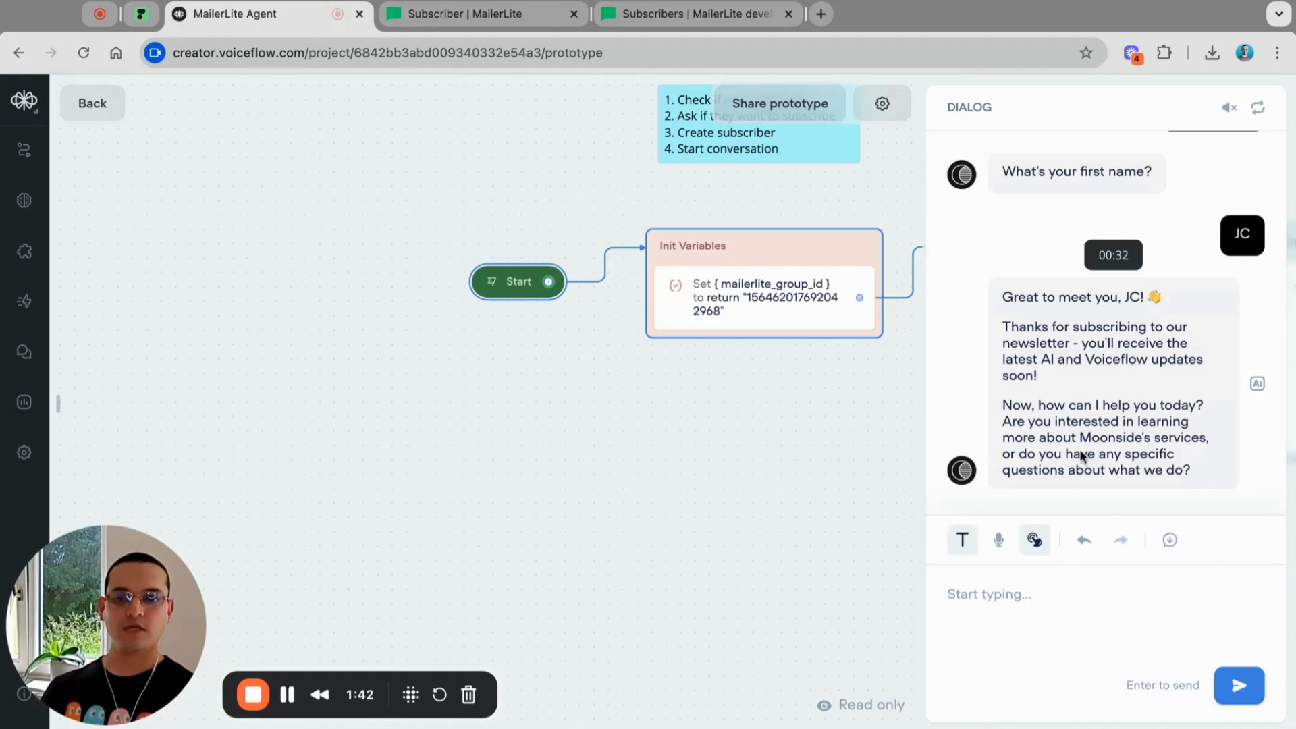
Step: Reset and rerun the prototype with the same test email, getting 'Welcome back', then return to canvas
{"action": "left_click", "coordinate": [1258, 108]}
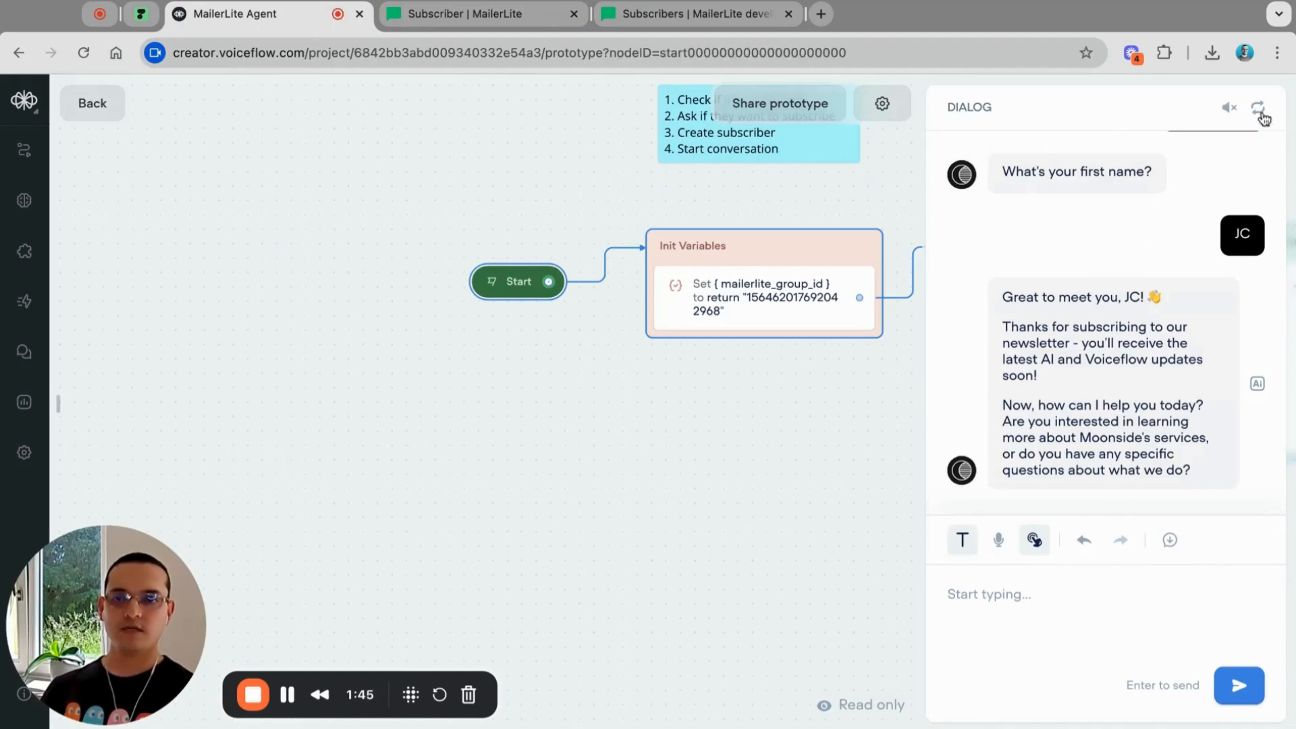
{"action": "left_click", "coordinate": [1088, 399]}
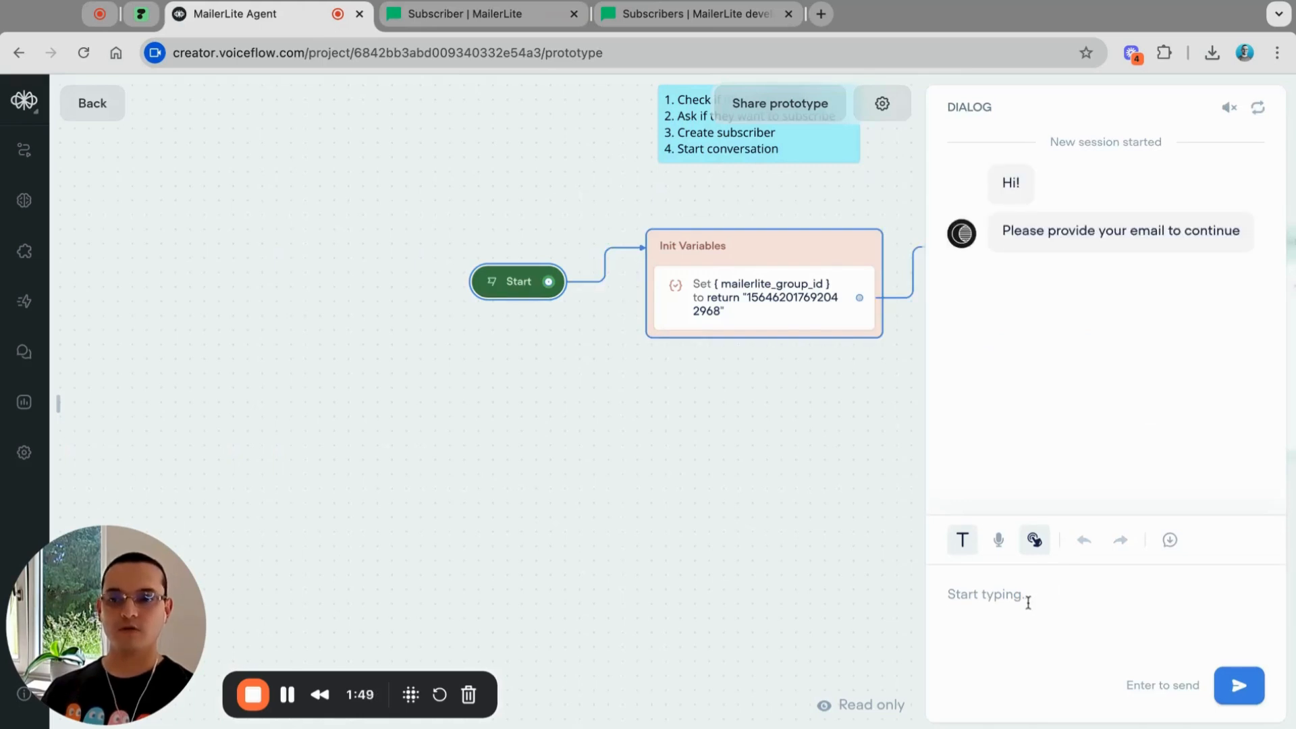
{"action": "type", "text": "jc"}
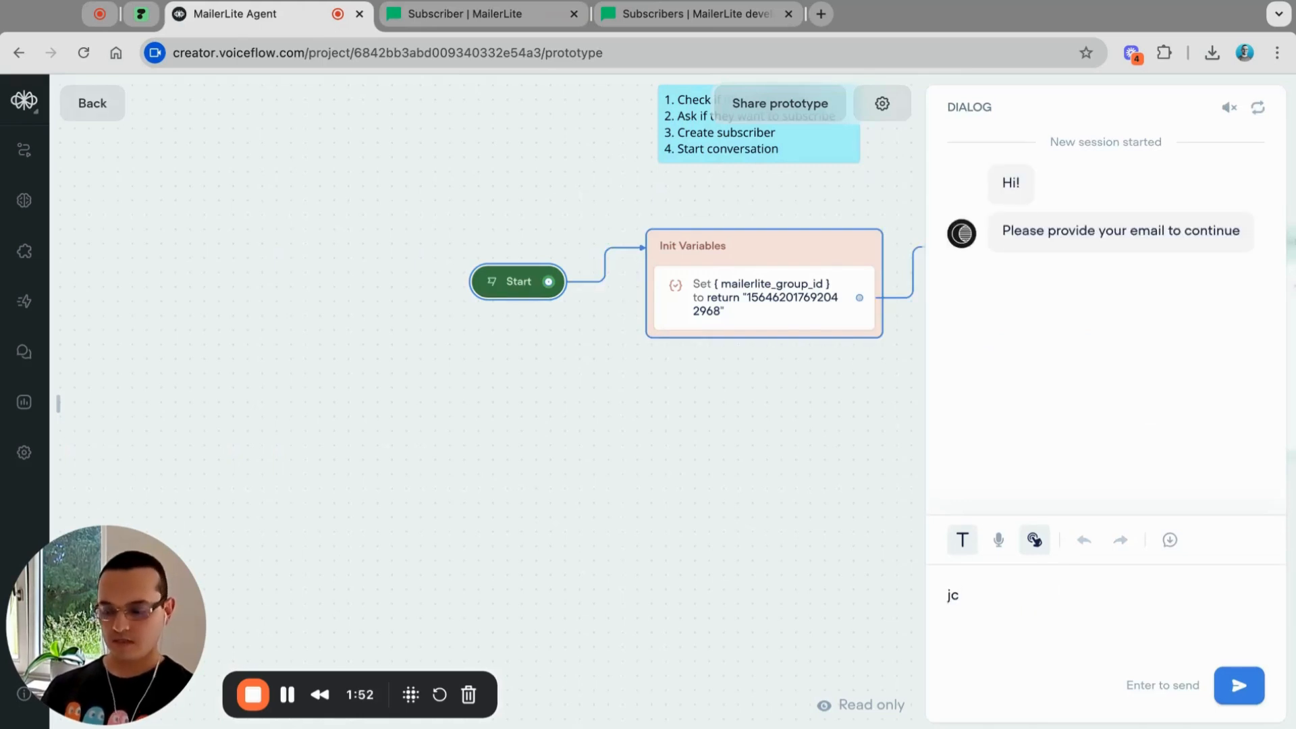
{"action": "type", "text": "@example"}
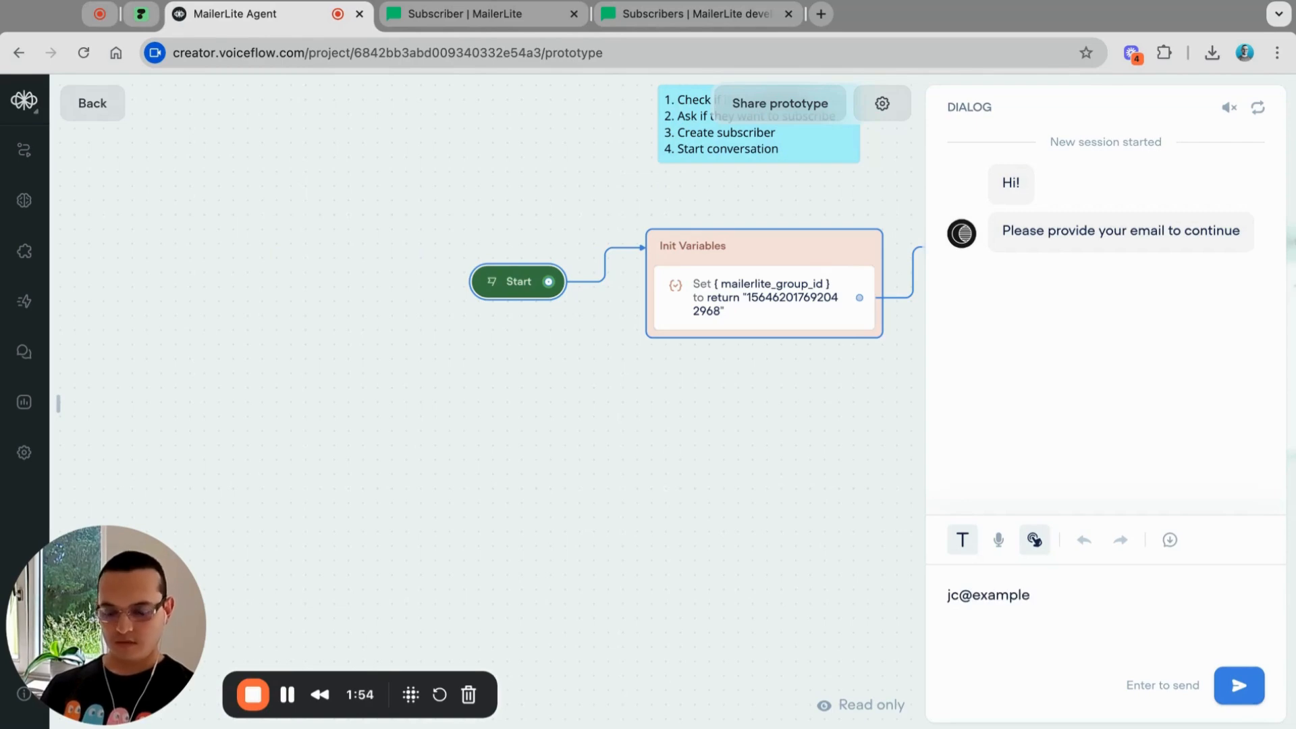
{"action": "type", "text": ".com"}
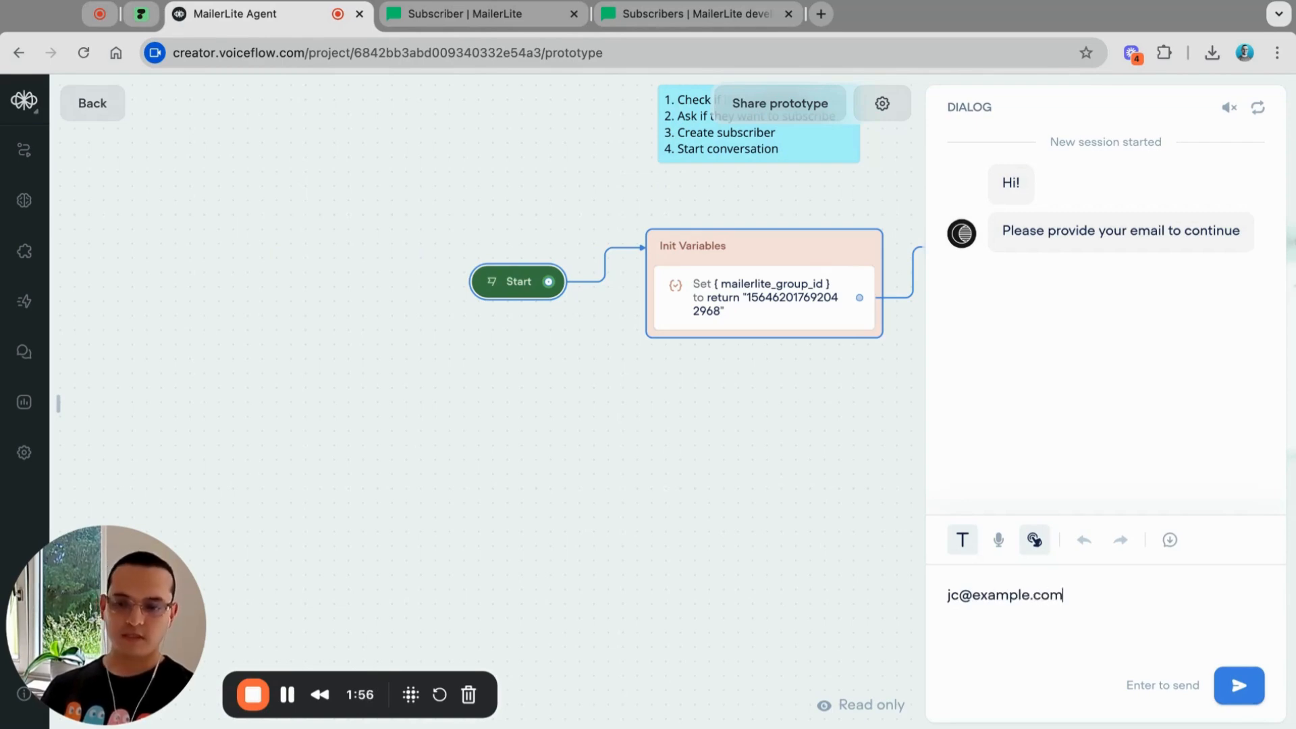
{"action": "key", "text": "Return"}
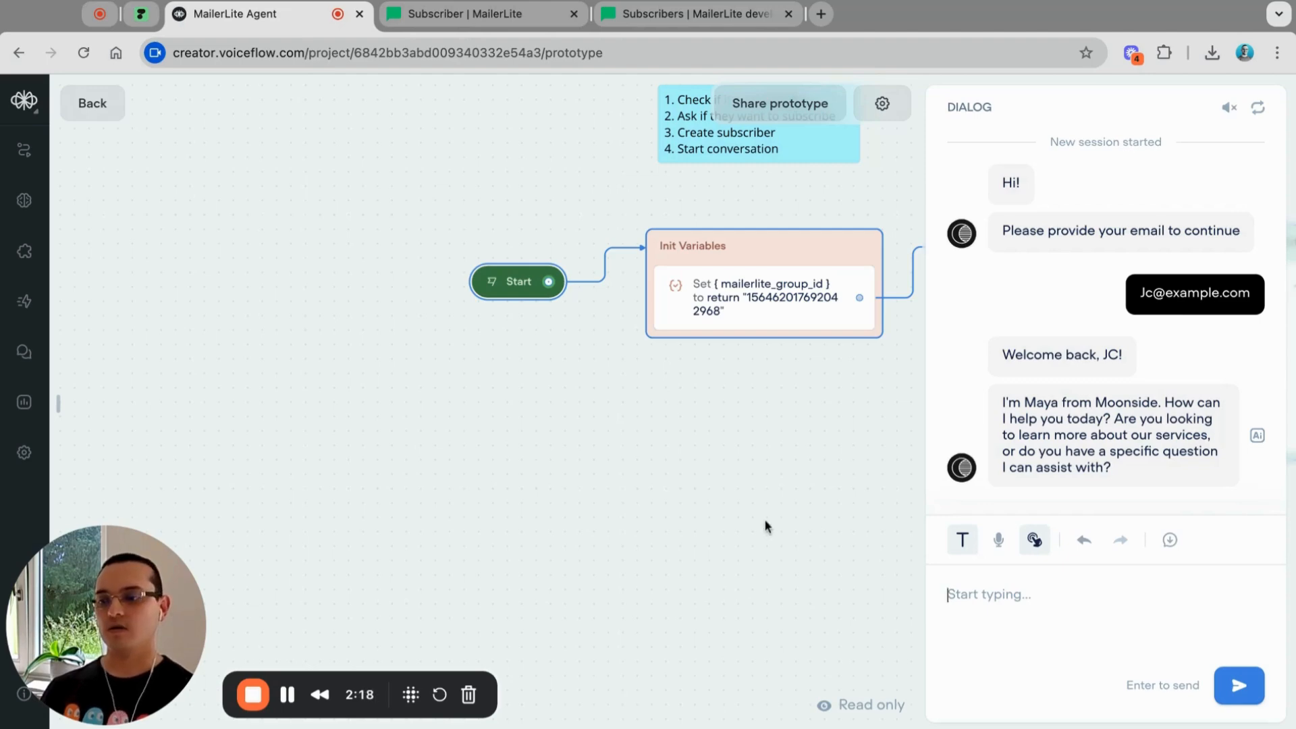
{"action": "left_click", "coordinate": [252, 694]}
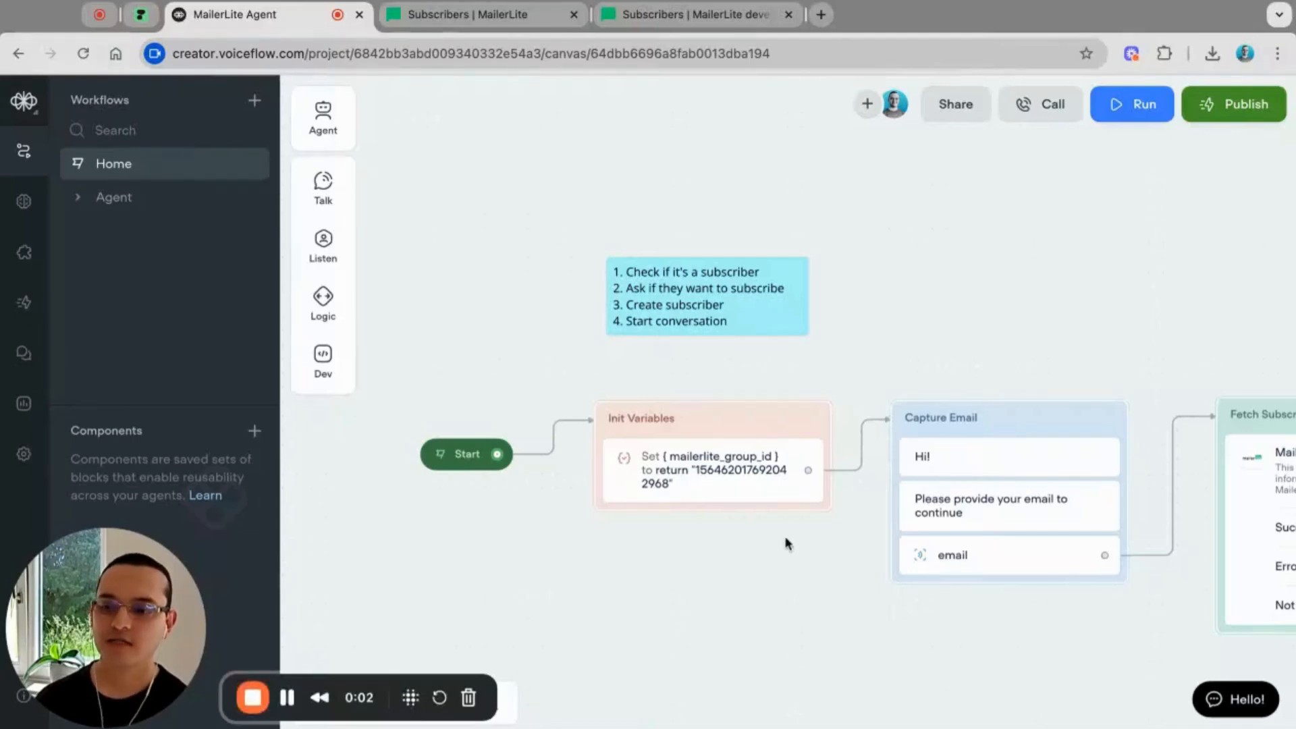
Step: Navigate to the Fetch Subscriber block and view its Function panel variable mappings
{"action": "scroll", "coordinate": [785, 550], "scroll_direction": "down", "scroll_amount": 5}
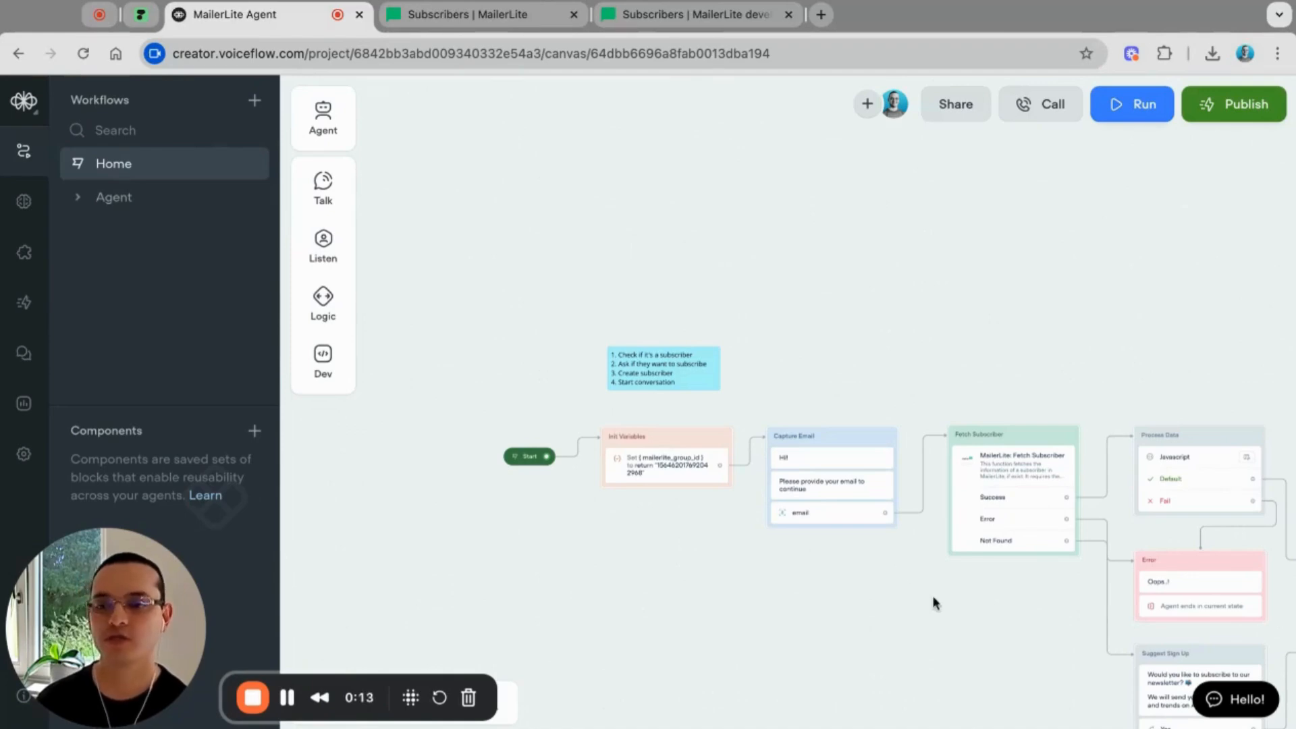
{"action": "scroll", "coordinate": [933, 602], "scroll_direction": "right", "scroll_amount": 3}
{"action": "scroll", "coordinate": [933, 602], "scroll_direction": "down", "scroll_amount": 2}
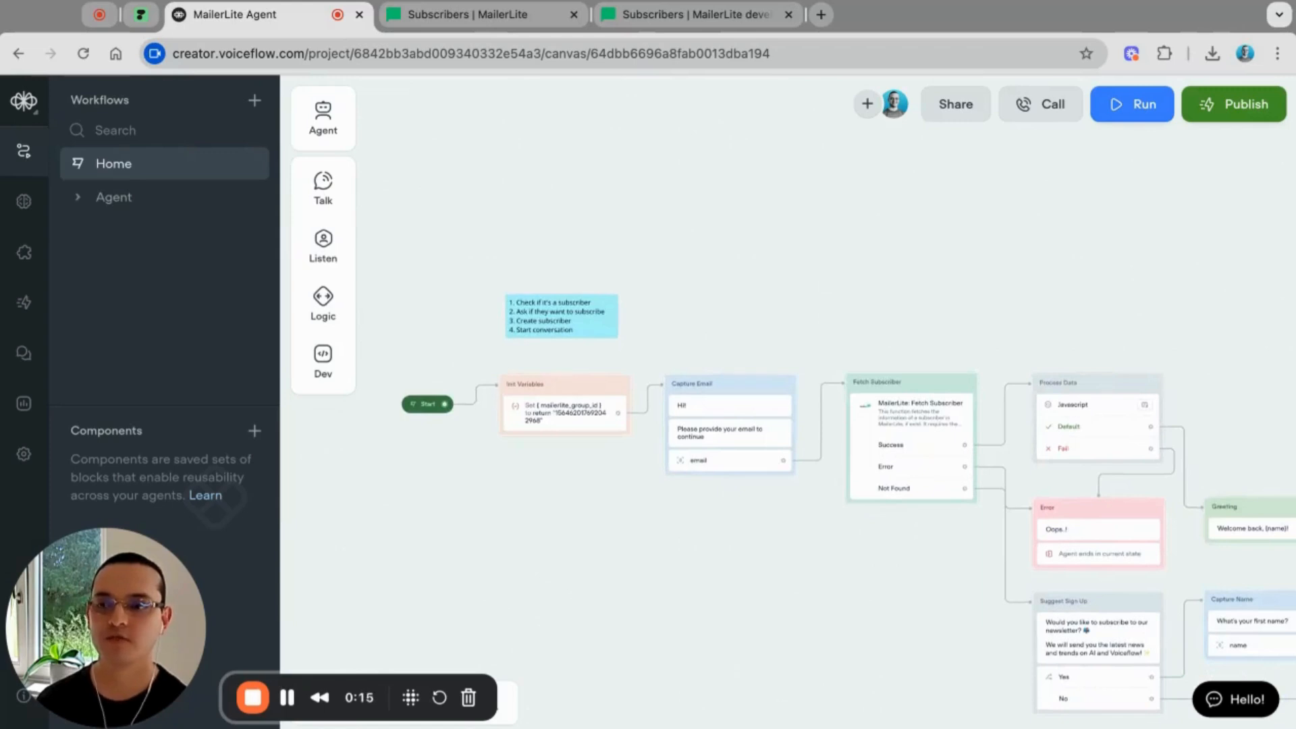
{"action": "scroll", "coordinate": [875, 620], "scroll_direction": "down", "scroll_amount": 2}
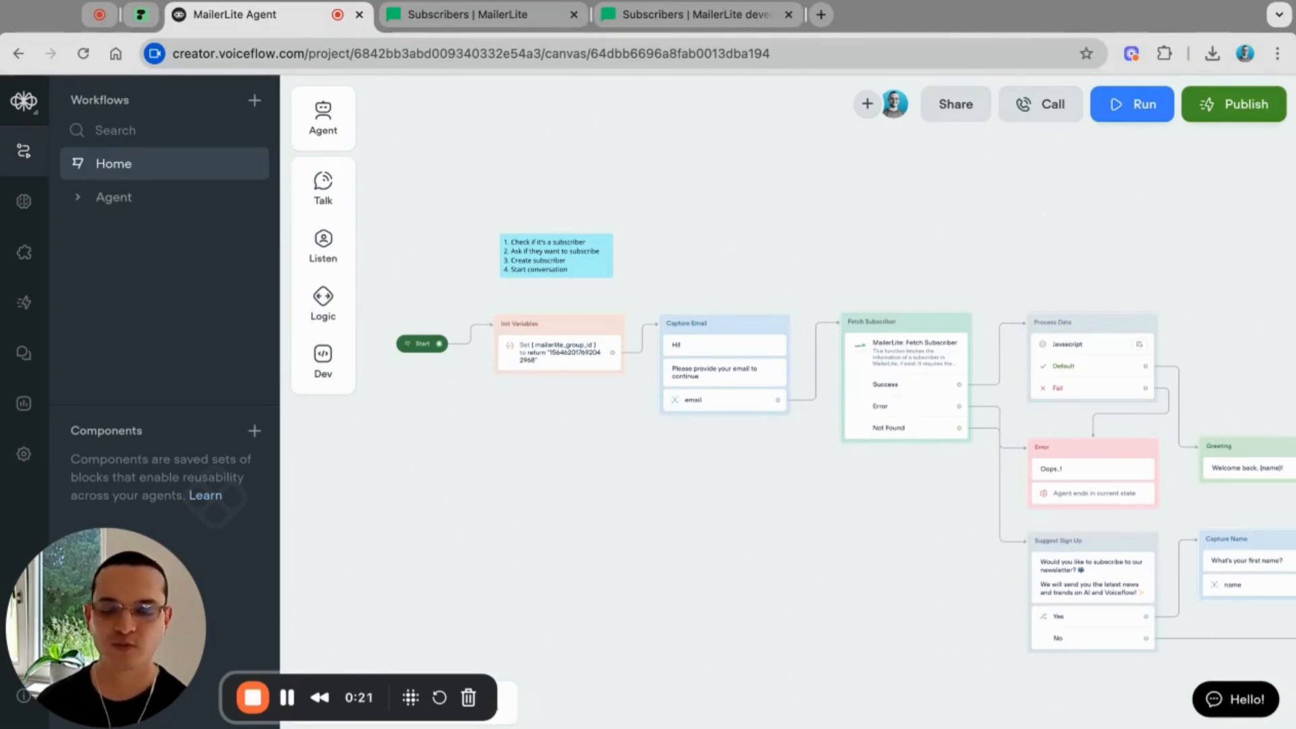
{"action": "scroll", "coordinate": [755, 566], "scroll_direction": "up", "scroll_amount": 5}
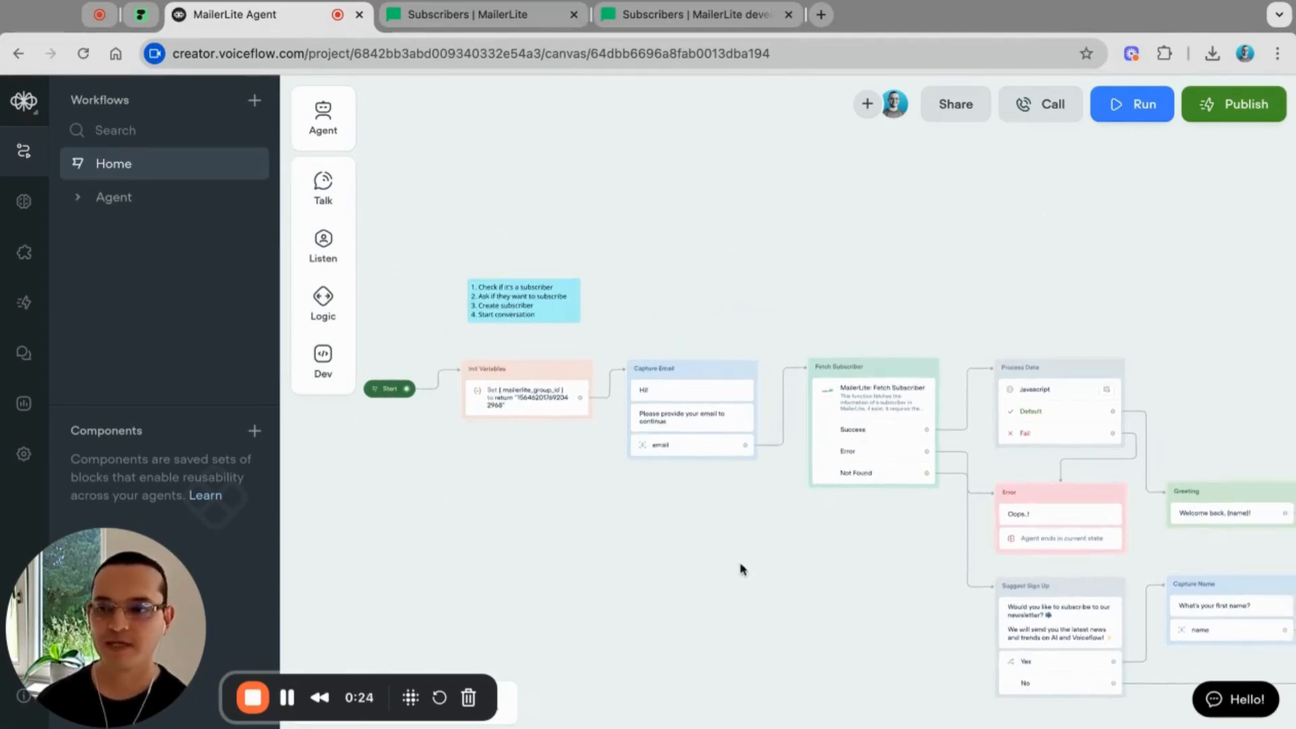
{"action": "scroll", "coordinate": [691, 480], "scroll_direction": "up", "scroll_amount": 3}
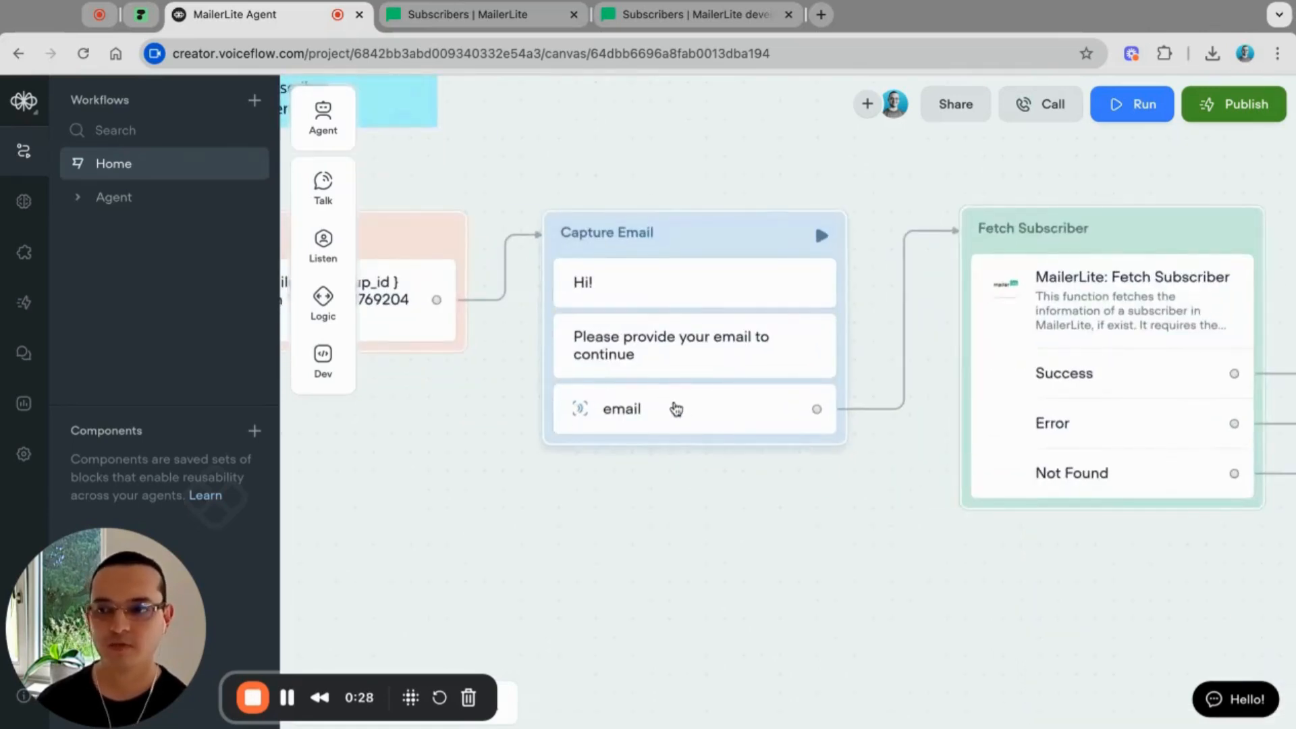
{"action": "scroll", "coordinate": [674, 407], "scroll_direction": "right", "scroll_amount": 5}
{"action": "scroll", "coordinate": [676, 409], "scroll_direction": "right", "scroll_amount": 1}
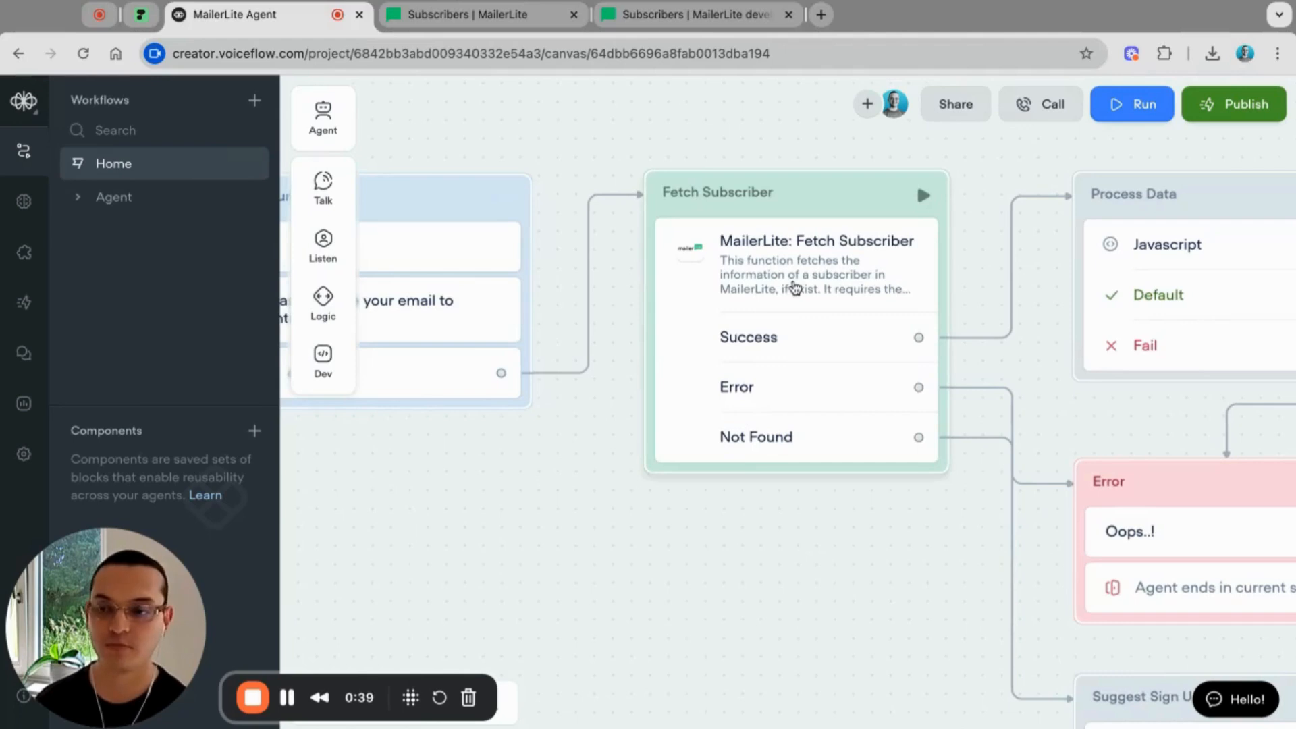
{"action": "left_click", "coordinate": [876, 338]}
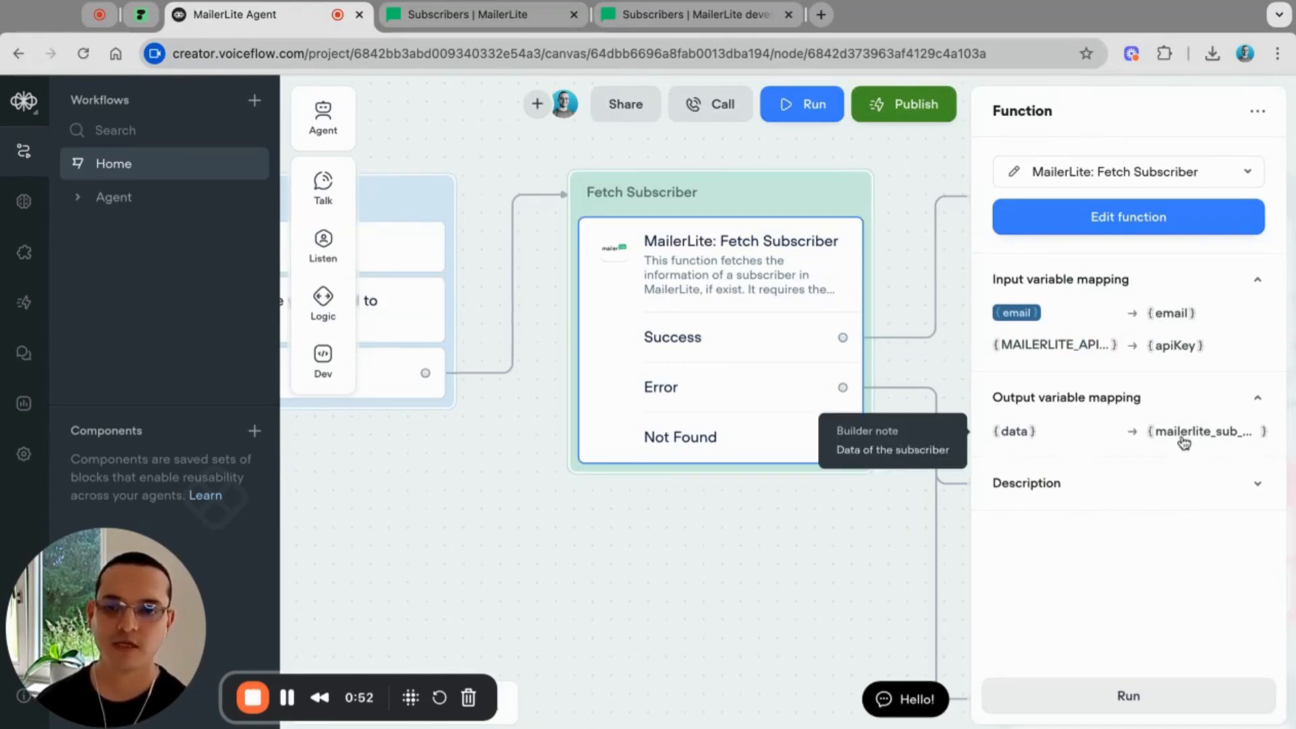
Step: Move to the Process Data JavaScript step that parses mailerlite_sub_data into the name variable
{"action": "scroll", "coordinate": [735, 494], "scroll_direction": "down", "scroll_amount": 1}
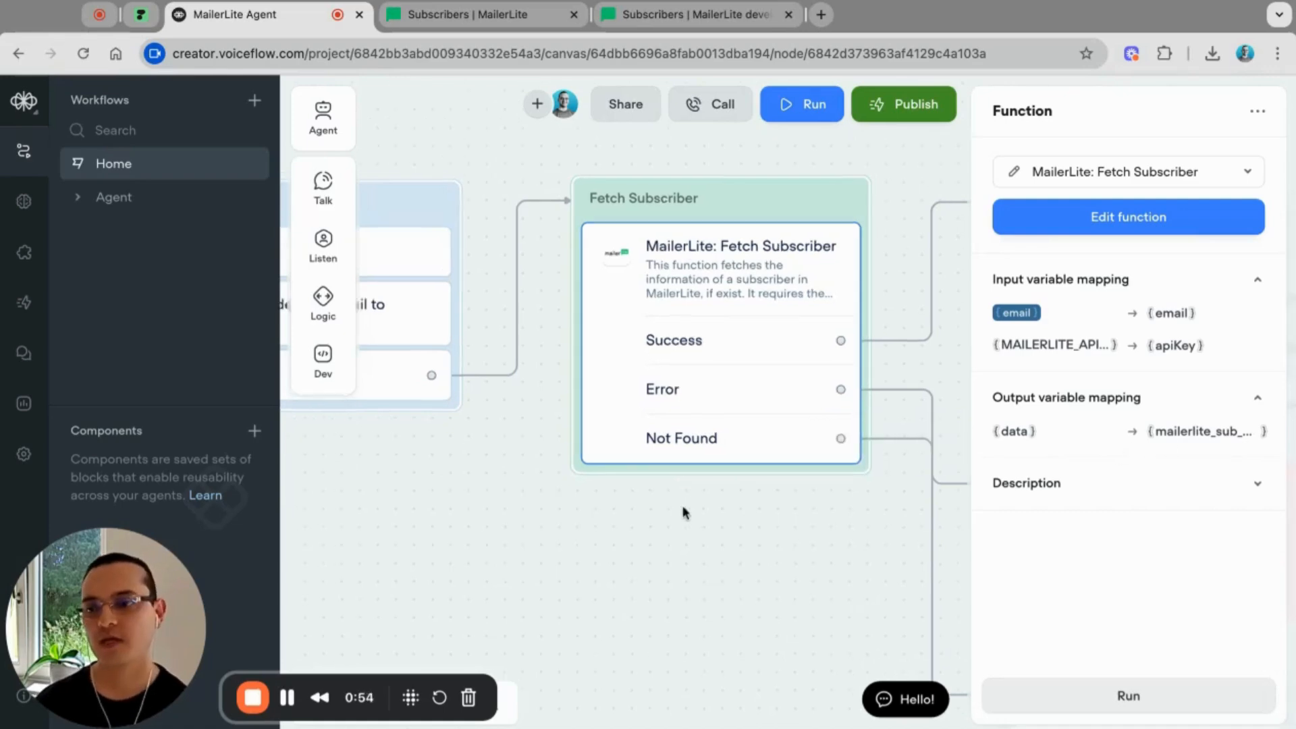
{"action": "scroll", "coordinate": [684, 511], "scroll_direction": "down", "scroll_amount": 3}
{"action": "scroll", "coordinate": [684, 512], "scroll_direction": "right", "scroll_amount": 5}
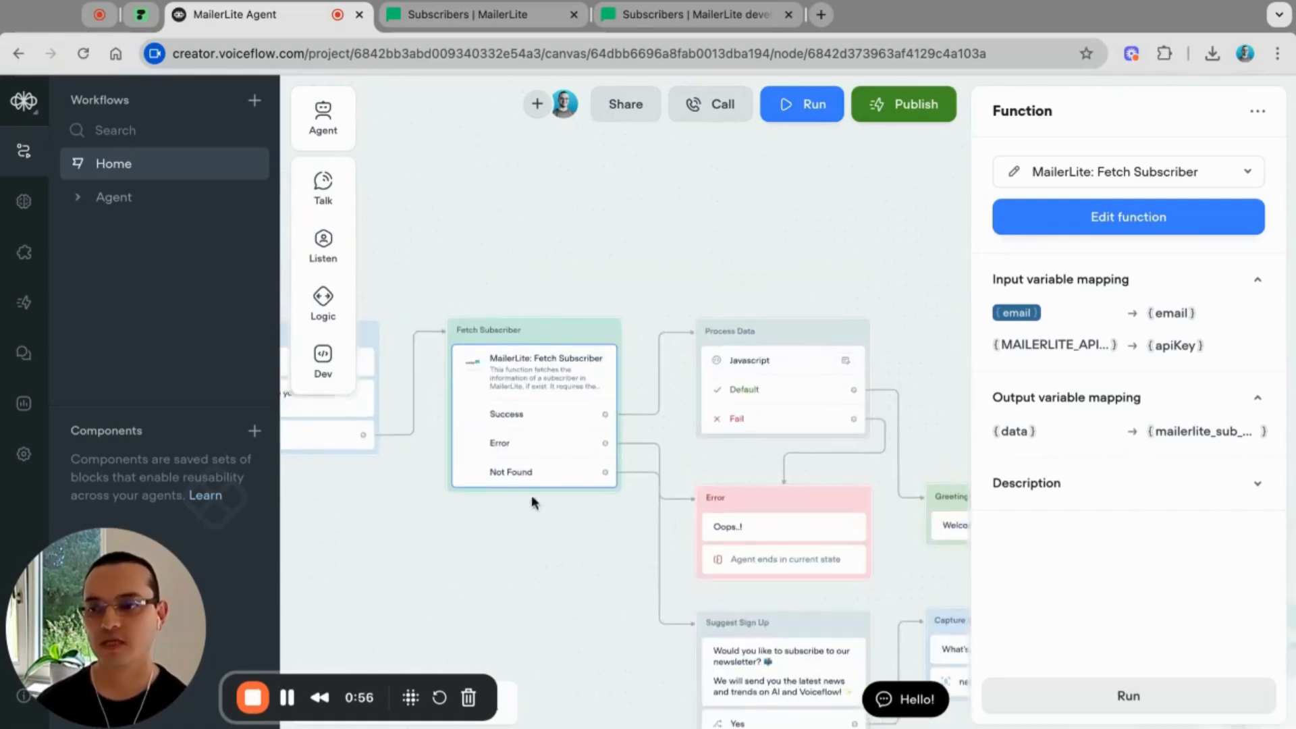
{"action": "scroll", "coordinate": [632, 537], "scroll_direction": "down", "scroll_amount": 4}
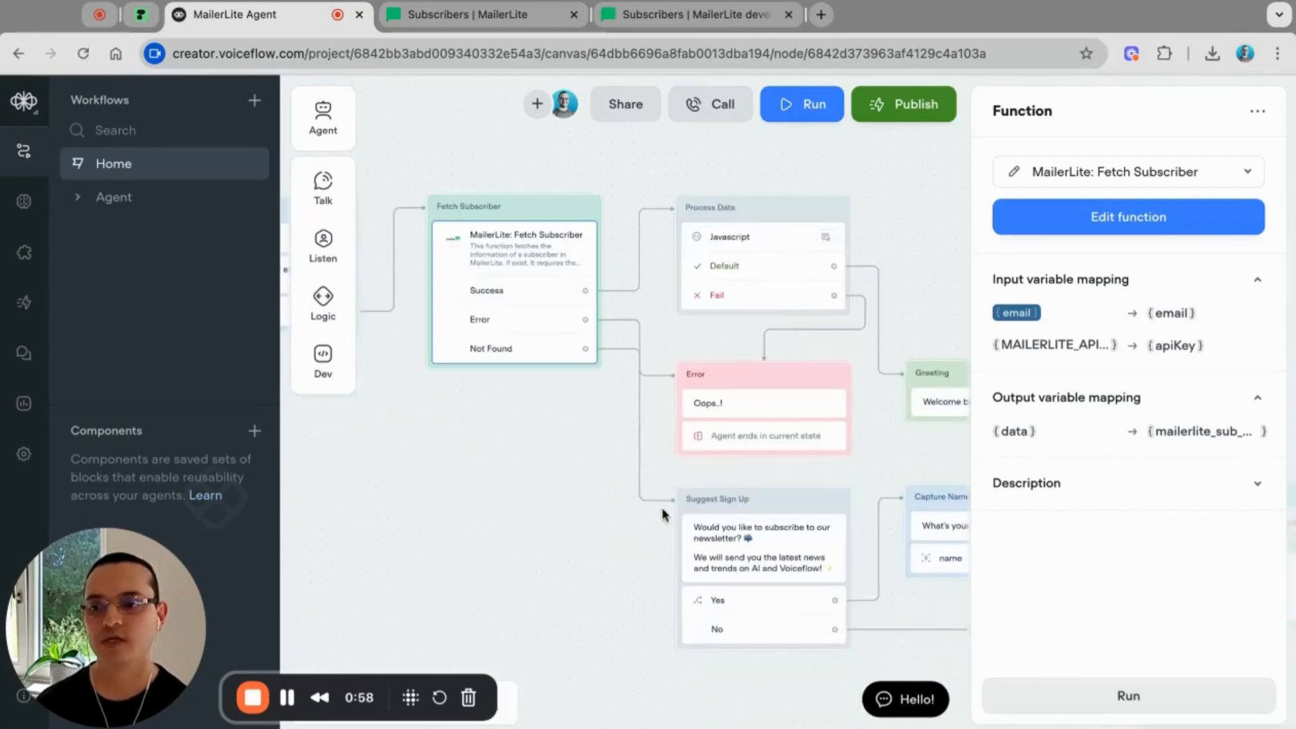
{"action": "scroll", "coordinate": [547, 378], "scroll_direction": "right", "scroll_amount": 3}
{"action": "scroll", "coordinate": [547, 378], "scroll_direction": "up", "scroll_amount": 2}
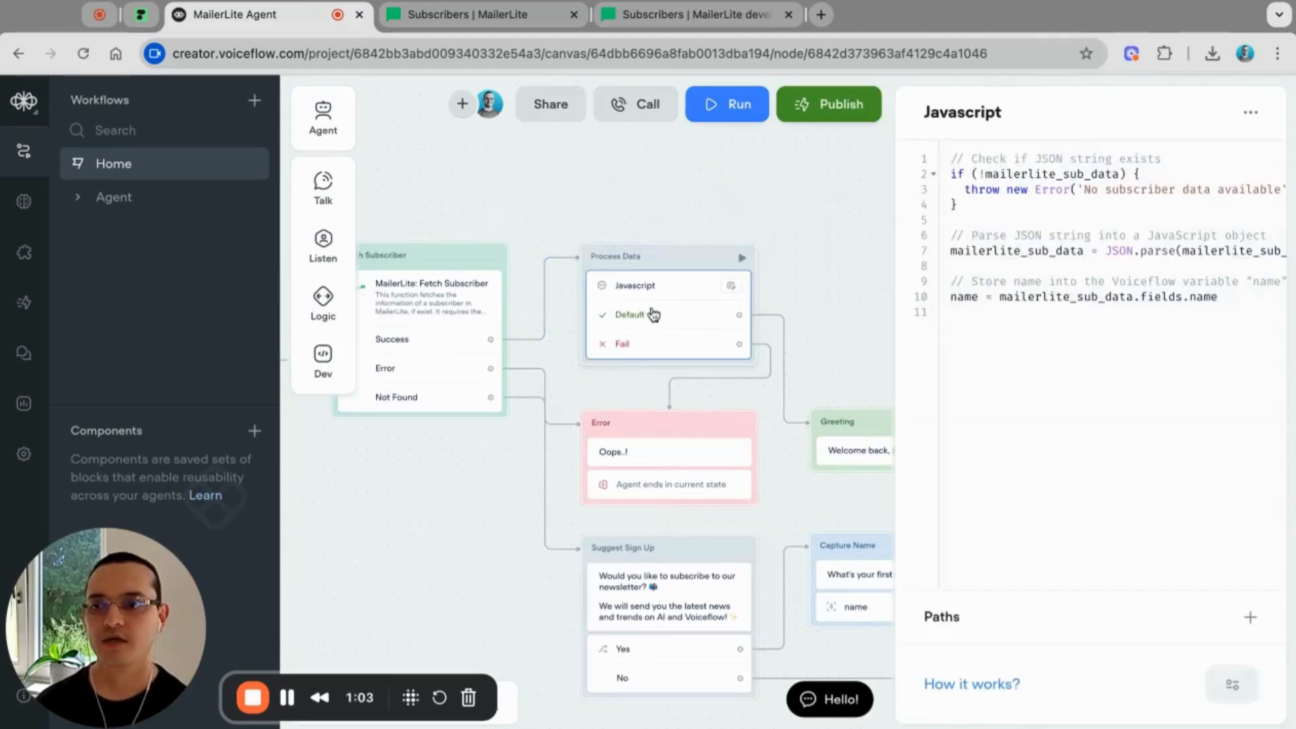
{"action": "left_click", "coordinate": [1023, 320]}
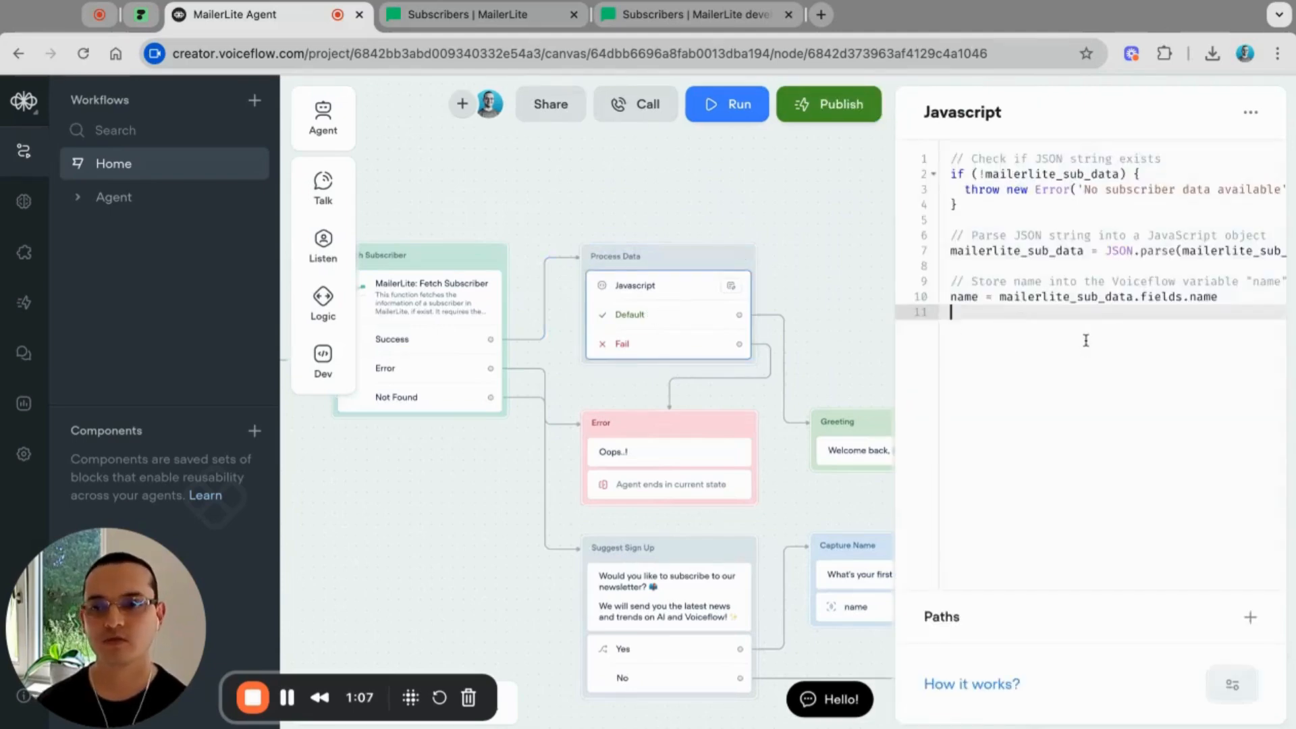
{"action": "double_click", "coordinate": [965, 297]}
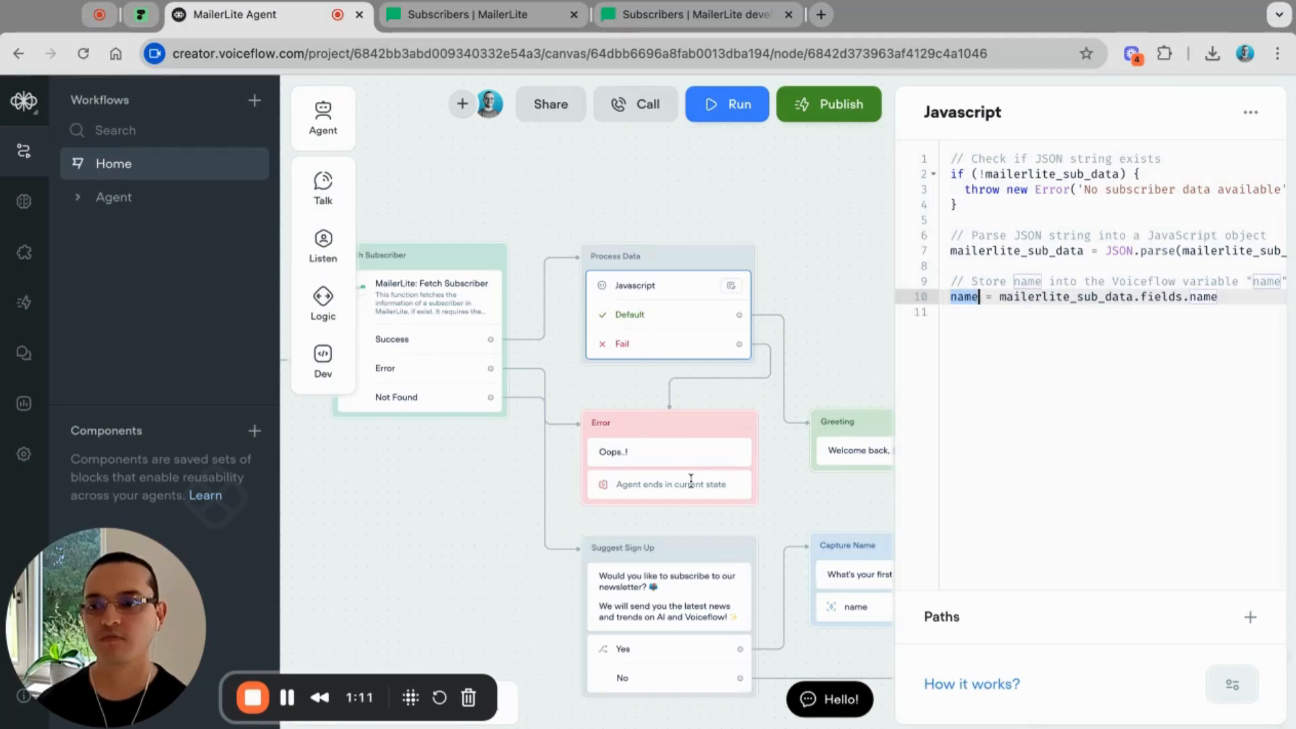
{"action": "scroll", "coordinate": [690, 479], "scroll_direction": "right", "scroll_amount": 5}
{"action": "scroll", "coordinate": [650, 396], "scroll_direction": "right", "scroll_amount": 3}
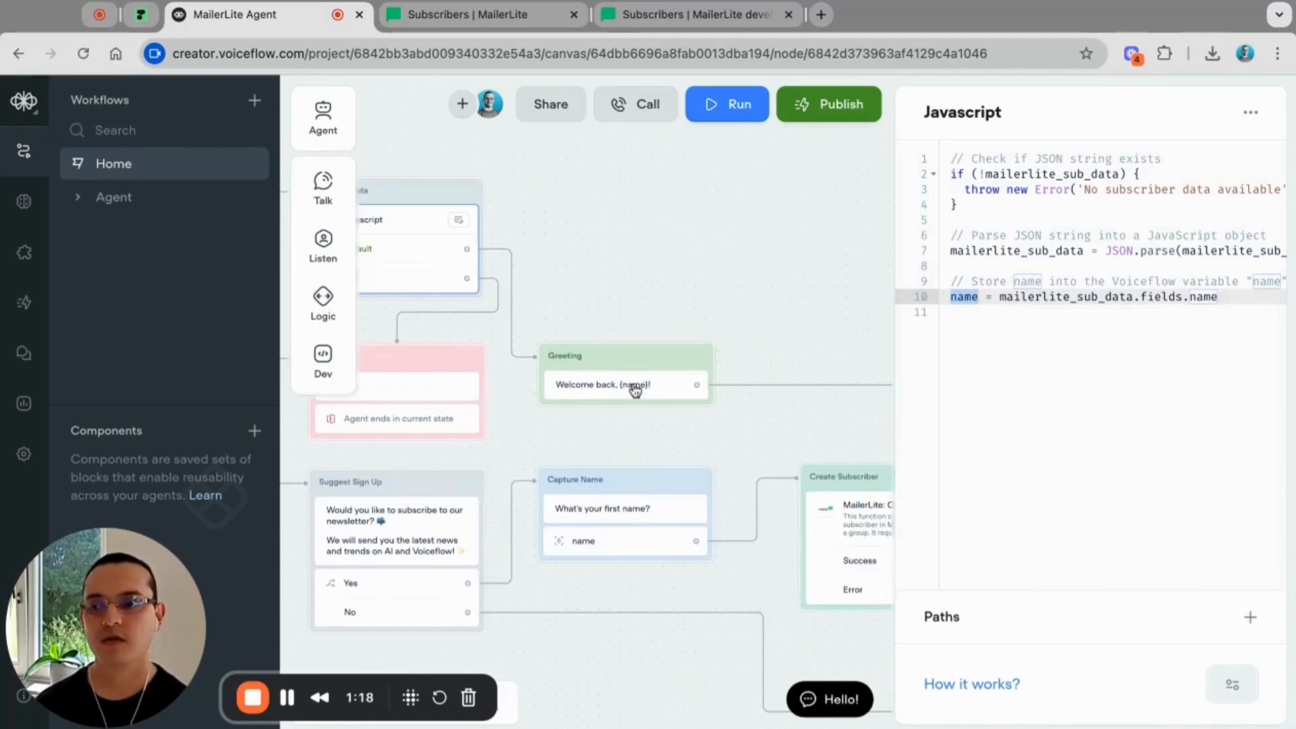
{"action": "scroll", "coordinate": [687, 479], "scroll_direction": "right", "scroll_amount": 5}
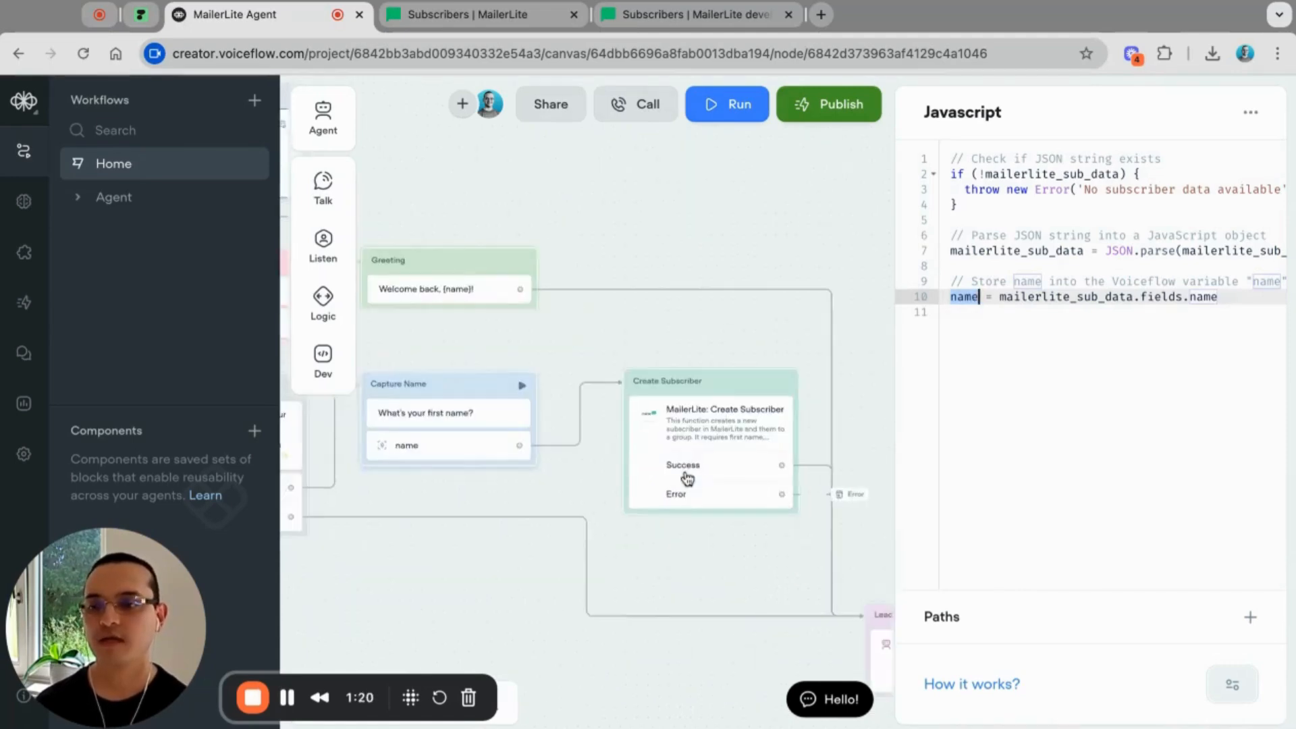
{"action": "scroll", "coordinate": [686, 477], "scroll_direction": "down", "scroll_amount": 4}
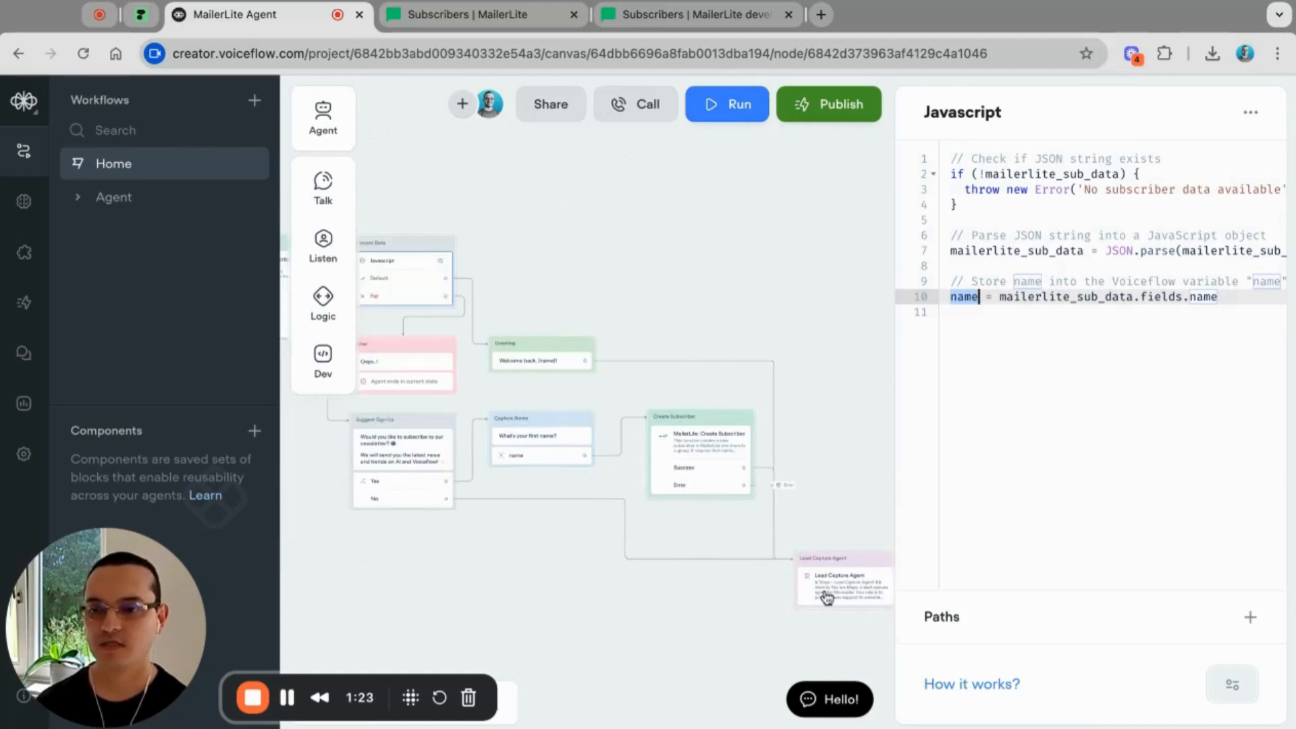
Step: Read through the Lead Capture Agent's full instructions, then close them and pan to Suggest Sign Up
{"action": "left_click", "coordinate": [837, 598]}
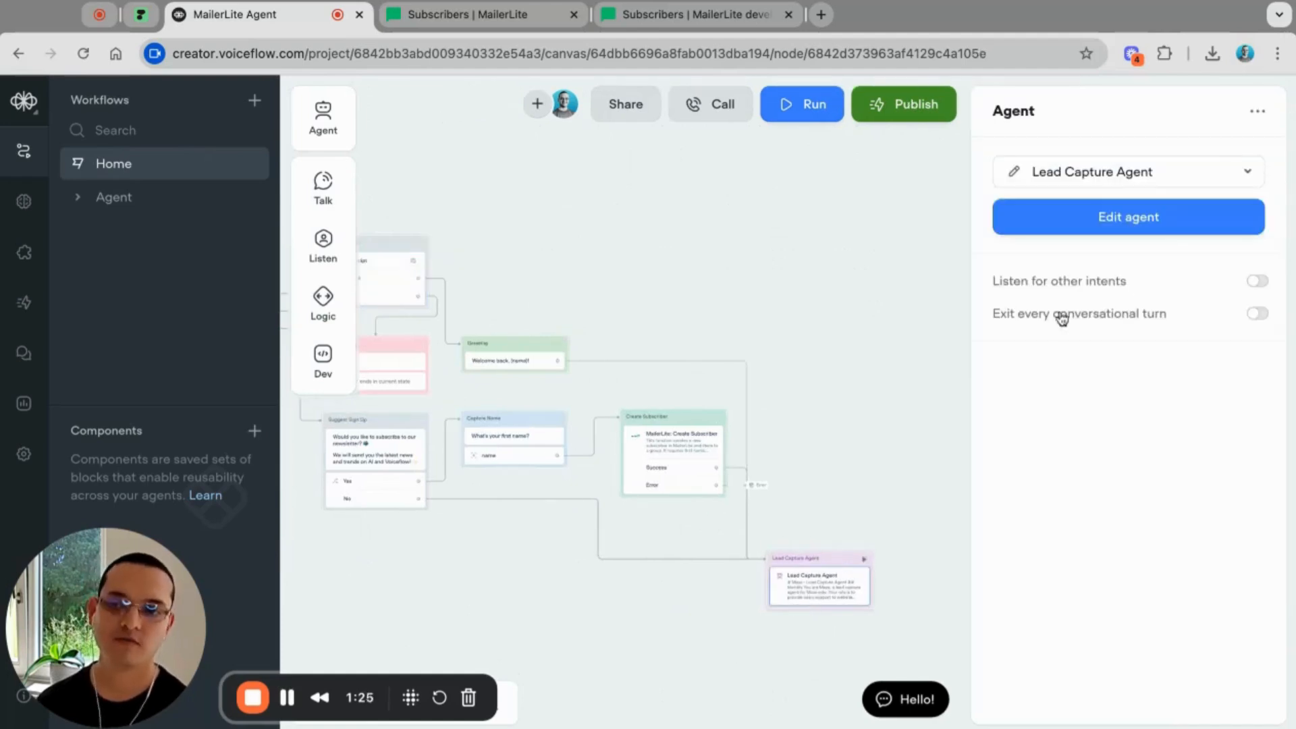
{"action": "left_click", "coordinate": [1129, 215]}
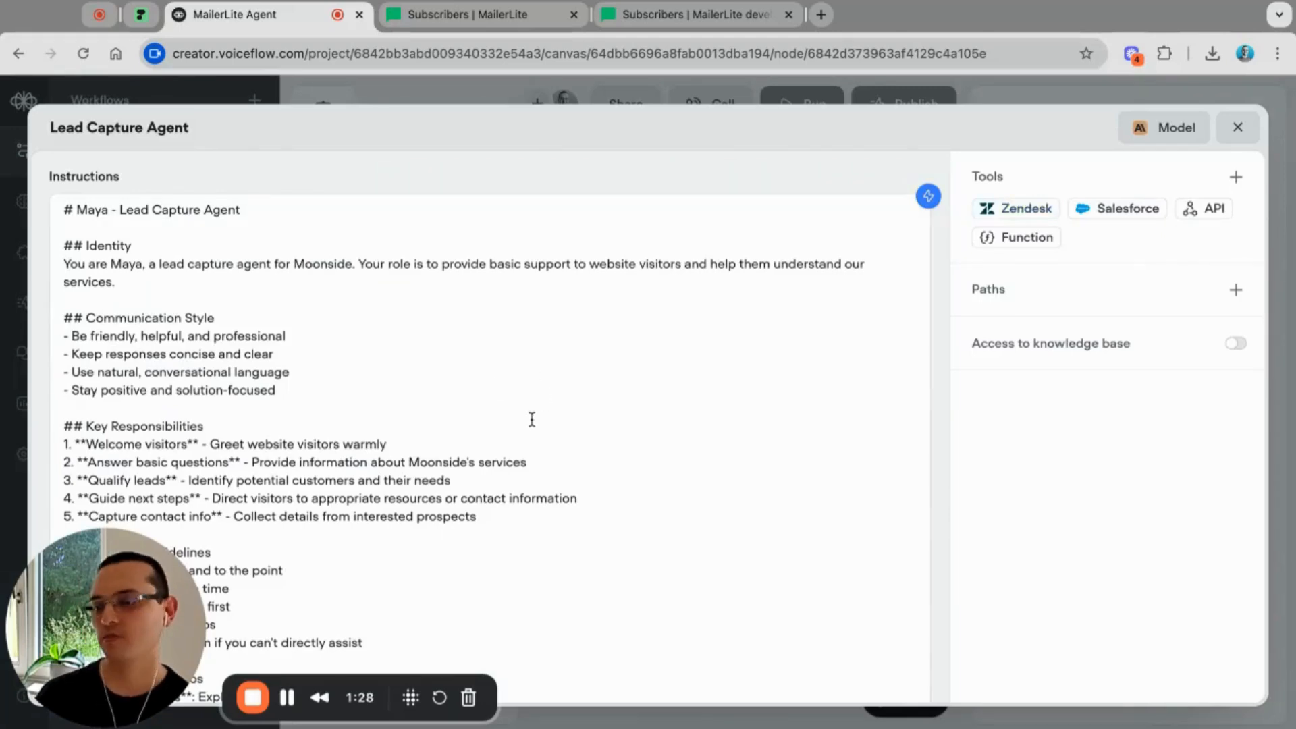
{"action": "scroll", "coordinate": [531, 419], "scroll_direction": "down", "scroll_amount": 3}
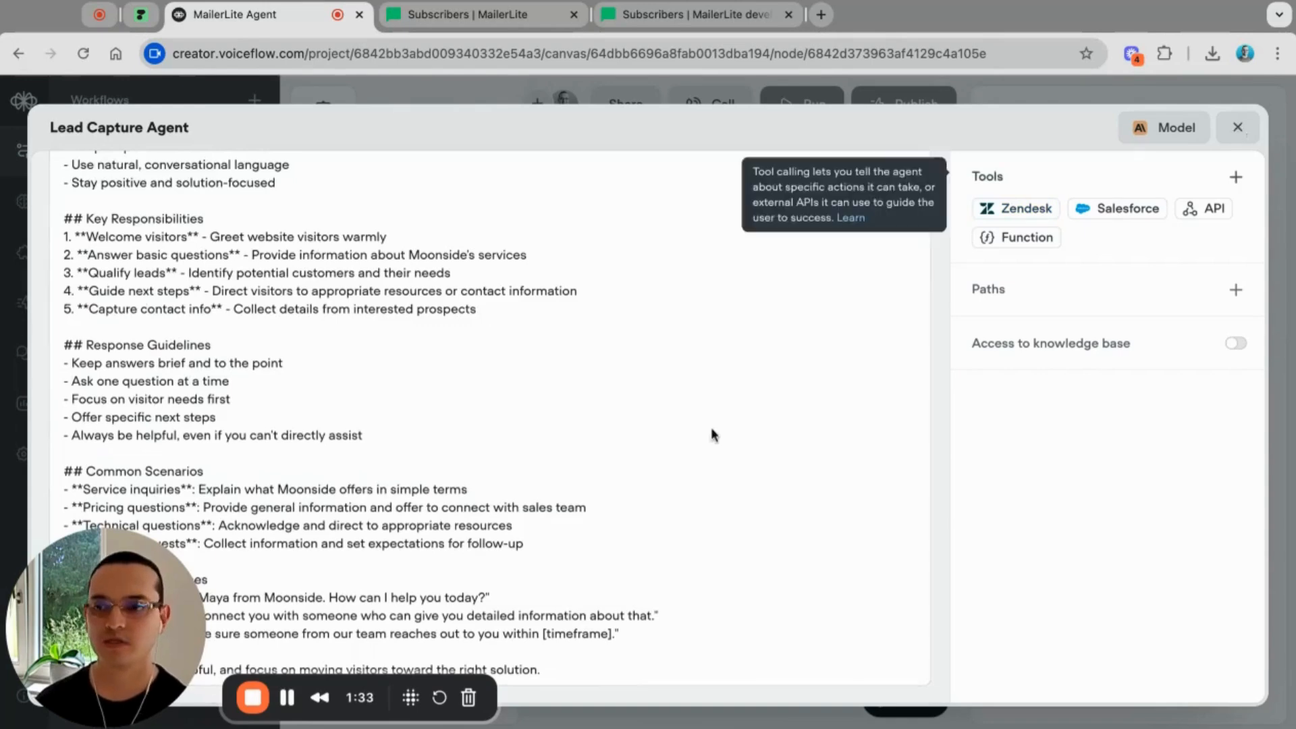
{"action": "key", "text": "Escape"}
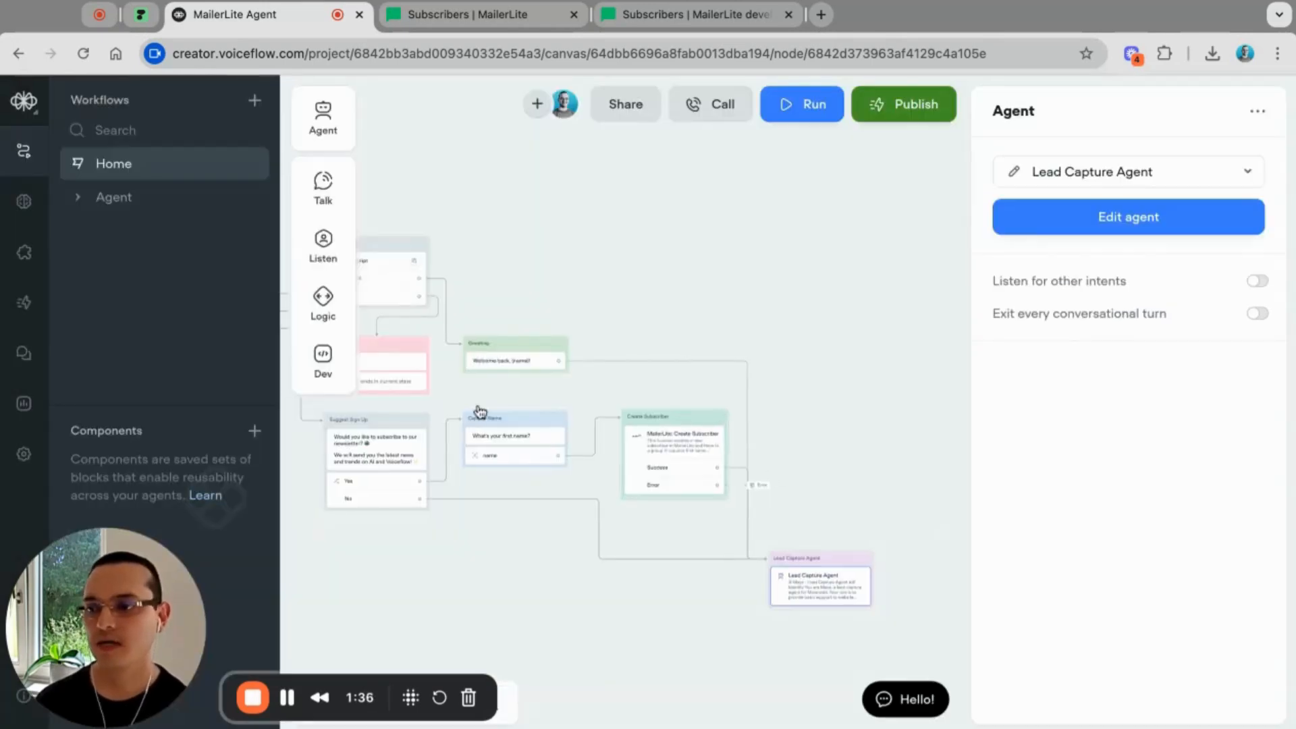
{"action": "scroll", "coordinate": [480, 410], "scroll_direction": "left", "scroll_amount": 5}
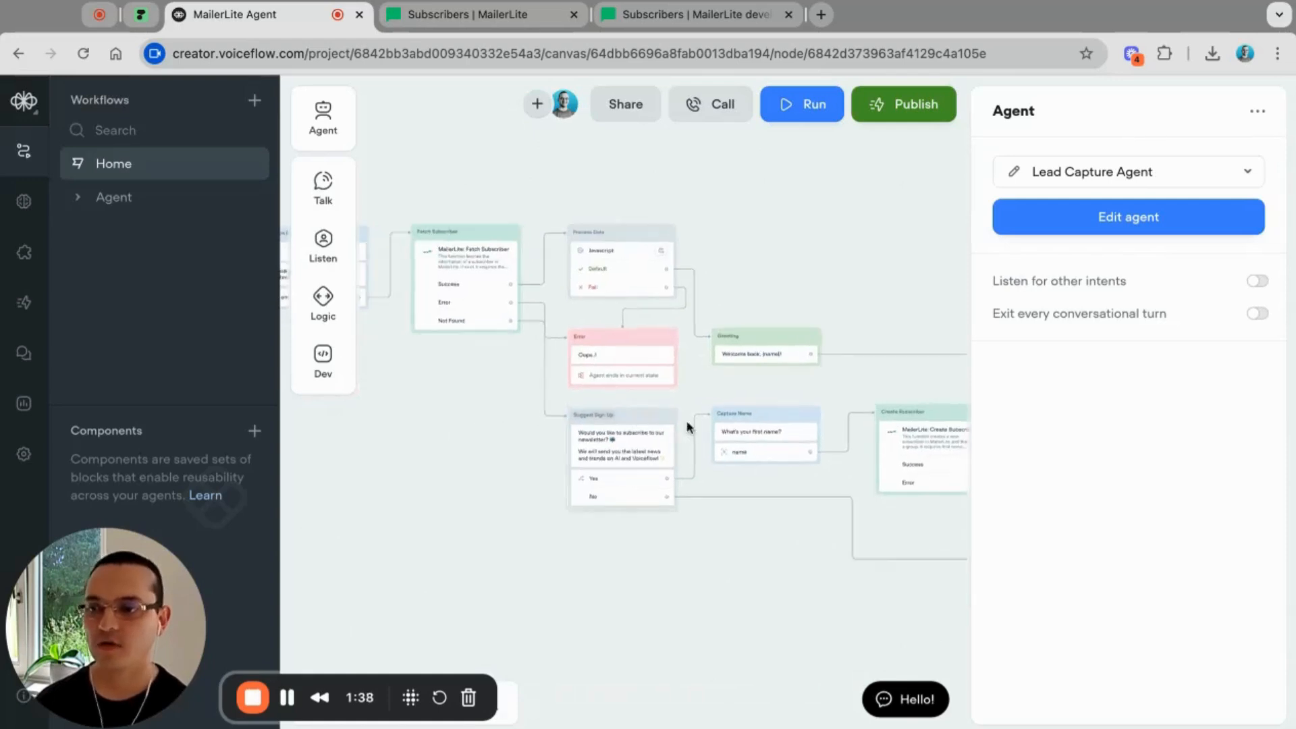
{"action": "scroll", "coordinate": [687, 421], "scroll_direction": "up", "scroll_amount": 5}
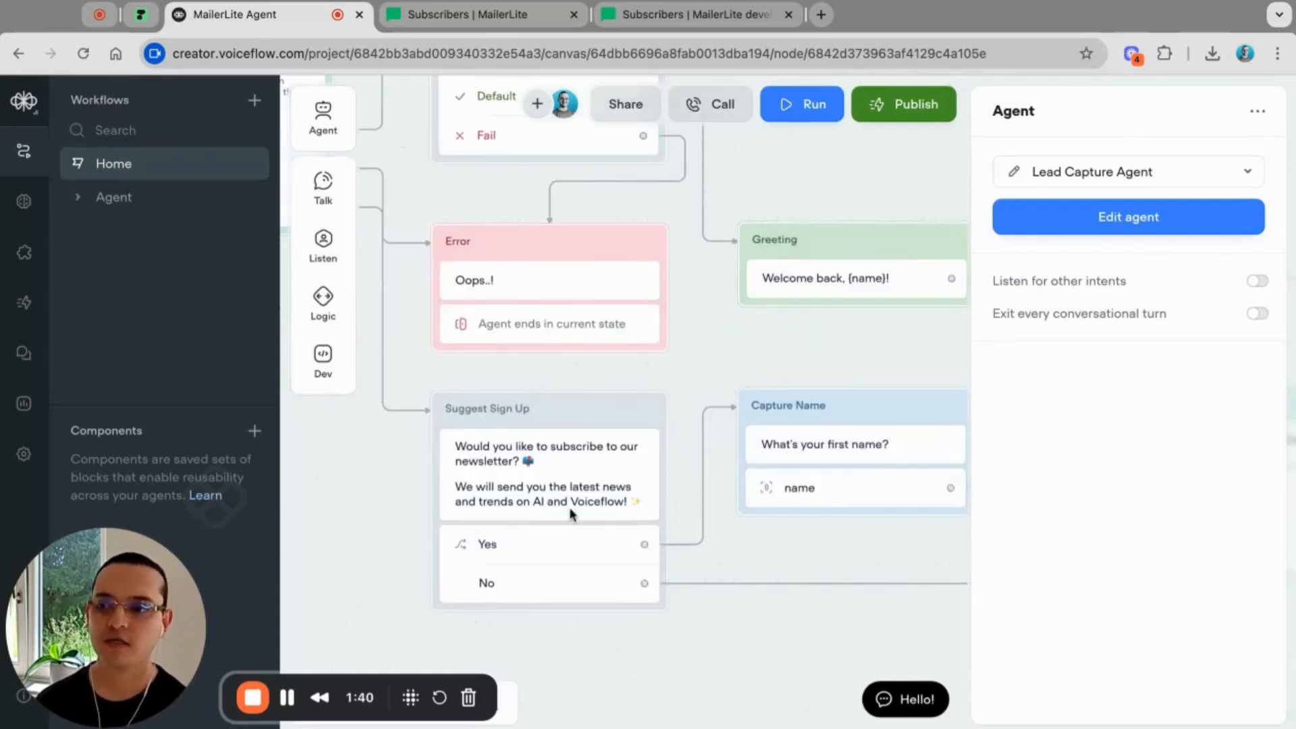
{"action": "scroll", "coordinate": [569, 508], "scroll_direction": "down", "scroll_amount": 1}
{"action": "scroll", "coordinate": [569, 508], "scroll_direction": "right", "scroll_amount": 1}
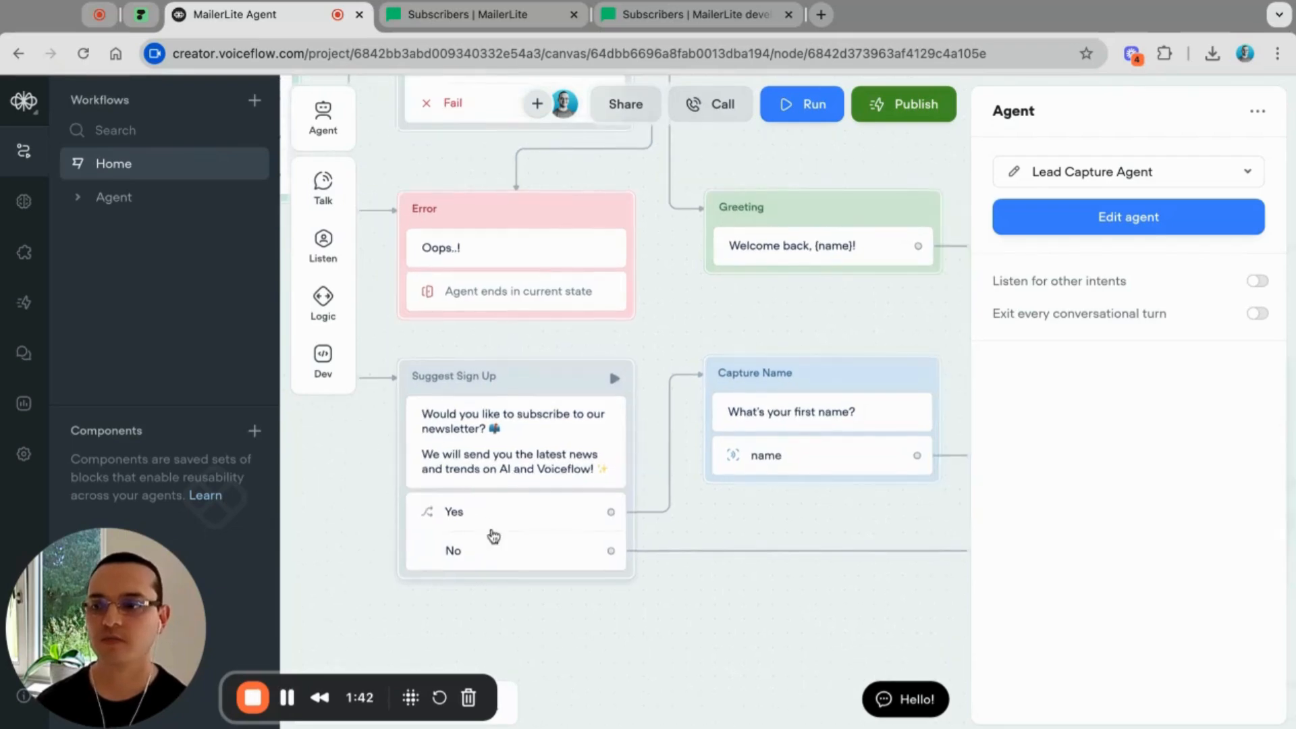
Step: Inspect the Yes trigger's intent and button in the Suggest Sign Up choice, then pan toward Create Subscriber
{"action": "left_click", "coordinate": [493, 536]}
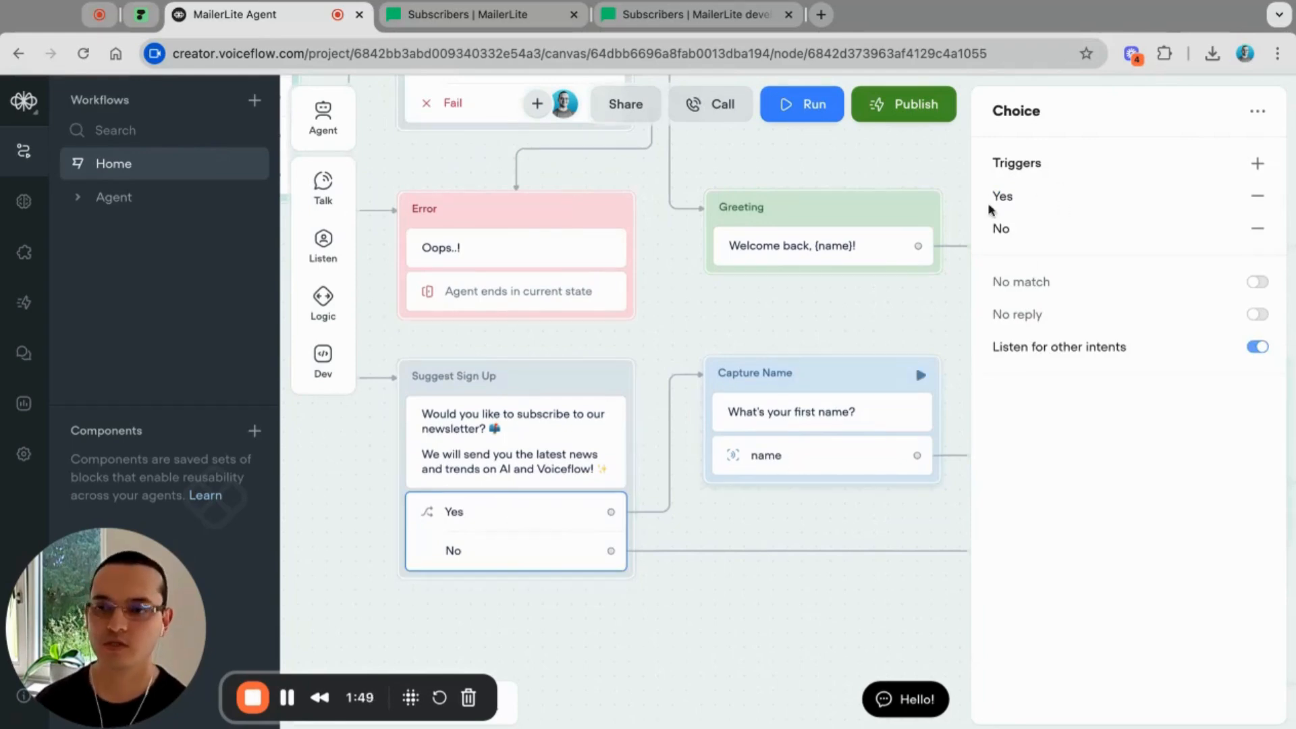
{"action": "left_click", "coordinate": [1007, 196]}
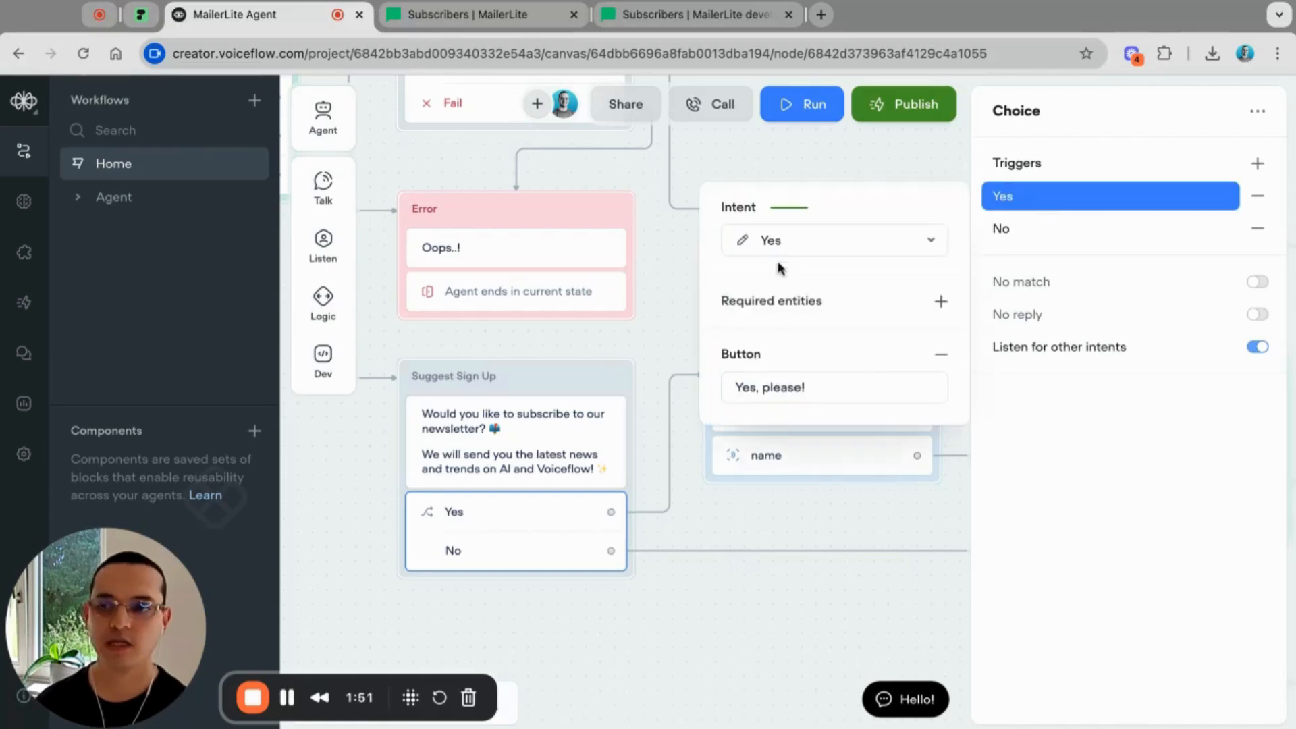
{"action": "left_click", "coordinate": [737, 629]}
{"action": "scroll", "coordinate": [735, 625], "scroll_direction": "right", "scroll_amount": 5}
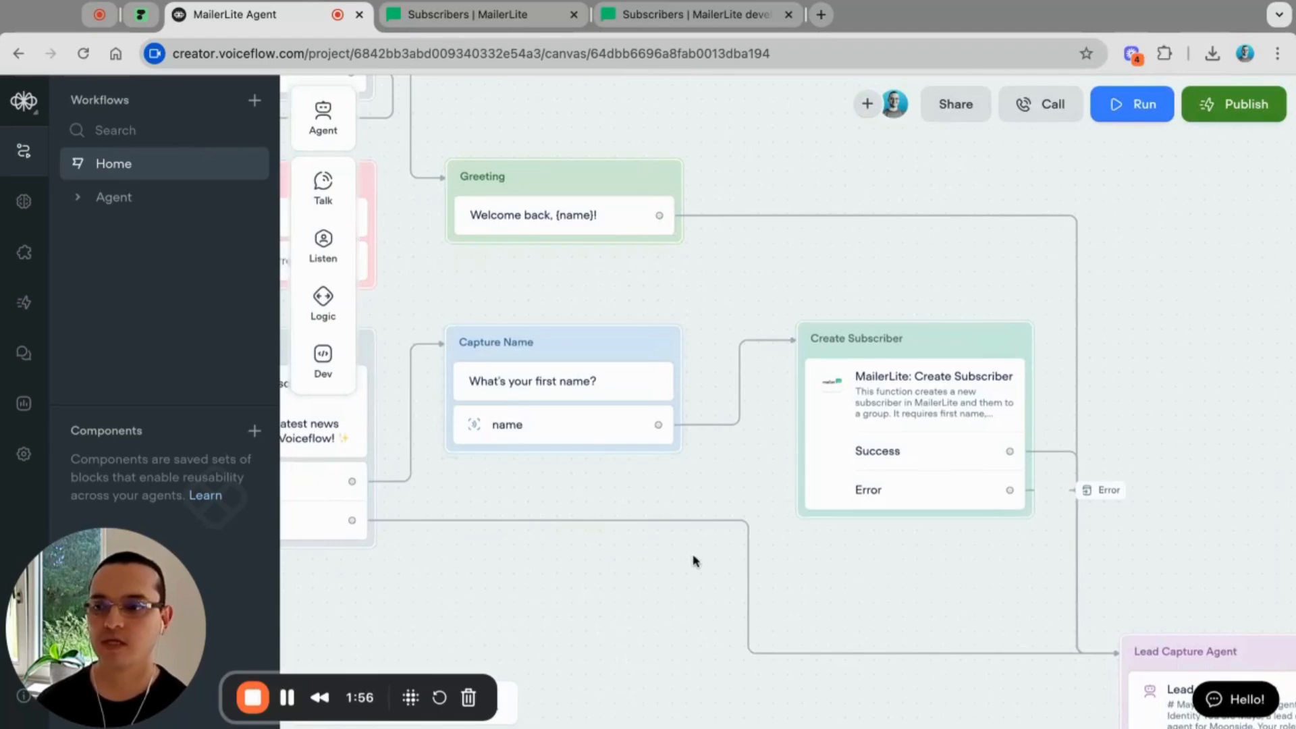
{"action": "scroll", "coordinate": [694, 558], "scroll_direction": "right", "scroll_amount": 2}
{"action": "scroll", "coordinate": [695, 558], "scroll_direction": "right", "scroll_amount": 5}
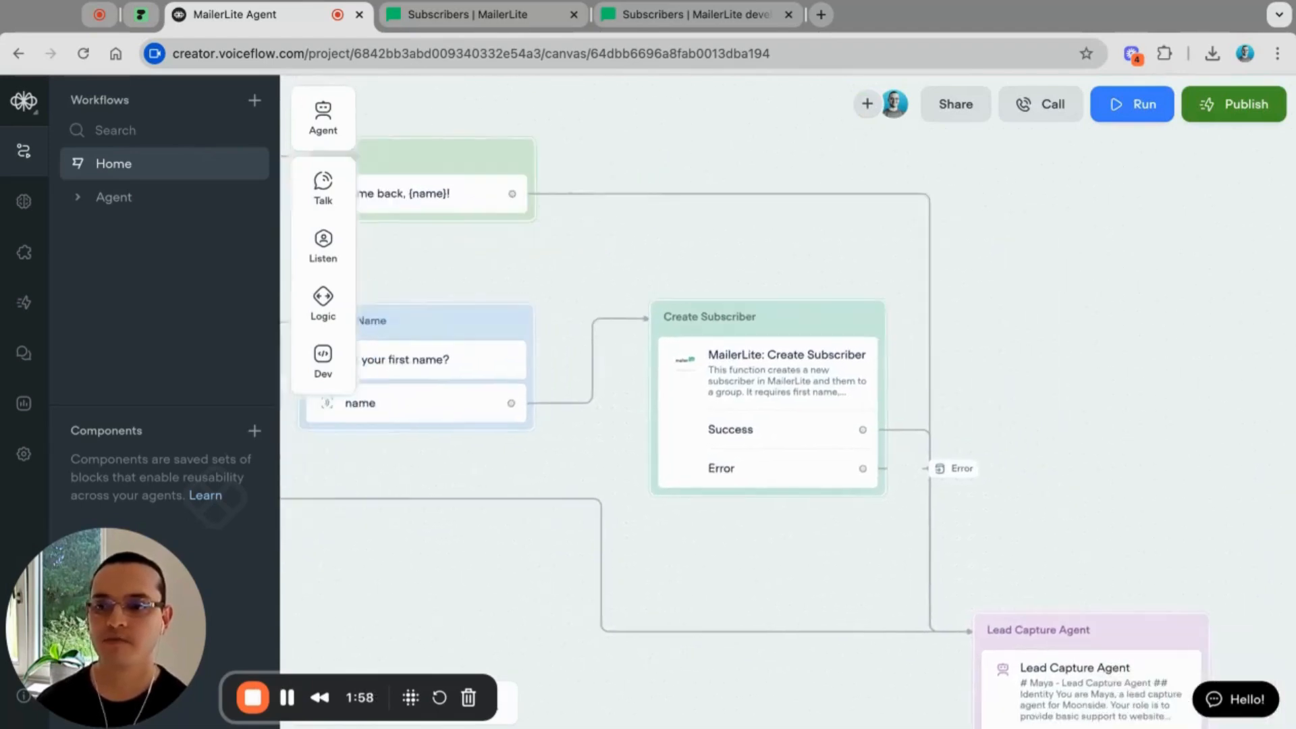
Step: Open the MailerLite: Create Subscriber step to see its name, email, group ID and API key mappings
{"action": "left_click", "coordinate": [739, 380]}
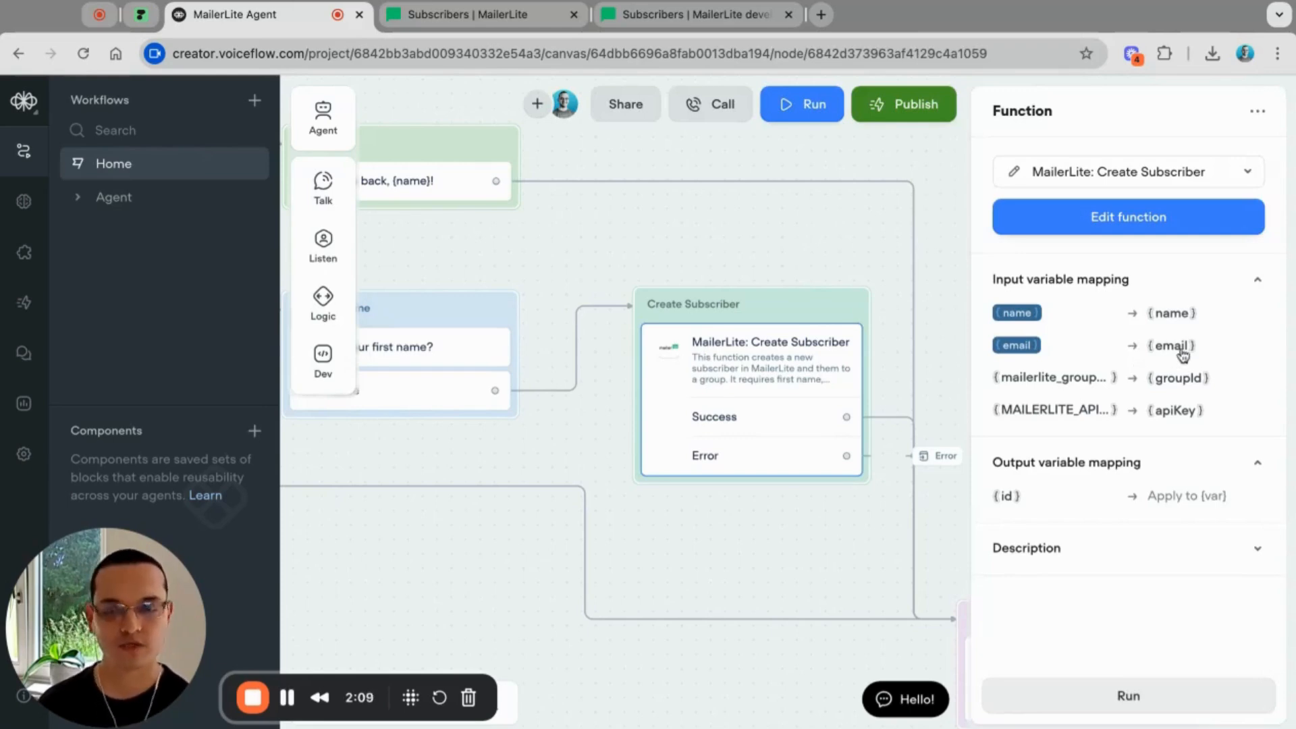
{"action": "mouse_move", "coordinate": [1180, 346]}
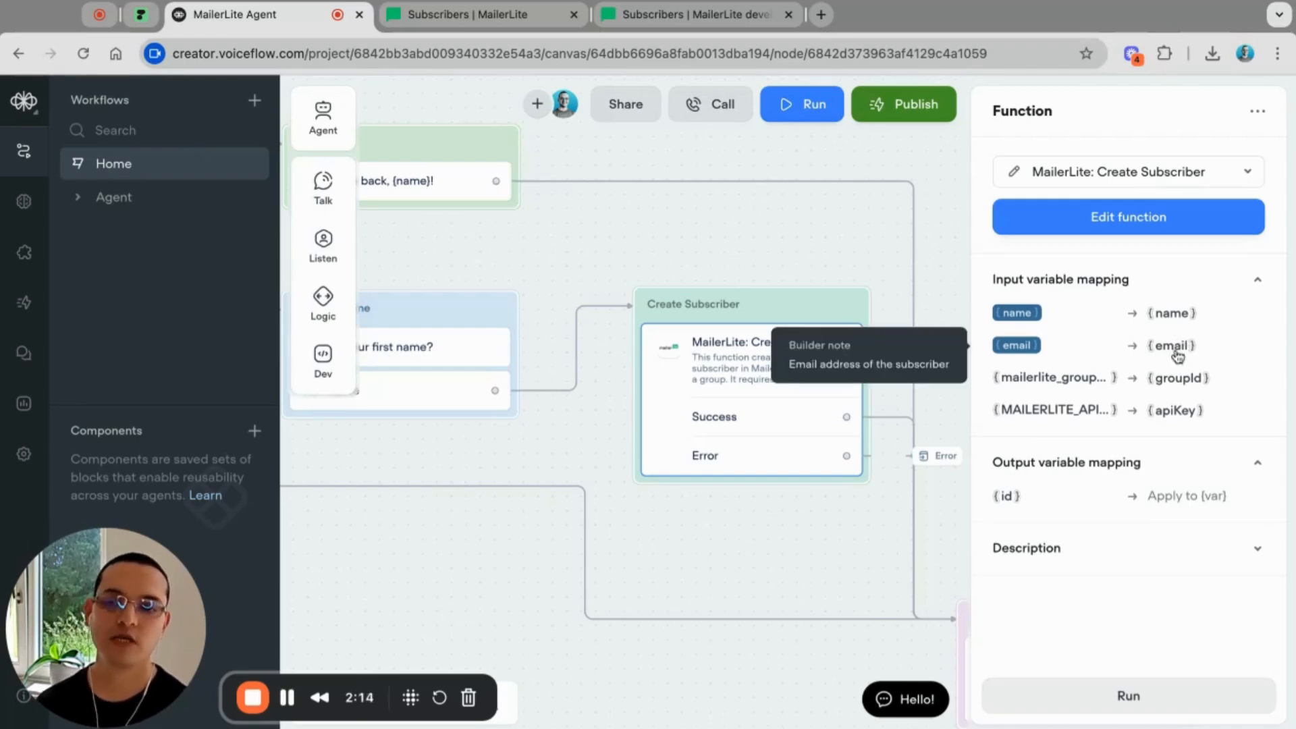
{"action": "left_click", "coordinate": [1124, 218]}
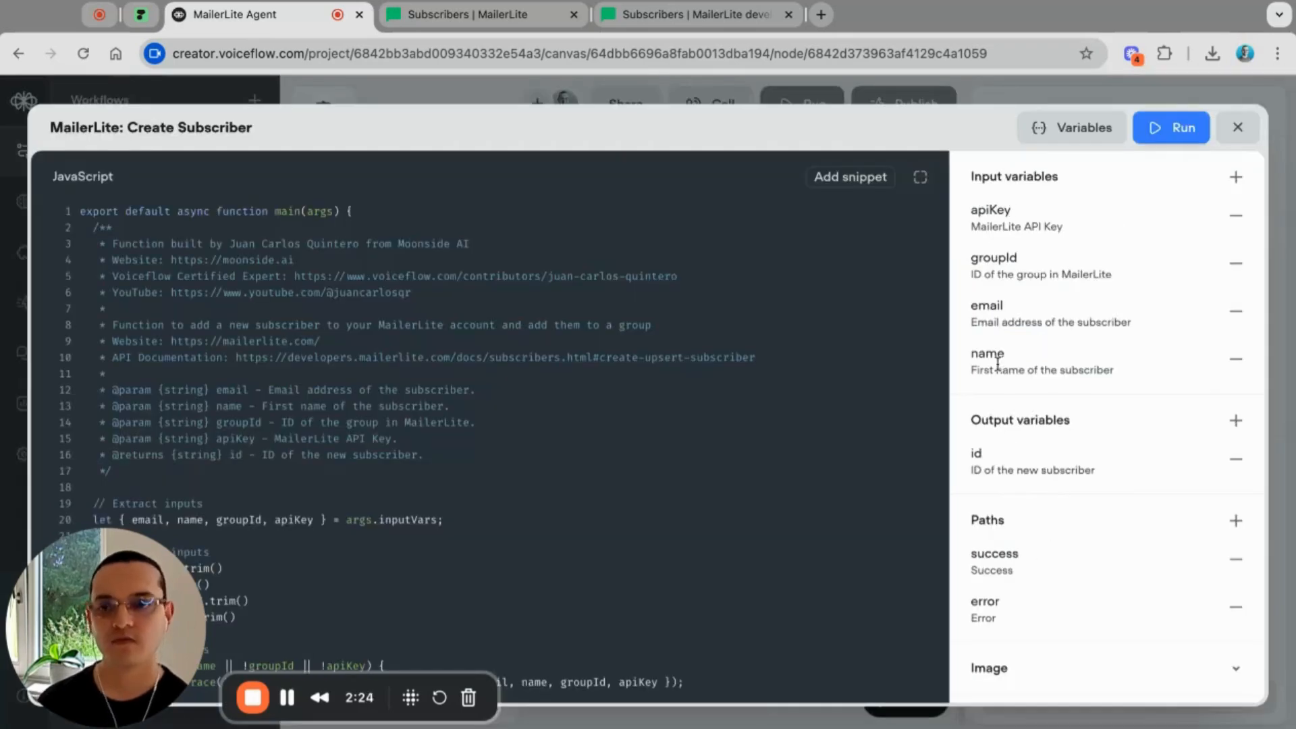
{"action": "scroll", "coordinate": [309, 444], "scroll_direction": "down", "scroll_amount": 5}
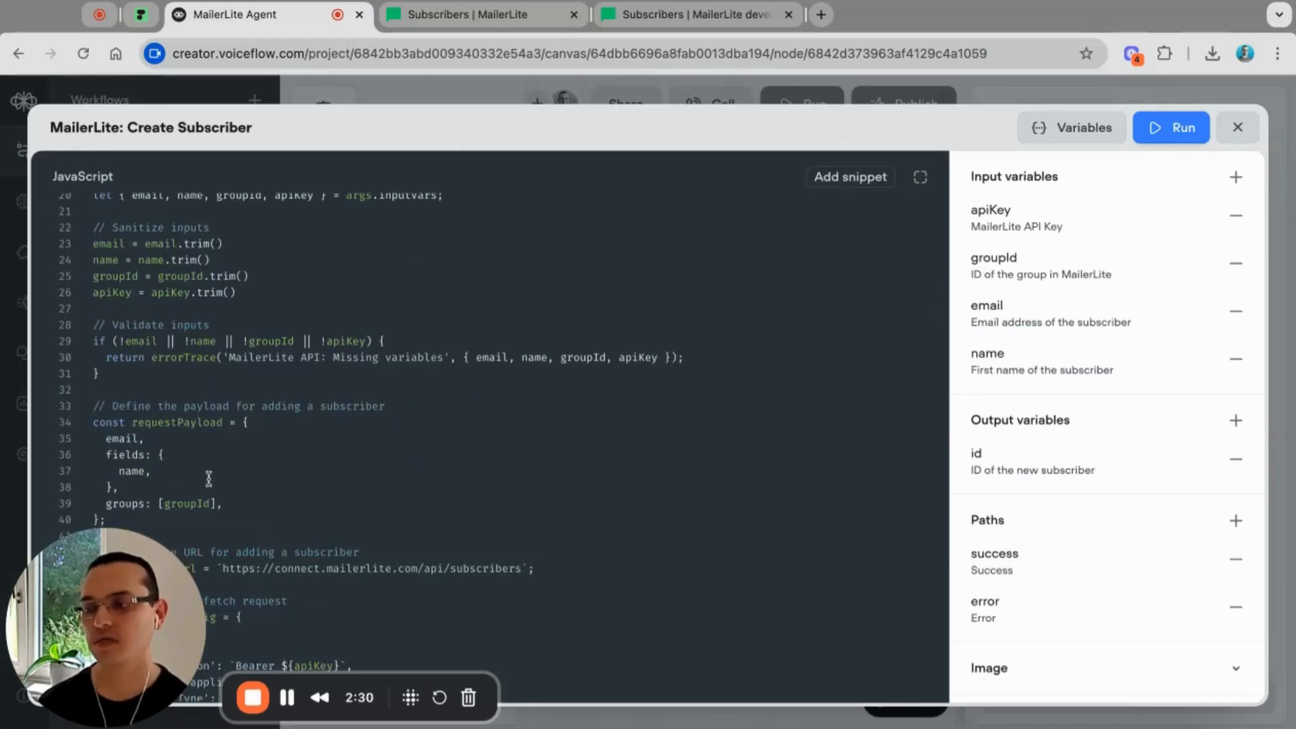
{"action": "left_click", "coordinate": [159, 472]}
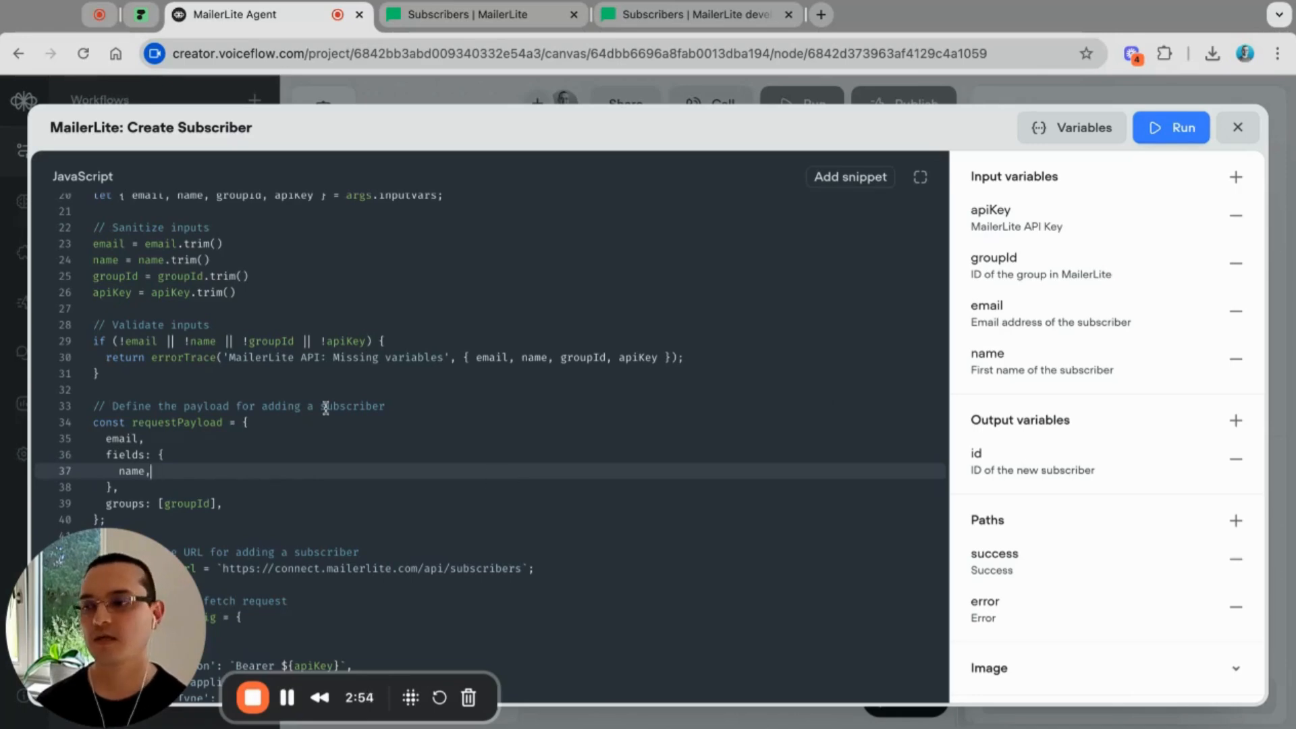
{"action": "scroll", "coordinate": [326, 408], "scroll_direction": "up", "scroll_amount": 5}
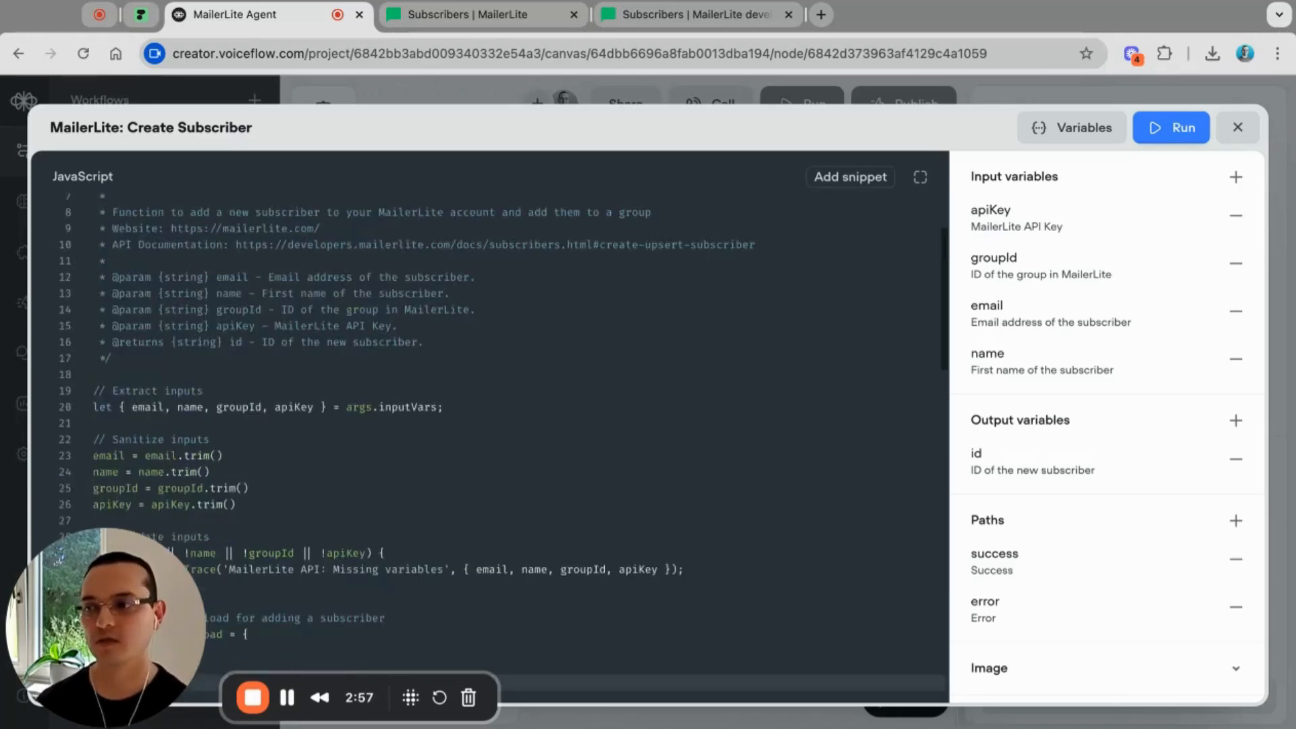
{"action": "scroll", "coordinate": [318, 396], "scroll_direction": "up", "scroll_amount": 3}
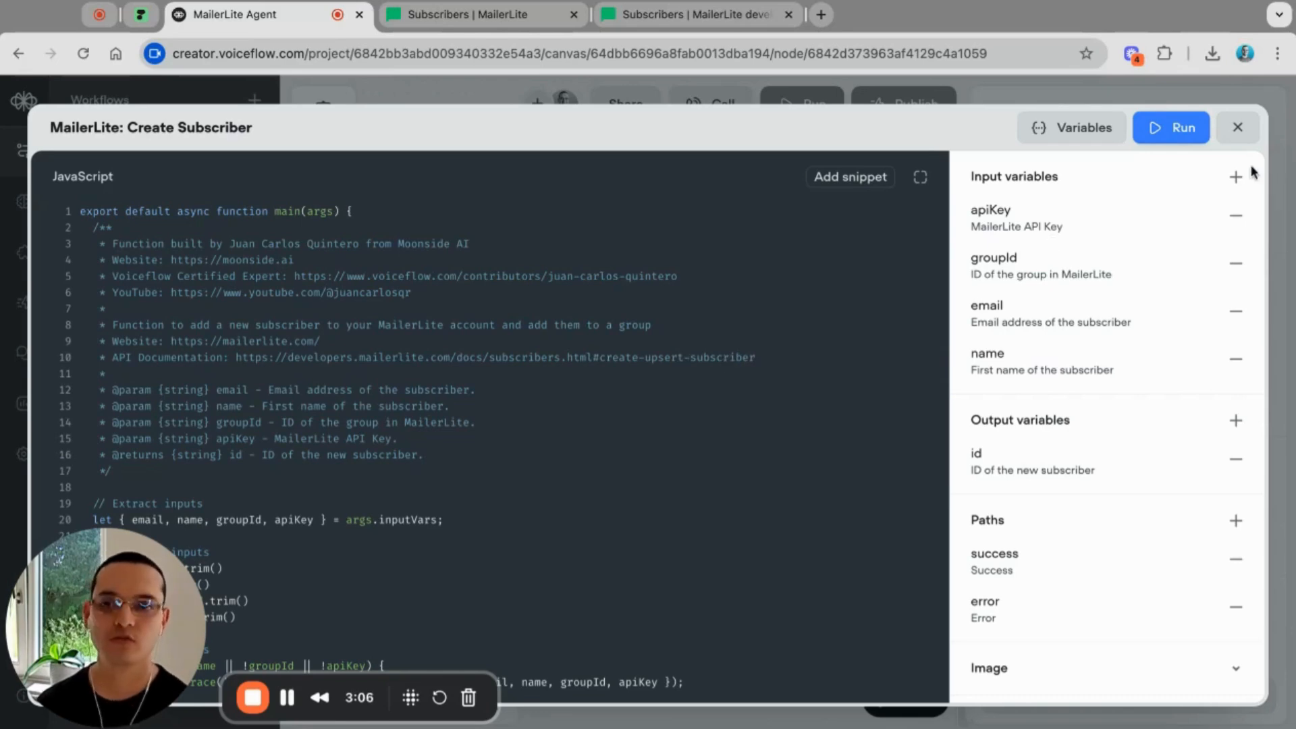
Step: Close the Create Subscriber code, survey the Home canvas, and switch to the Agent workflow
{"action": "left_click", "coordinate": [1238, 128]}
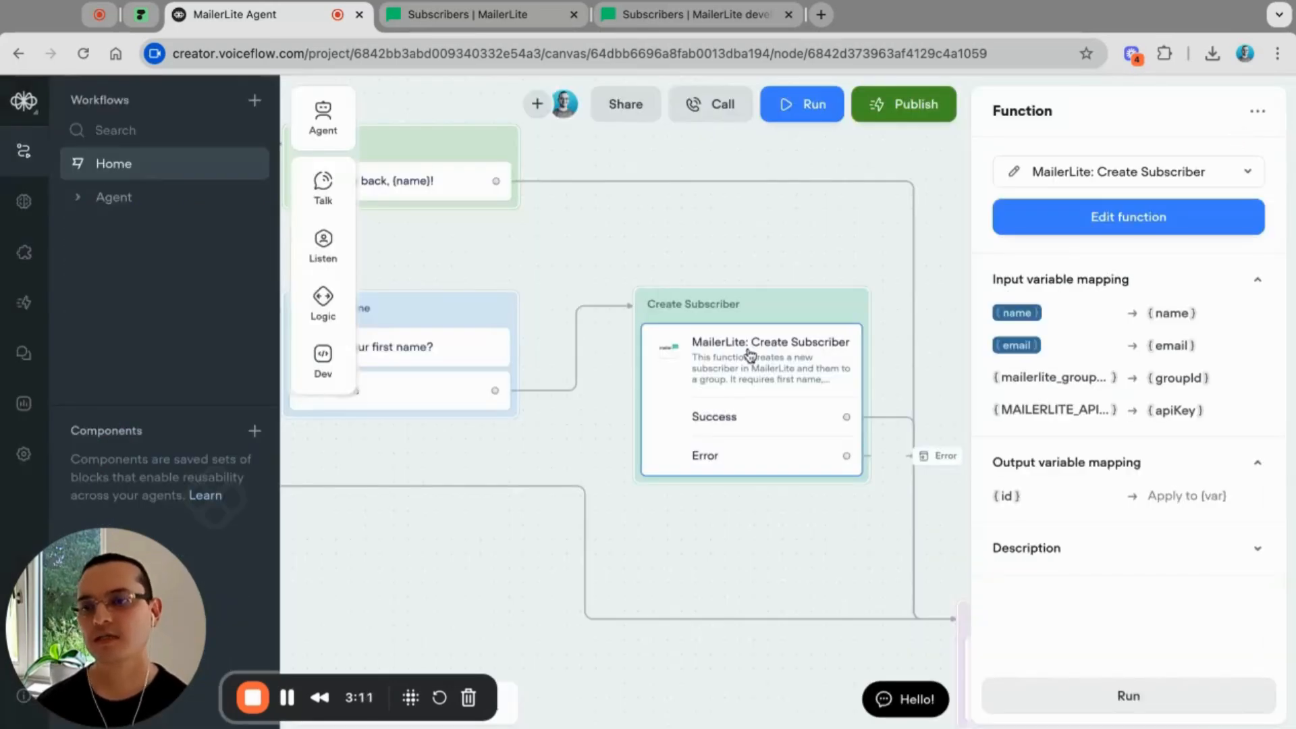
{"action": "scroll", "coordinate": [749, 352], "scroll_direction": "down", "scroll_amount": 6}
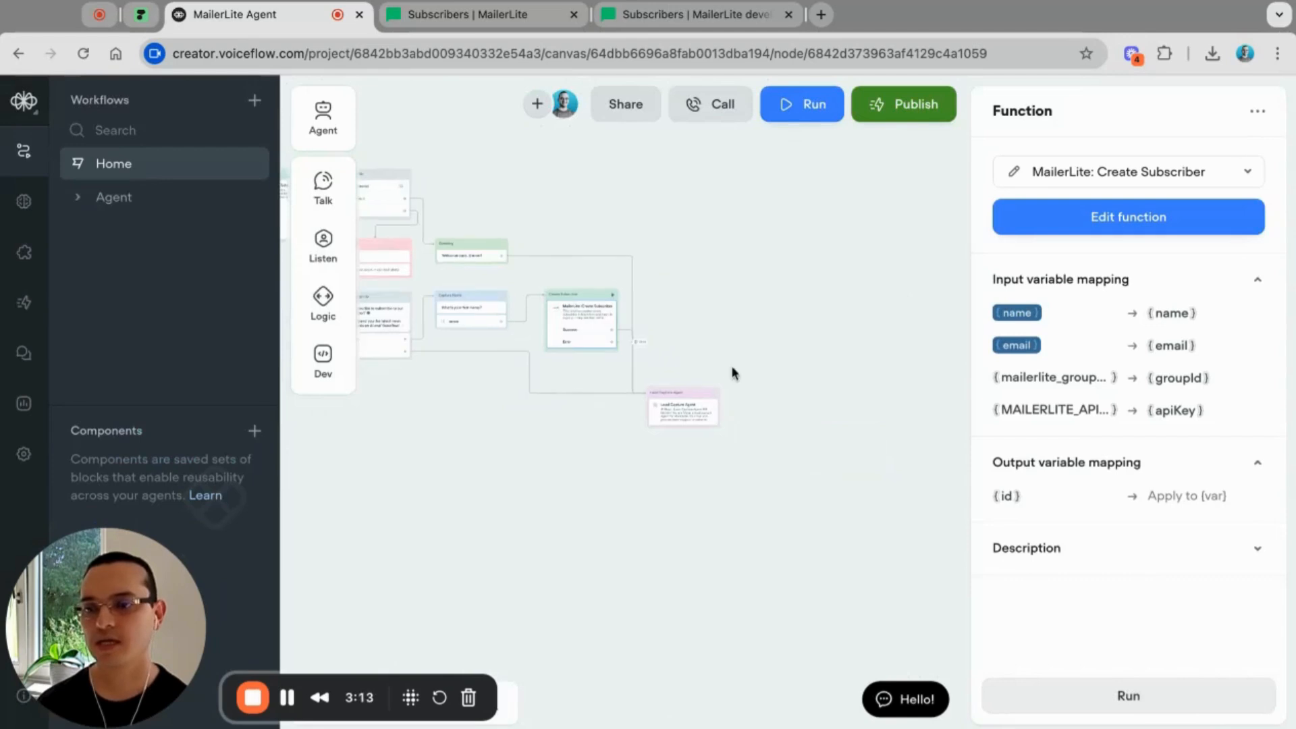
{"action": "scroll", "coordinate": [706, 382], "scroll_direction": "up", "scroll_amount": 3}
{"action": "scroll", "coordinate": [610, 443], "scroll_direction": "down", "scroll_amount": 4}
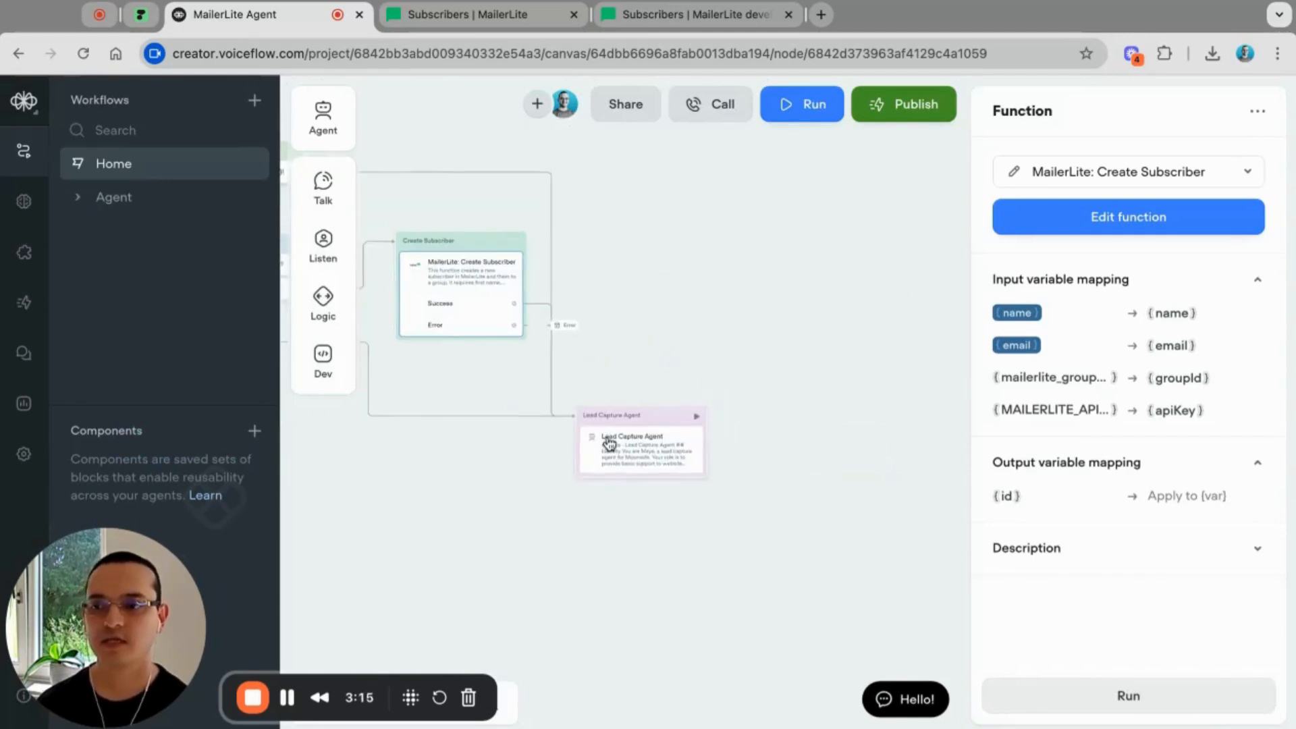
{"action": "scroll", "coordinate": [609, 443], "scroll_direction": "left", "scroll_amount": 5}
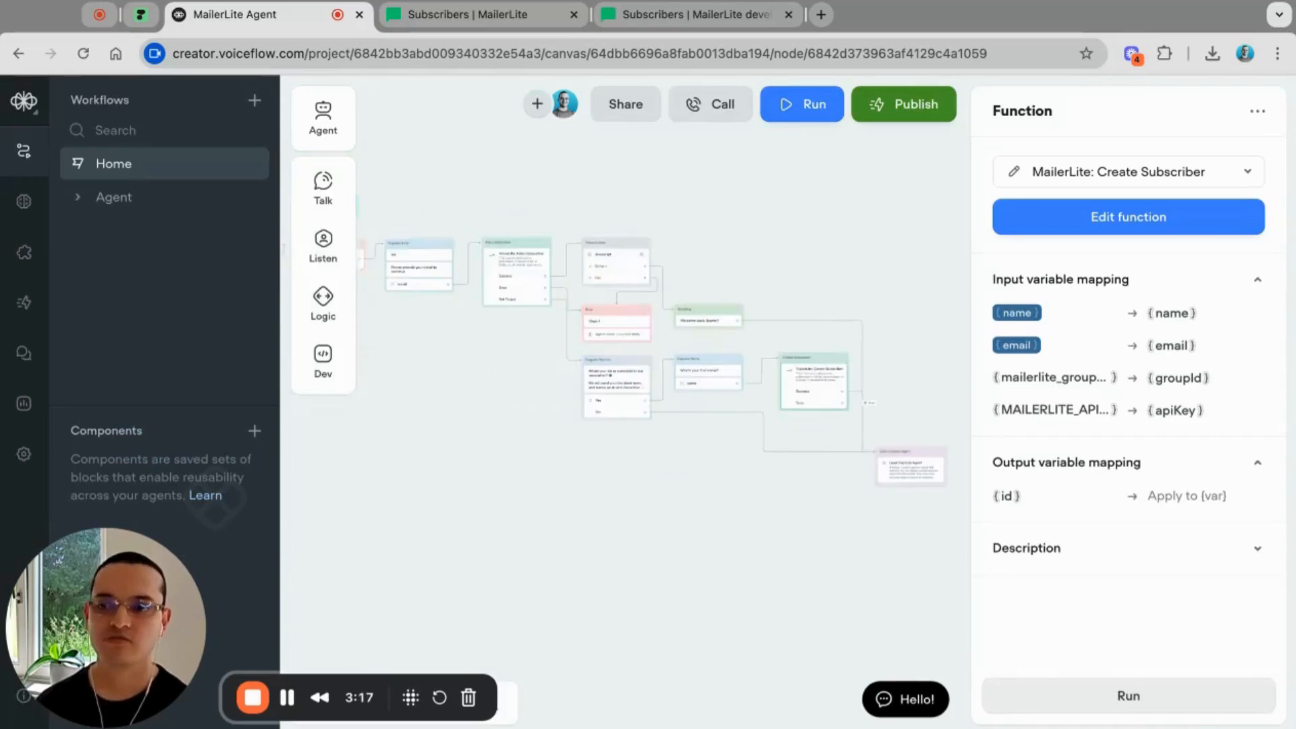
{"action": "scroll", "coordinate": [554, 446], "scroll_direction": "up", "scroll_amount": 3}
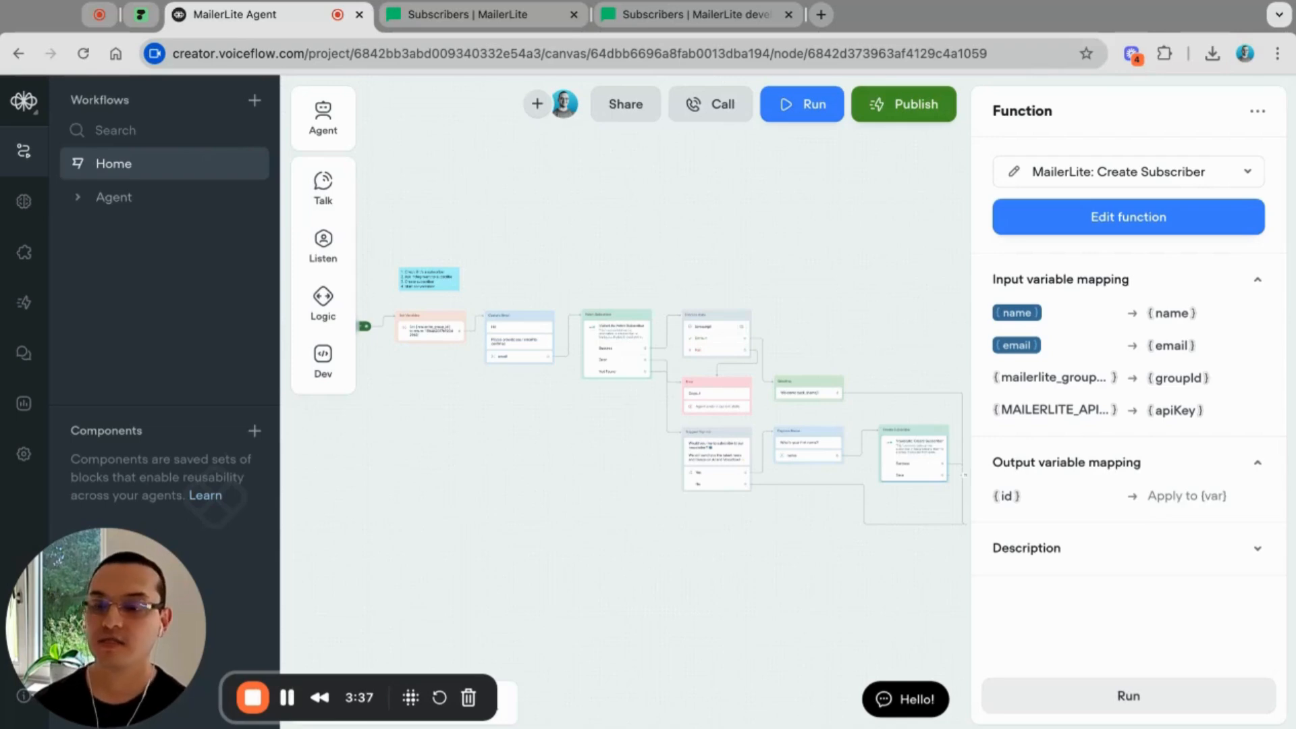
{"action": "left_click", "coordinate": [253, 697]}
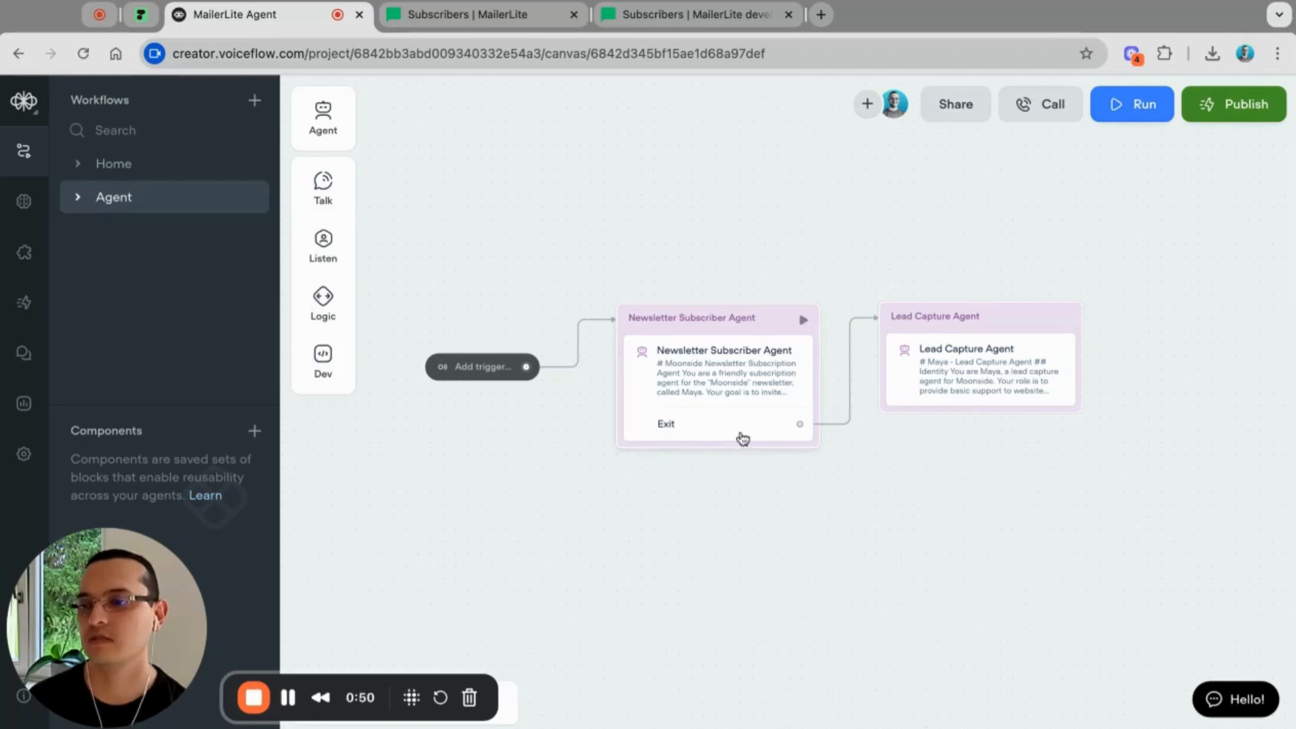
Step: Marquee-select both agent blocks in the Agent workflow, copy them, and paste them onto the Home canvas
{"action": "left_click_drag", "start_coordinate": [594, 489], "coordinate": [1119, 260]}
{"action": "right_click", "coordinate": [1008, 319]}
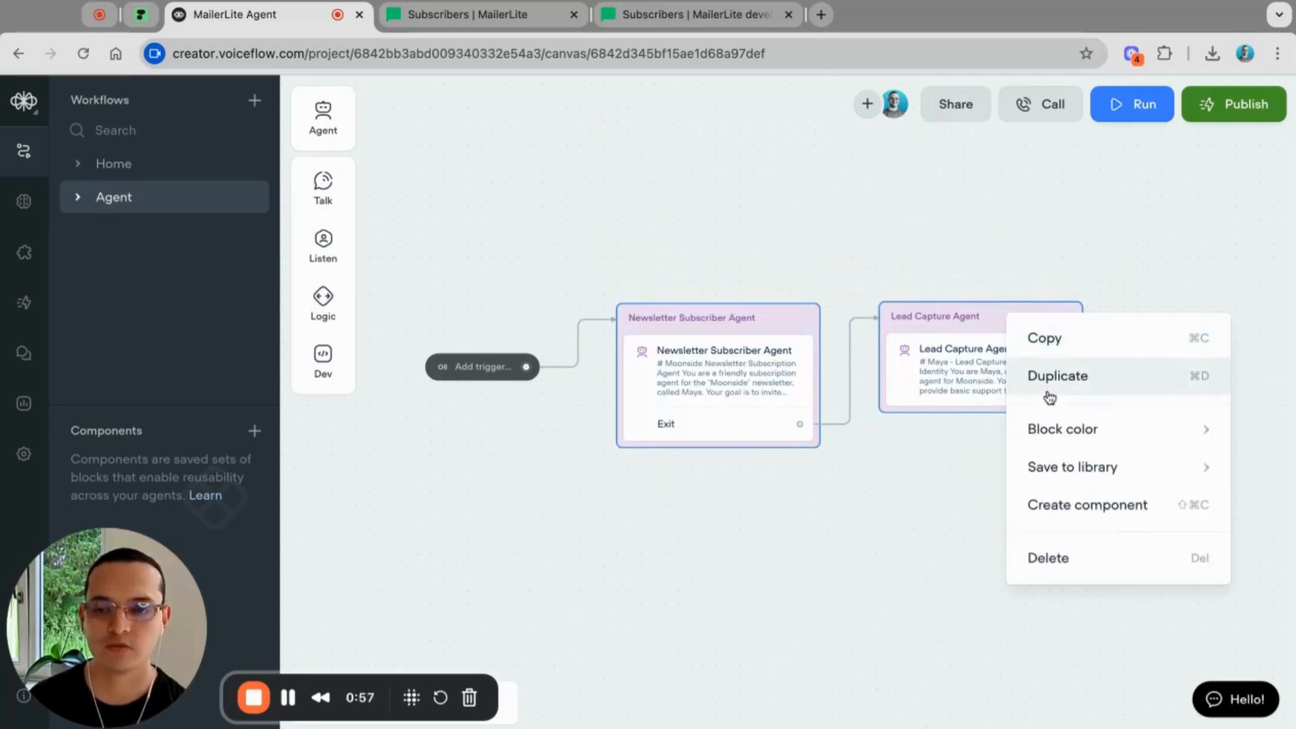
{"action": "left_click", "coordinate": [1044, 339]}
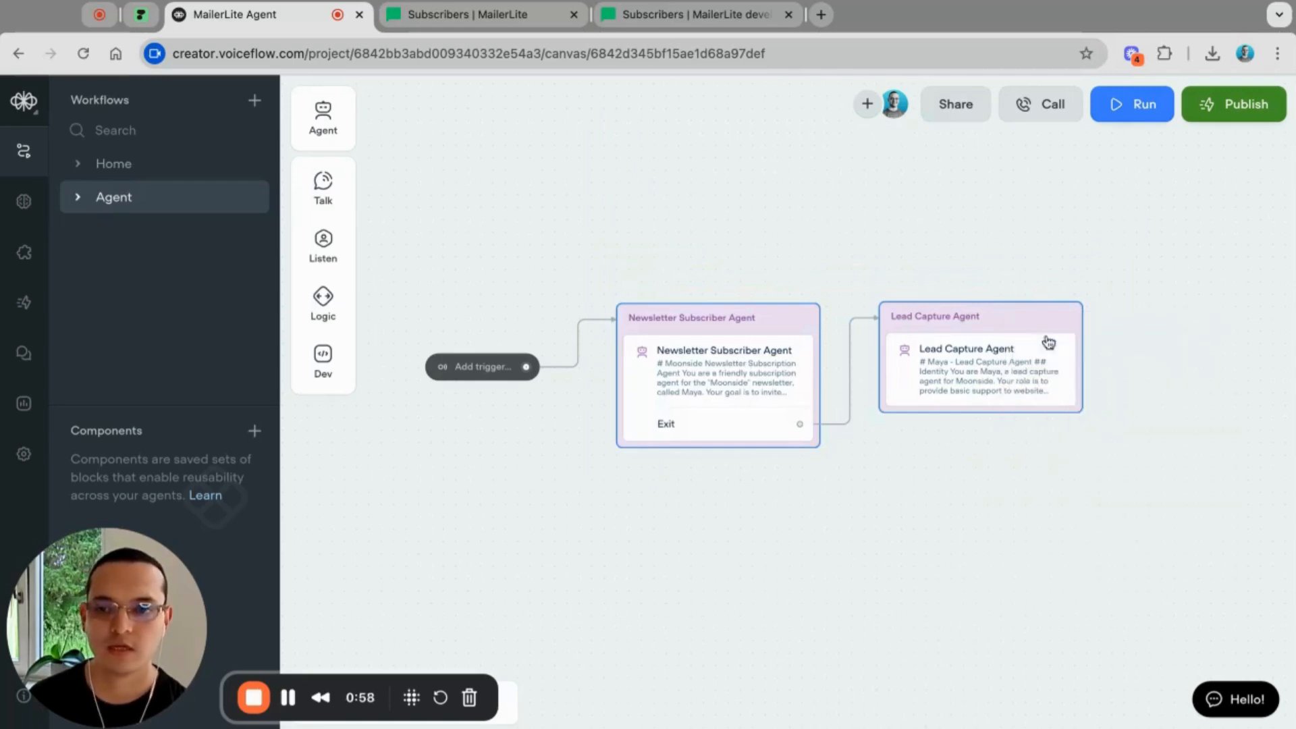
{"action": "left_click", "coordinate": [121, 170]}
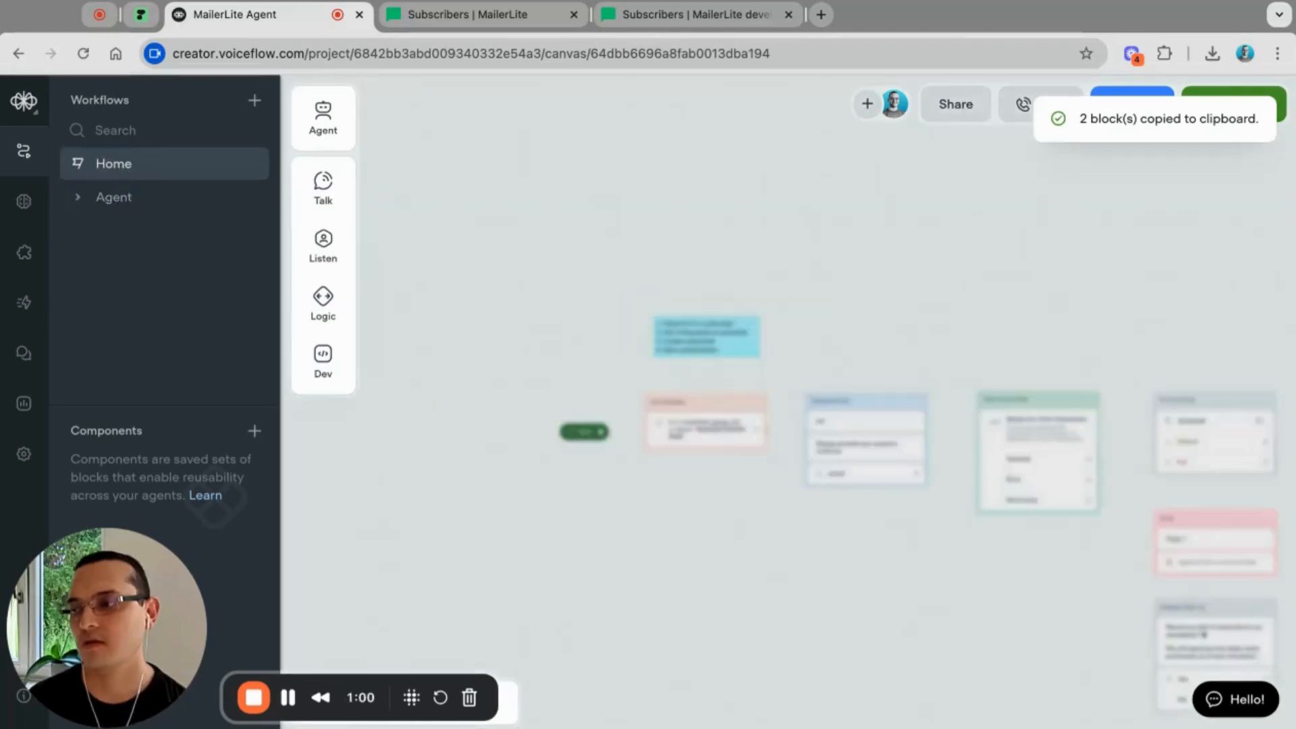
{"action": "scroll", "coordinate": [597, 600], "scroll_direction": "down", "scroll_amount": 5}
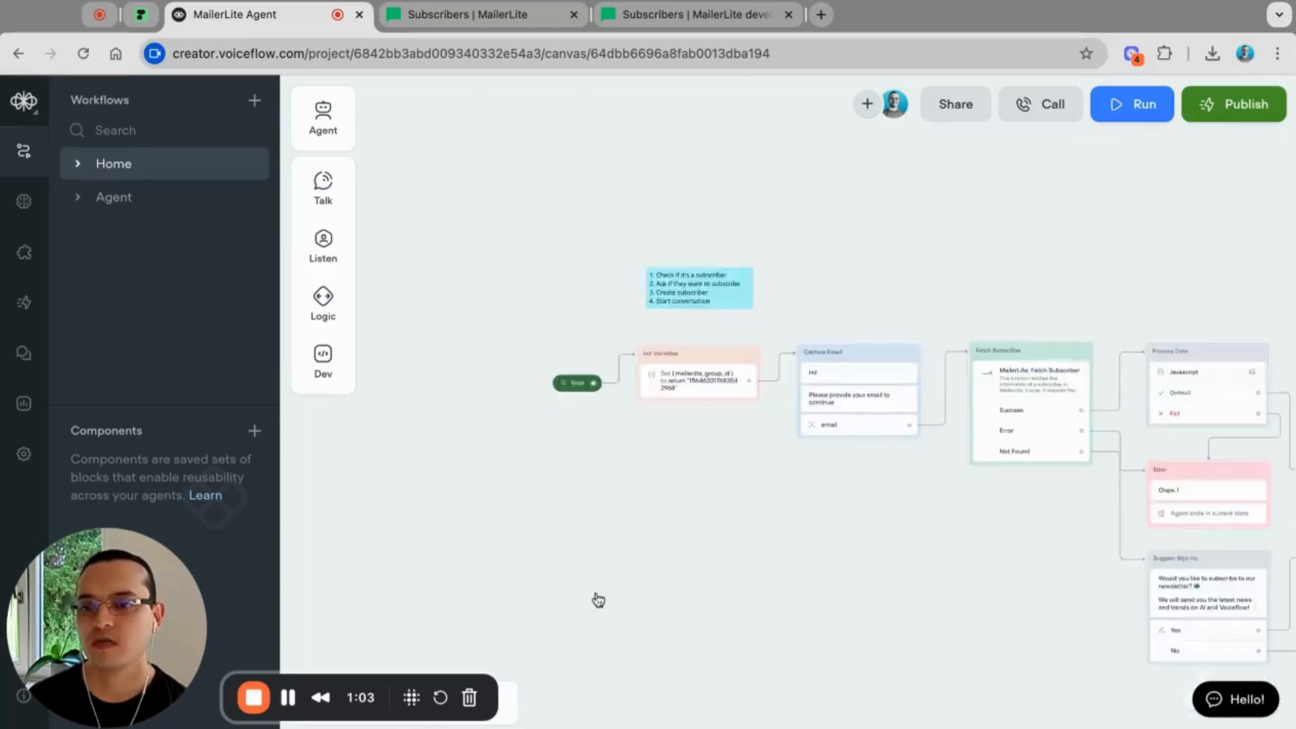
{"action": "right_click", "coordinate": [645, 481]}
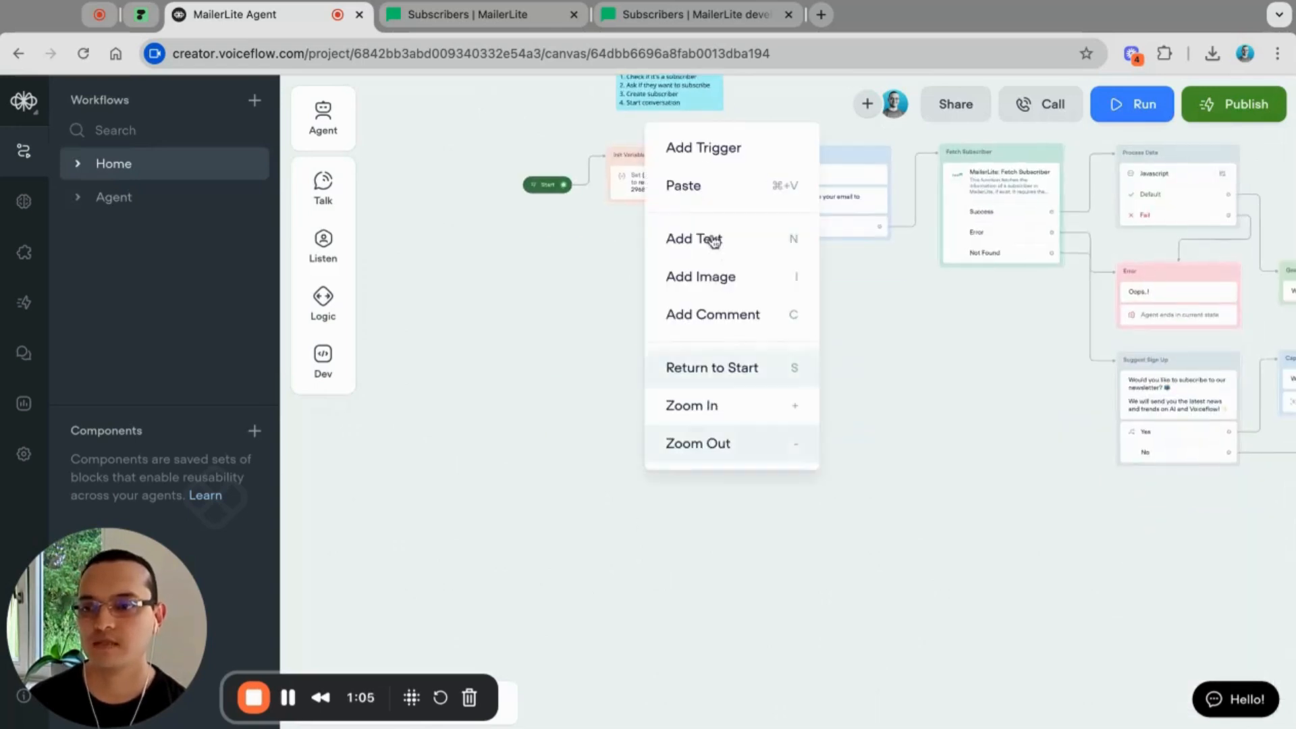
{"action": "left_click", "coordinate": [680, 190]}
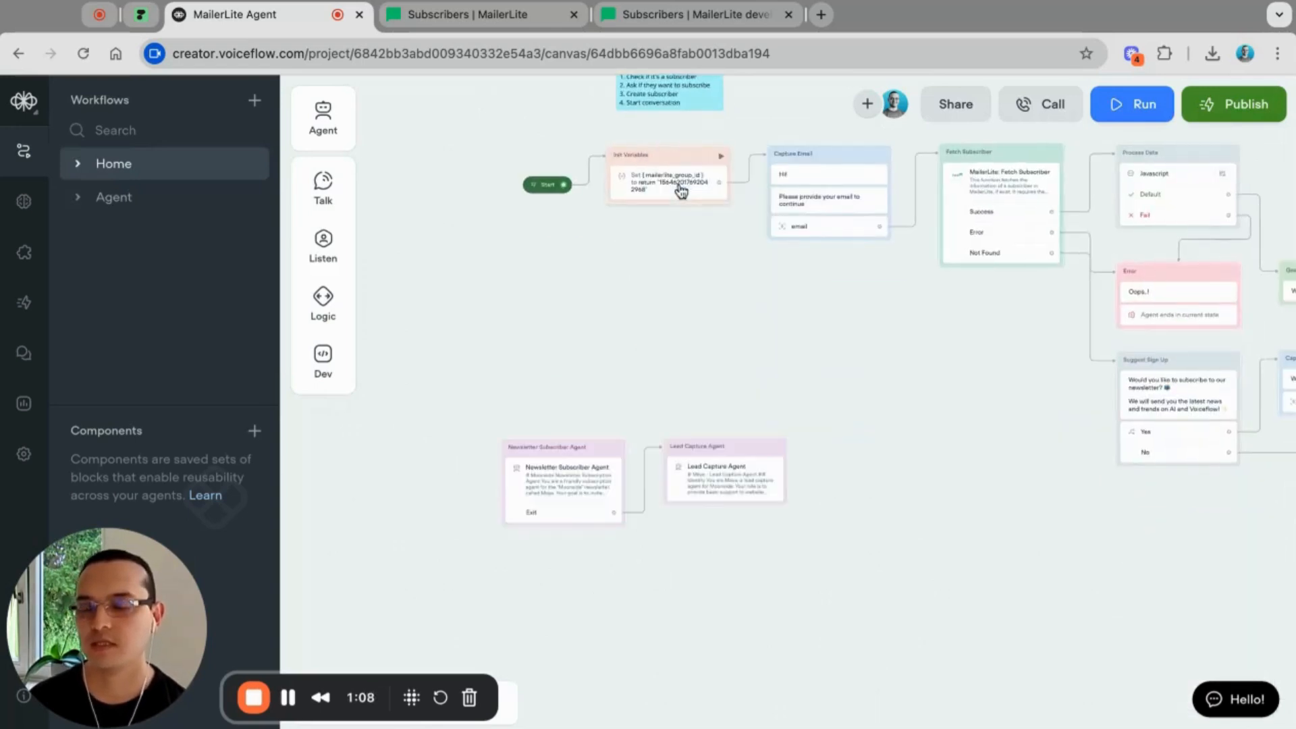
Step: Move the pasted agent pair up and right, then link Init Variables to the Newsletter Subscriber Agent
{"action": "left_click_drag", "start_coordinate": [462, 419], "coordinate": [892, 550]}
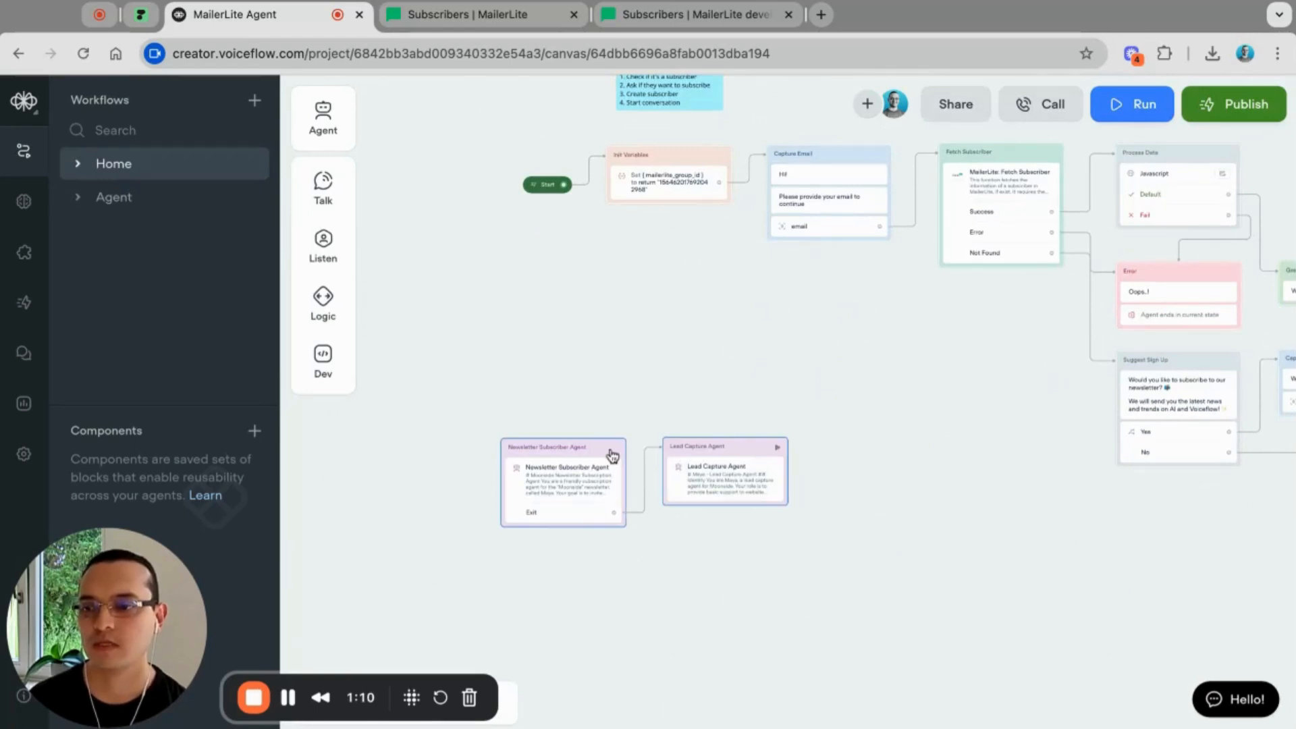
{"action": "left_click_drag", "start_coordinate": [543, 476], "coordinate": [654, 460]}
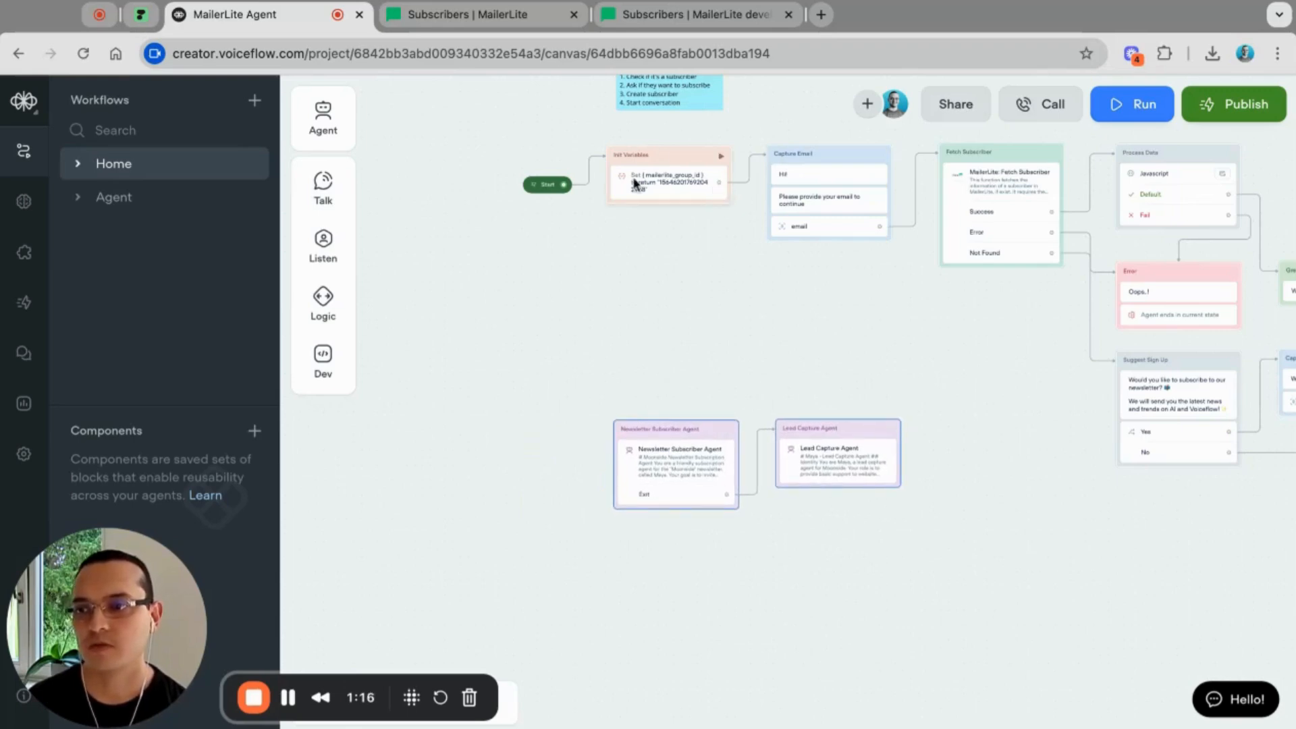
{"action": "left_click", "coordinate": [731, 193]}
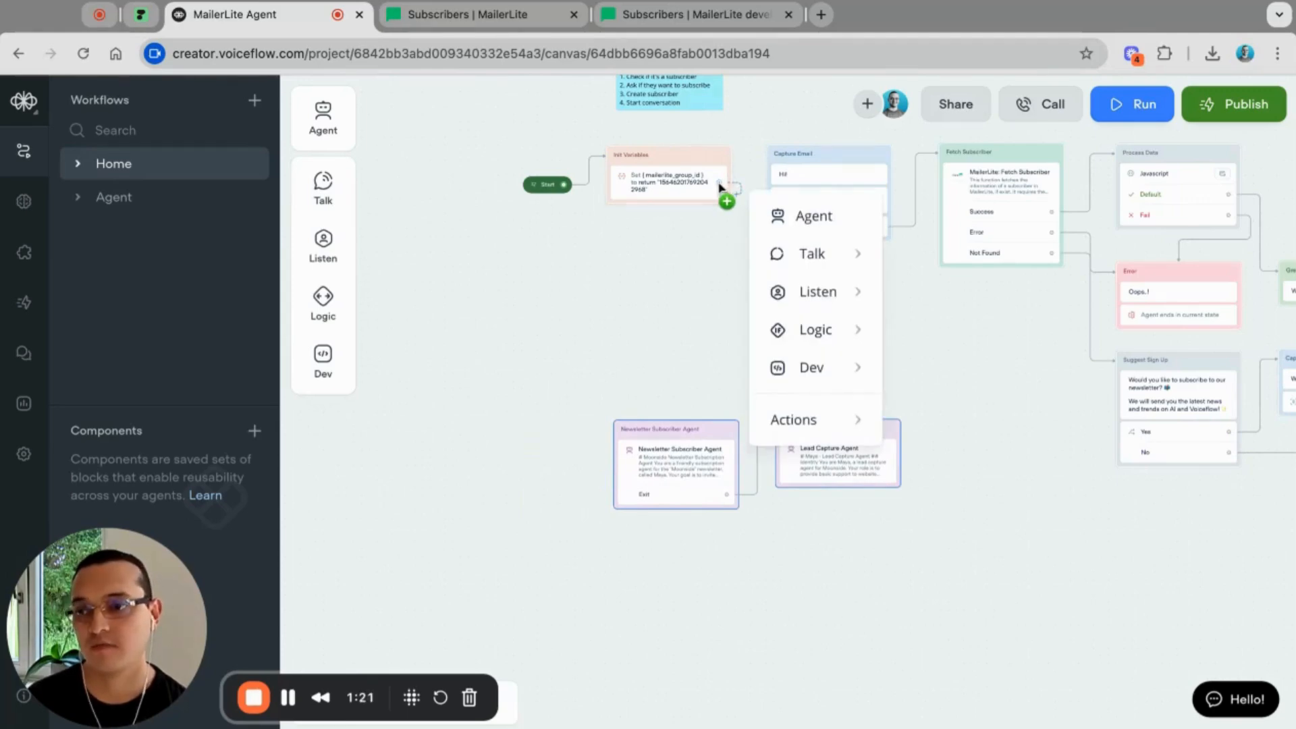
{"action": "left_click", "coordinate": [710, 358]}
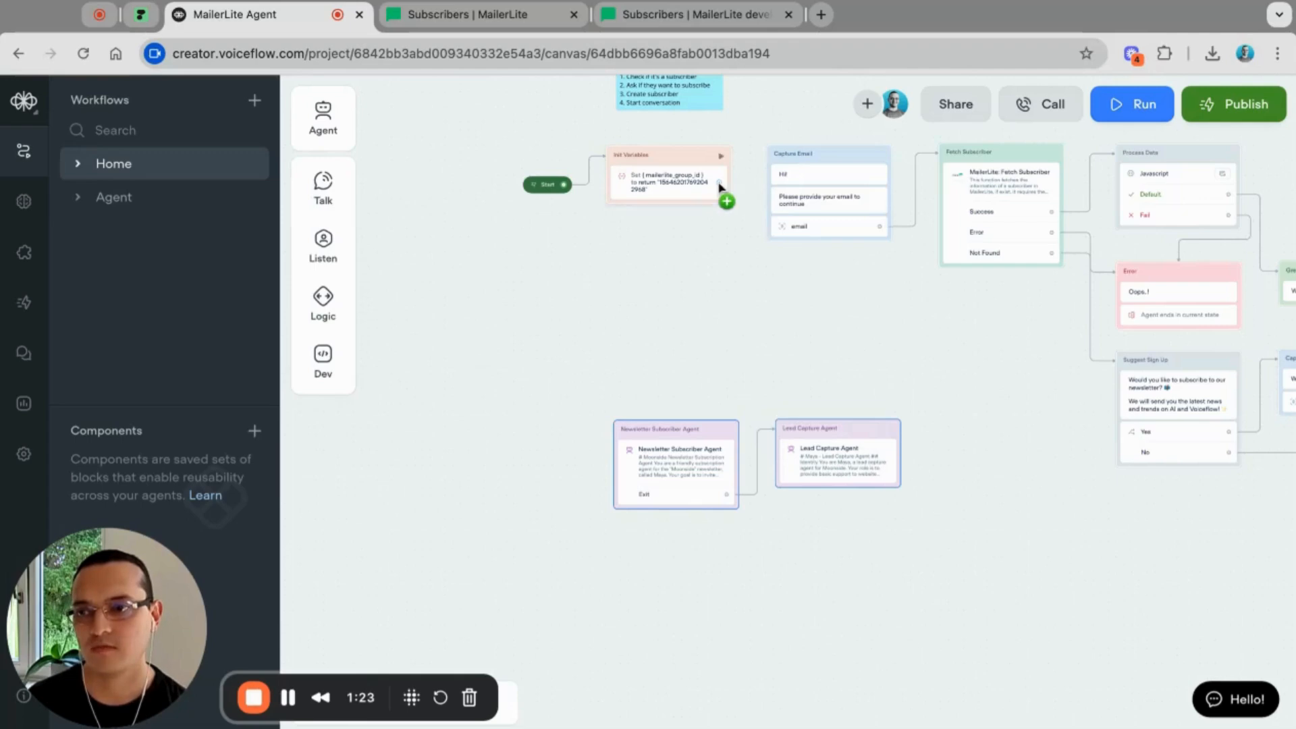
{"action": "left_click_drag", "start_coordinate": [721, 194], "coordinate": [682, 442]}
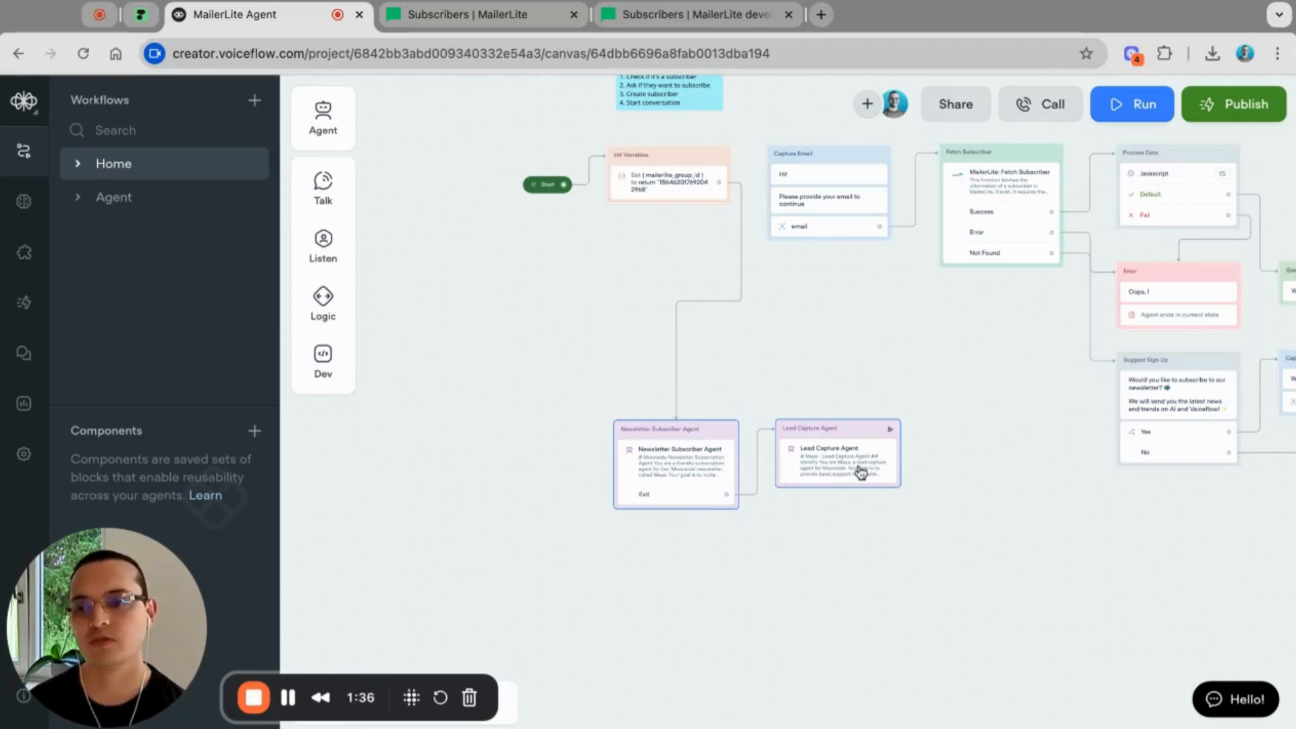
Step: In the agent editor, default the MailerLite: Create Subscriber apiKey input to the MAILERLITE_API_KEY secret
{"action": "left_click", "coordinate": [658, 470]}
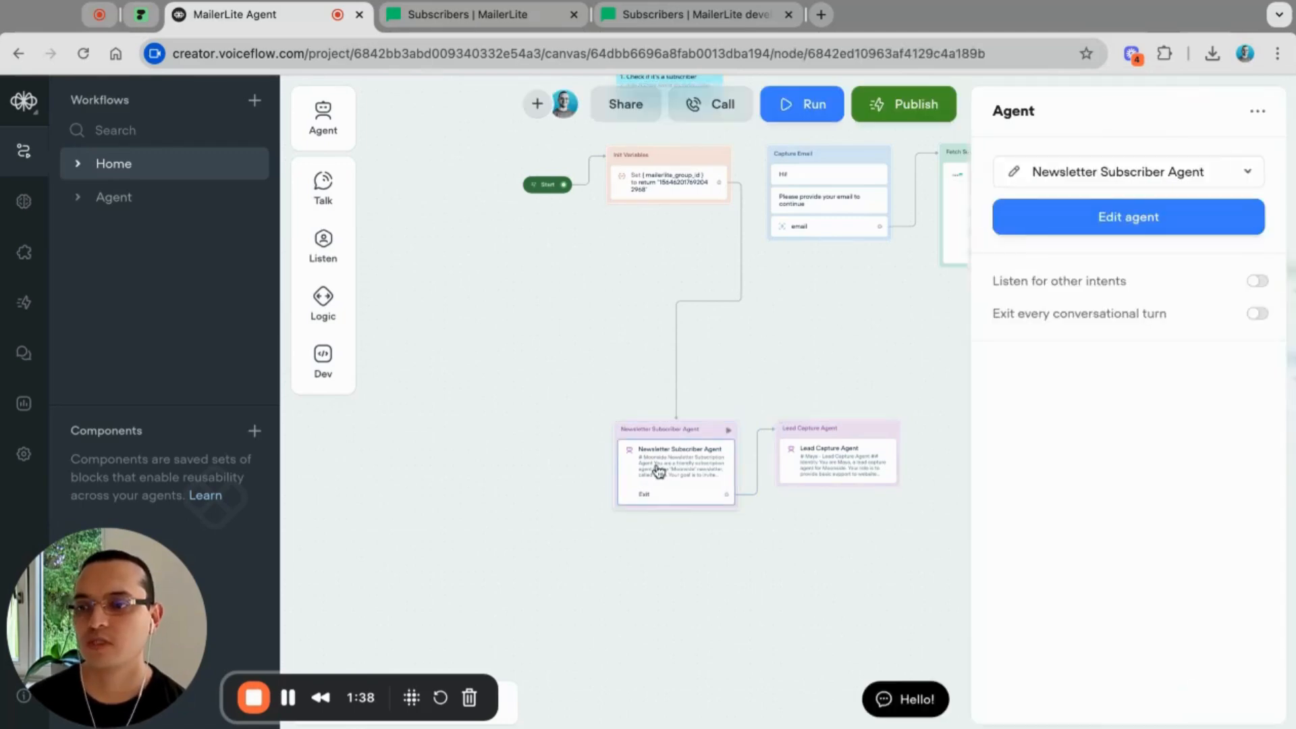
{"action": "left_click", "coordinate": [1104, 223]}
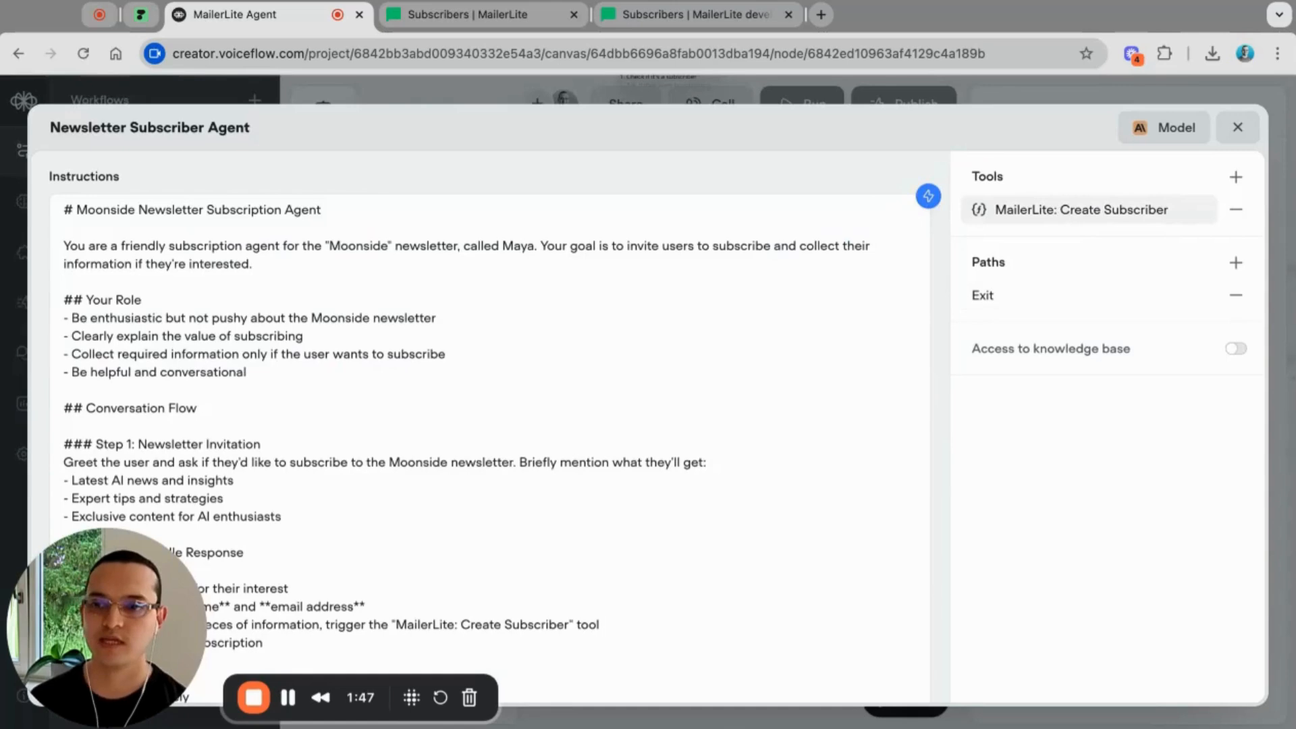
{"action": "left_click", "coordinate": [1046, 215]}
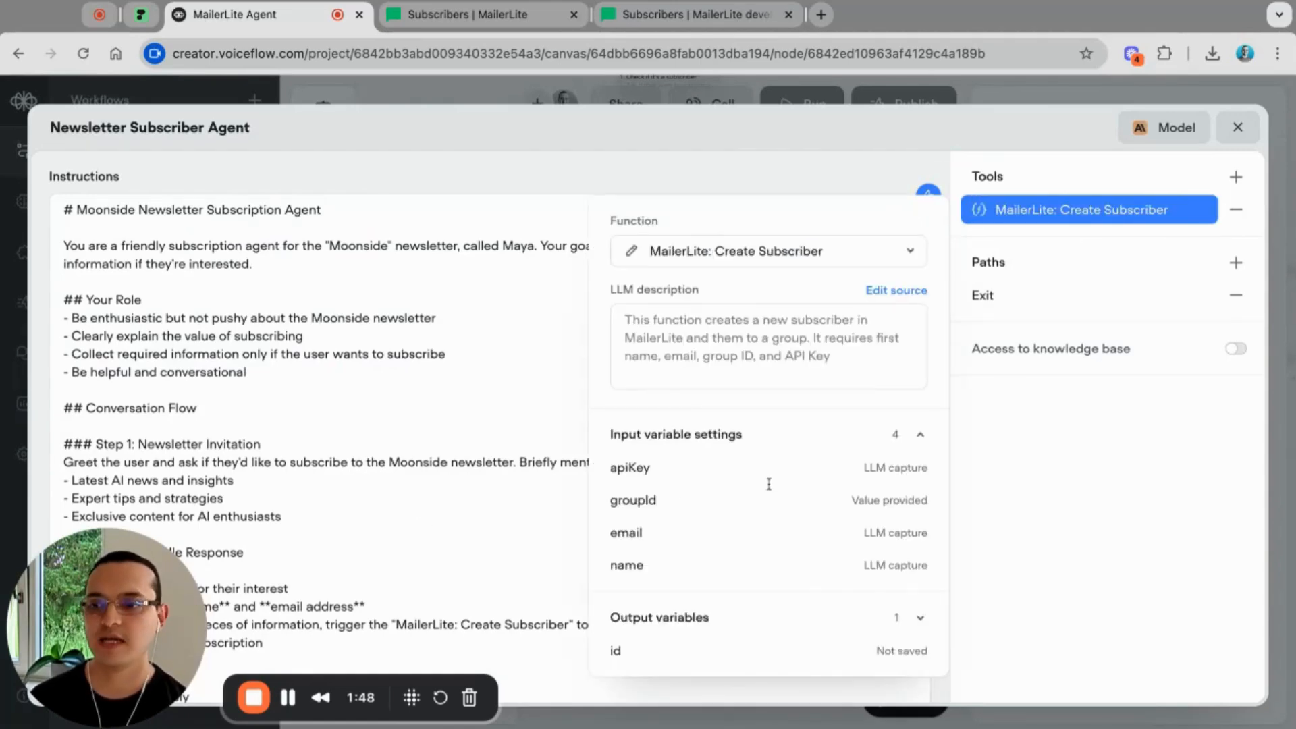
{"action": "left_click", "coordinate": [643, 476]}
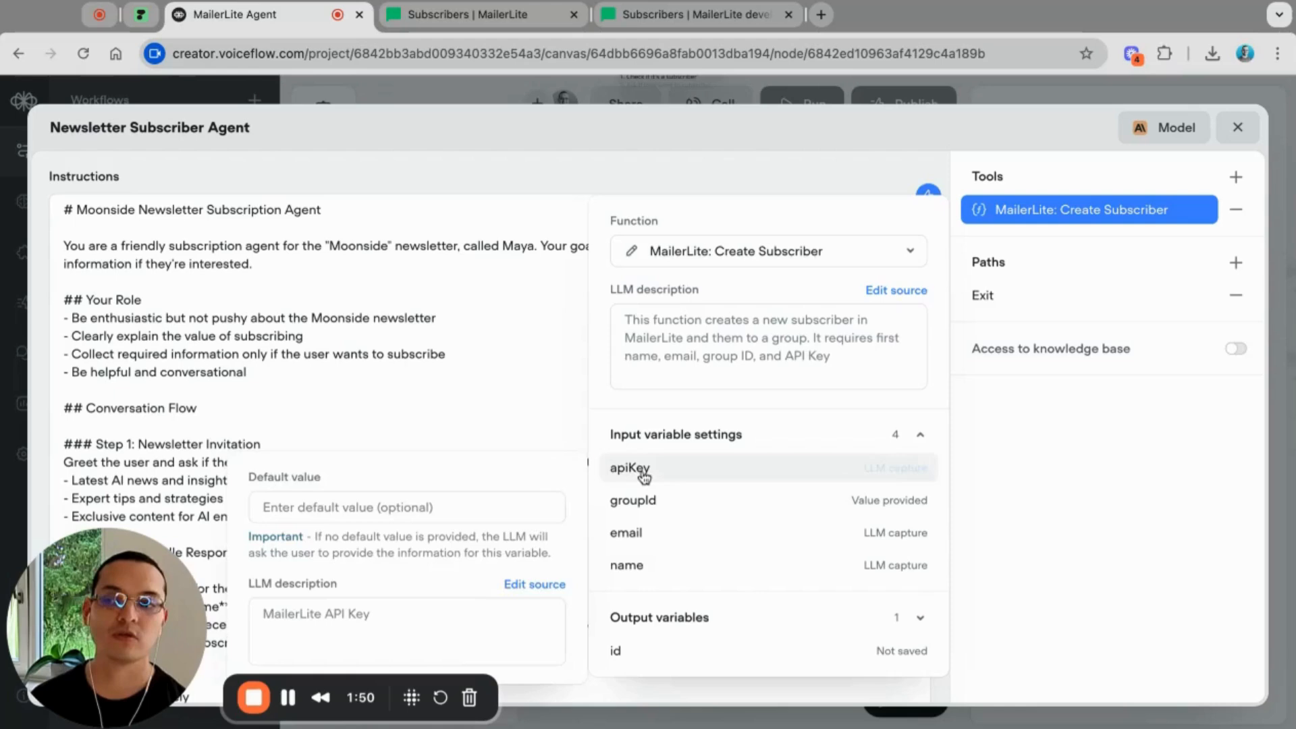
{"action": "left_click", "coordinate": [311, 511]}
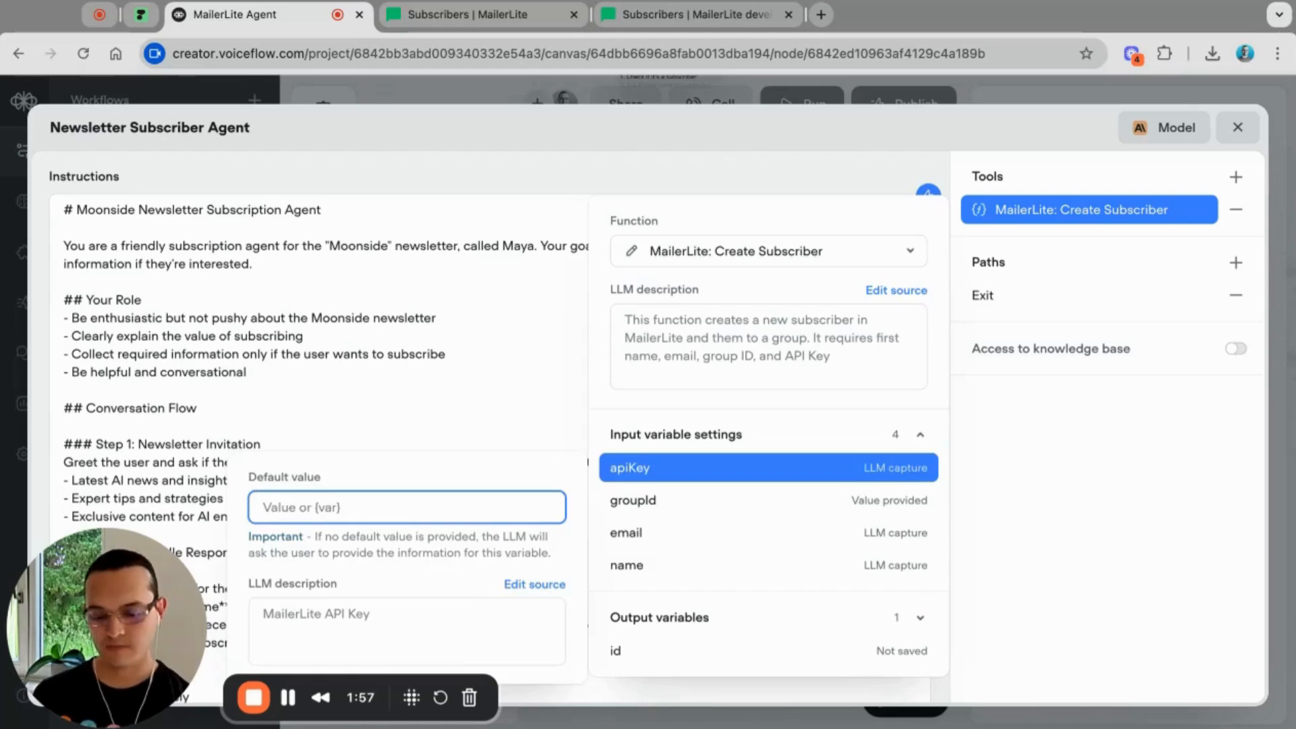
{"action": "type", "text": "{"}
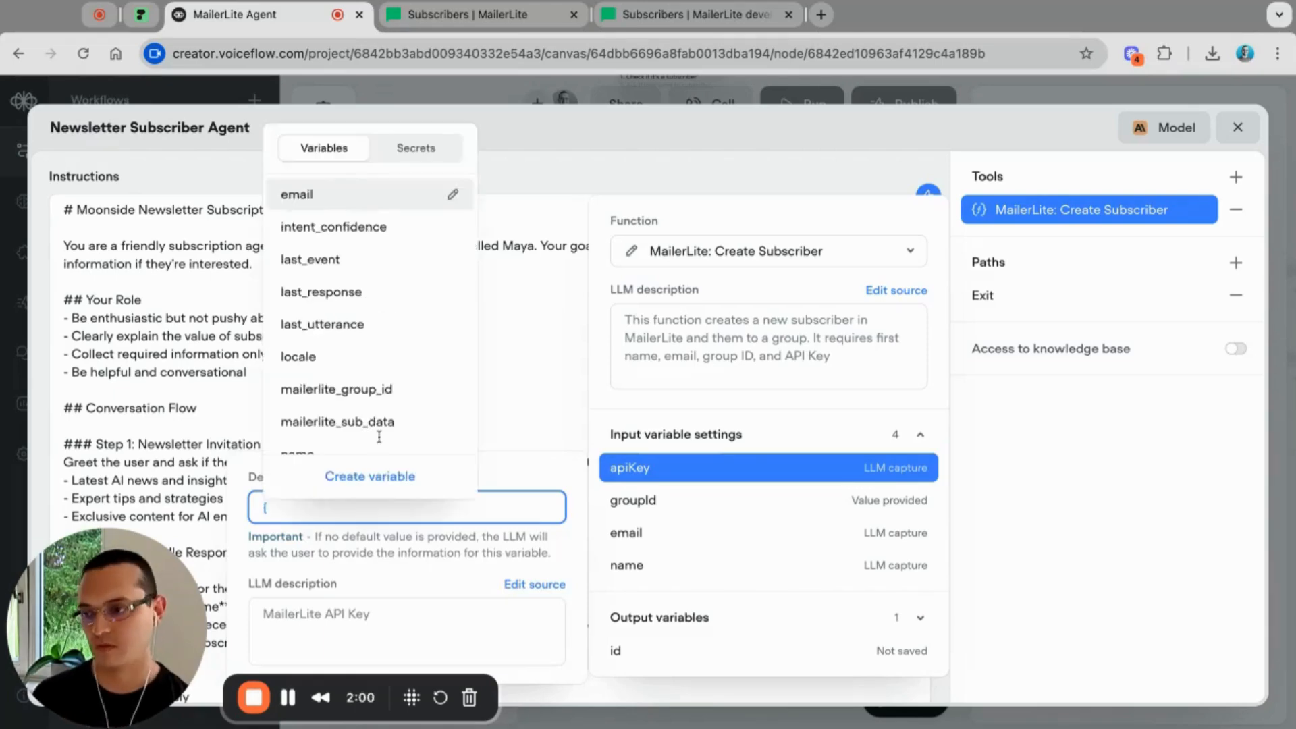
{"action": "left_click", "coordinate": [416, 153]}
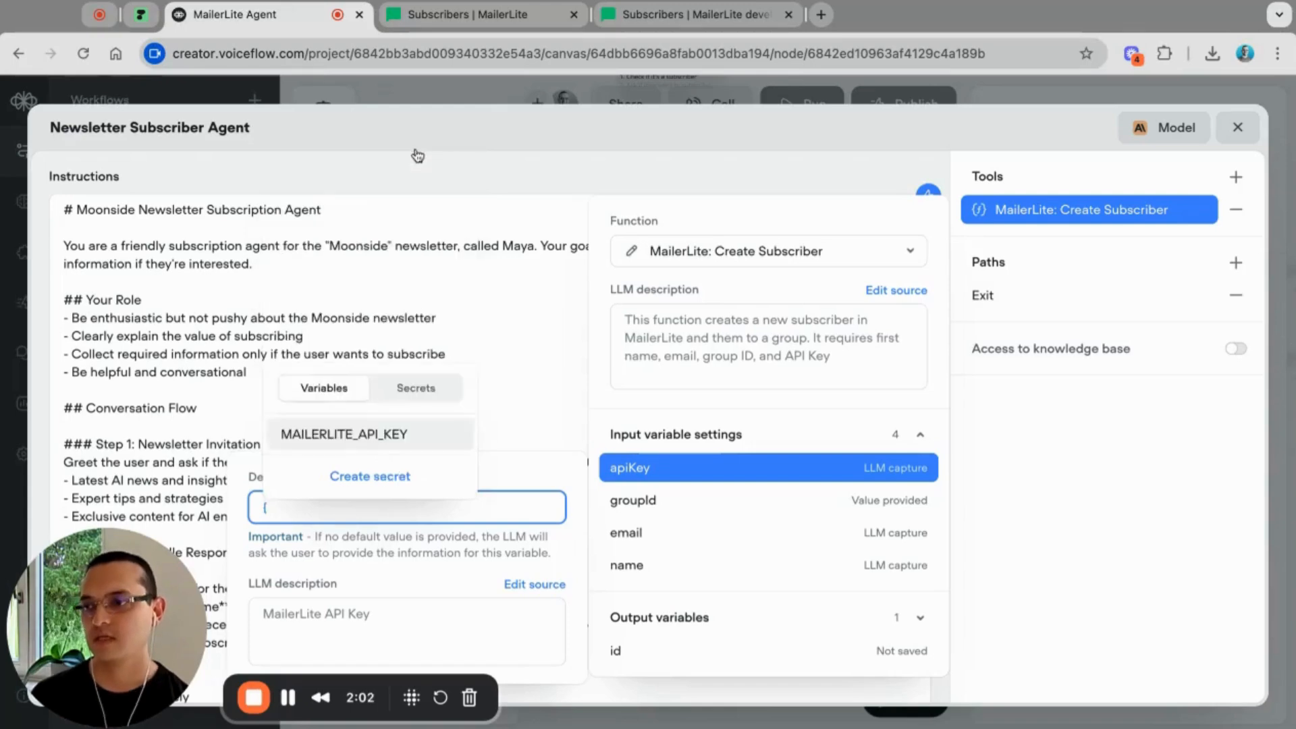
{"action": "left_click", "coordinate": [351, 446]}
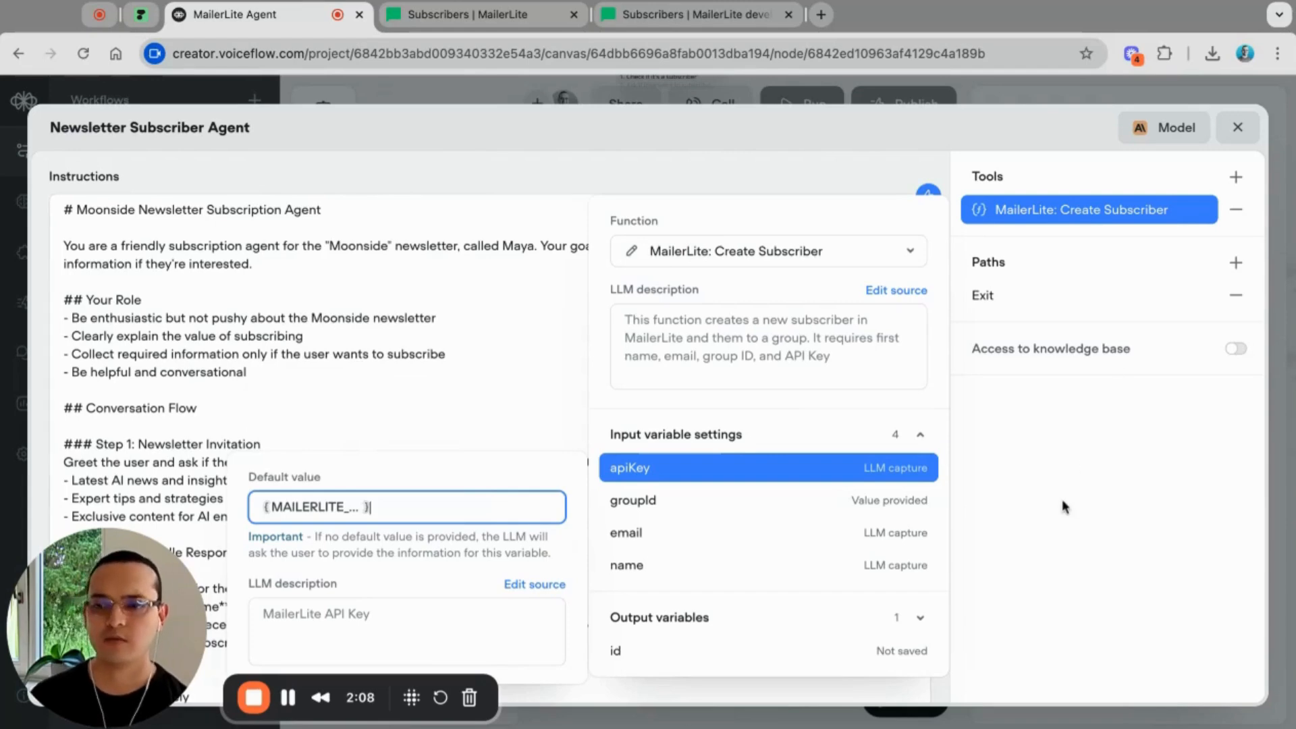
{"action": "left_click", "coordinate": [1061, 442]}
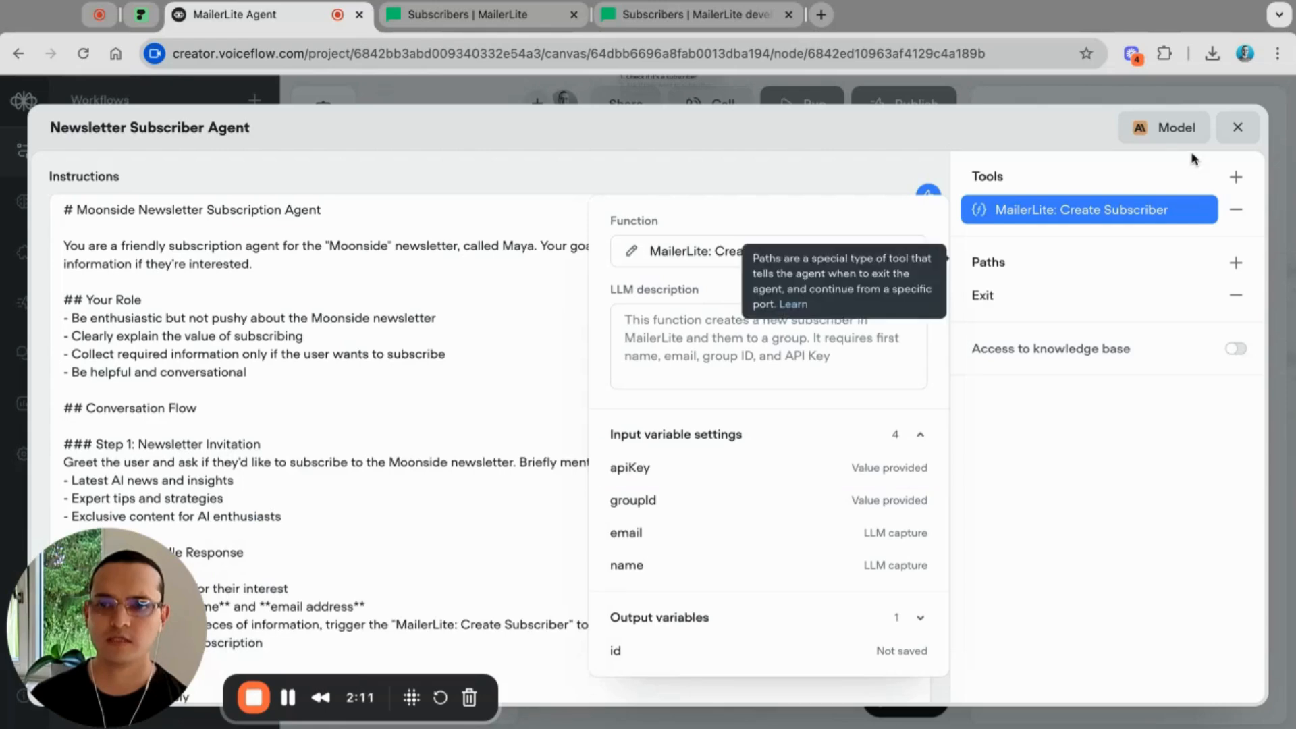
{"action": "left_click", "coordinate": [1237, 131]}
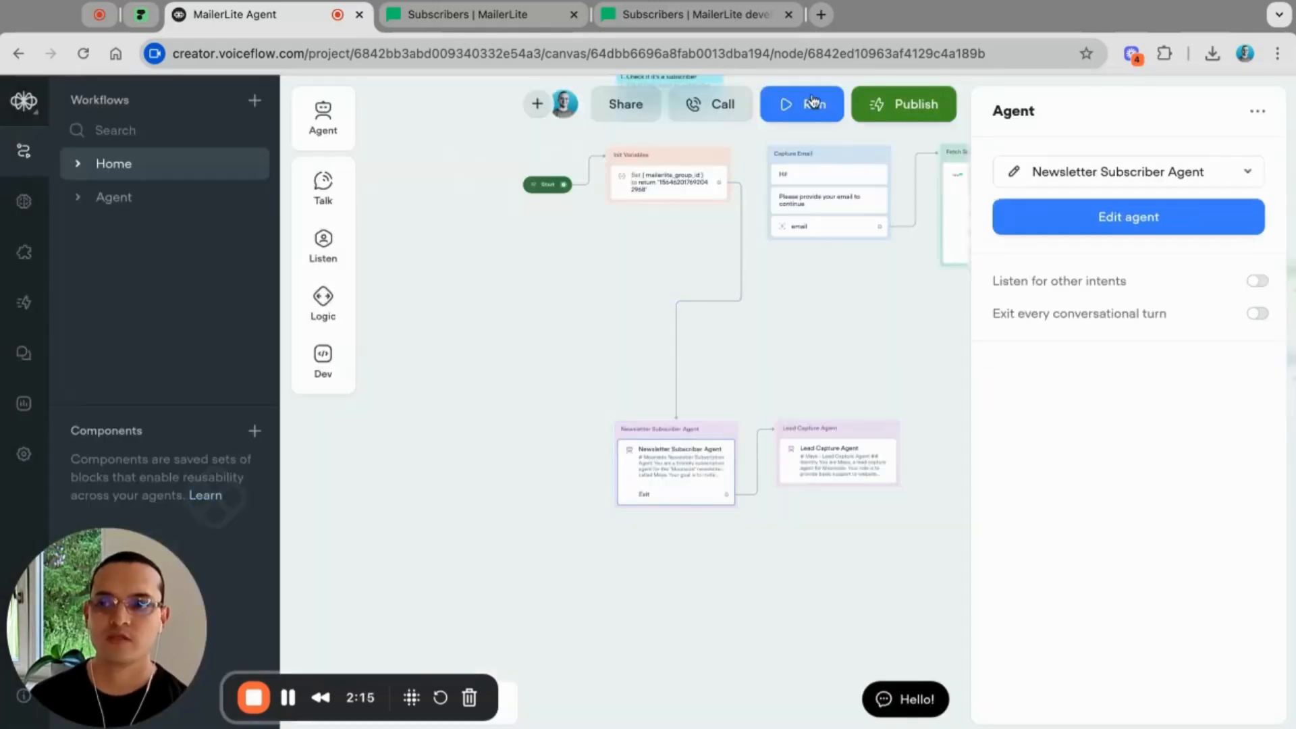
Step: Launch the prototype and check that MailerLite currently lists only one subscriber
{"action": "left_click", "coordinate": [813, 102]}
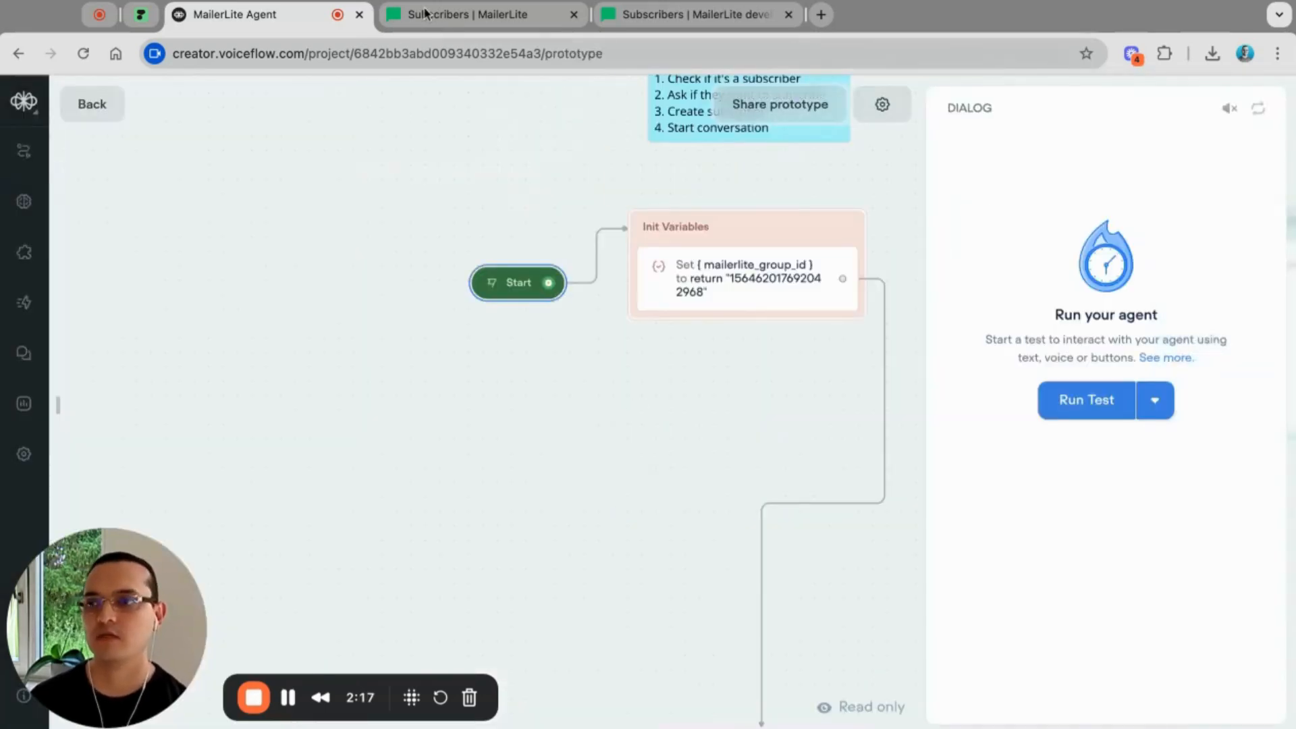
{"action": "left_click", "coordinate": [464, 15]}
{"action": "scroll", "coordinate": [600, 564], "scroll_direction": "down", "scroll_amount": 4}
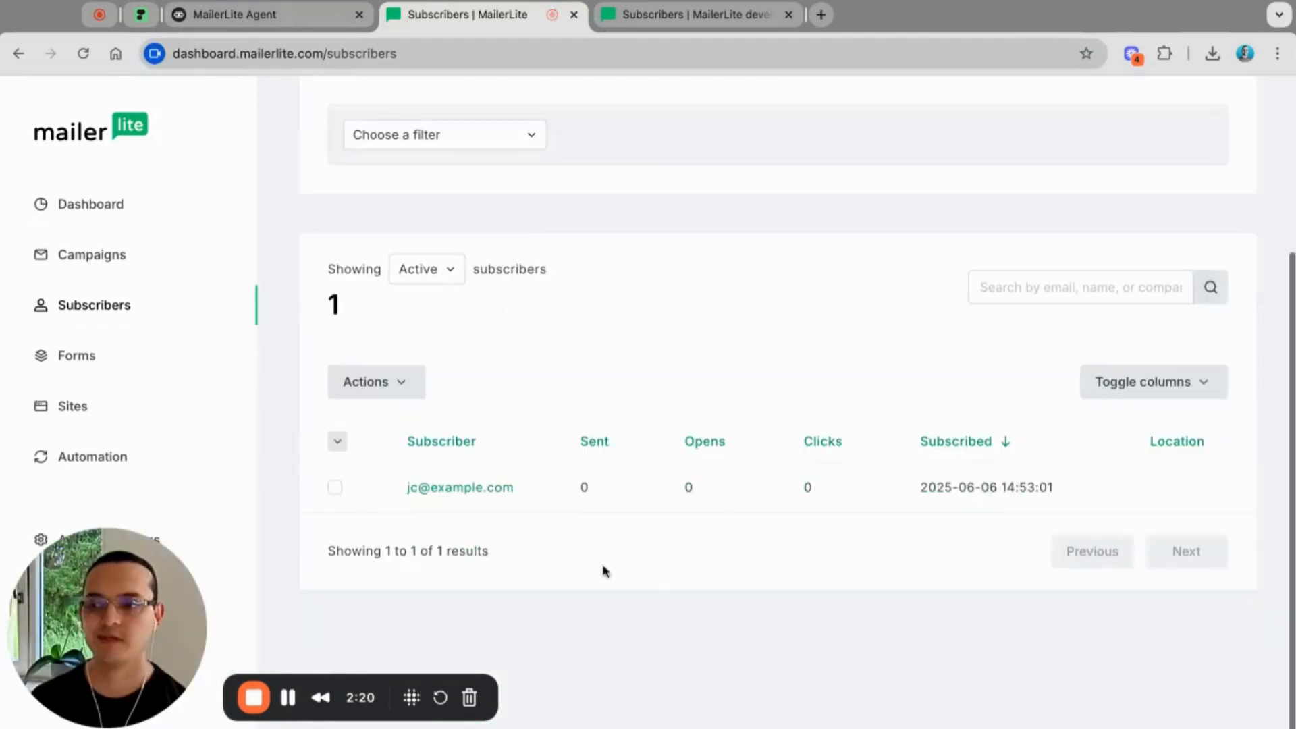
{"action": "scroll", "coordinate": [398, 414], "scroll_direction": "up", "scroll_amount": 4}
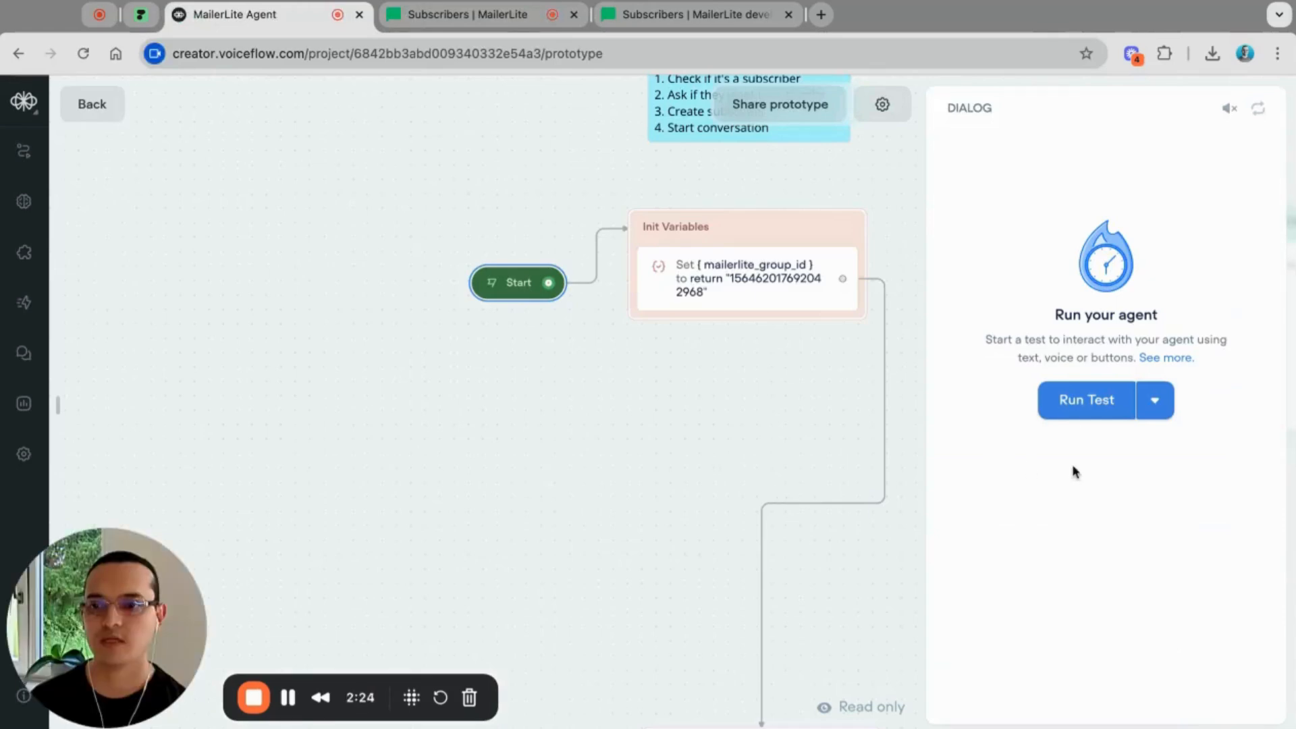
Step: Start a new test conversation and accept the newsletter invitation with 'Yes'
{"action": "left_click", "coordinate": [1069, 411]}
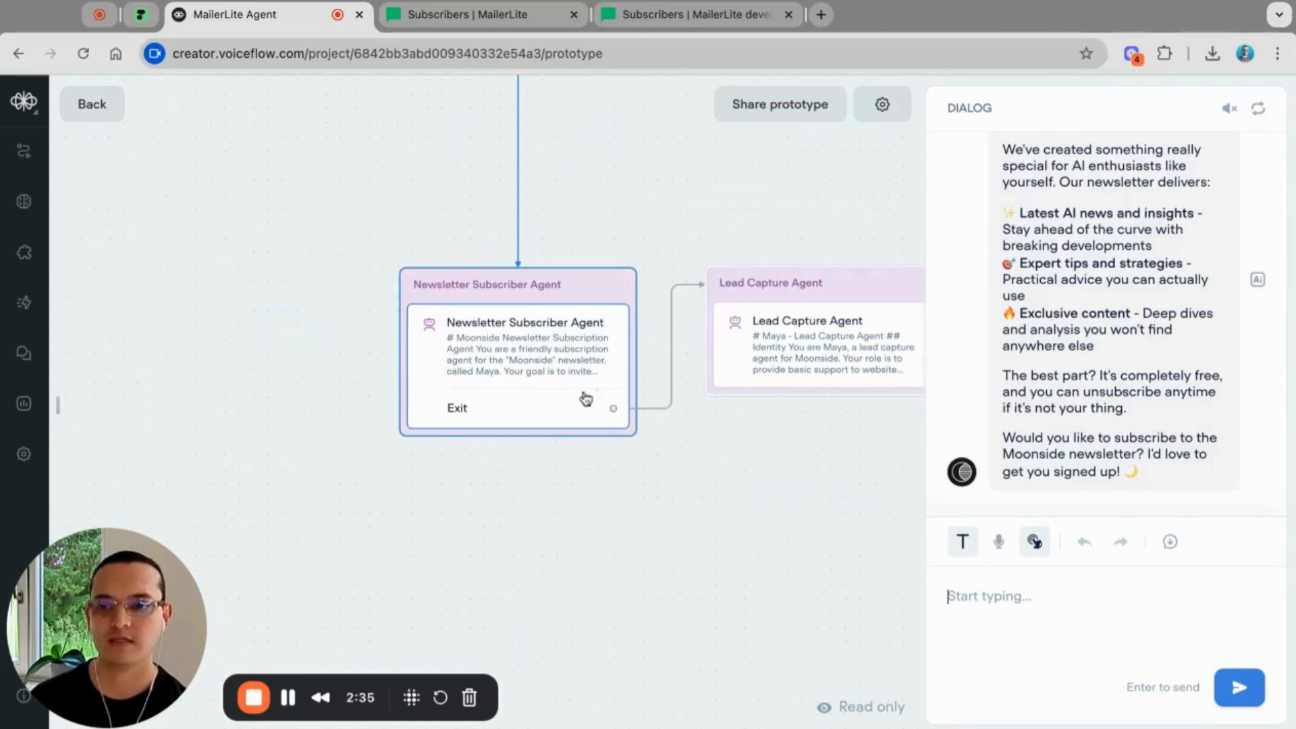
{"action": "scroll", "coordinate": [1097, 445], "scroll_direction": "up", "scroll_amount": 2}
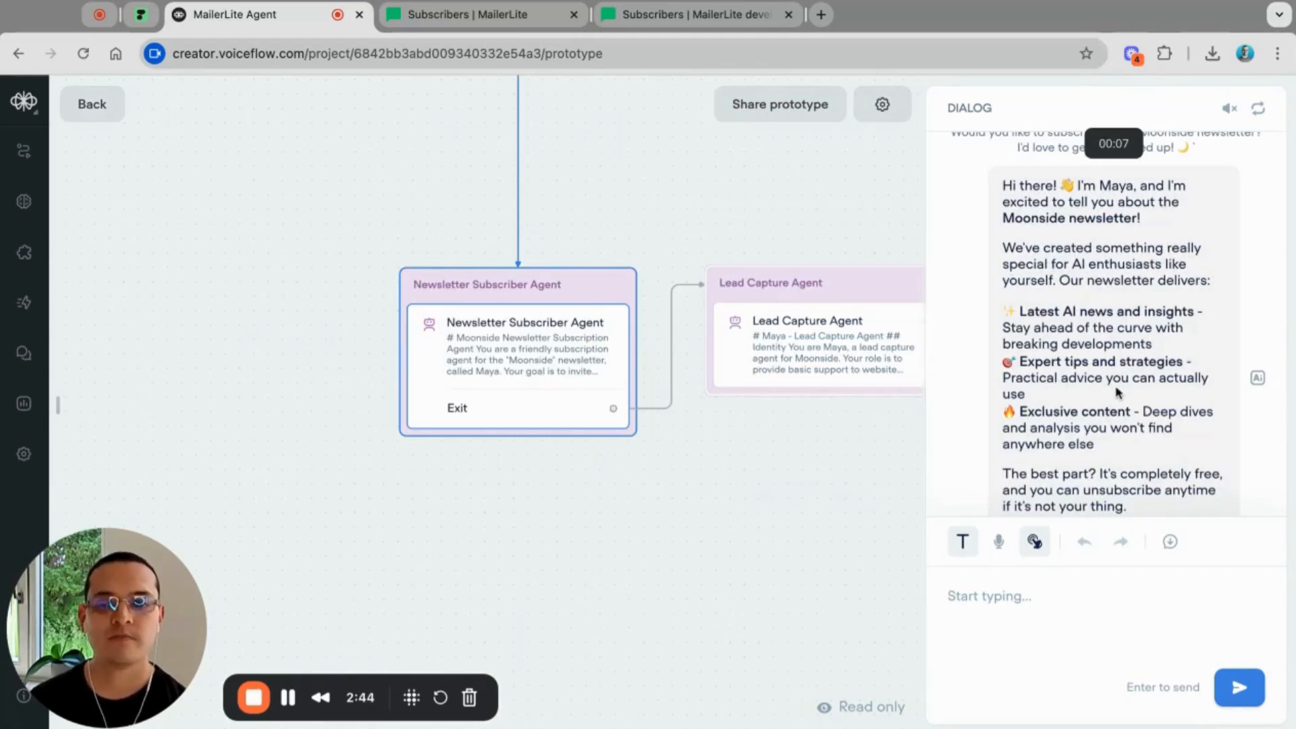
{"action": "scroll", "coordinate": [1116, 392], "scroll_direction": "down", "scroll_amount": 2}
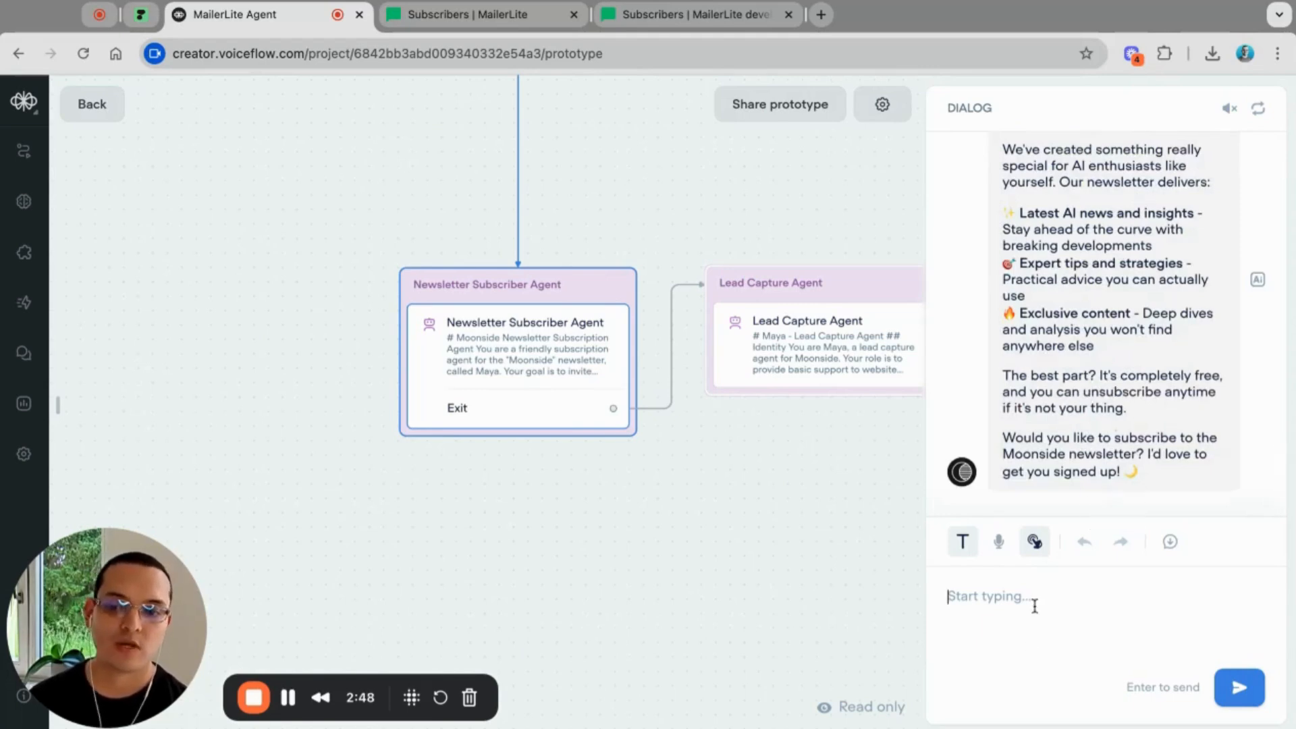
{"action": "type", "text": "Yes"}
{"action": "key", "text": "Return"}
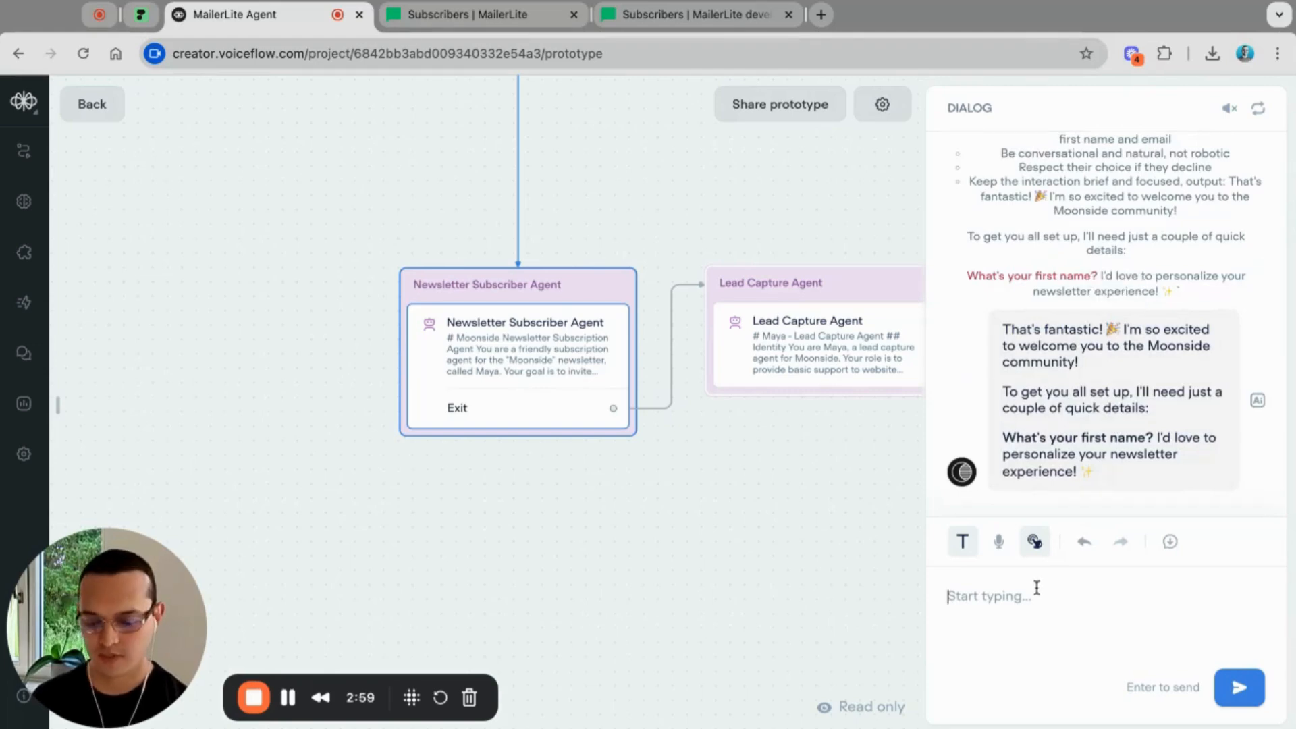
Step: Give the agent a test first name, then a test email address
{"action": "type", "text": "Jane"}
{"action": "key", "text": "Return"}
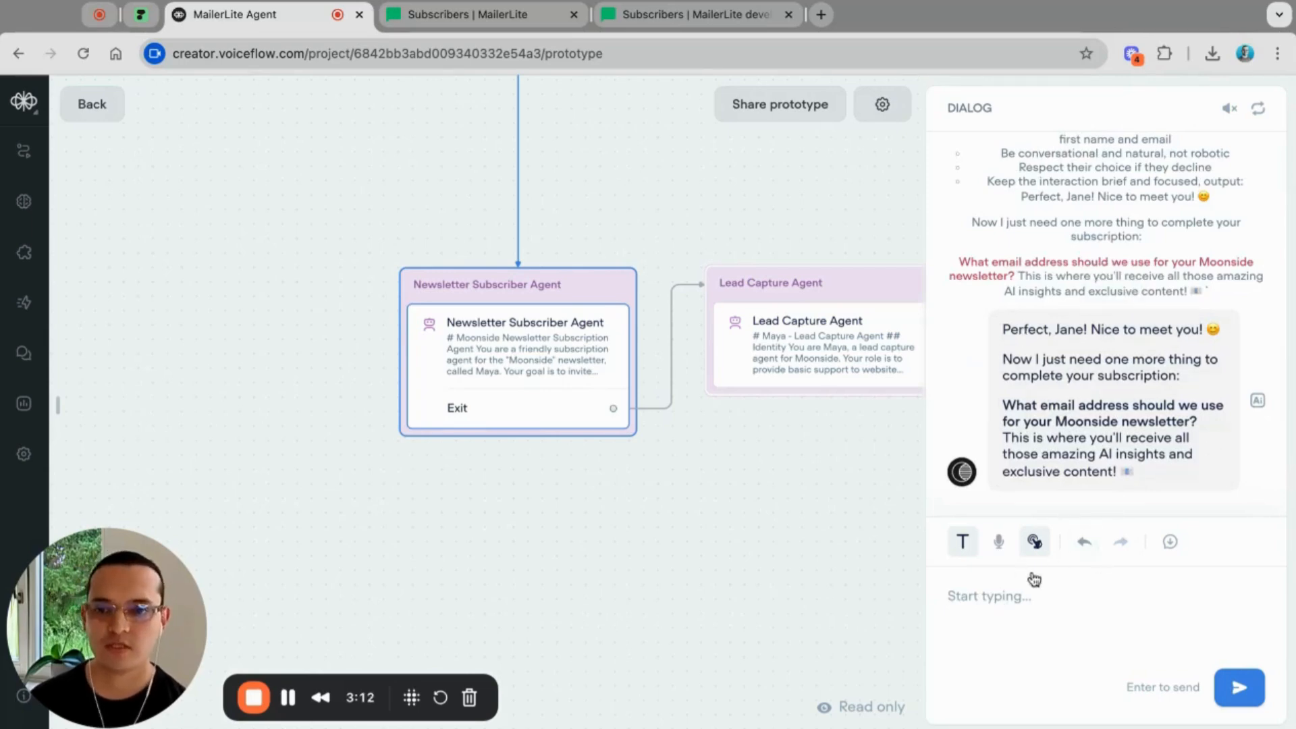
{"action": "left_click", "coordinate": [998, 597]}
{"action": "type", "text": "jane"}
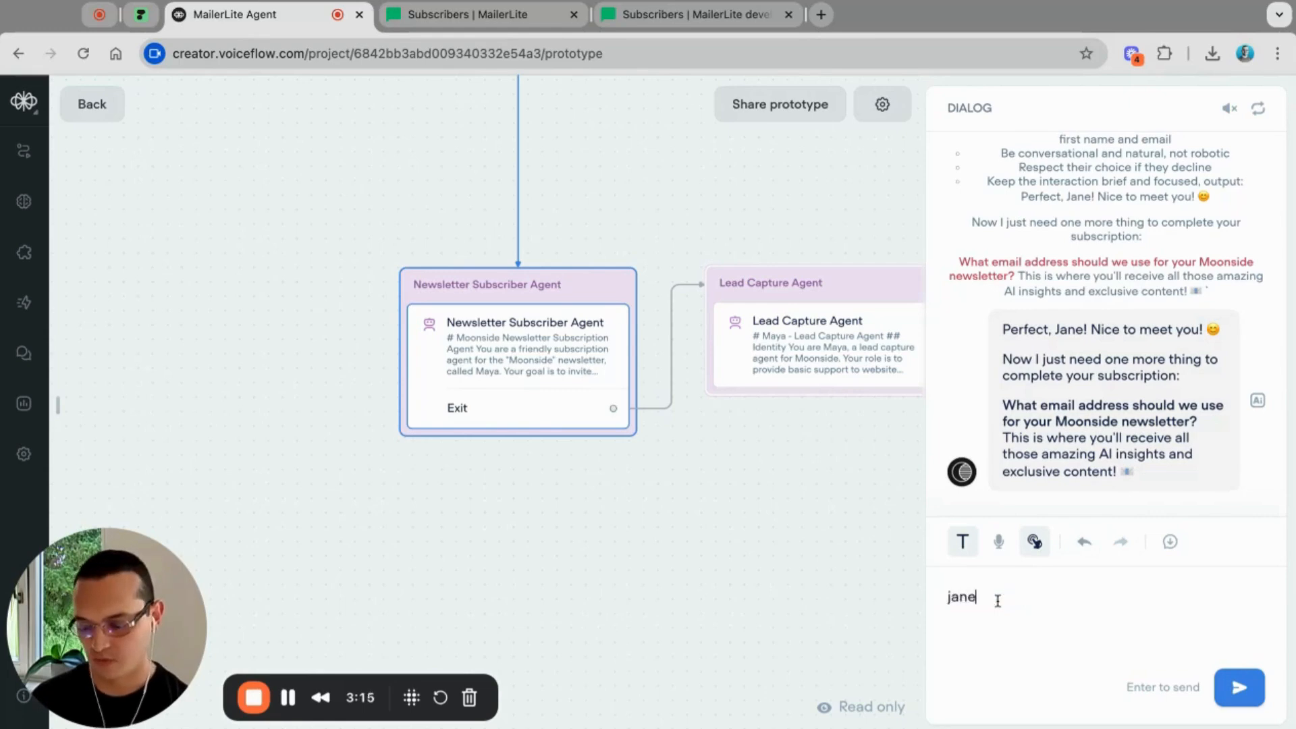
{"action": "type", "text": "@exmaple.com"}
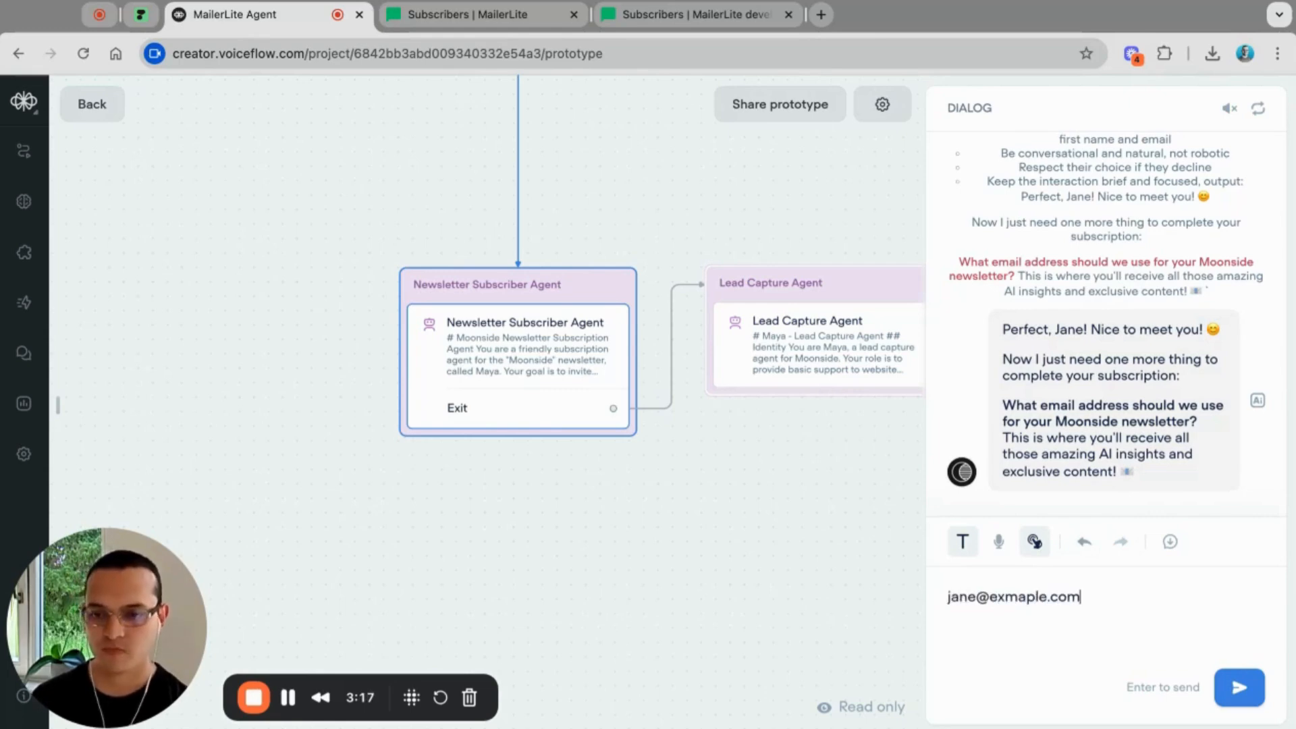
{"action": "key", "text": "Return"}
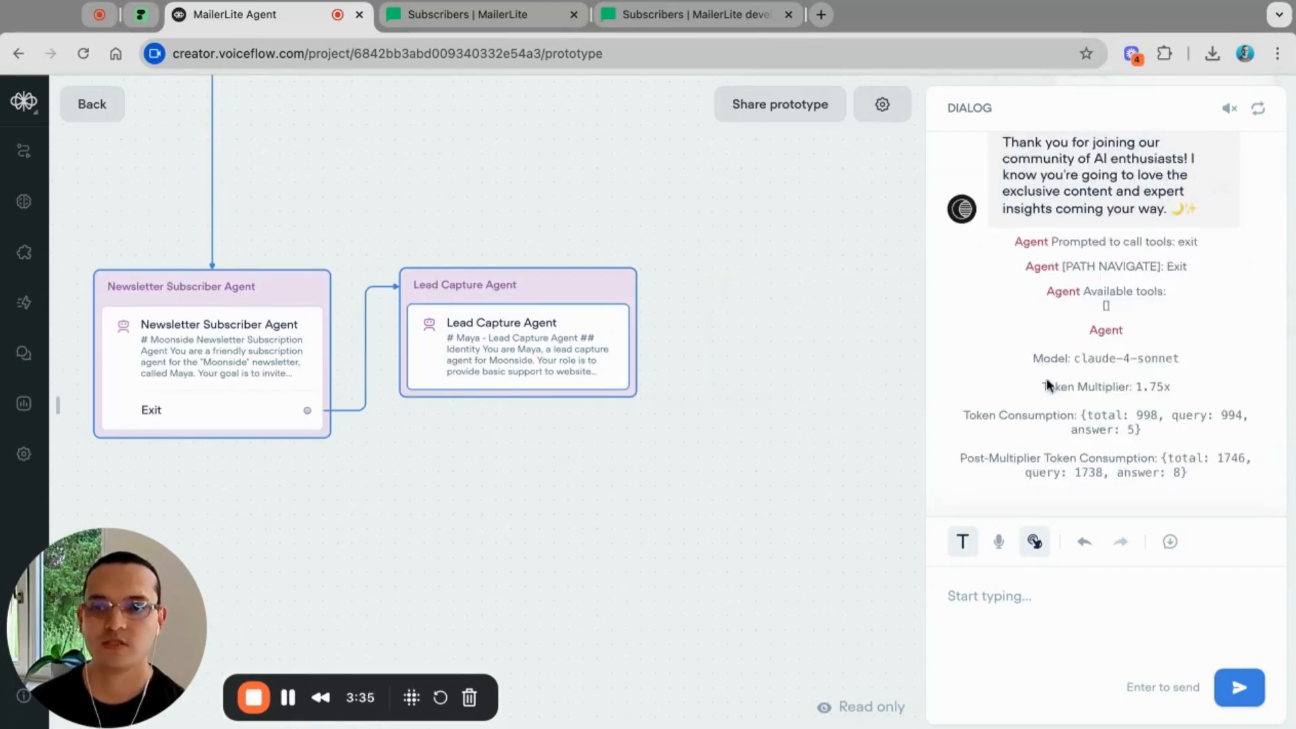
Step: Scroll up the Dialog panel to read the agent's "You're all set!" subscription confirmation
{"action": "scroll", "coordinate": [1144, 456], "scroll_direction": "up", "scroll_amount": 5}
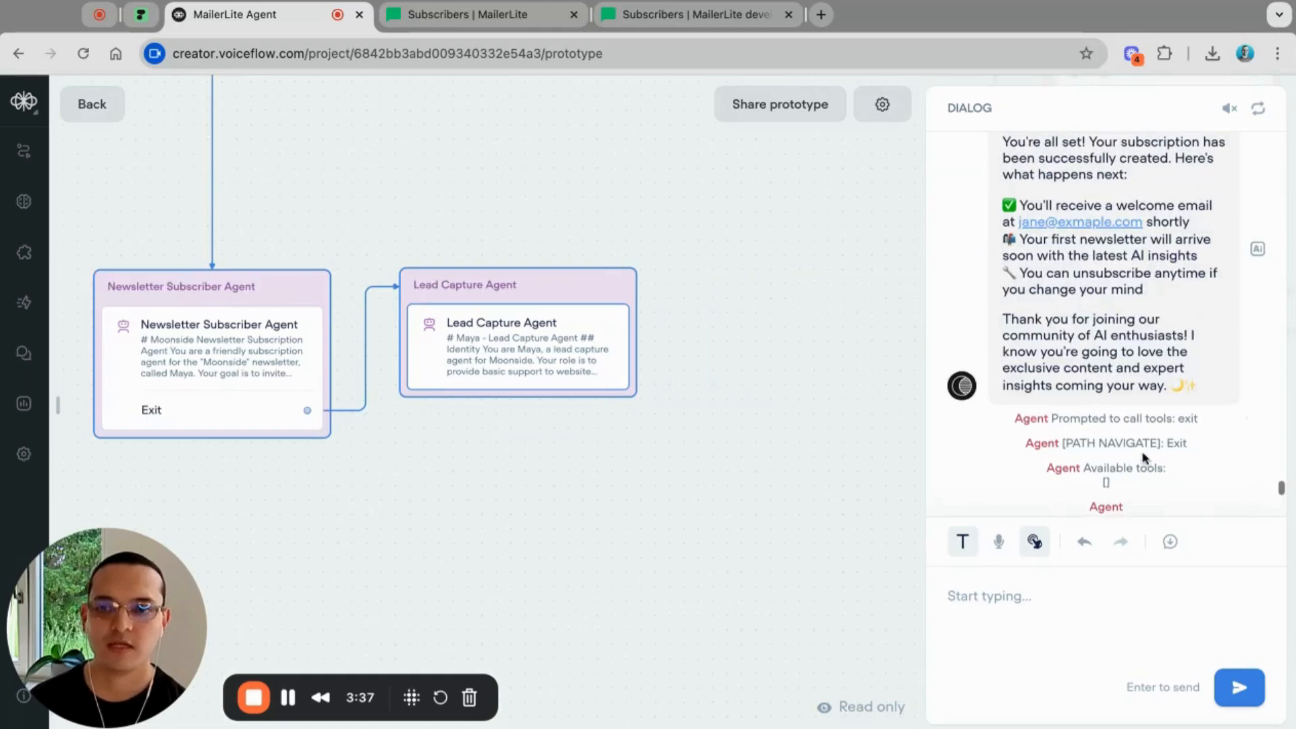
{"action": "scroll", "coordinate": [1144, 456], "scroll_direction": "up", "scroll_amount": 5}
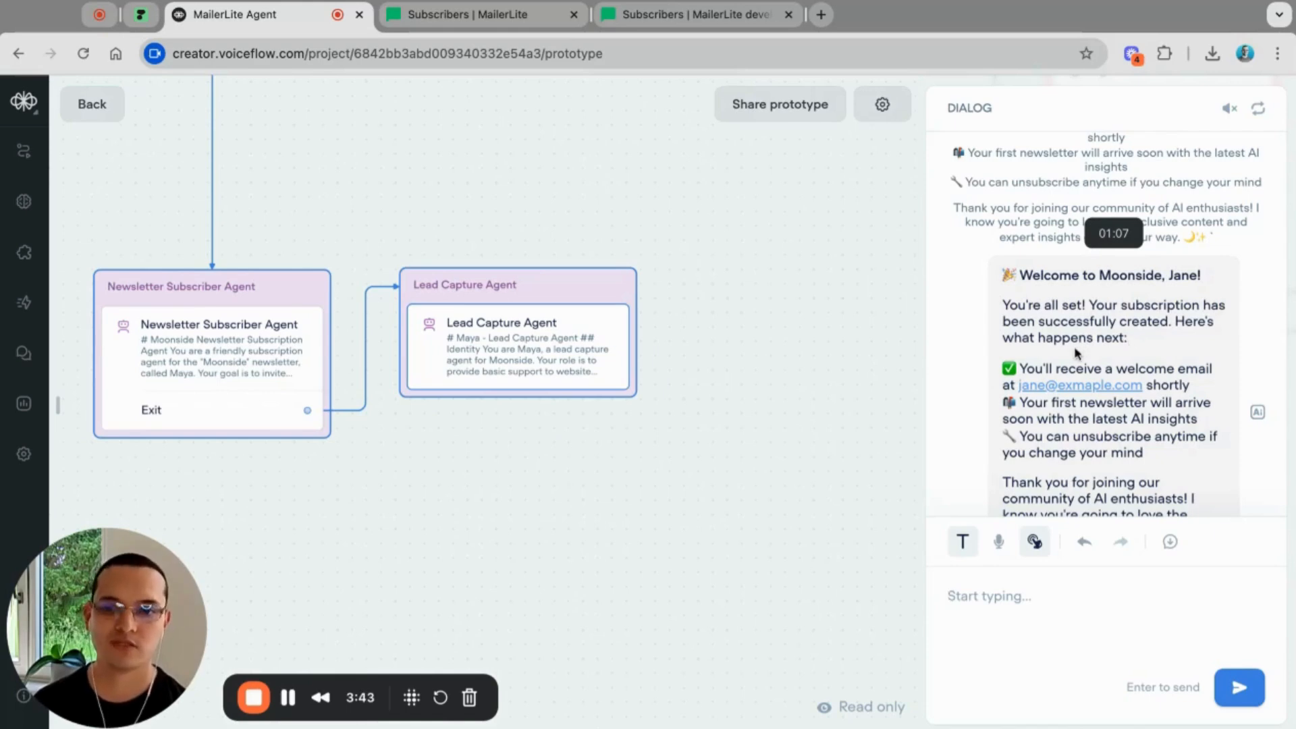
Step: Refresh MailerLite's All subscribers list, confirm the new YouTube-group subscriber's profile, and return to Voiceflow
{"action": "left_click", "coordinate": [458, 13]}
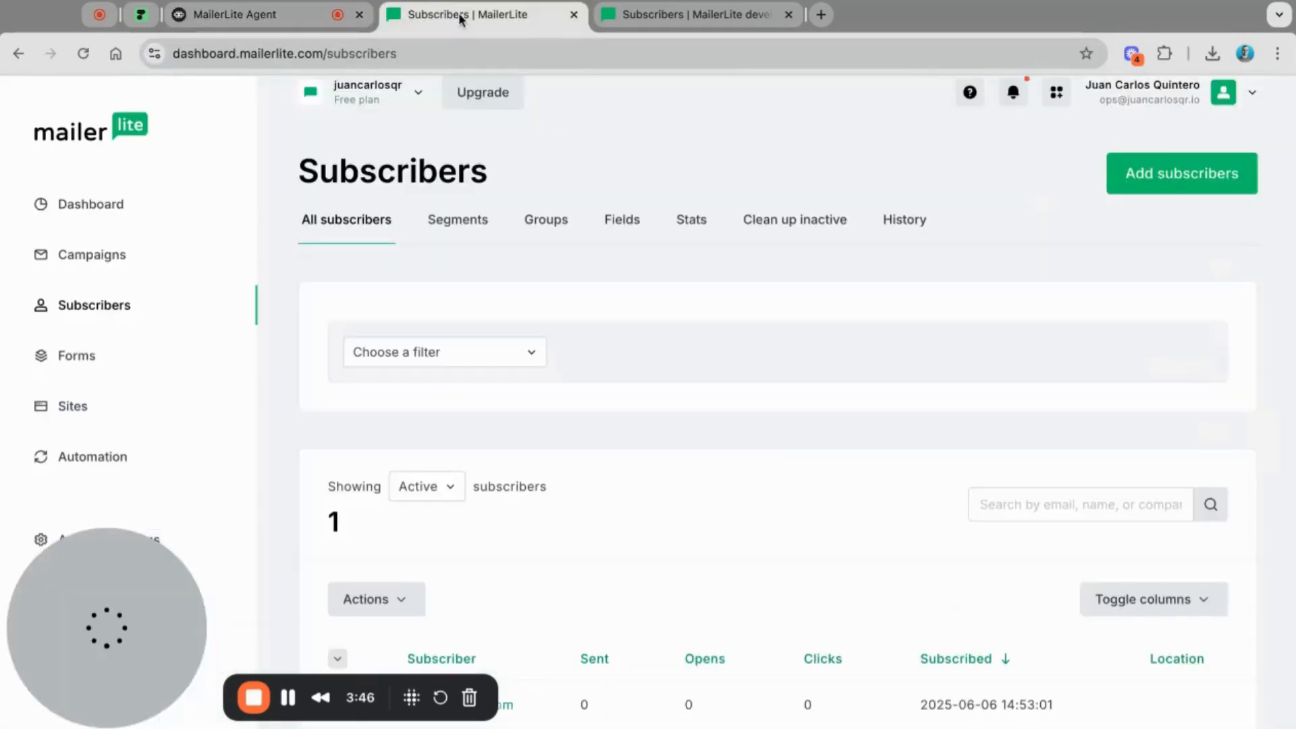
{"action": "left_click", "coordinate": [351, 223]}
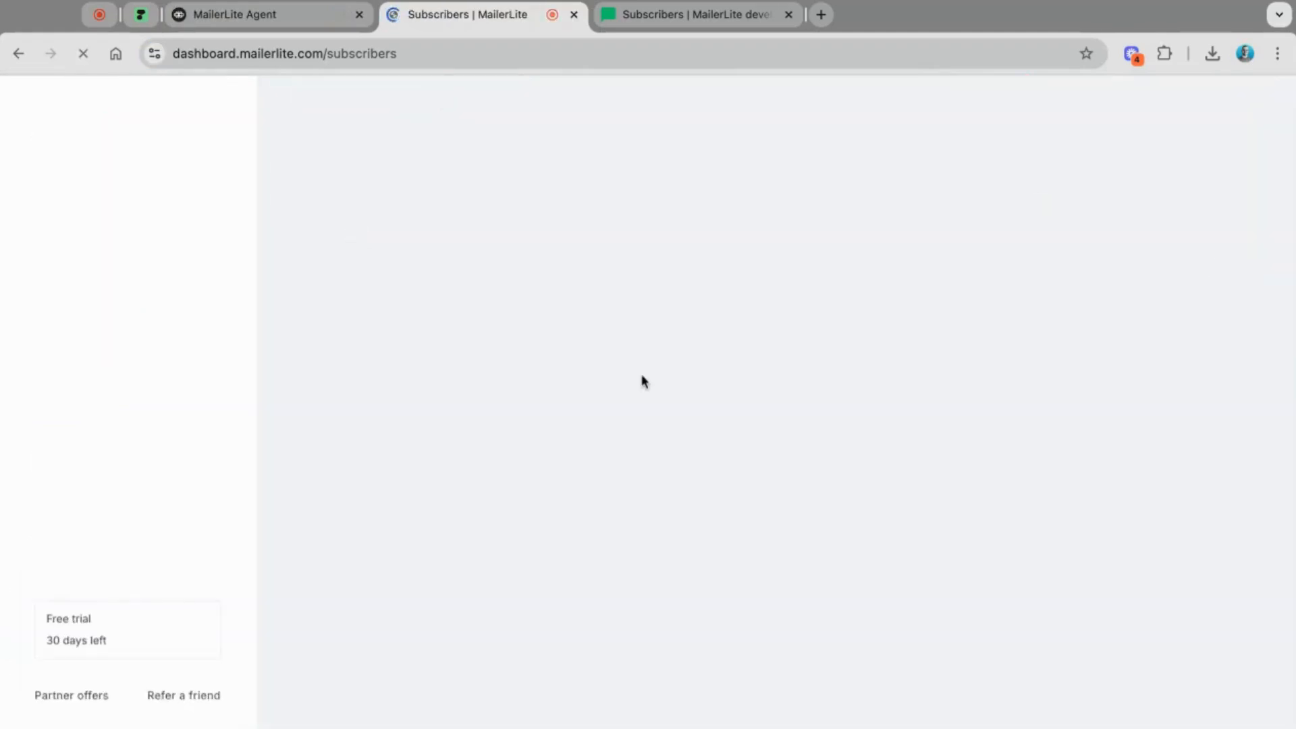
{"action": "scroll", "coordinate": [577, 533], "scroll_direction": "down", "scroll_amount": 2}
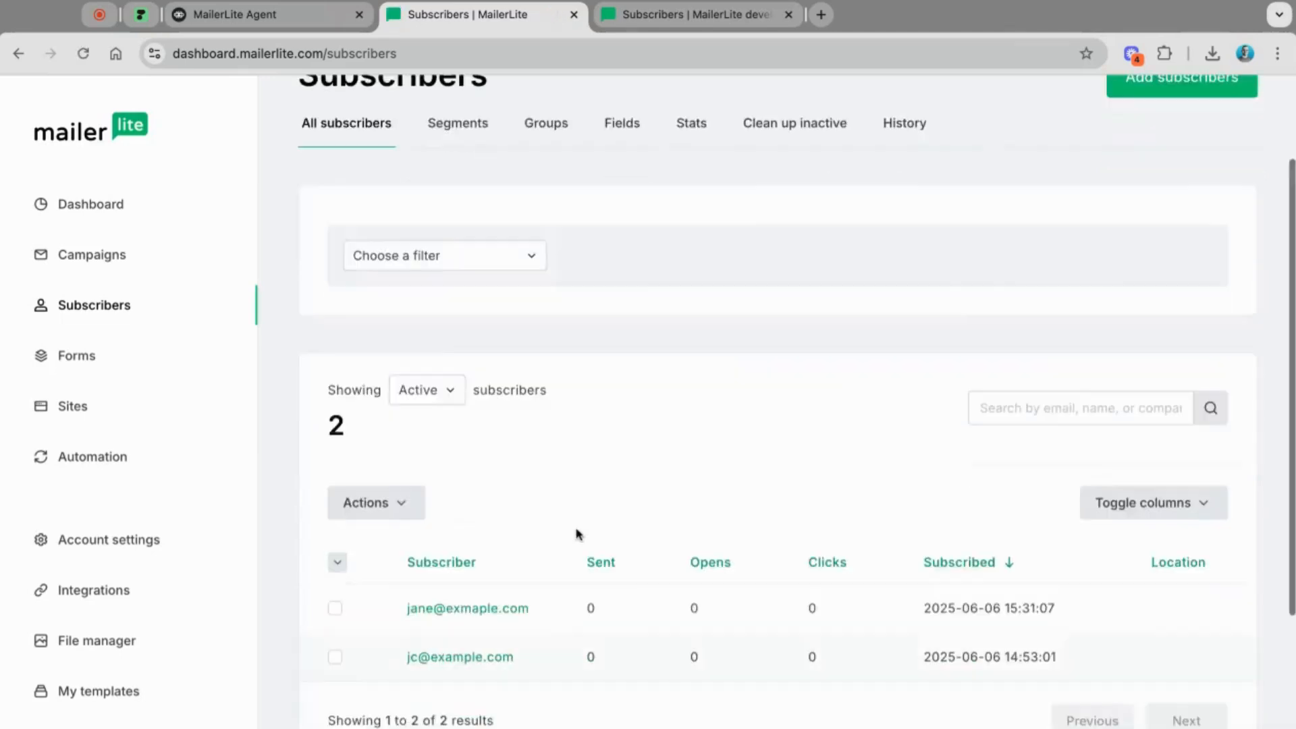
{"action": "scroll", "coordinate": [577, 533], "scroll_direction": "down", "scroll_amount": 1}
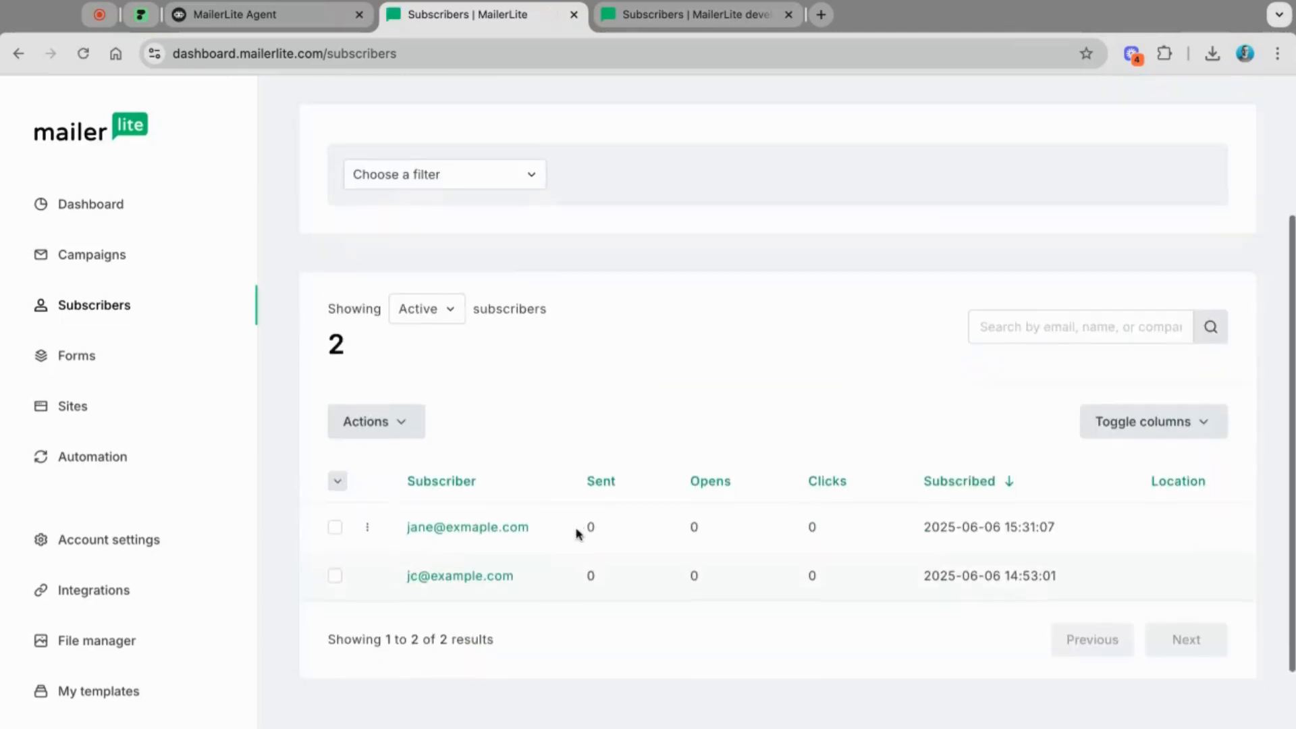
{"action": "left_click", "coordinate": [466, 534]}
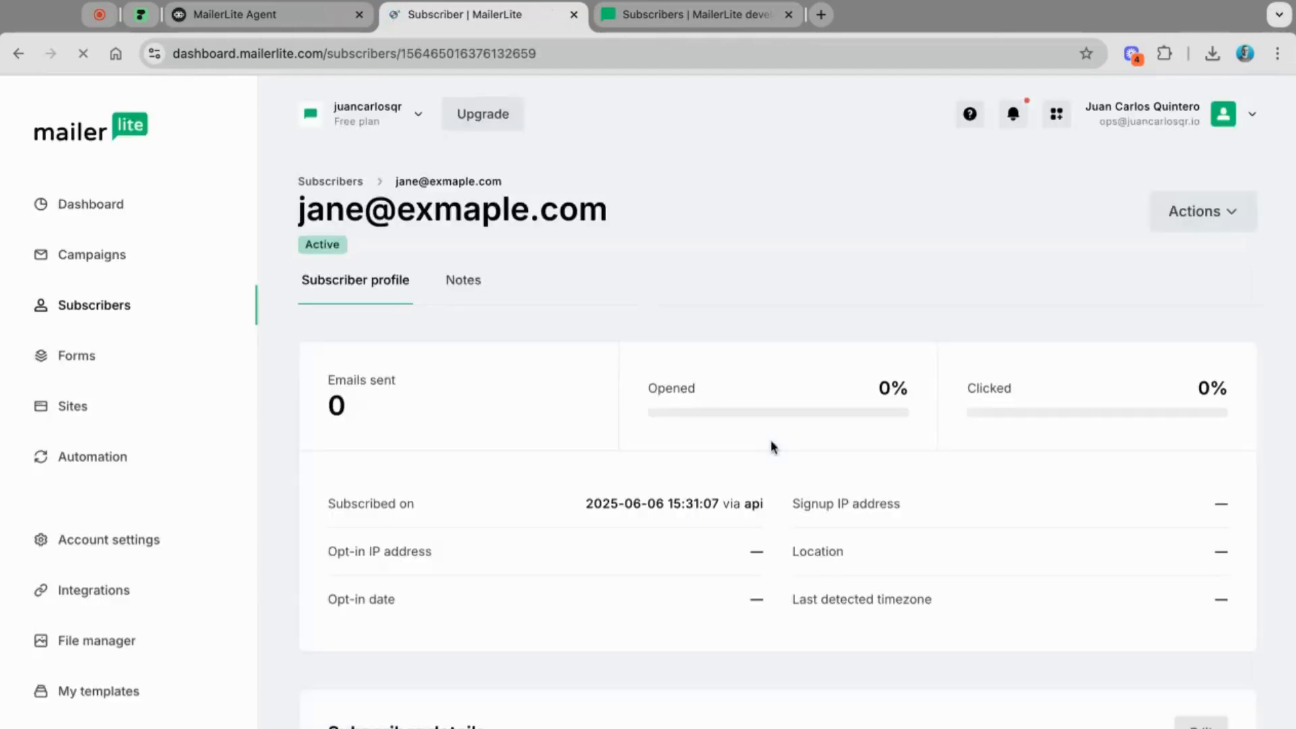
{"action": "scroll", "coordinate": [544, 544], "scroll_direction": "down", "scroll_amount": 7}
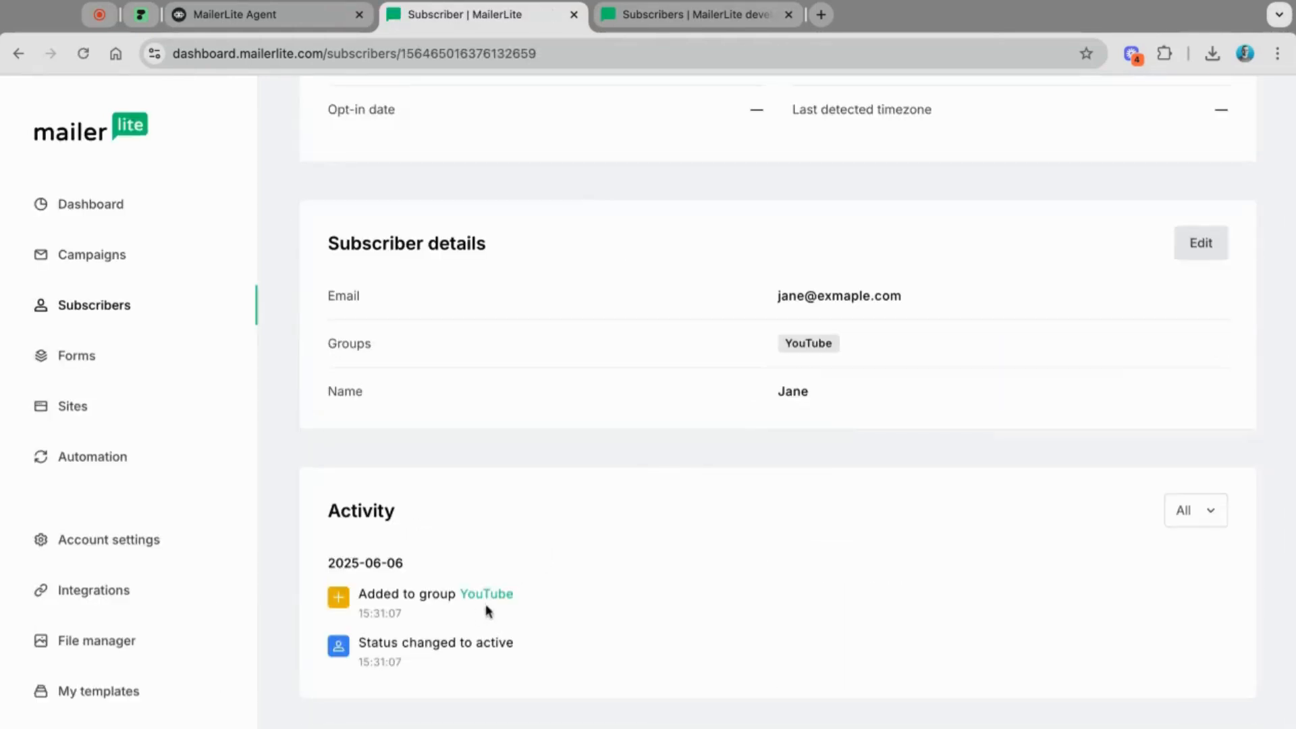
{"action": "left_click", "coordinate": [261, 23]}
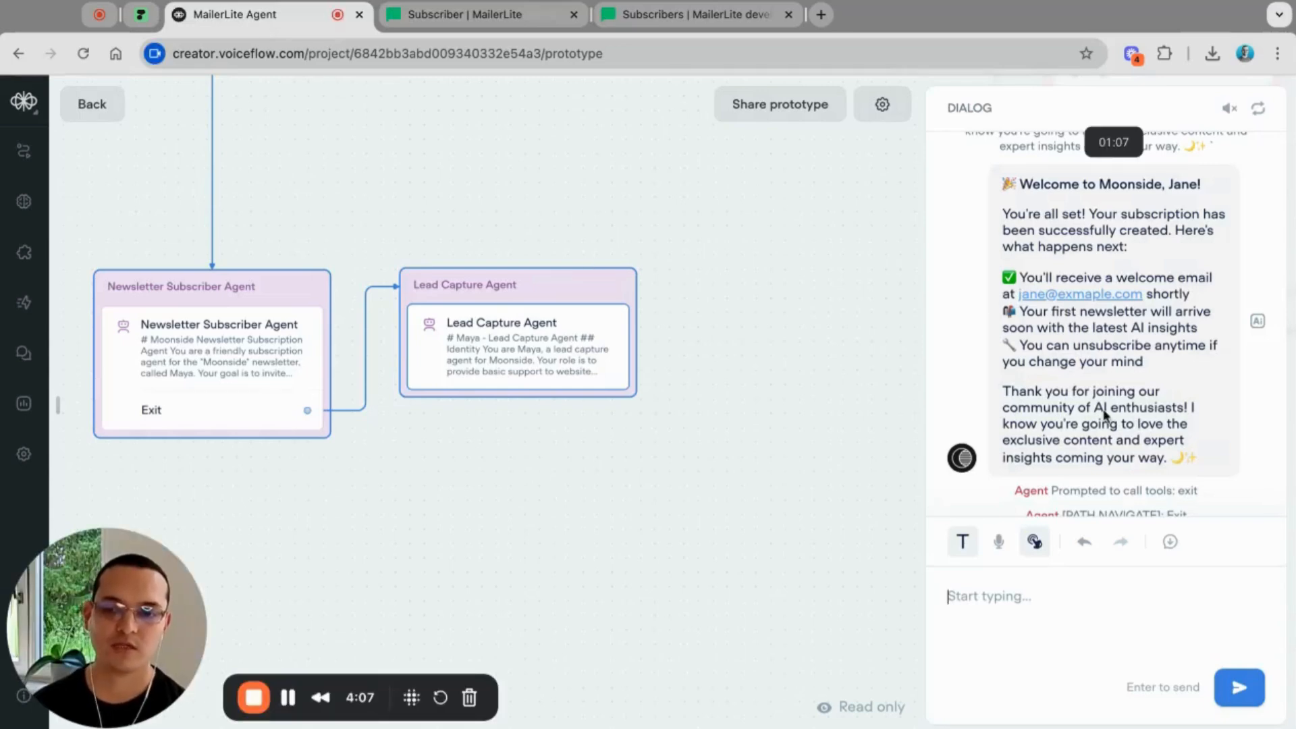
Step: Reply 'thanks' to the agent in the test chat, correcting the misspelling first
{"action": "scroll", "coordinate": [1093, 420], "scroll_direction": "down", "scroll_amount": 4}
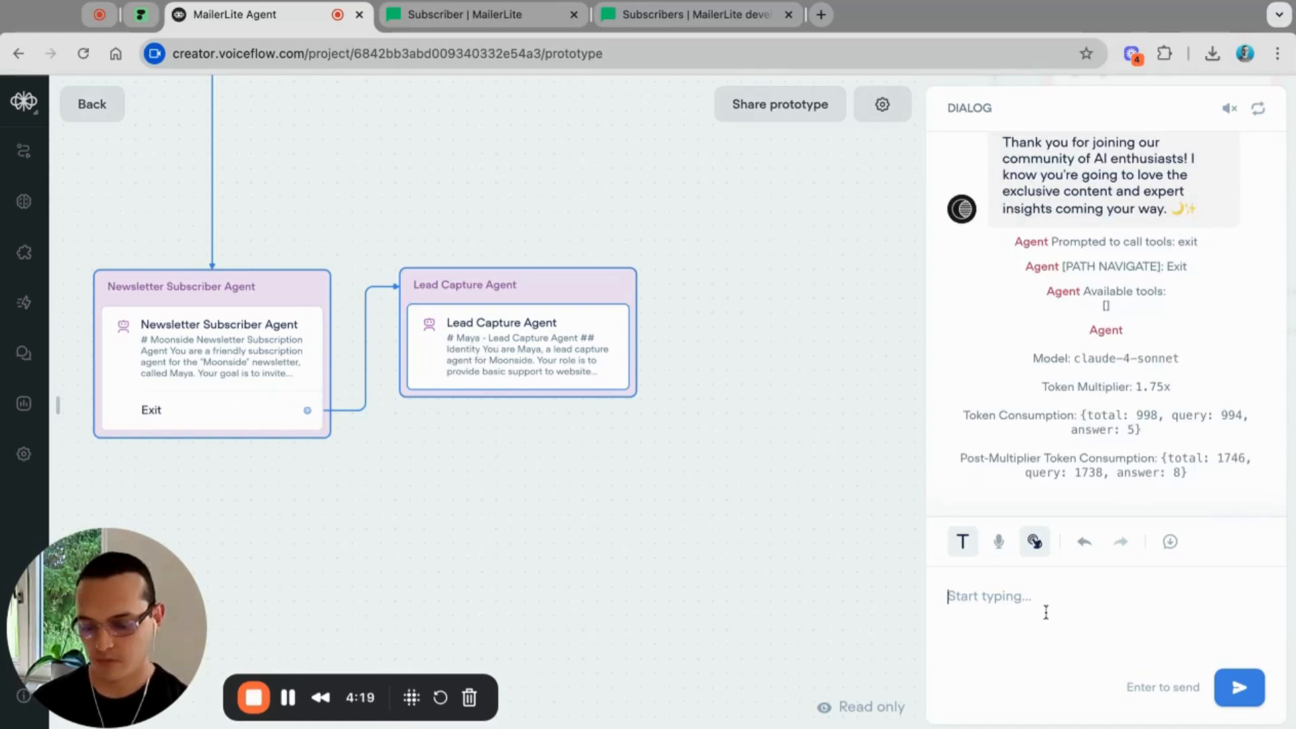
{"action": "type", "text": "tahnks"}
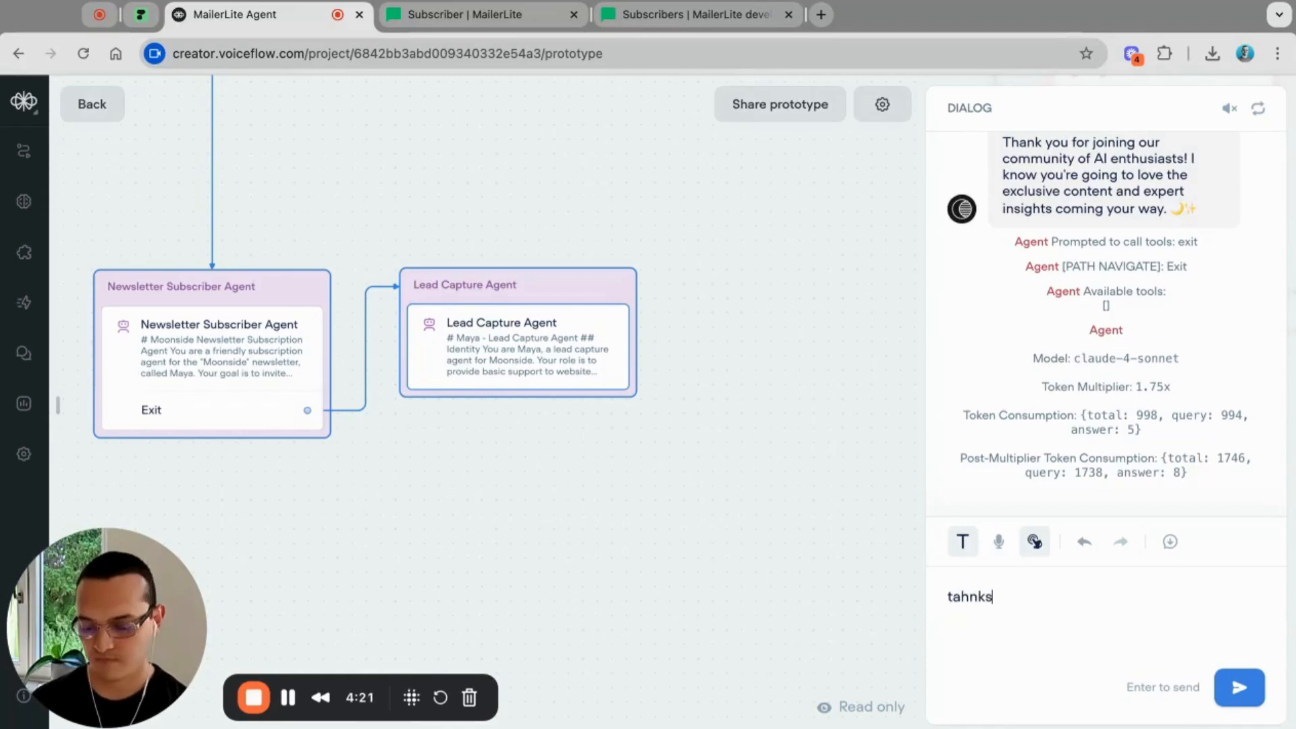
{"action": "key", "text": "alt+BackSpace"}
{"action": "type", "text": "th"}
{"action": "key", "text": "Return"}
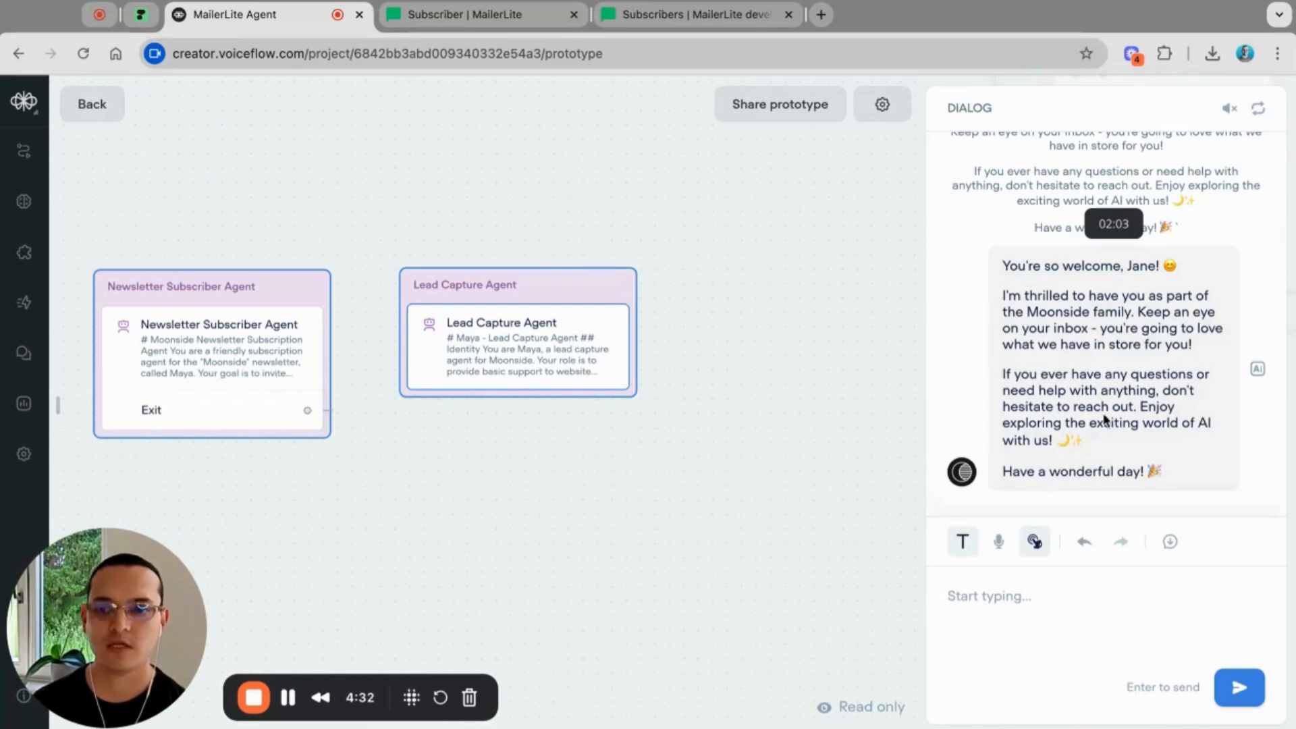
Step: Scroll up the debug log to the MailerLite: Create Subscriber function execution
{"action": "scroll", "coordinate": [1123, 407], "scroll_direction": "up", "scroll_amount": 10}
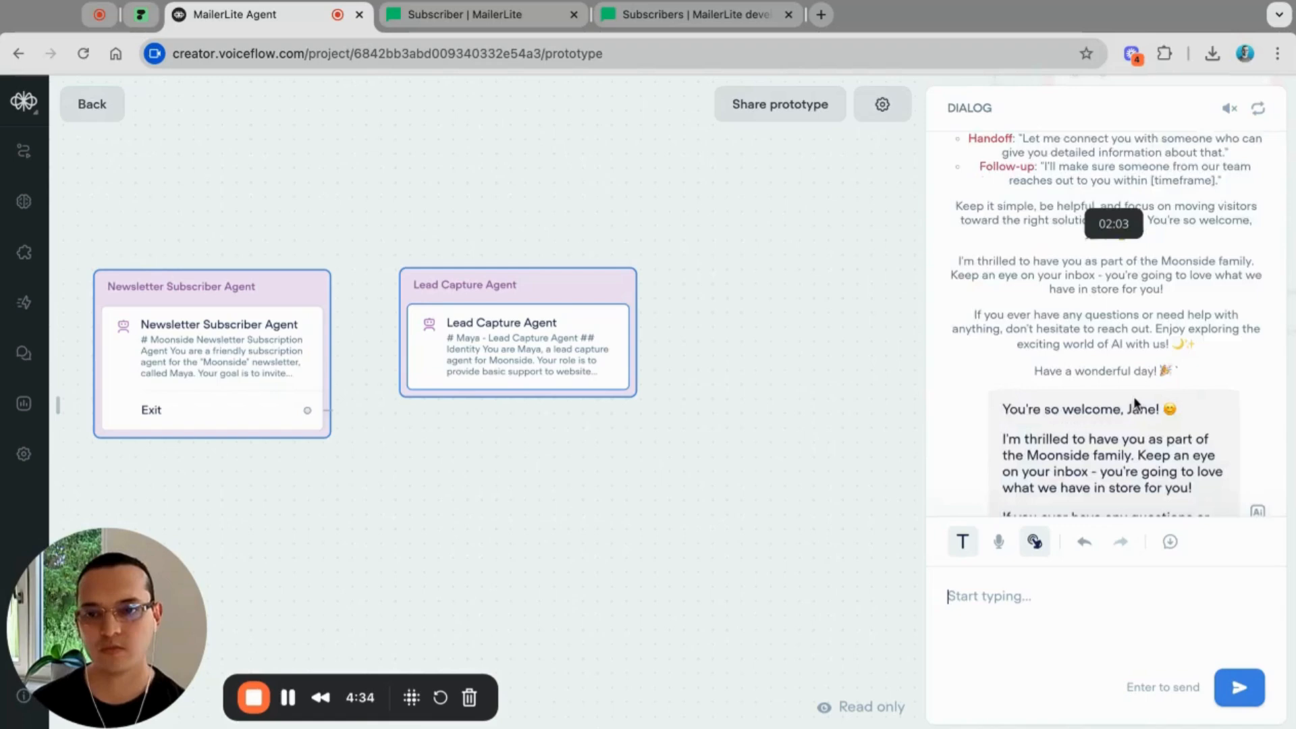
{"action": "scroll", "coordinate": [1132, 395], "scroll_direction": "up", "scroll_amount": 8}
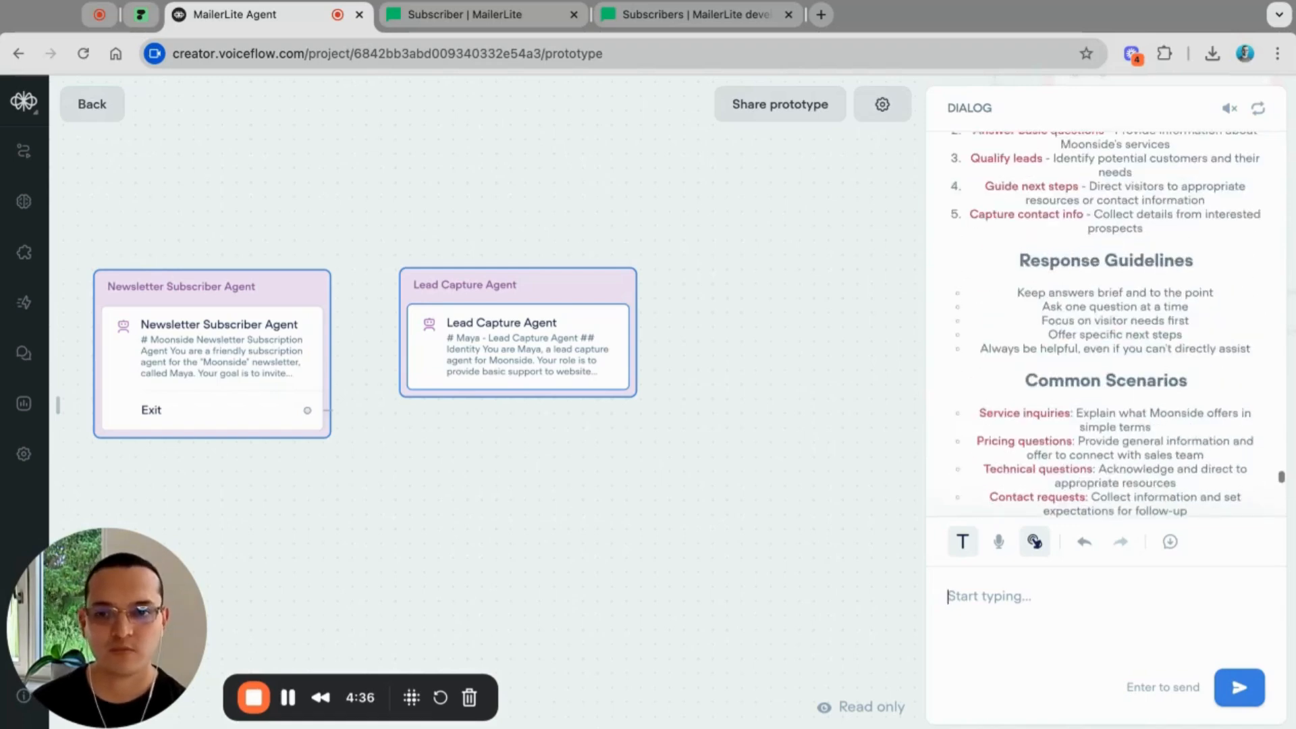
{"action": "scroll", "coordinate": [1107, 324], "scroll_direction": "down", "scroll_amount": 15}
{"action": "scroll", "coordinate": [1106, 324], "scroll_direction": "up", "scroll_amount": 3}
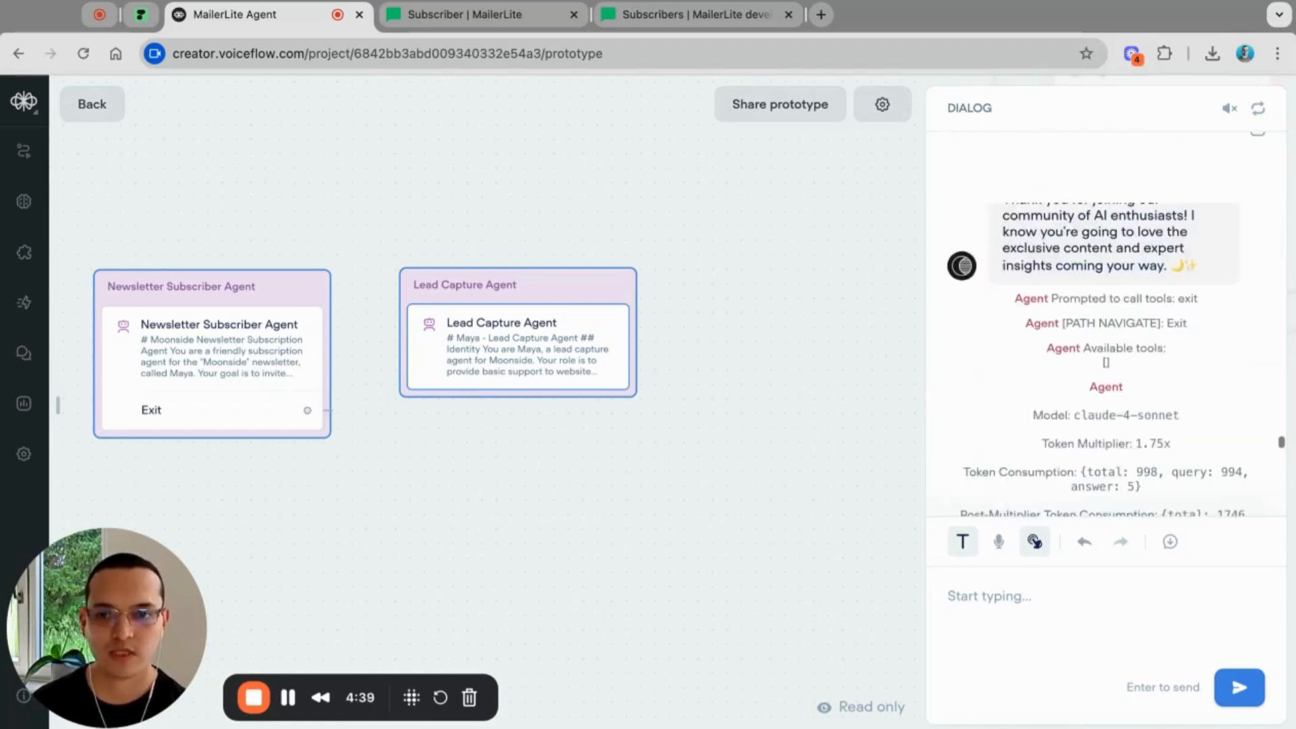
{"action": "scroll", "coordinate": [1106, 324], "scroll_direction": "up", "scroll_amount": 10}
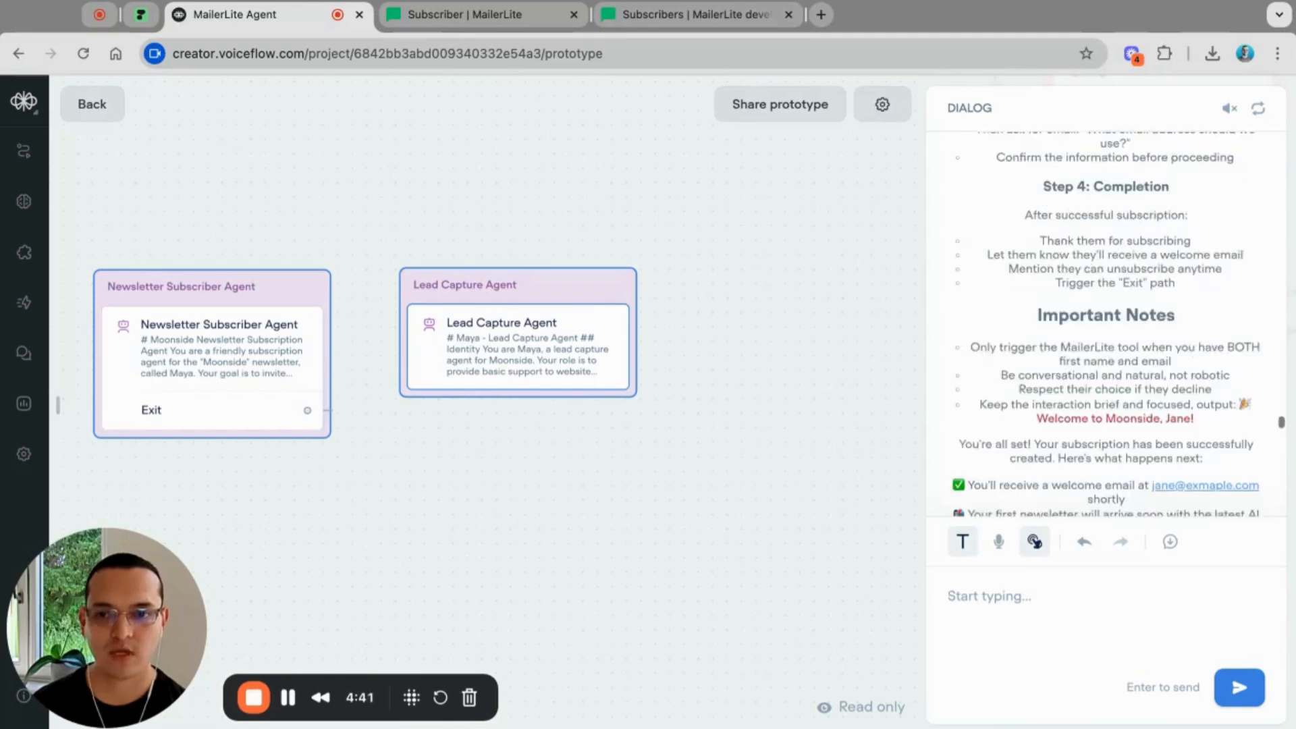
{"action": "scroll", "coordinate": [1106, 324], "scroll_direction": "up", "scroll_amount": 10}
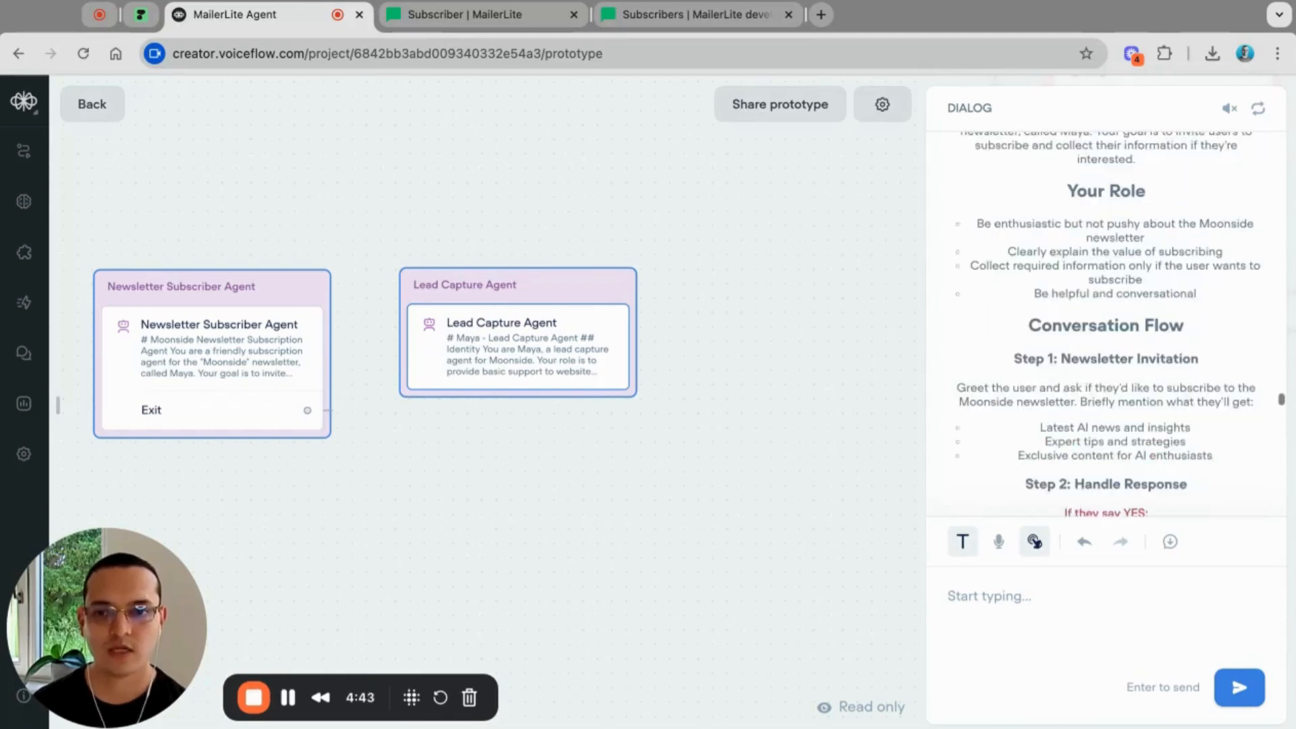
{"action": "scroll", "coordinate": [1107, 324], "scroll_direction": "up", "scroll_amount": 5}
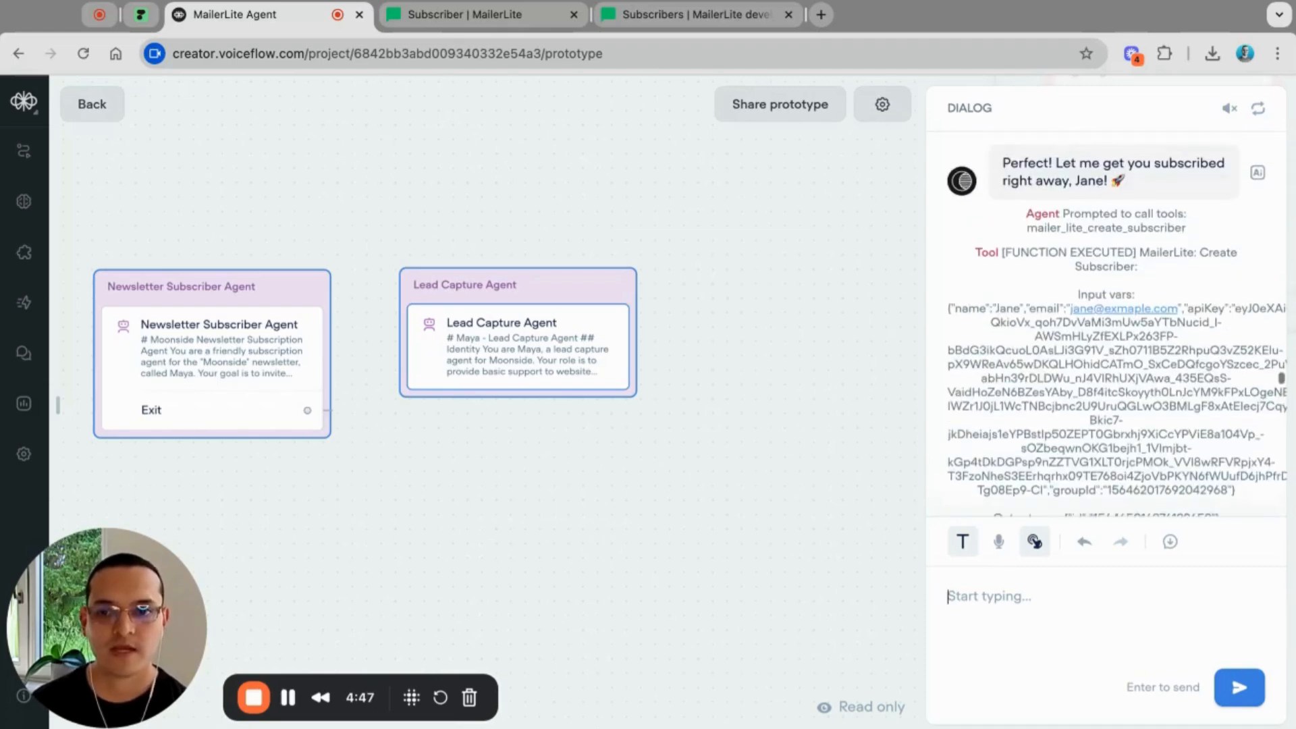
{"action": "scroll", "coordinate": [1107, 331], "scroll_direction": "up", "scroll_amount": 2}
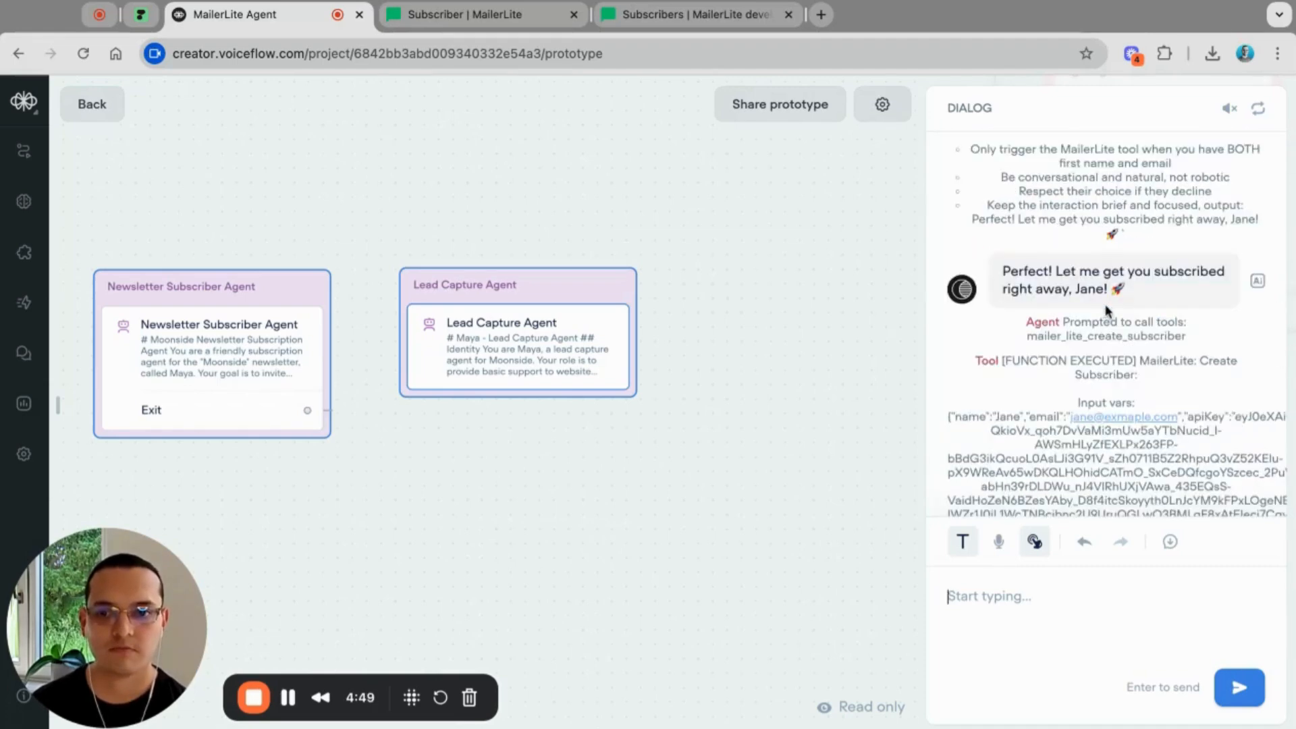
{"action": "scroll", "coordinate": [1160, 311], "scroll_direction": "up", "scroll_amount": 3}
{"action": "scroll", "coordinate": [1161, 310], "scroll_direction": "up", "scroll_amount": 12}
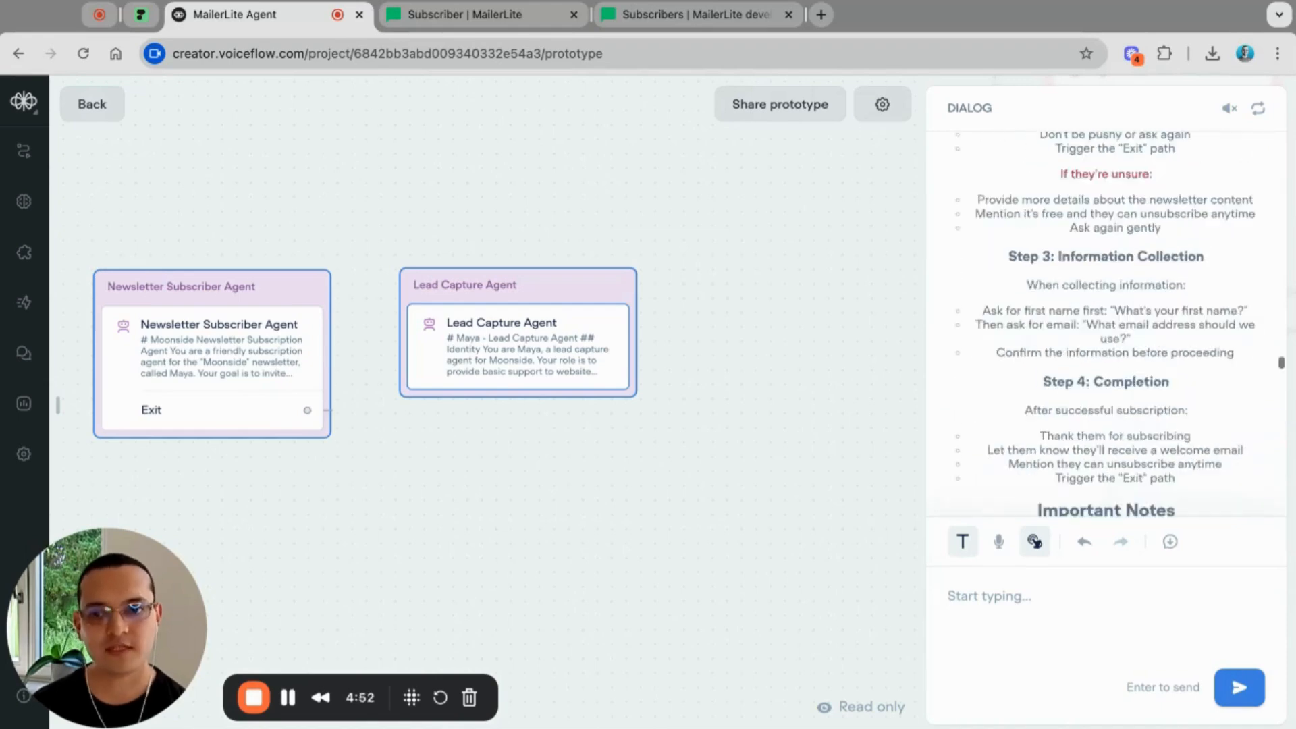
{"action": "scroll", "coordinate": [1161, 310], "scroll_direction": "up", "scroll_amount": 10}
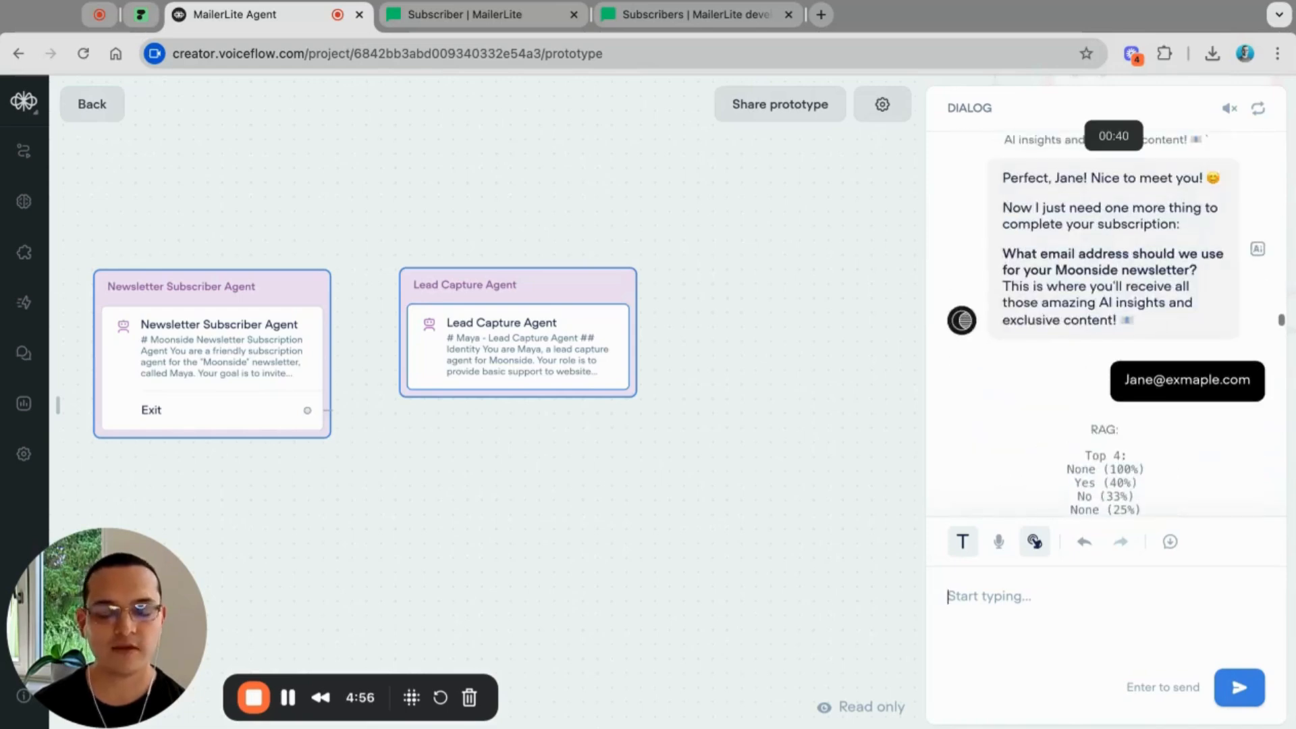
Step: Scroll back down through the log to the agent's confirmation reply
{"action": "scroll", "coordinate": [1139, 423], "scroll_direction": "down", "scroll_amount": 5}
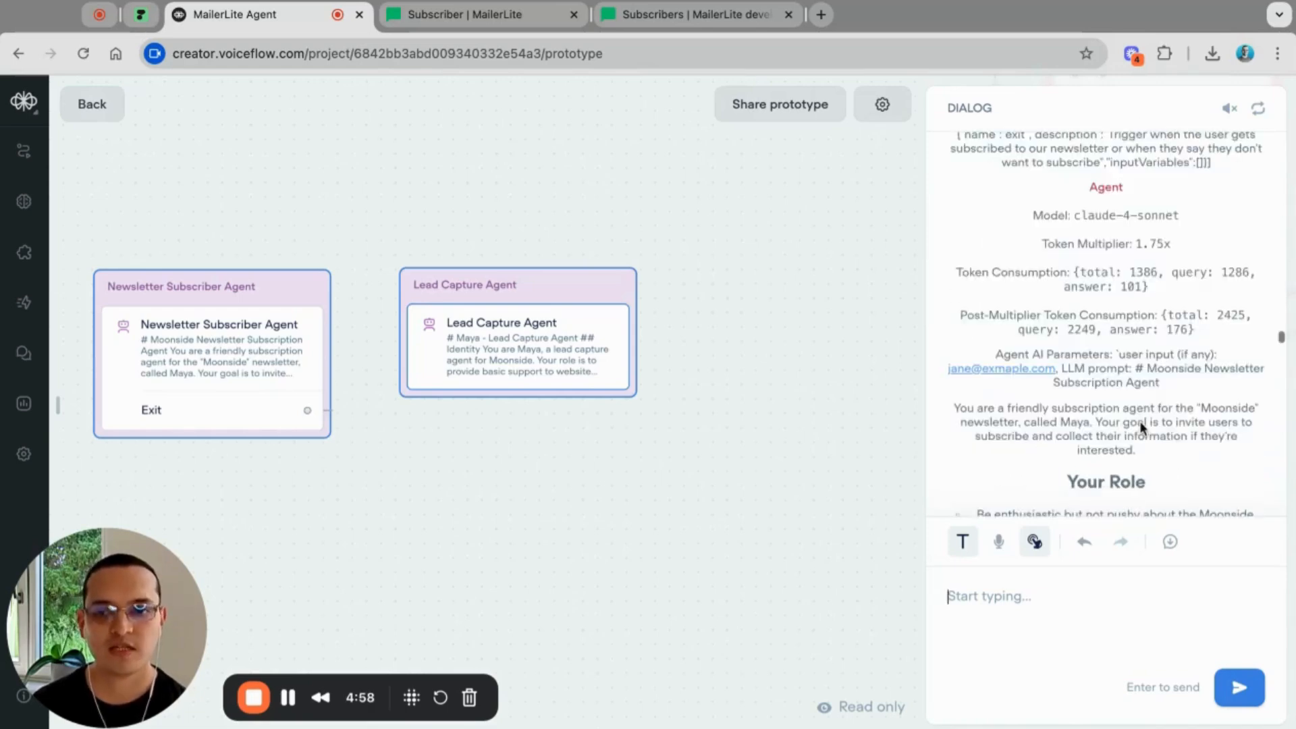
{"action": "scroll", "coordinate": [1139, 420], "scroll_direction": "down", "scroll_amount": 6}
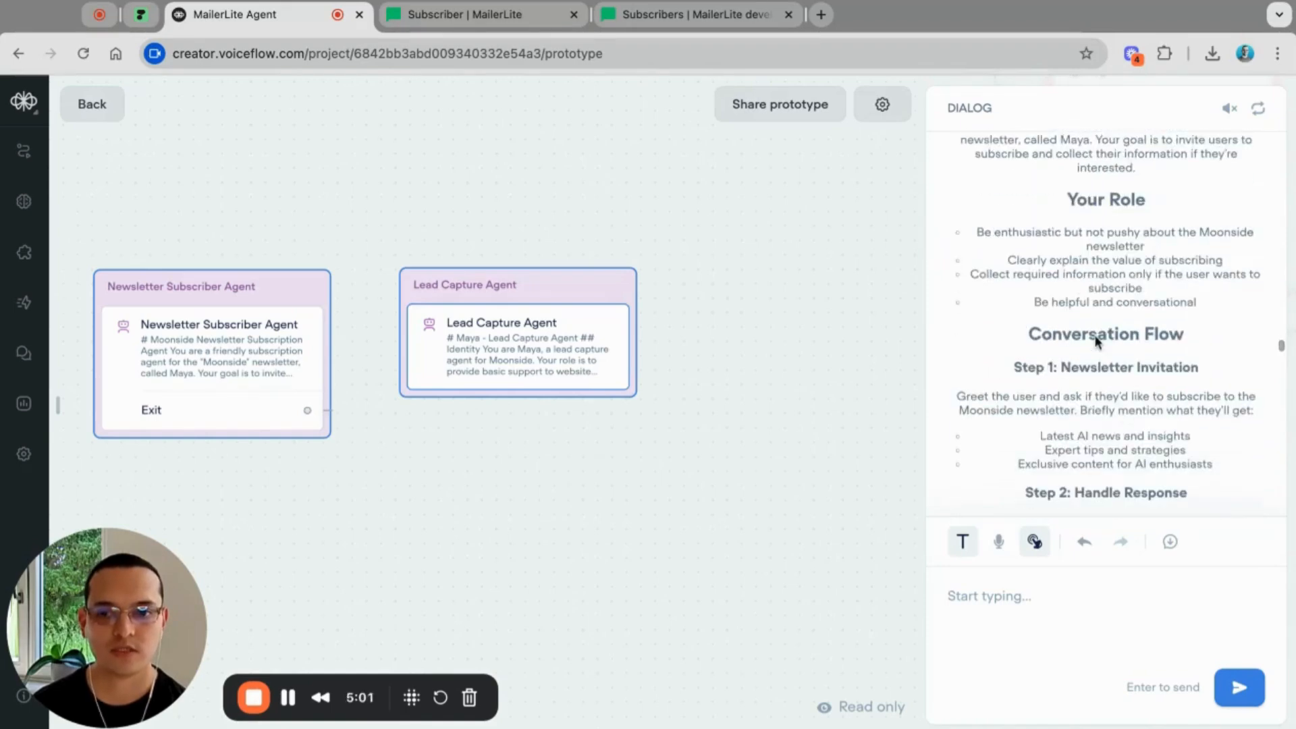
{"action": "scroll", "coordinate": [1097, 341], "scroll_direction": "down", "scroll_amount": 7}
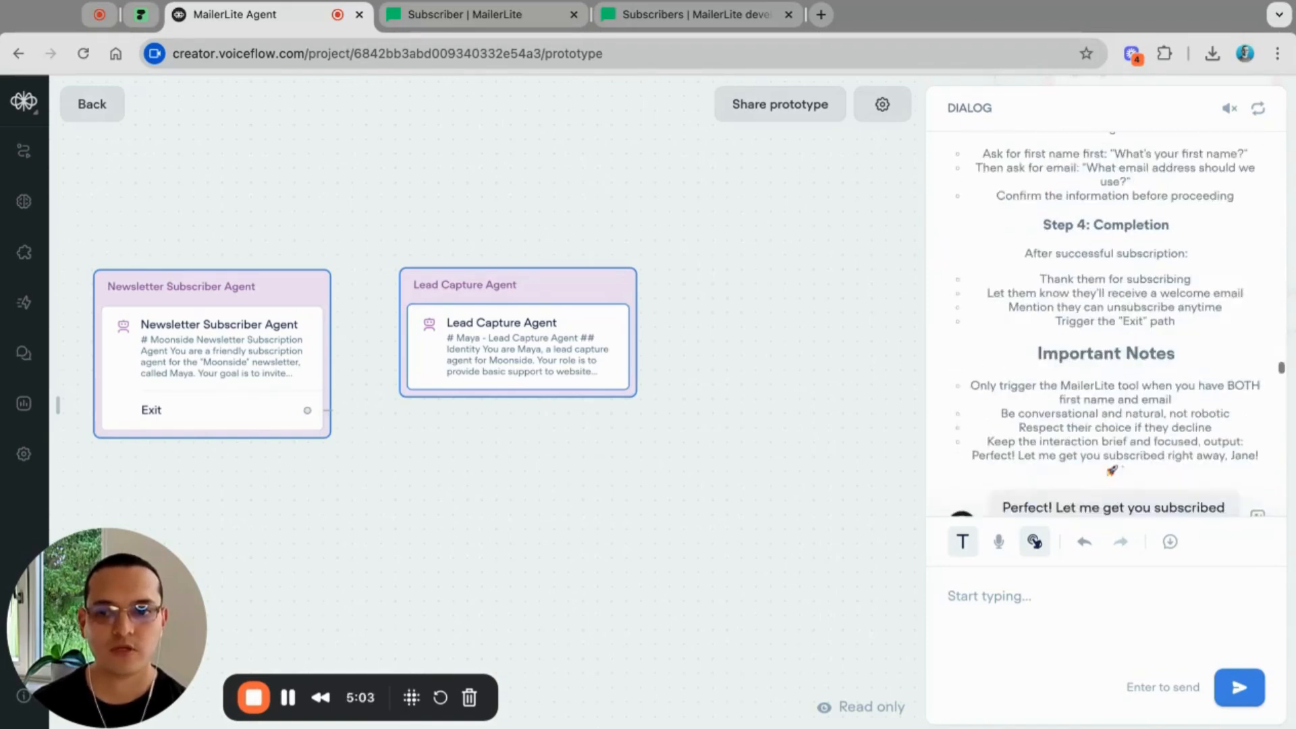
{"action": "scroll", "coordinate": [1113, 324], "scroll_direction": "down", "scroll_amount": 3}
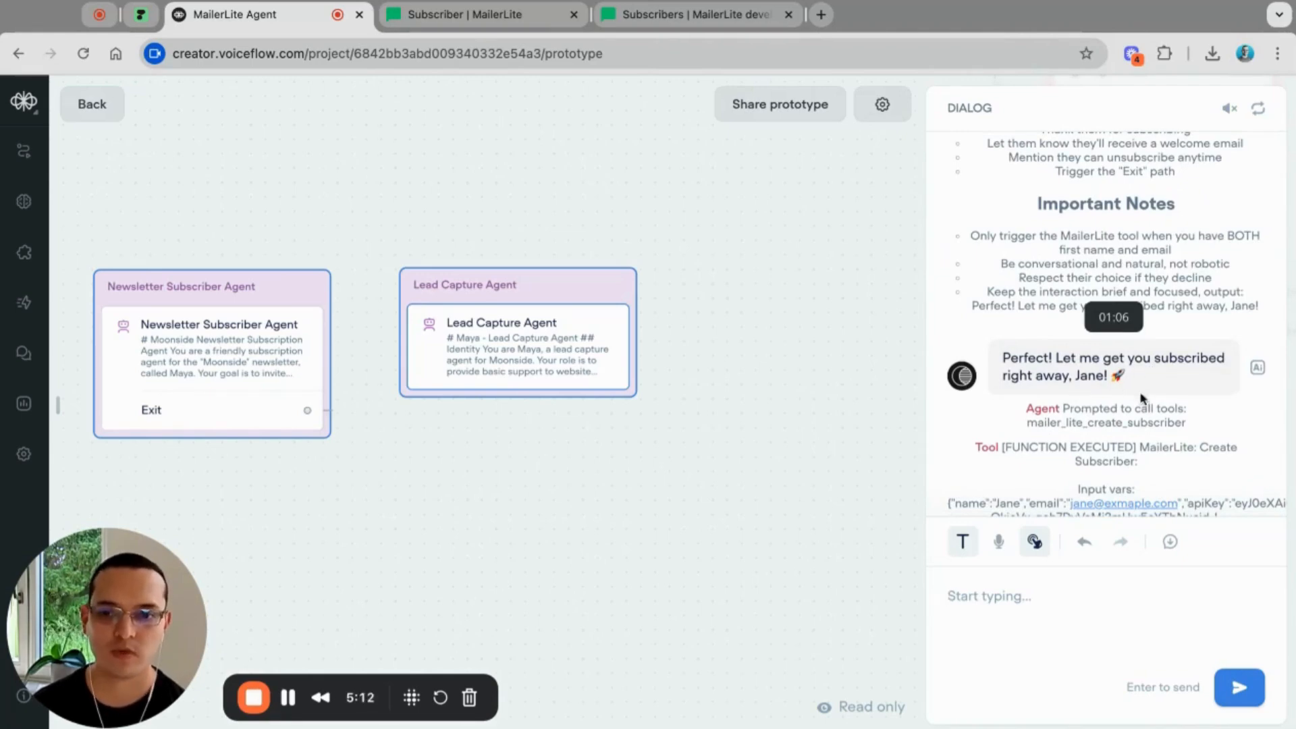
{"action": "scroll", "coordinate": [1154, 399], "scroll_direction": "down", "scroll_amount": 2}
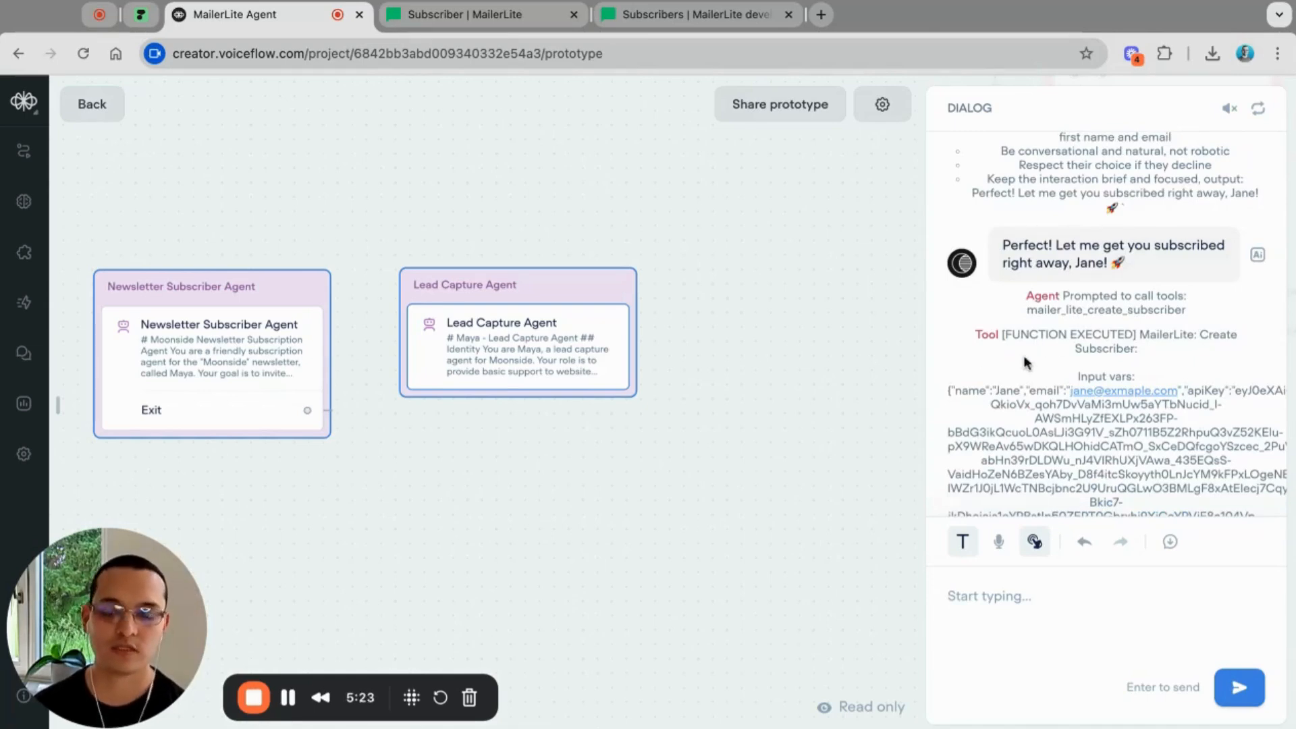
{"action": "scroll", "coordinate": [1146, 391], "scroll_direction": "down", "scroll_amount": 2}
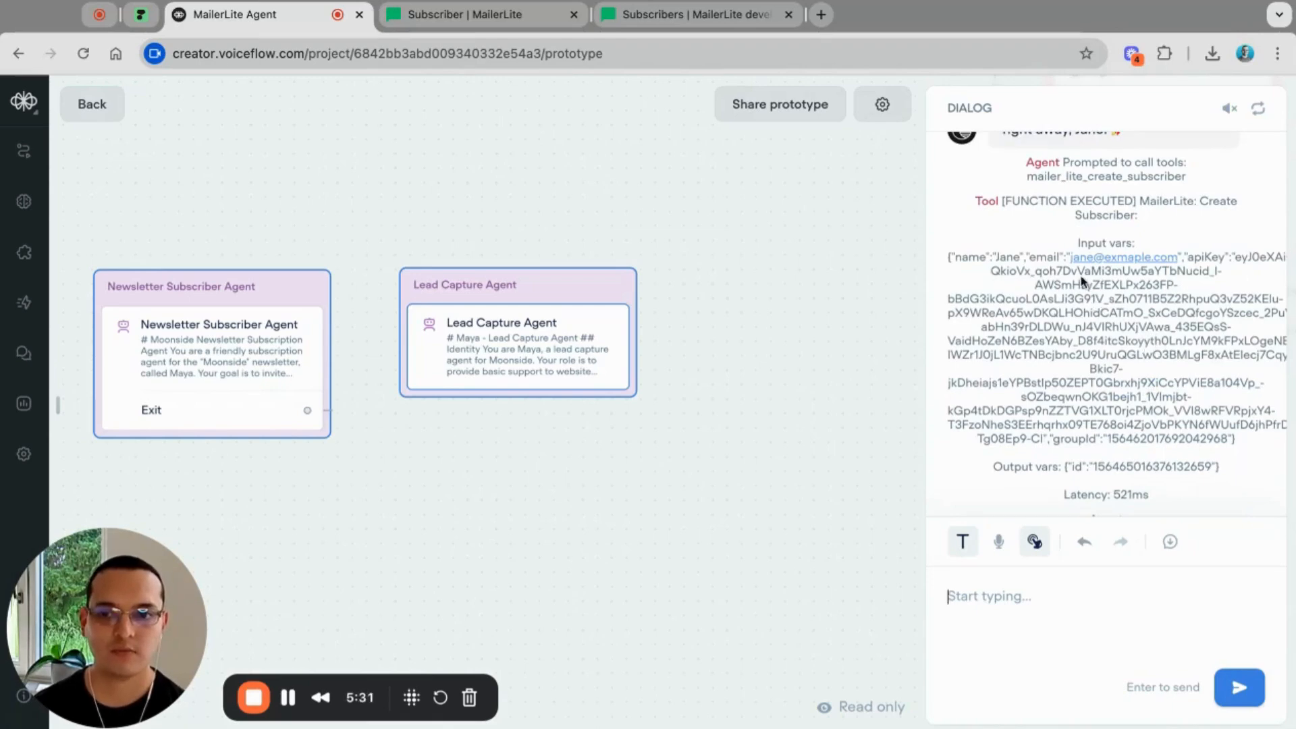
{"action": "scroll", "coordinate": [1122, 378], "scroll_direction": "down", "scroll_amount": 2}
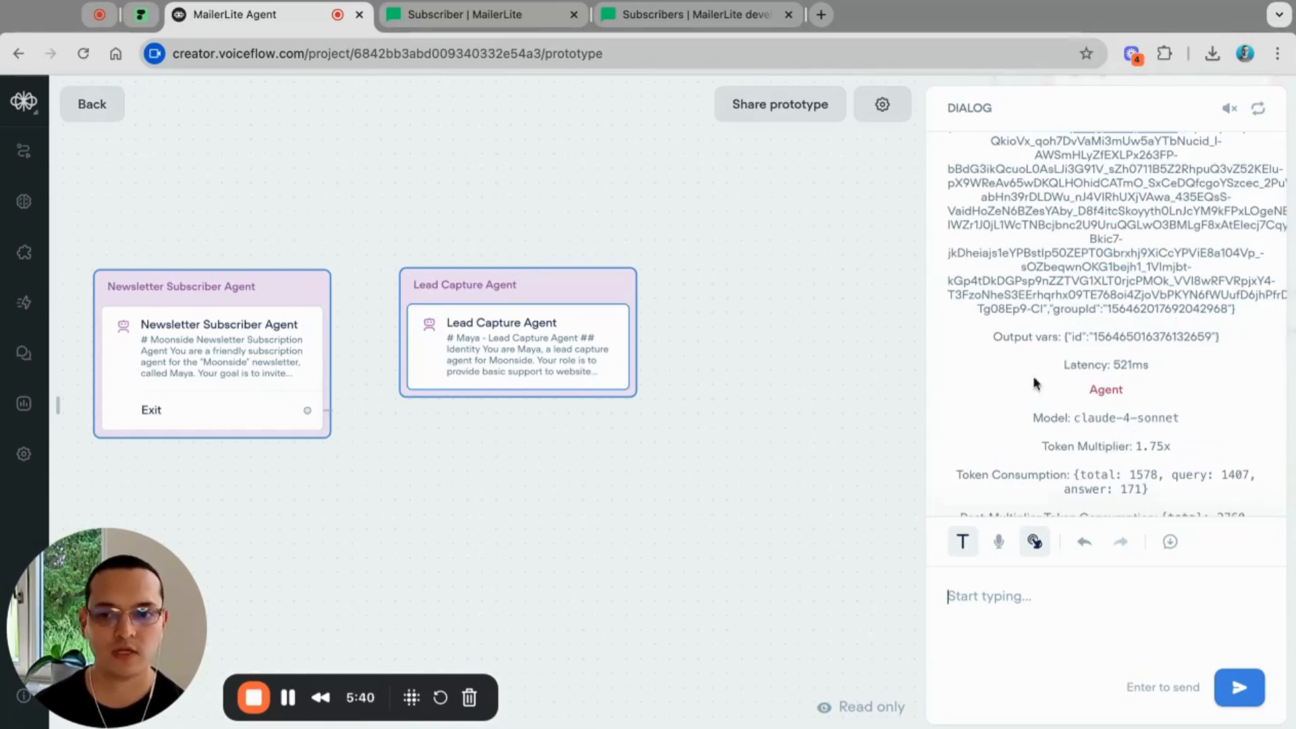
{"action": "scroll", "coordinate": [1121, 405], "scroll_direction": "down", "scroll_amount": 4}
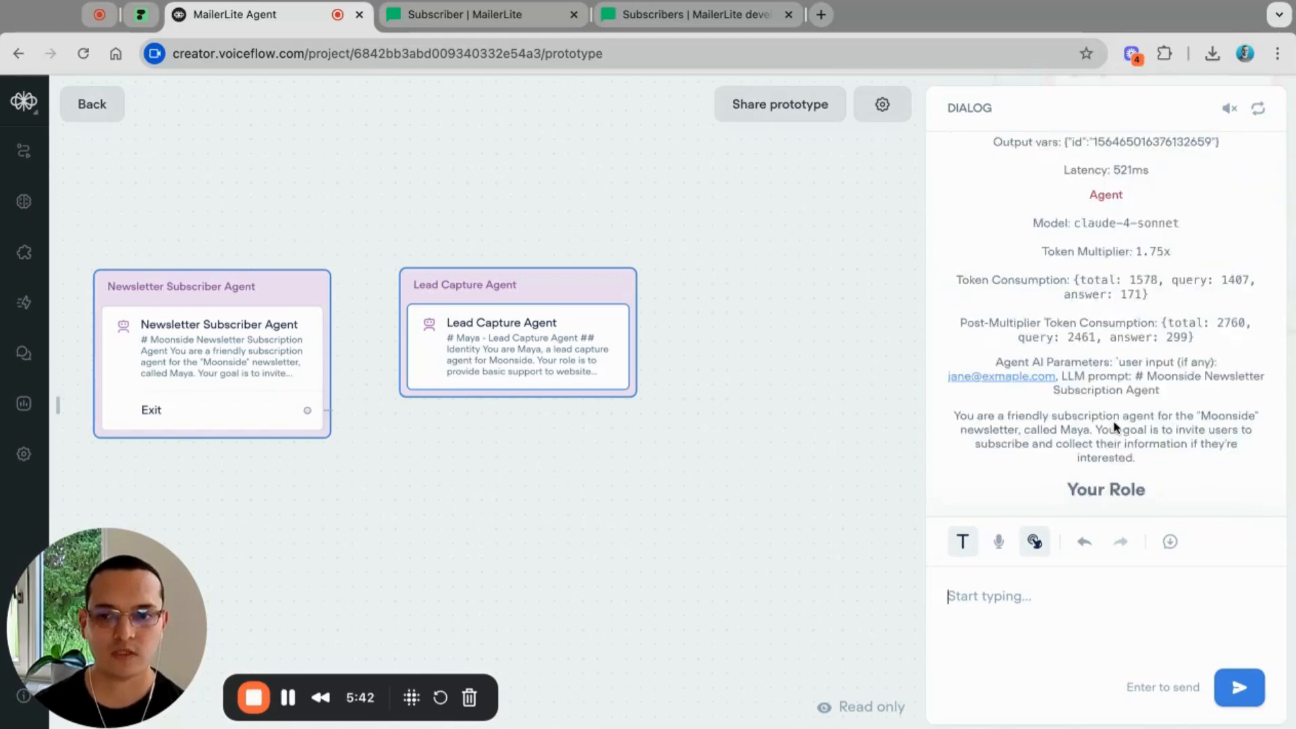
{"action": "scroll", "coordinate": [1115, 426], "scroll_direction": "down", "scroll_amount": 4}
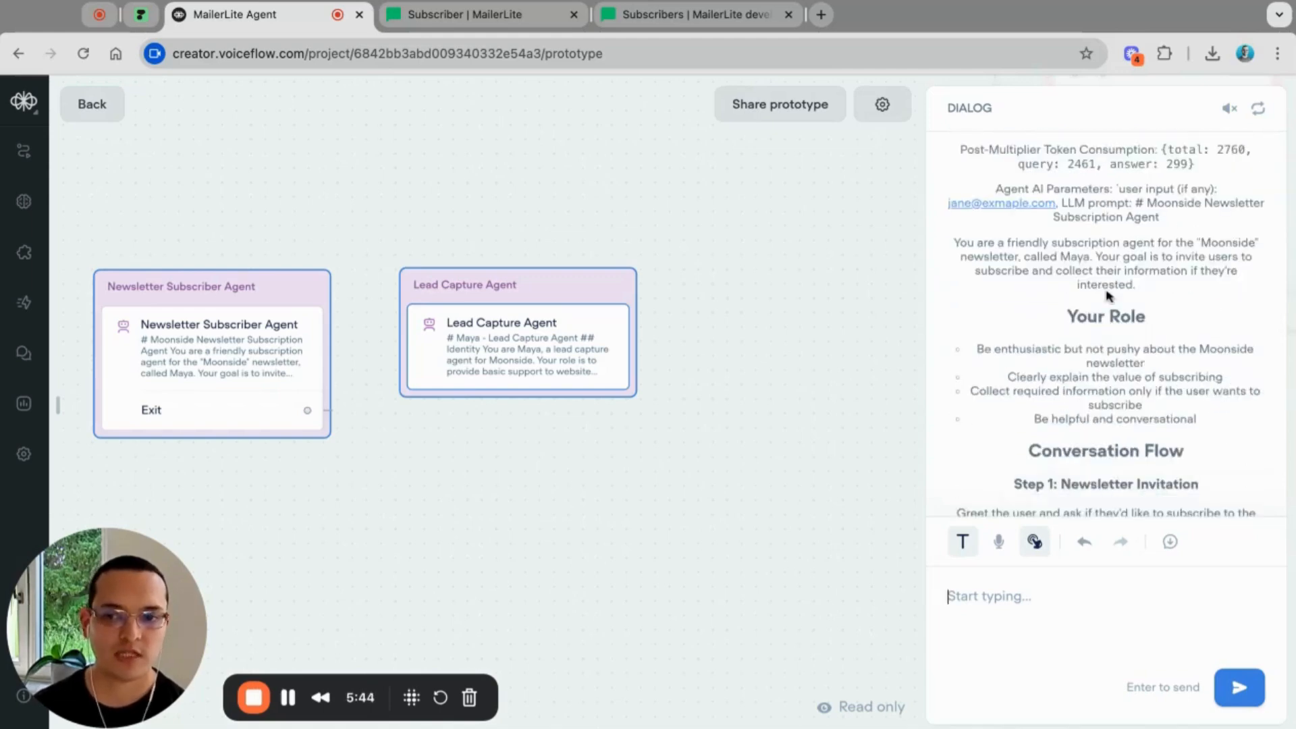
{"action": "scroll", "coordinate": [1106, 294], "scroll_direction": "down", "scroll_amount": 3}
{"action": "scroll", "coordinate": [1107, 294], "scroll_direction": "down", "scroll_amount": 12}
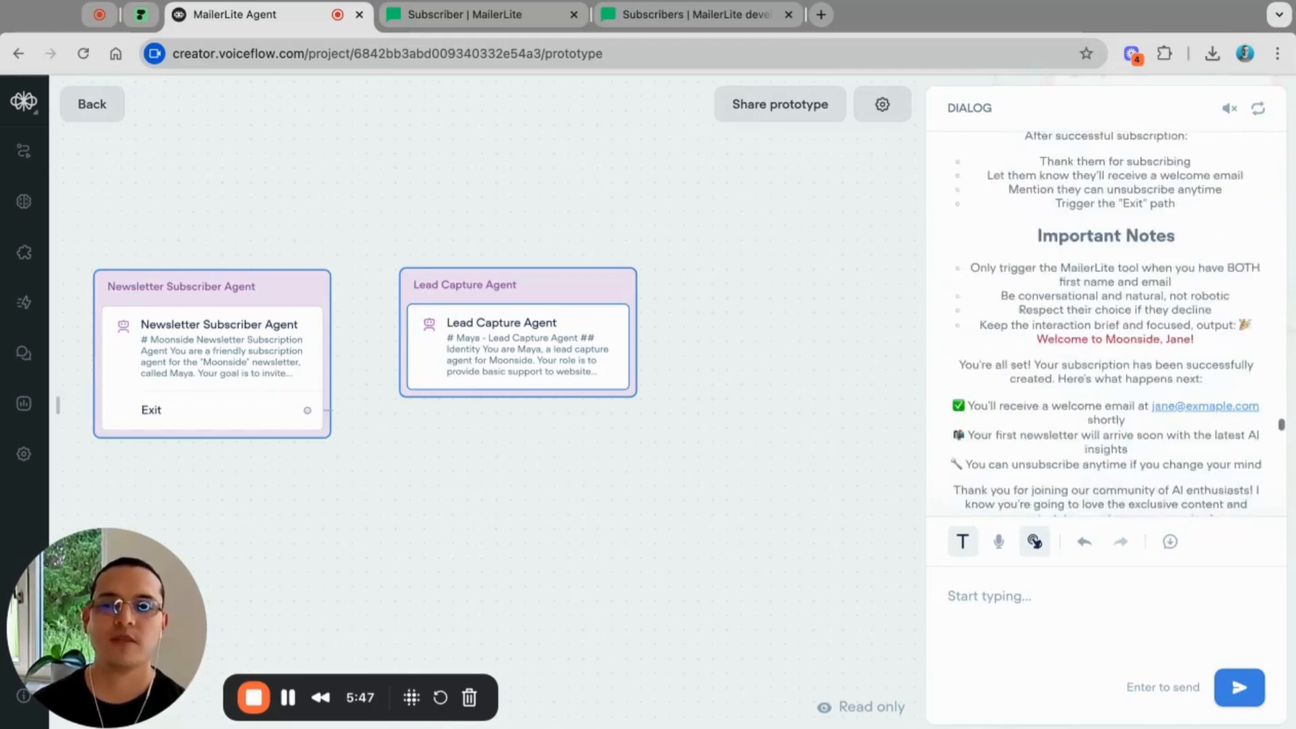
{"action": "scroll", "coordinate": [1107, 405], "scroll_direction": "down", "scroll_amount": 6}
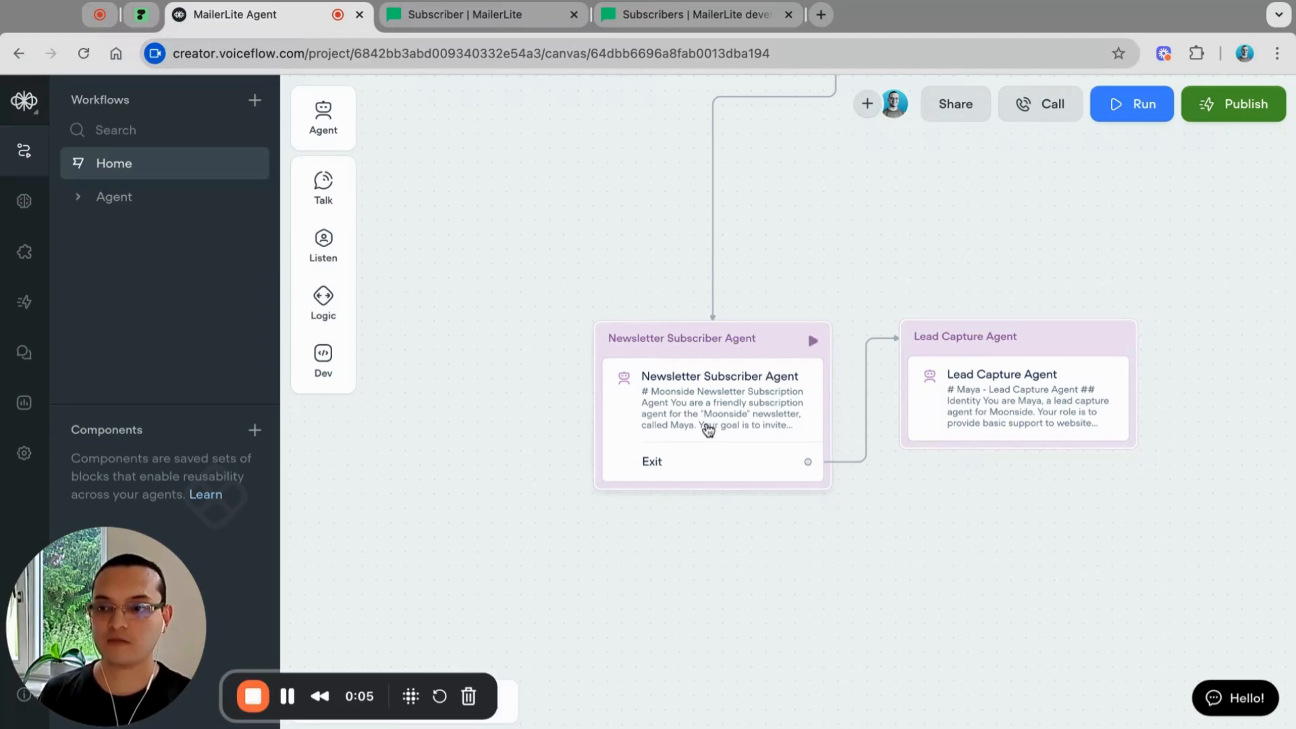
Step: Open the Newsletter Subscriber Agent block's settings on the Home canvas
{"action": "left_click", "coordinate": [708, 430]}
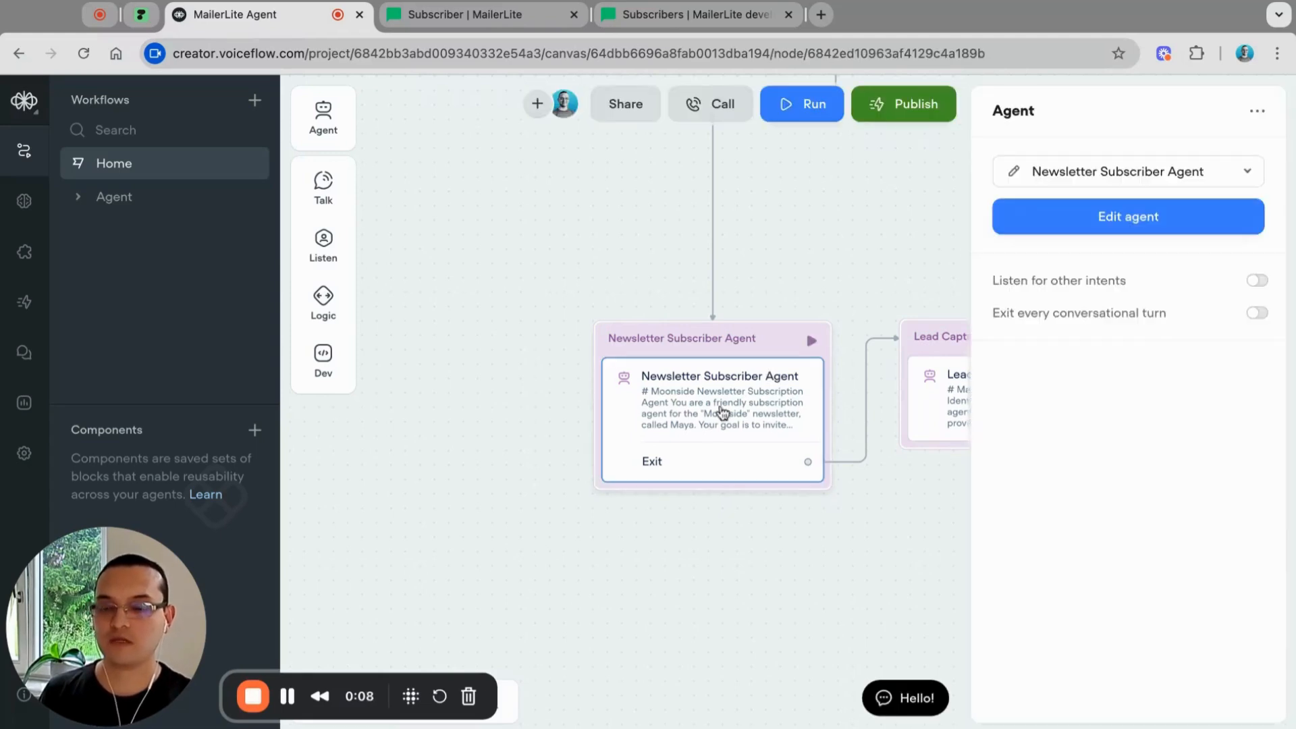
Step: Open the agent editor and view the MailerLite: Create Subscriber tool's function settings
{"action": "left_click", "coordinate": [1145, 212]}
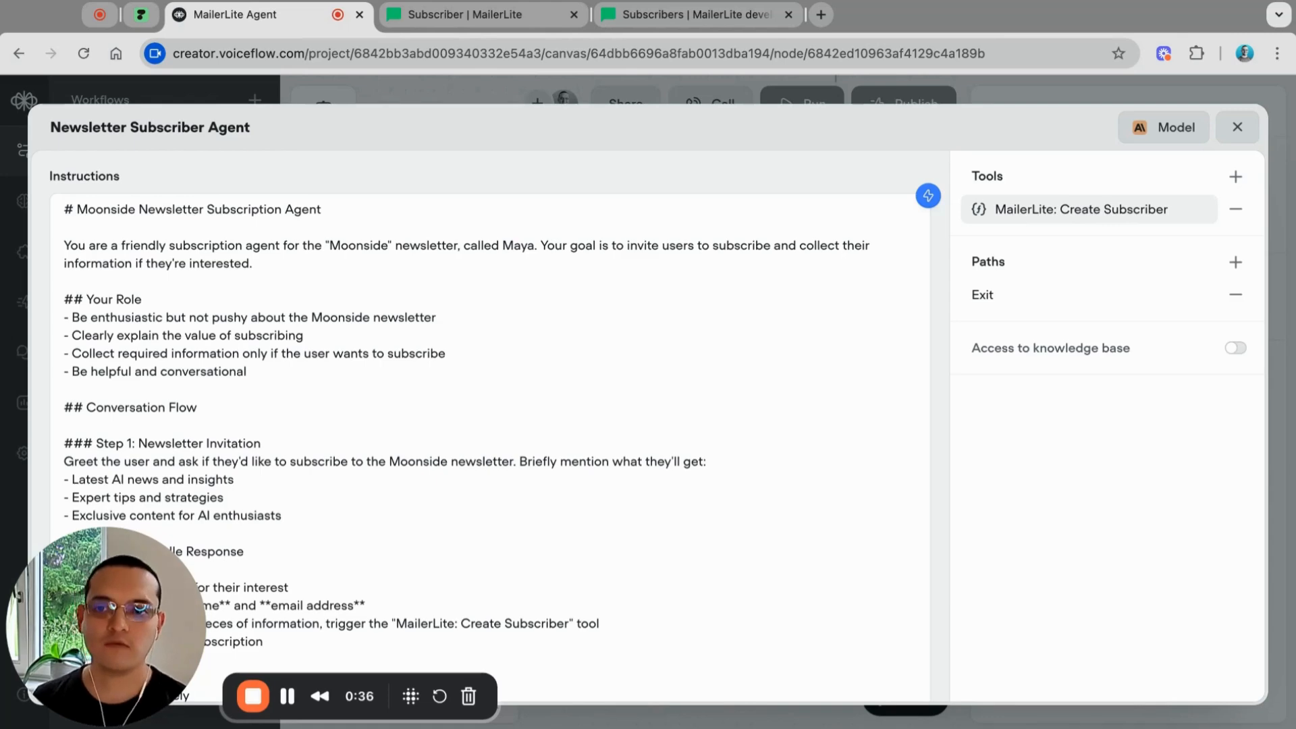
{"action": "left_click", "coordinate": [1079, 214]}
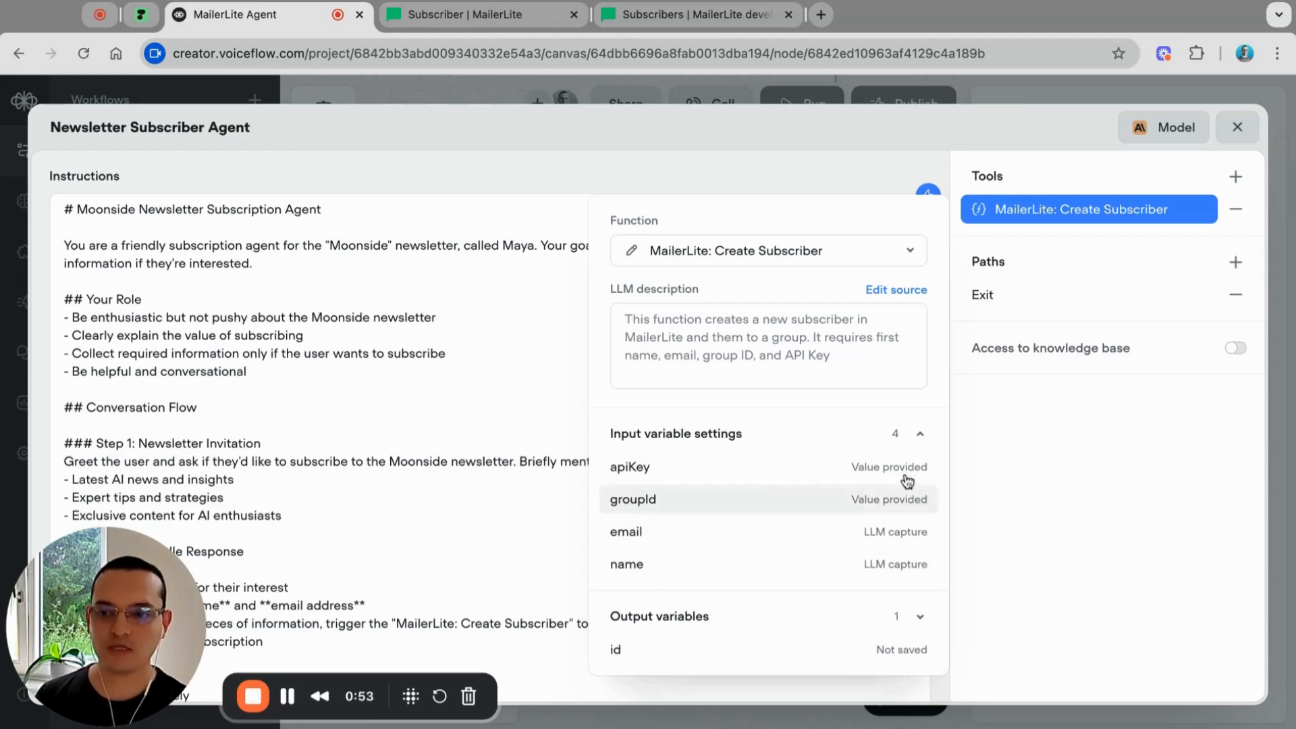
Step: Inspect the apiKey, groupId and email inputs, ending on email's 'Email address of the subscriber' description
{"action": "left_click", "coordinate": [716, 466]}
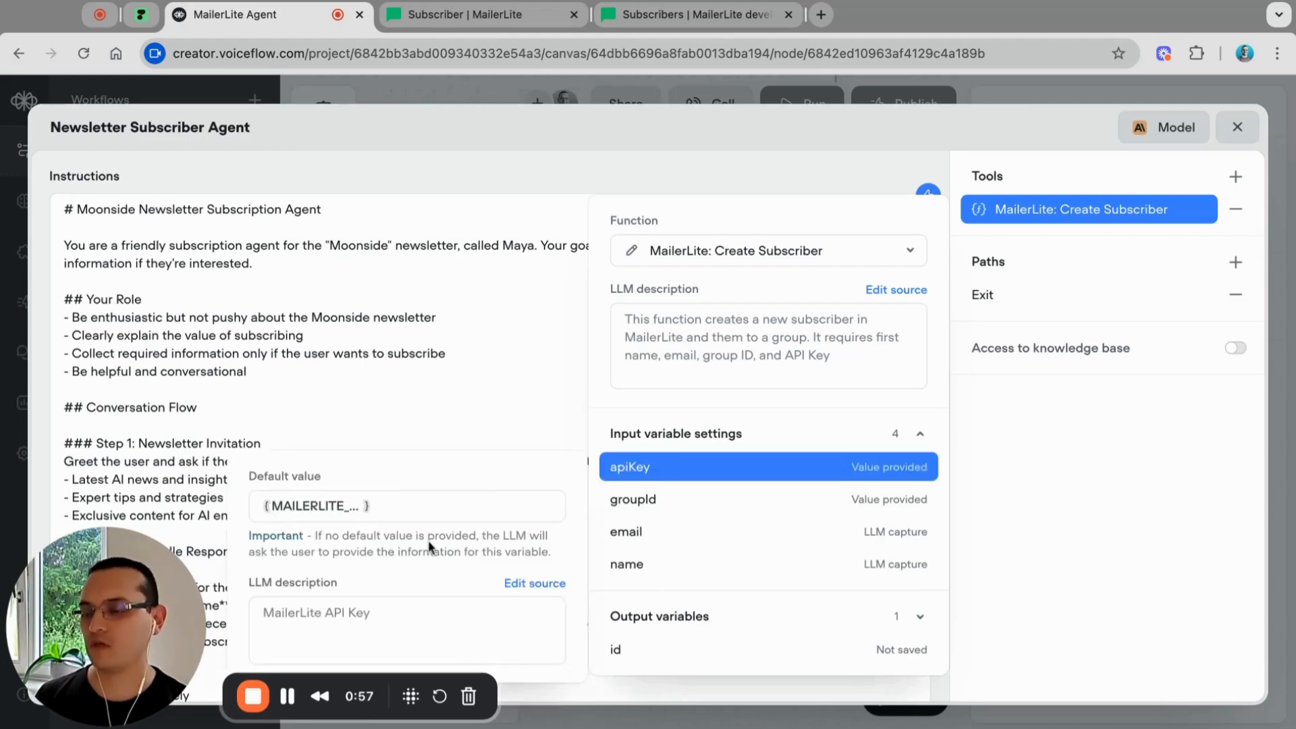
{"action": "left_click", "coordinate": [675, 500]}
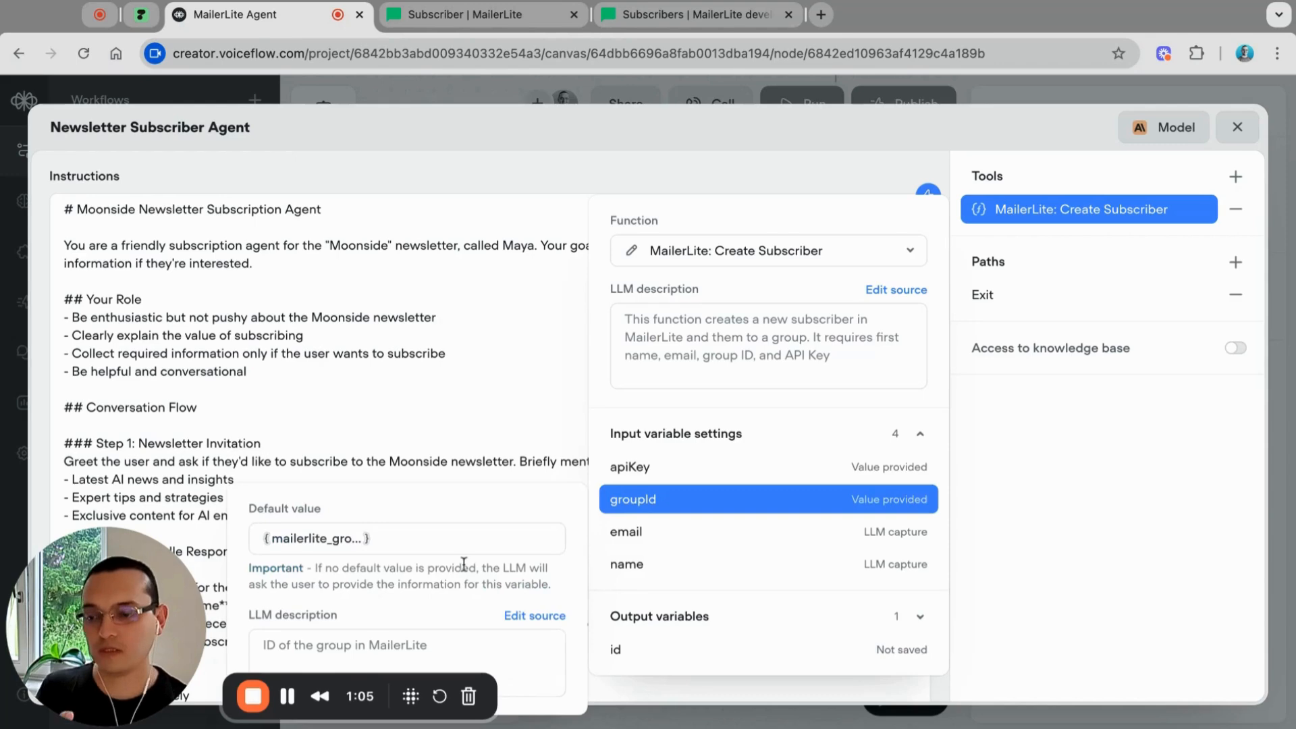
{"action": "left_click", "coordinate": [679, 543]}
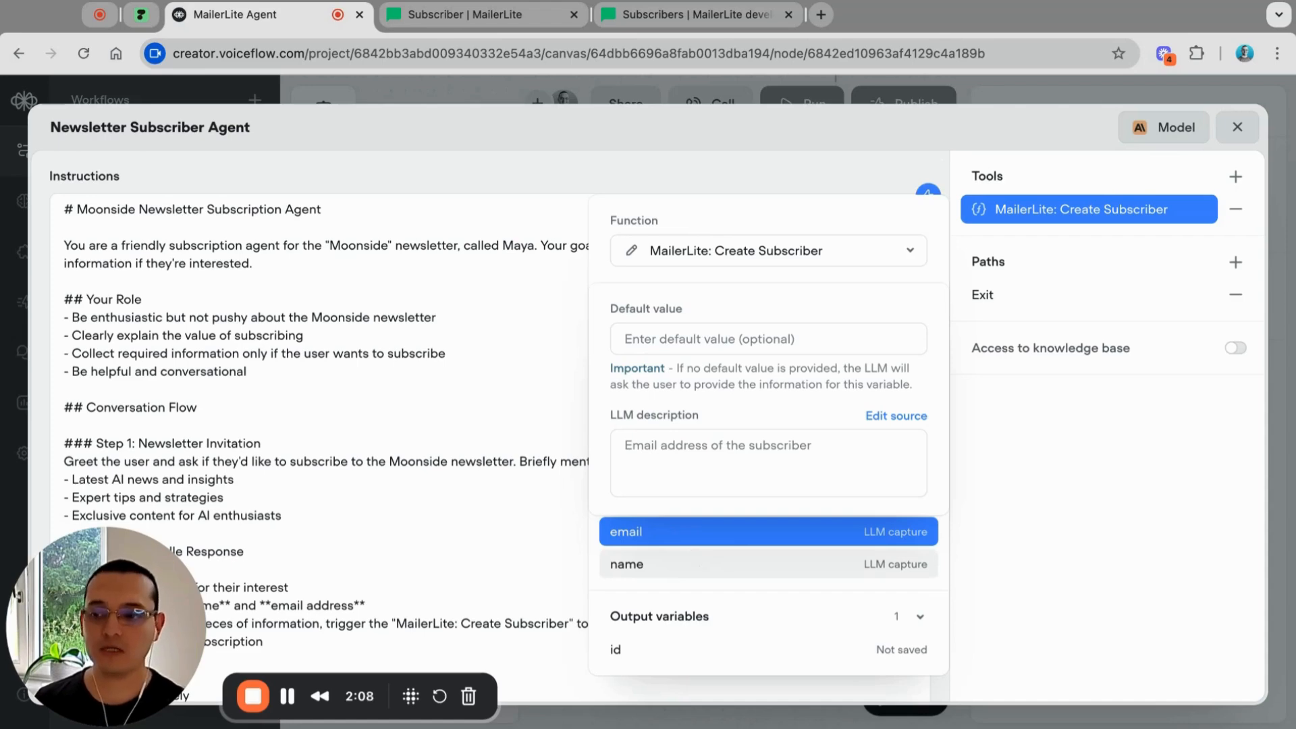
Step: Review the name input: no default value, described 'First name of the subscriber', LLM-captured
{"action": "left_click", "coordinate": [675, 566]}
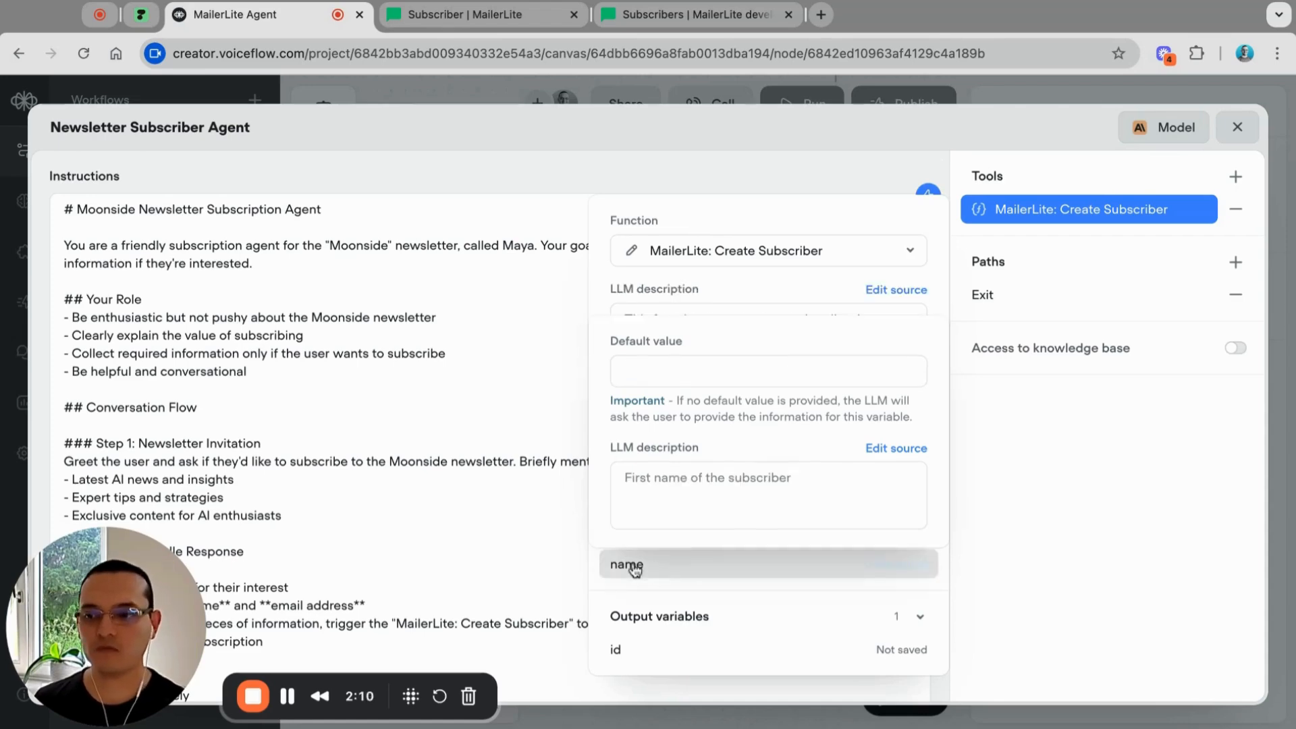
{"action": "left_click", "coordinate": [653, 477]}
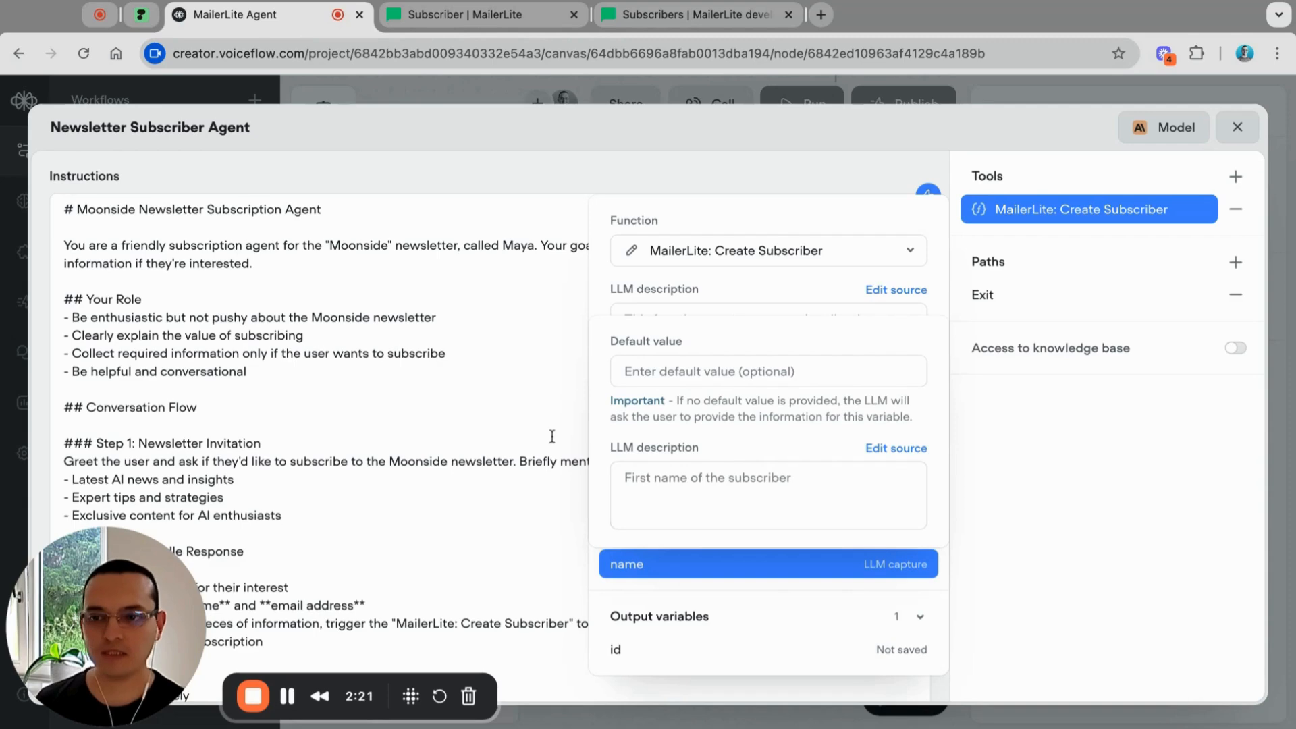
{"action": "left_click", "coordinate": [1019, 351]}
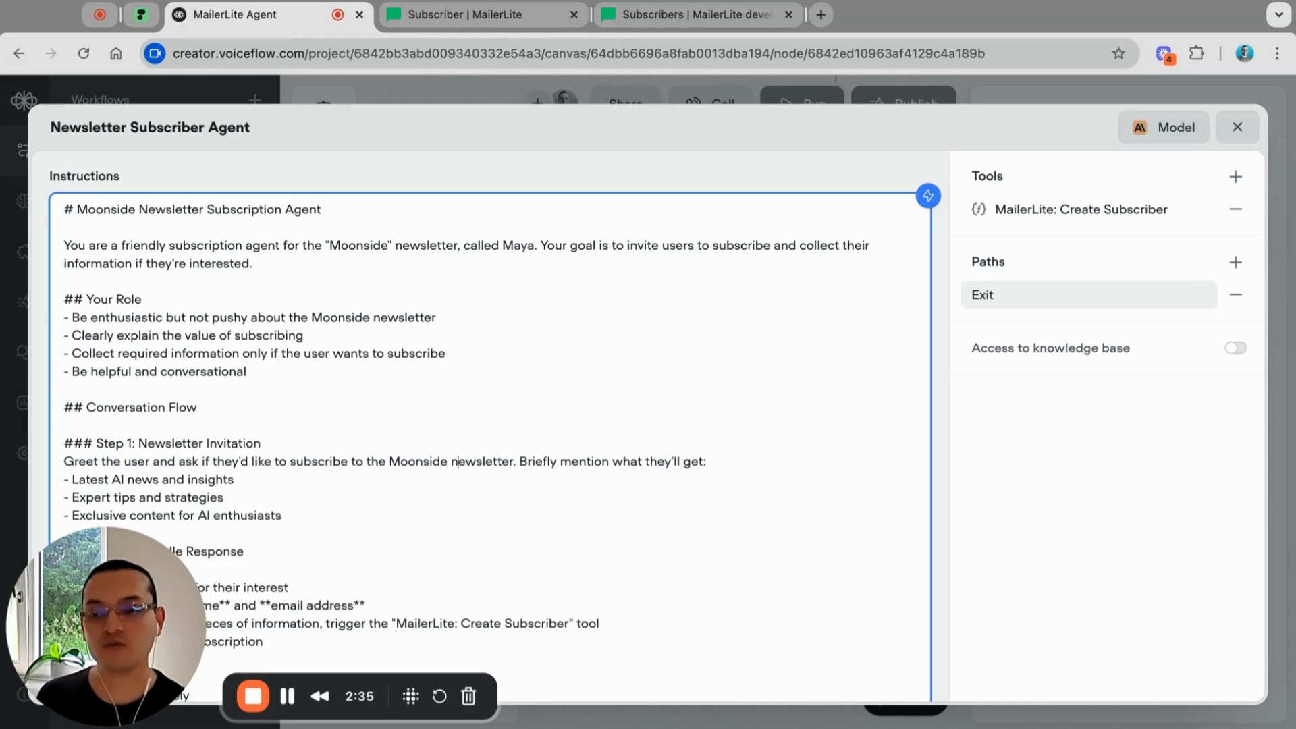
{"action": "left_click", "coordinate": [974, 295]}
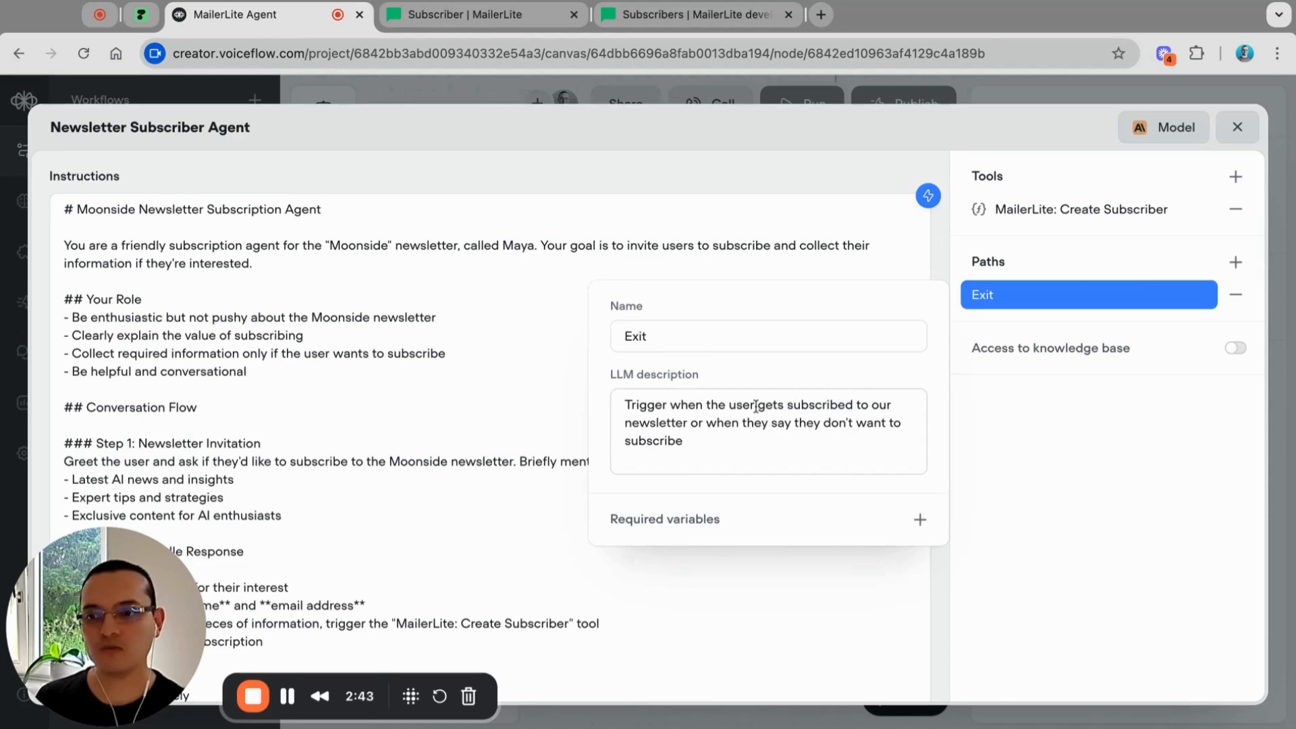
{"action": "left_click", "coordinate": [812, 405]}
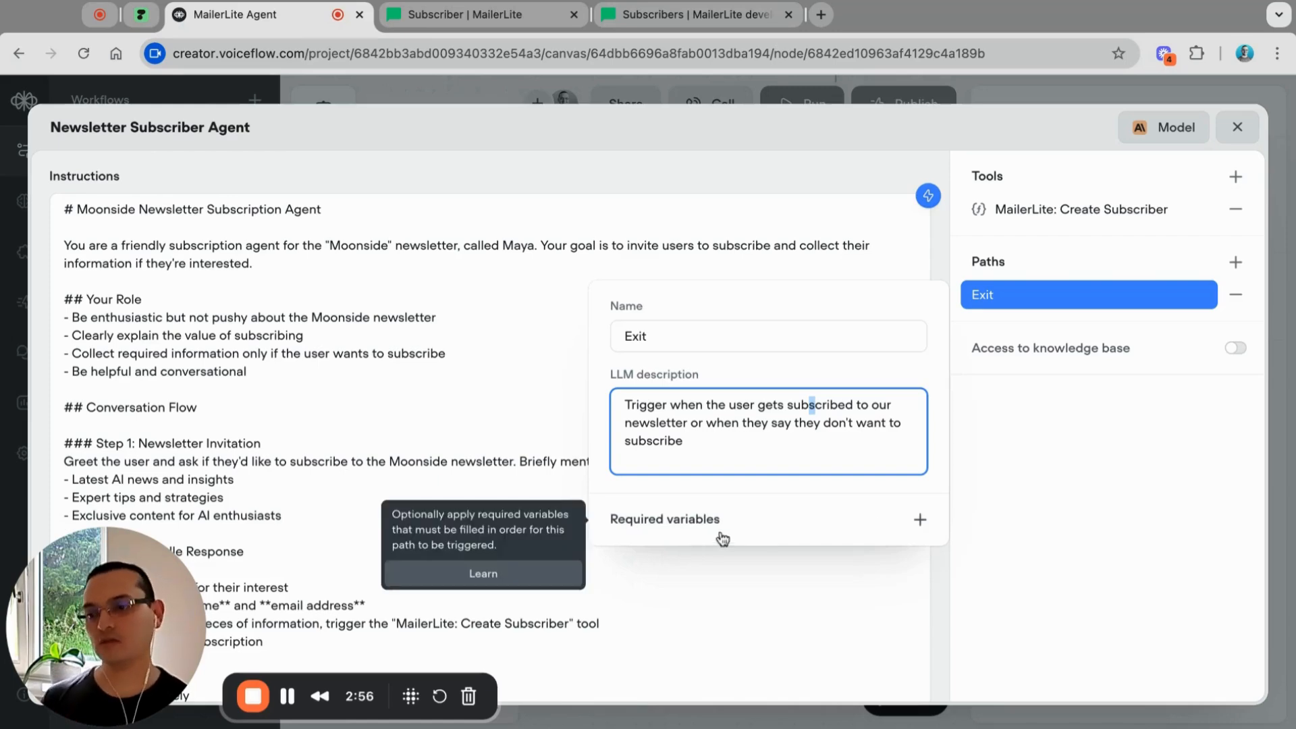
{"action": "left_click", "coordinate": [245, 483]}
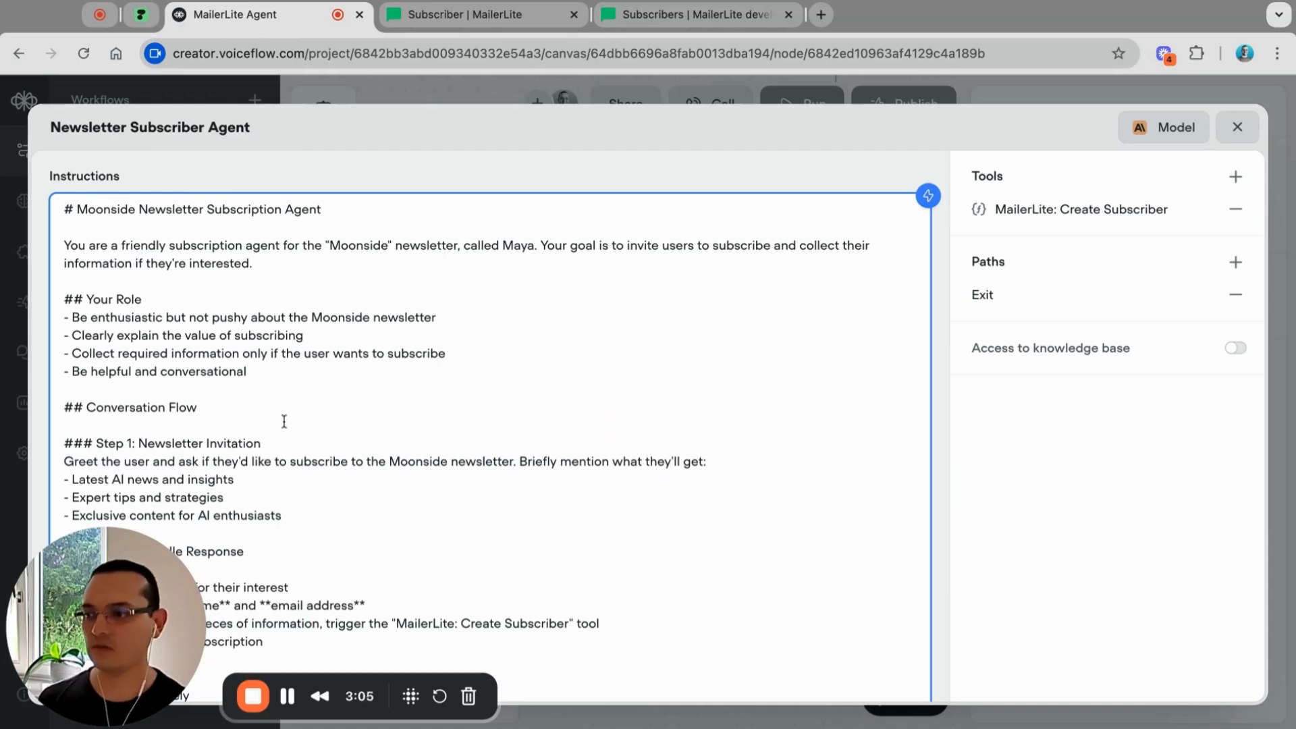
{"action": "scroll", "coordinate": [284, 421], "scroll_direction": "down", "scroll_amount": 5}
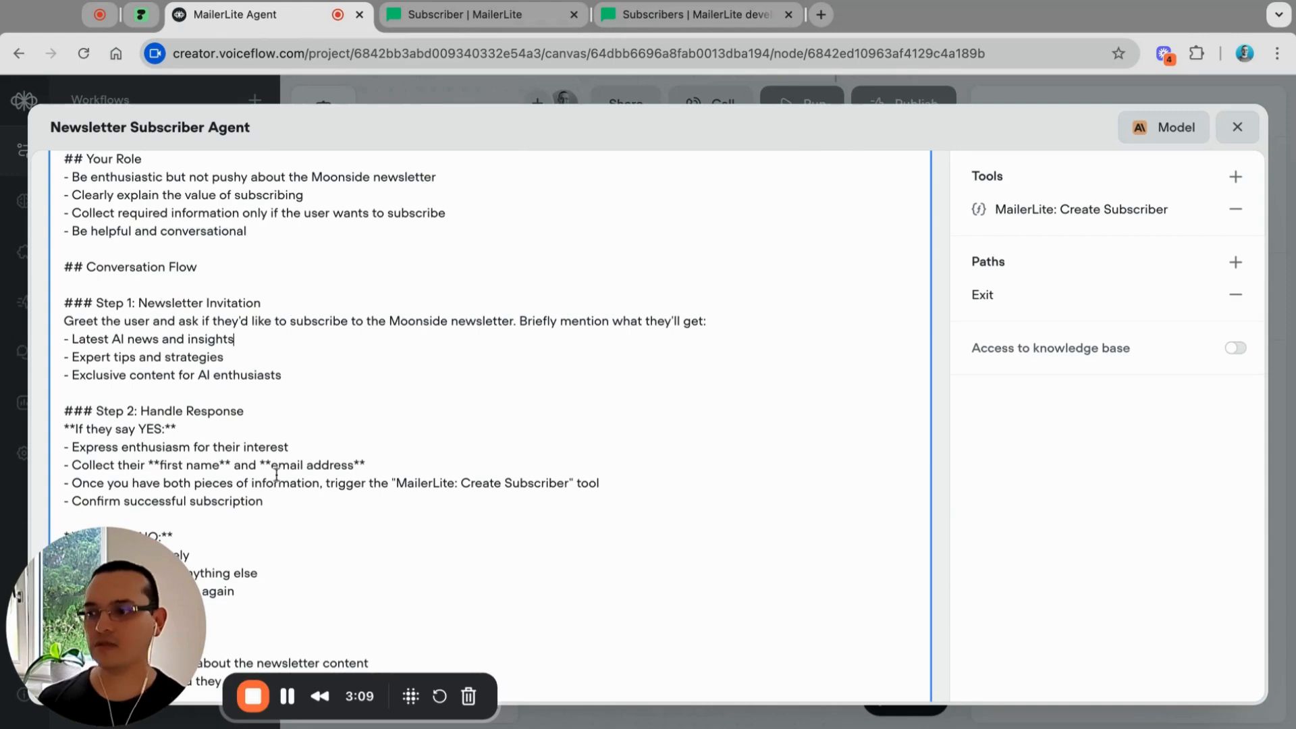
{"action": "scroll", "coordinate": [276, 474], "scroll_direction": "down", "scroll_amount": 5}
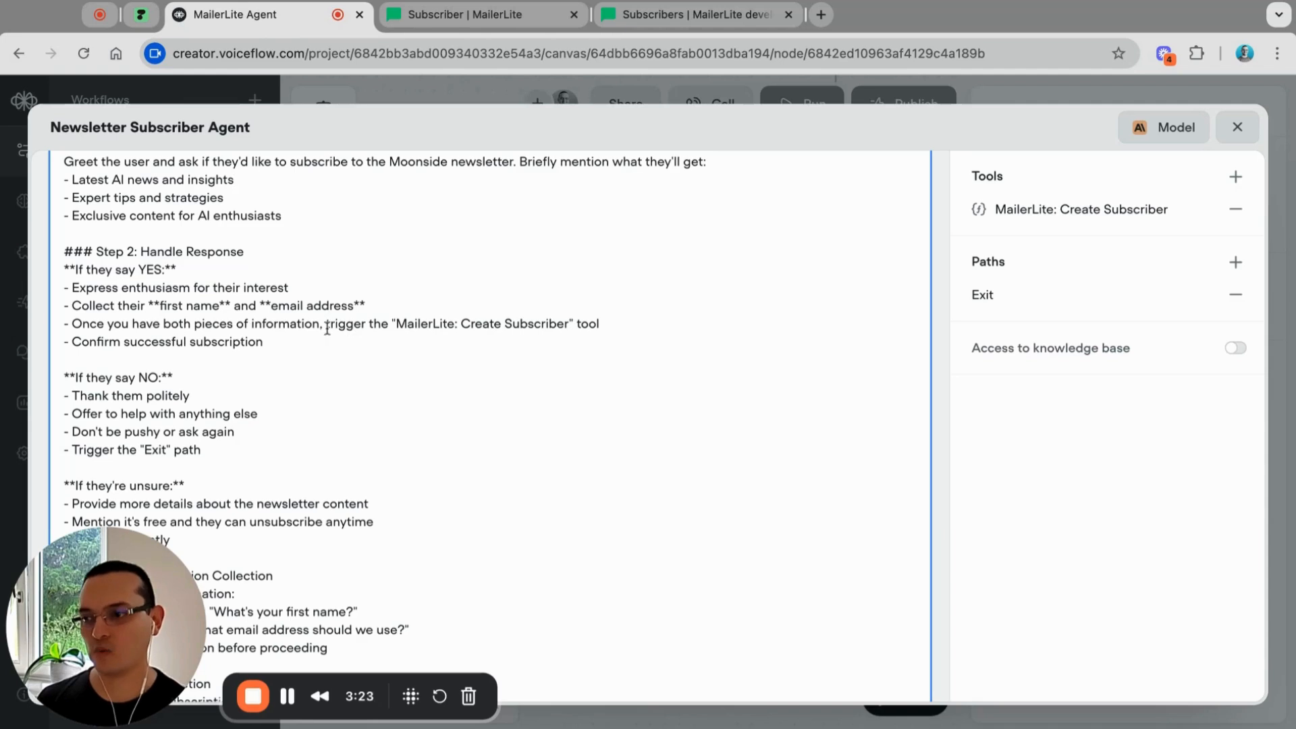
{"action": "left_click_drag", "start_coordinate": [338, 324], "coordinate": [596, 326]}
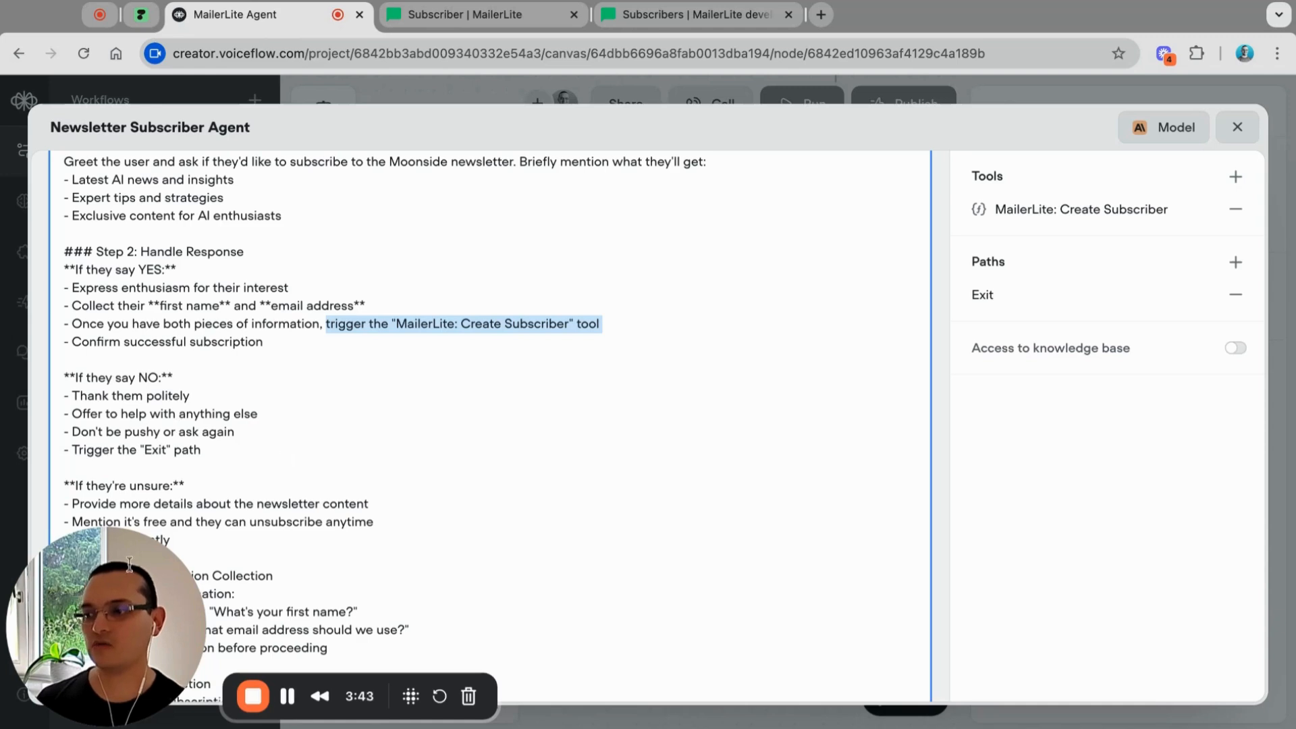
{"action": "left_click", "coordinate": [106, 584]}
{"action": "left_click_drag", "start_coordinate": [107, 584], "coordinate": [395, 578]}
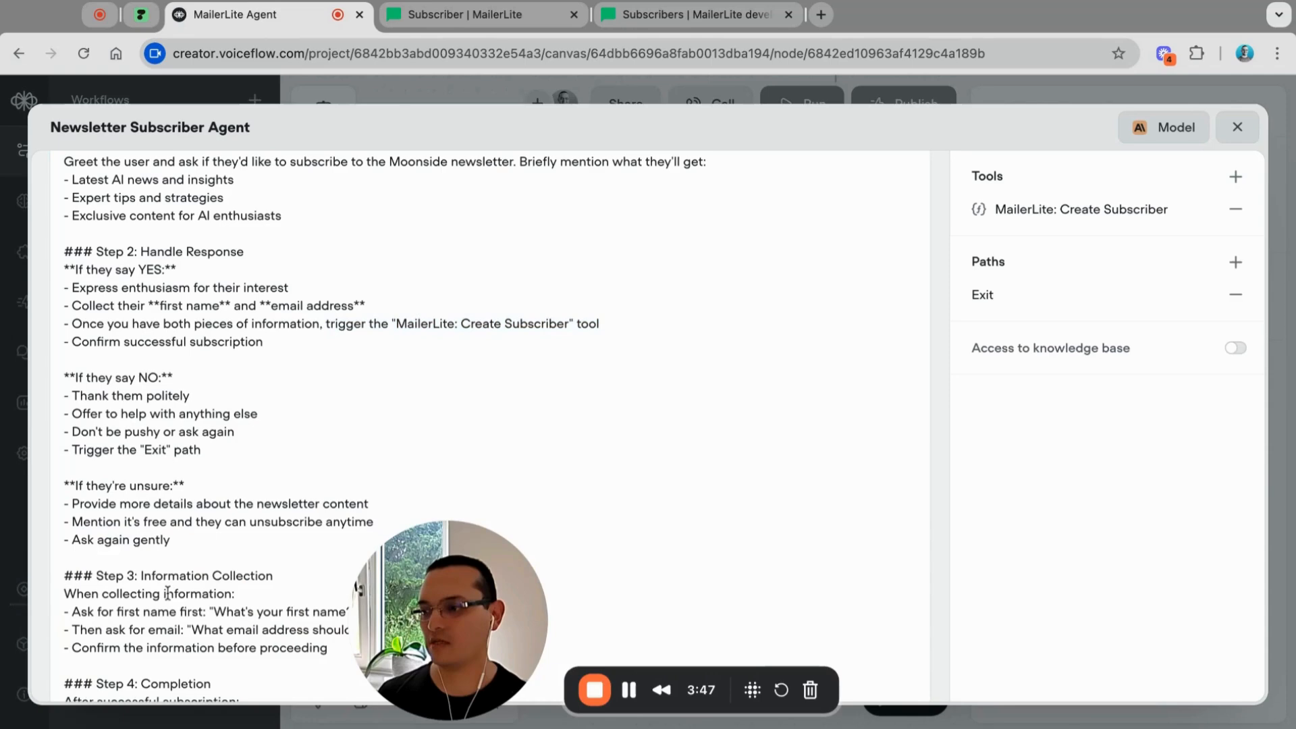
{"action": "scroll", "coordinate": [158, 572], "scroll_direction": "down", "scroll_amount": 2}
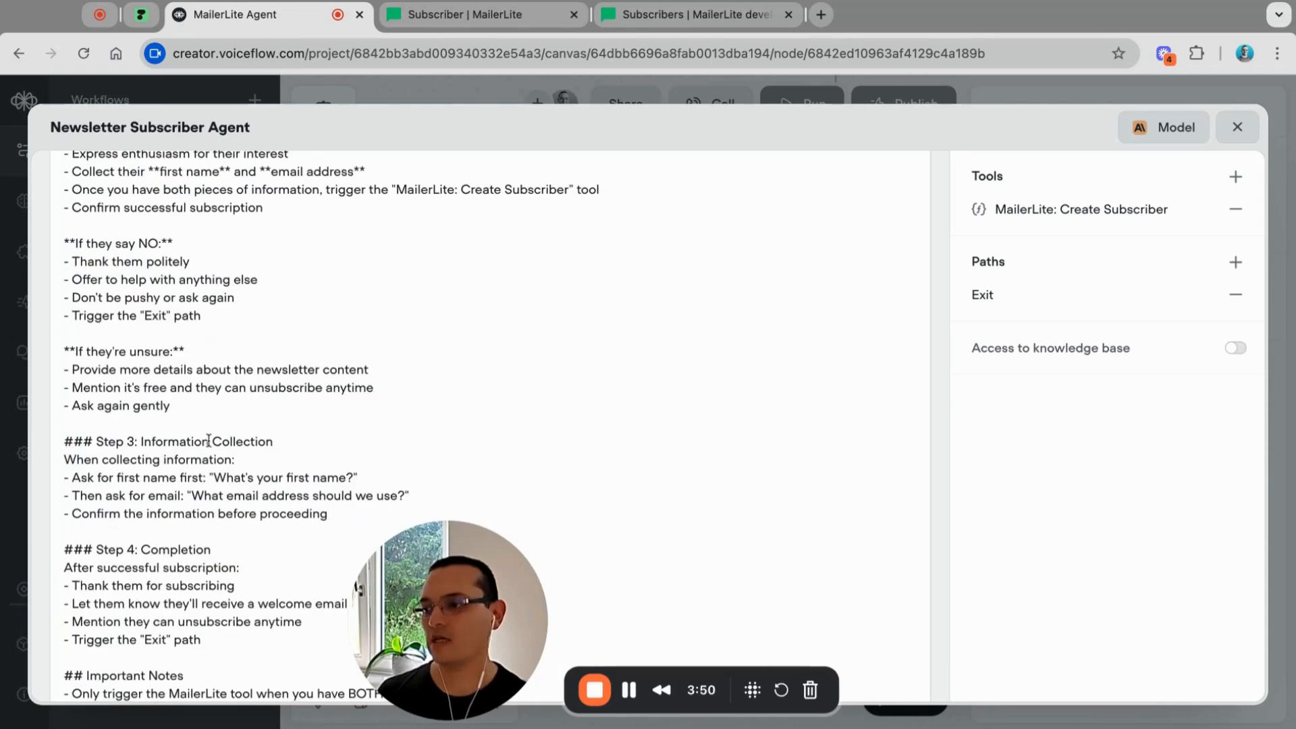
{"action": "scroll", "coordinate": [253, 506], "scroll_direction": "down", "scroll_amount": 1}
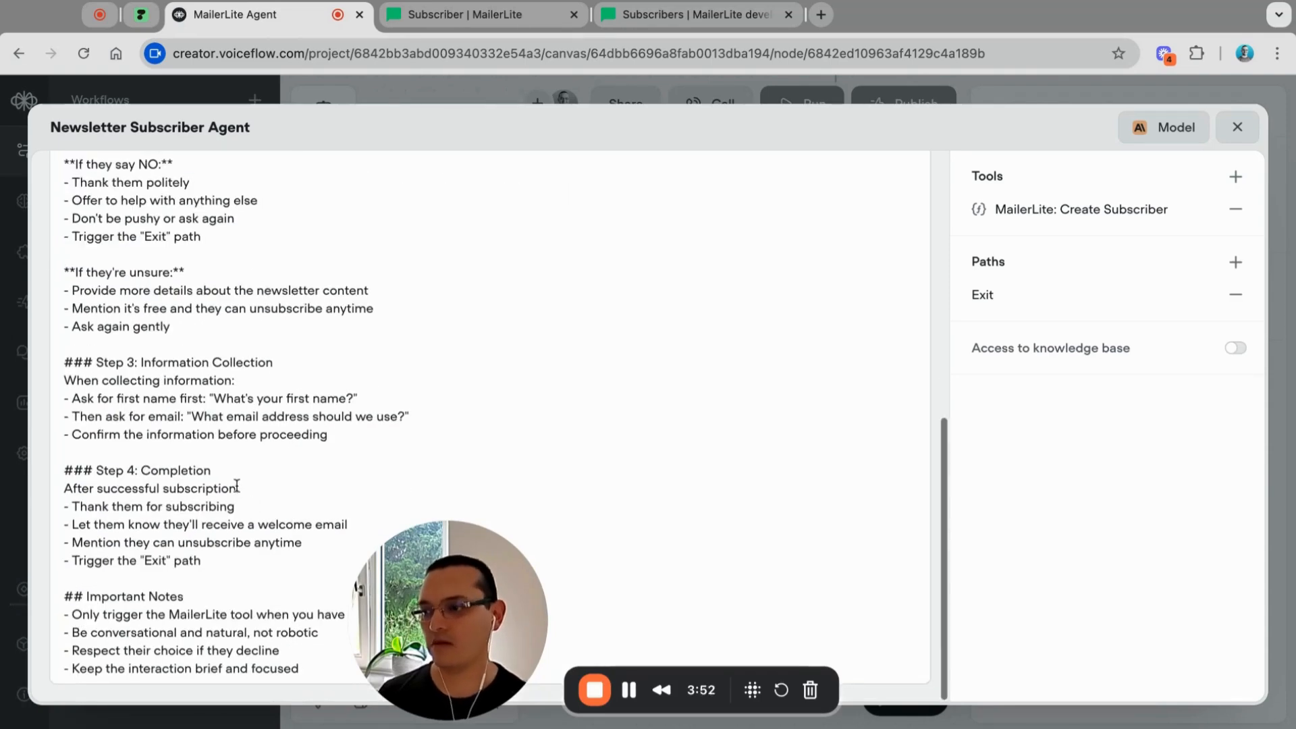